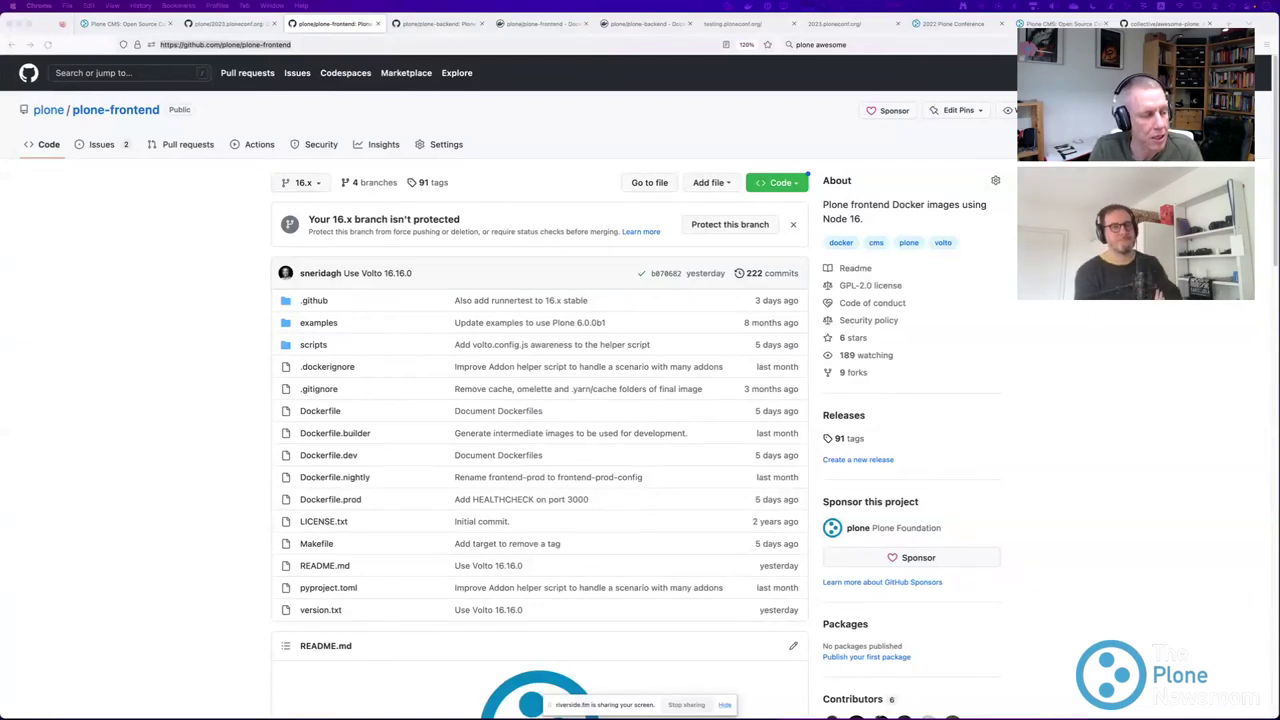
# Switch to Firefox and open Dockerfile.builder from plone-frontend's 16.x file list.
pyautogui.press('super+Tab')
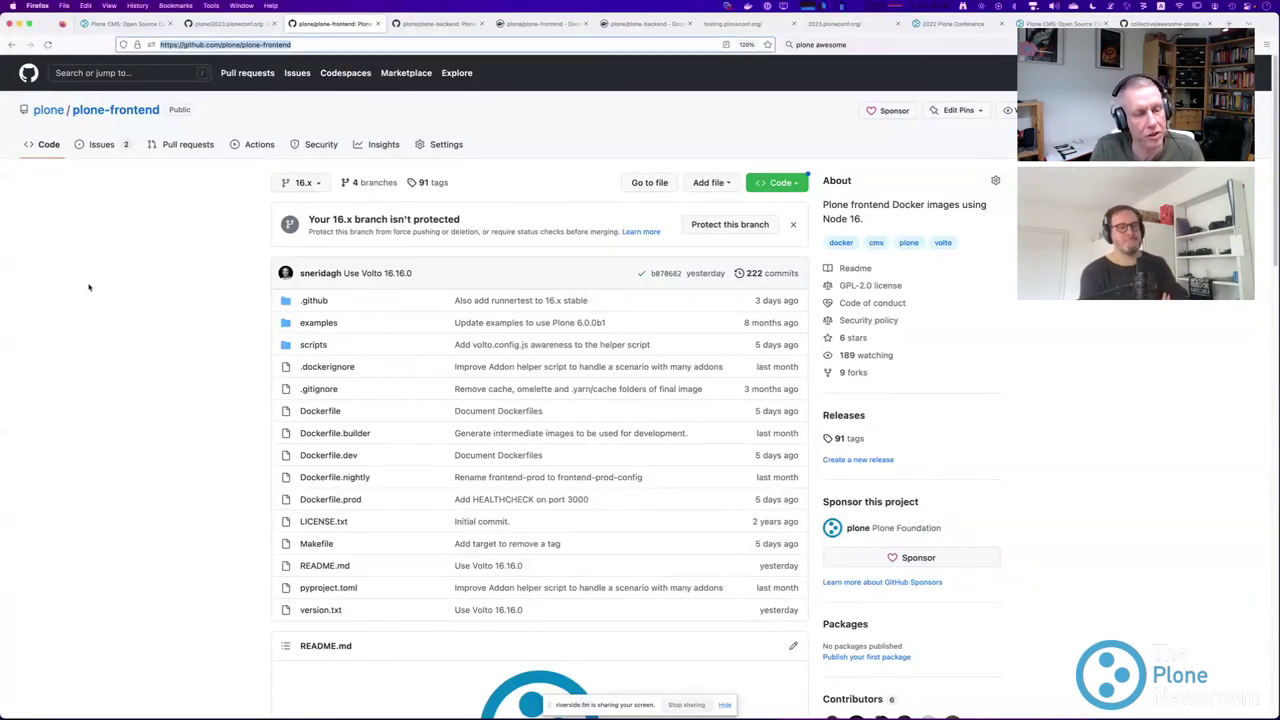
pyautogui.click(325, 435)
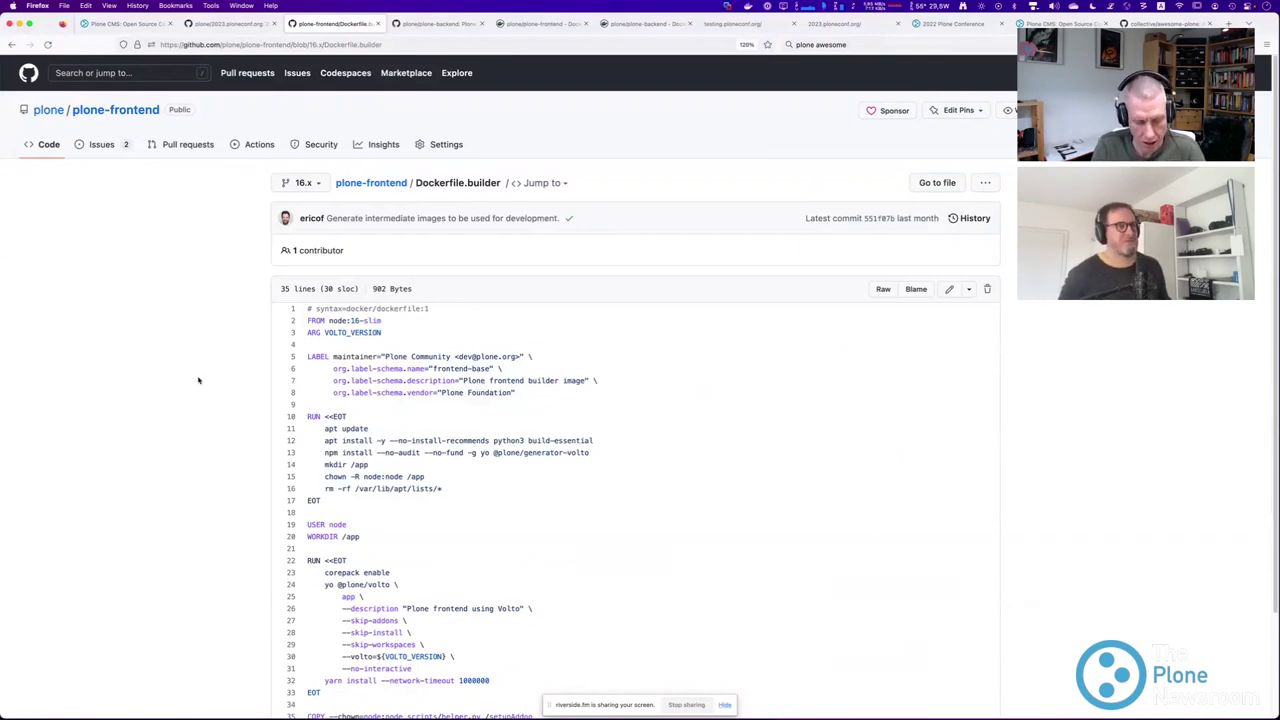
# Zoom the Dockerfile.builder code to 150% and highlight the node:16-slim base image on line 2.
pyautogui.press('super+plus')
pyautogui.press('super+plus')
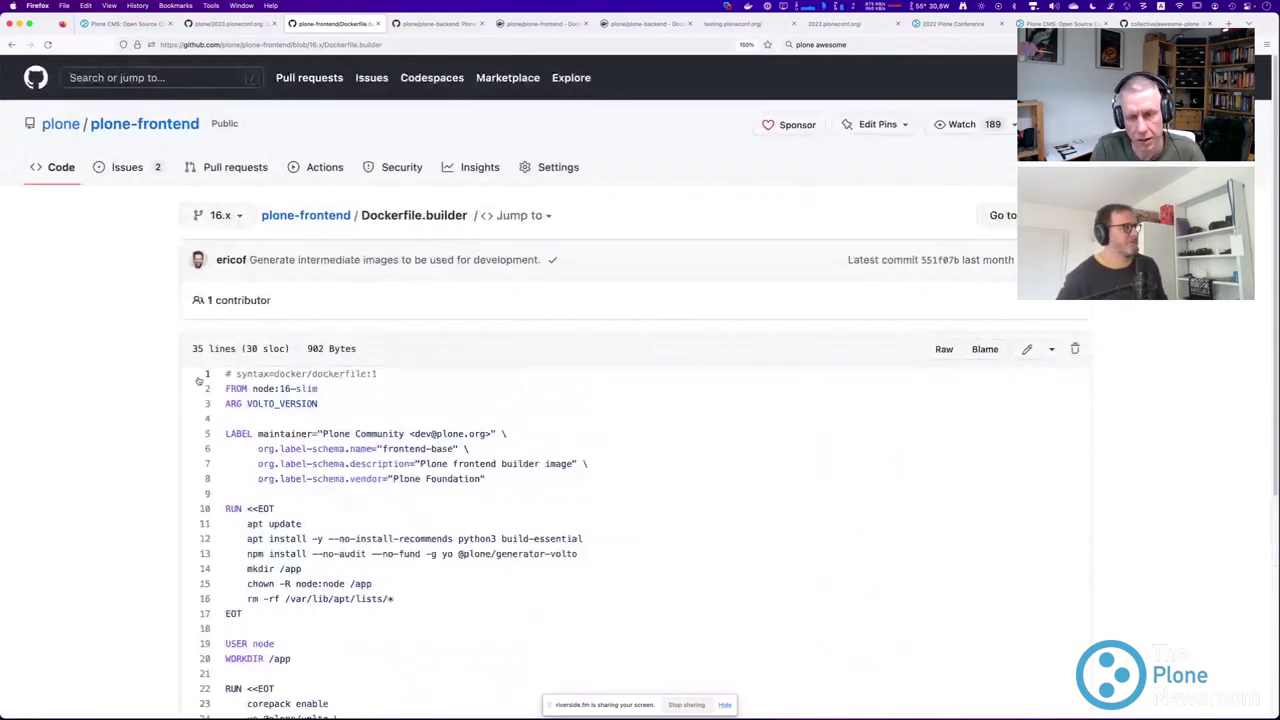
pyautogui.scroll(-2, 199, 380)
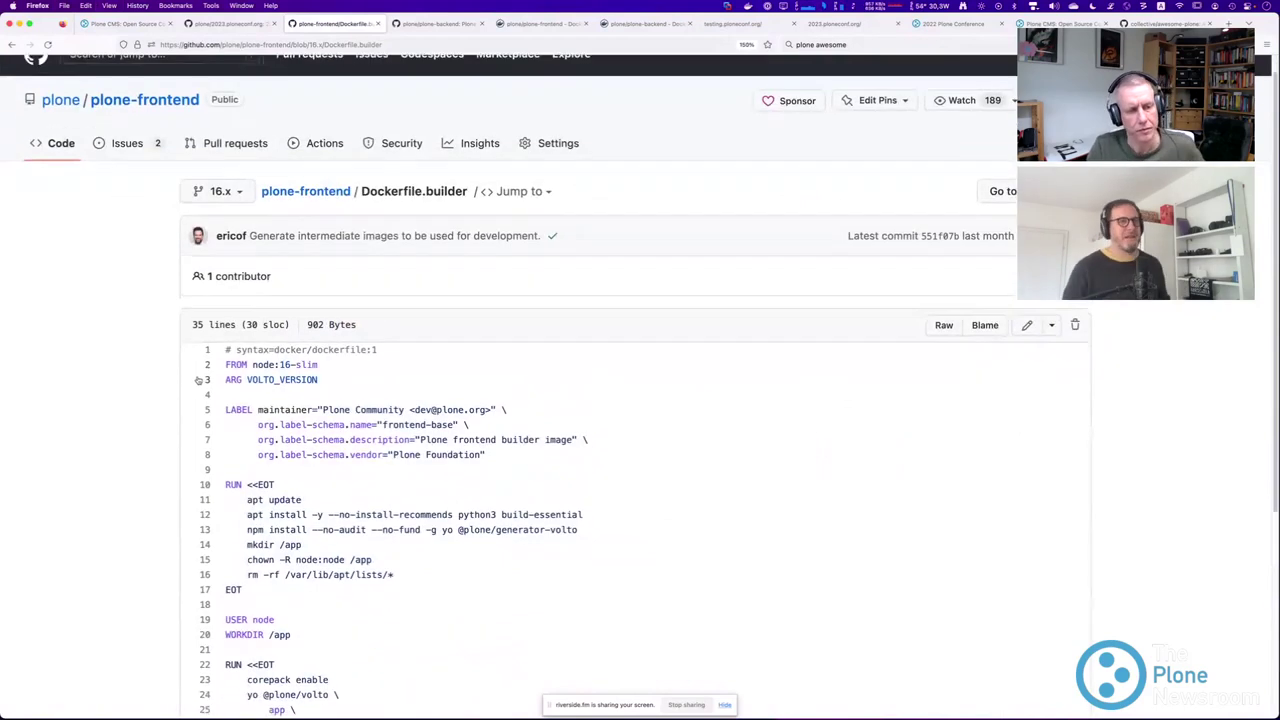
pyautogui.scroll(-1, 199, 382)
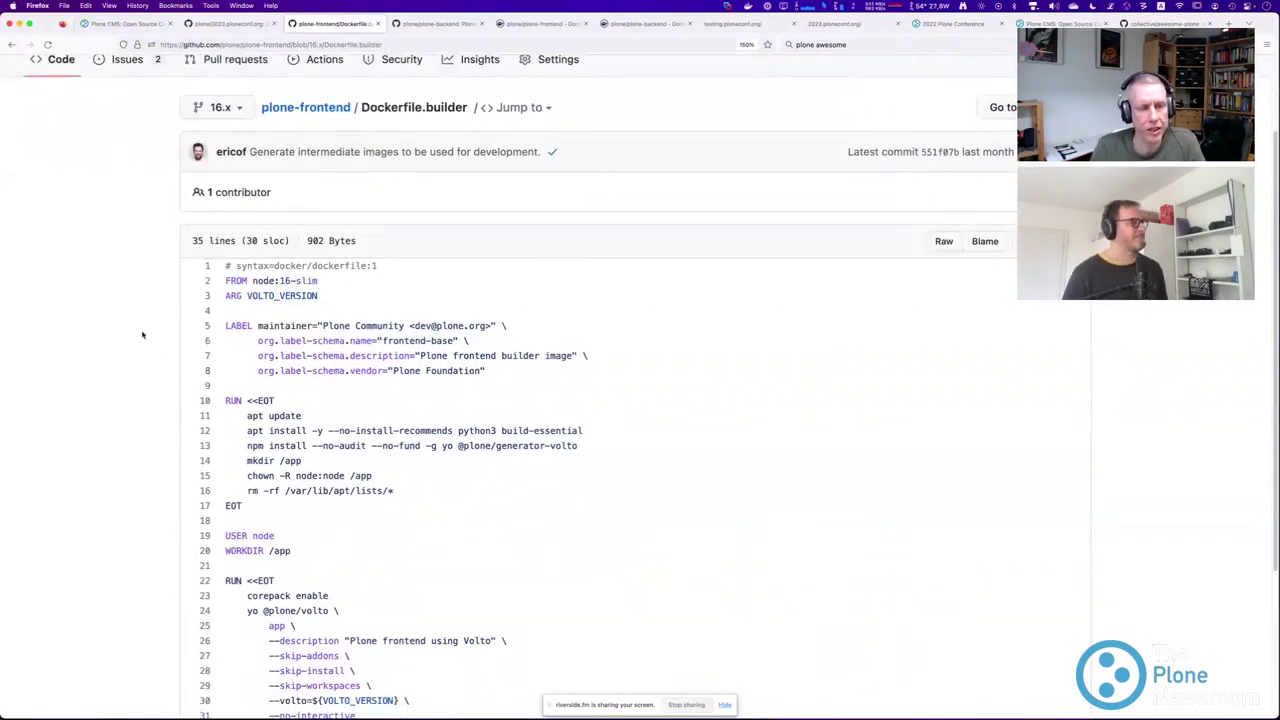
pyautogui.scroll(-2, 328, 357)
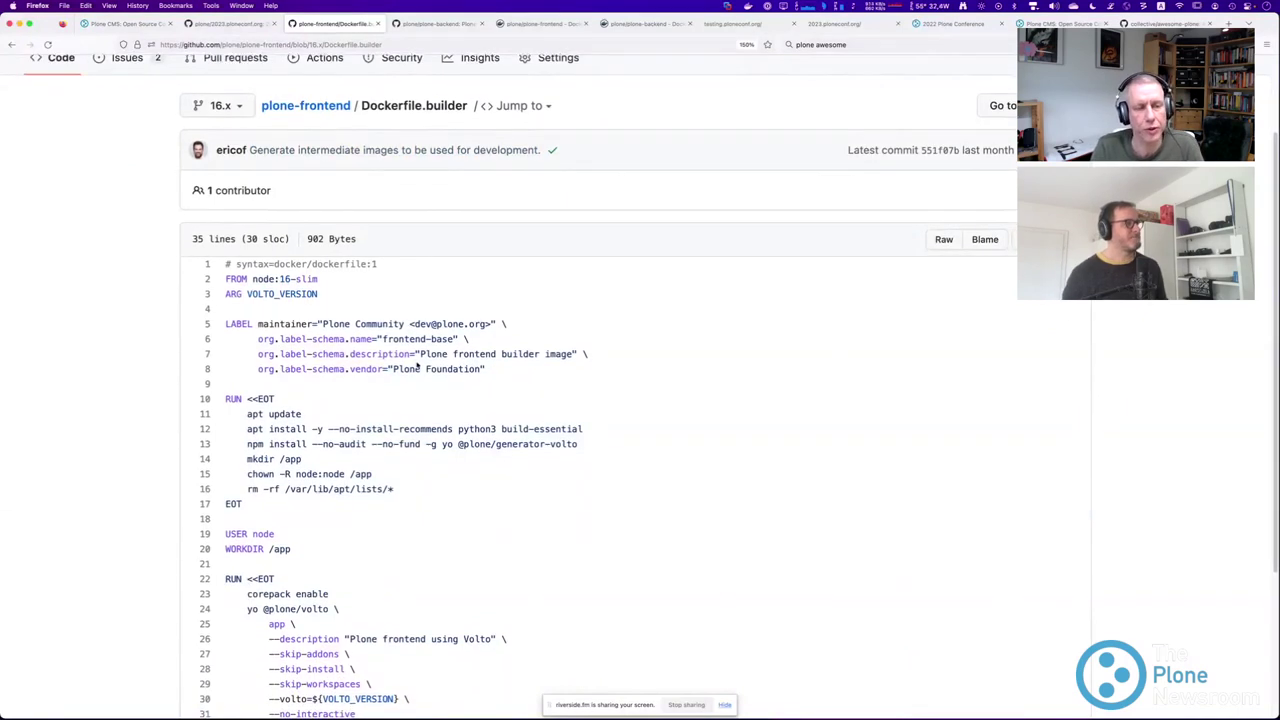
pyautogui.scroll(-1, 328, 357)
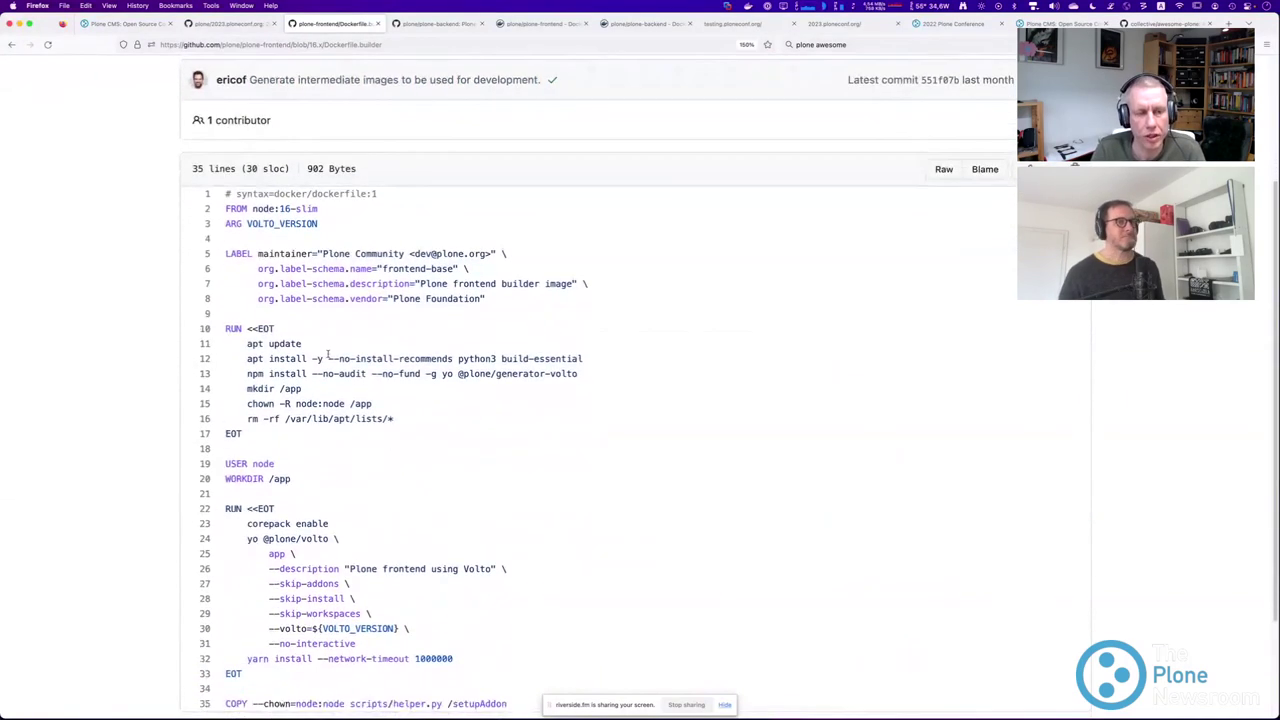
pyautogui.moveTo(228, 208); pyautogui.dragTo(330, 209)
pyautogui.click(276, 209)
pyautogui.moveTo(252, 209); pyautogui.dragTo(322, 208)
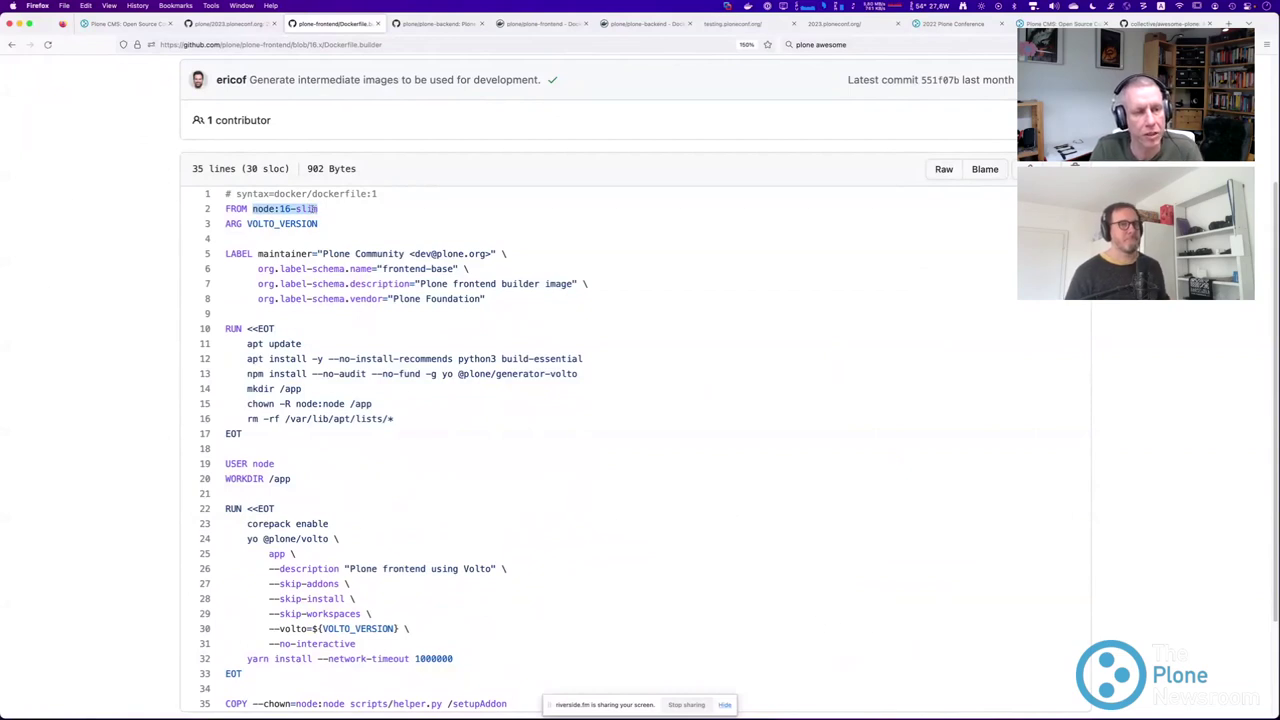
# Highlight python3 in the apt install line and the npm install generator-volto line.
pyautogui.scroll(-1, 352, 255)
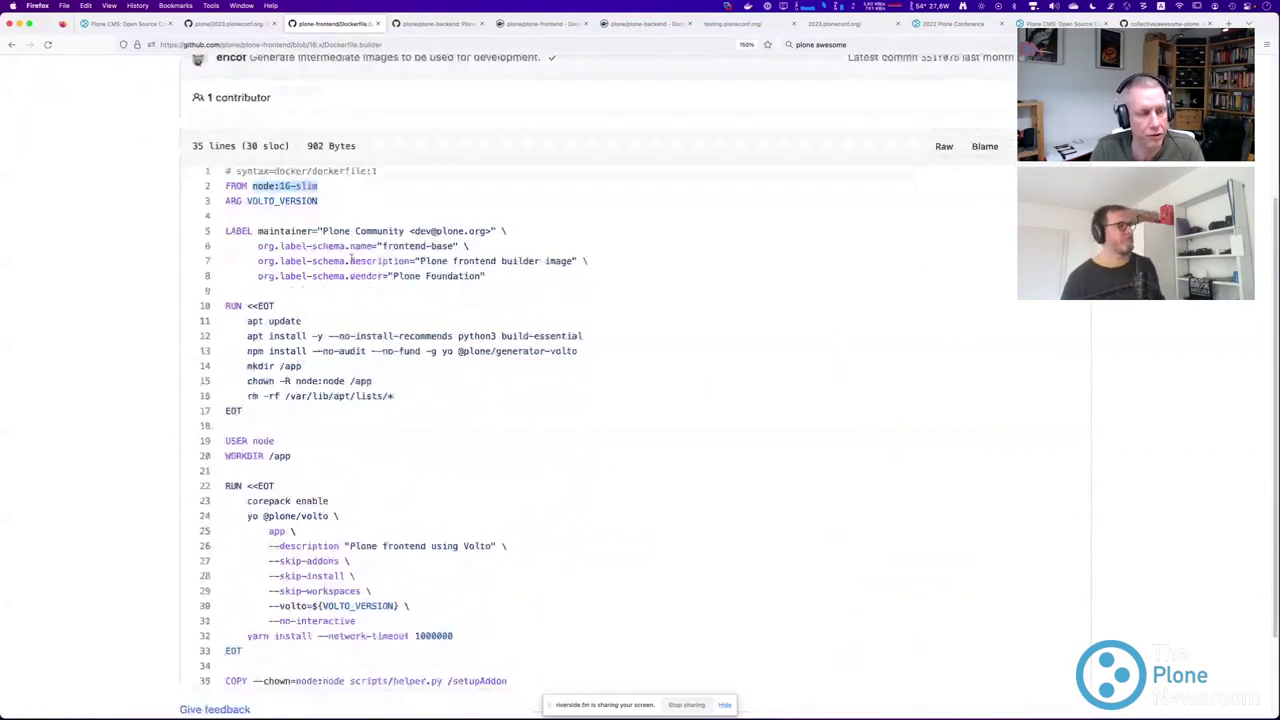
pyautogui.scroll(-4, 352, 258)
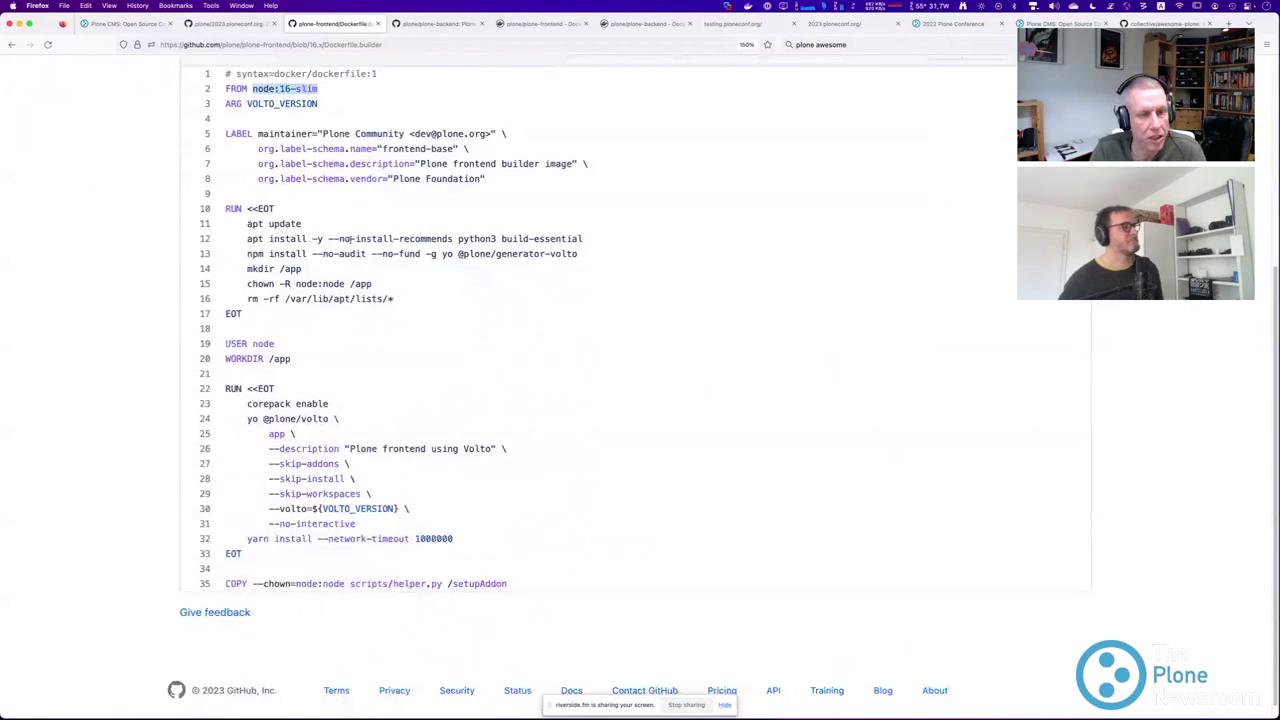
pyautogui.moveTo(587, 240); pyautogui.dragTo(454, 240)
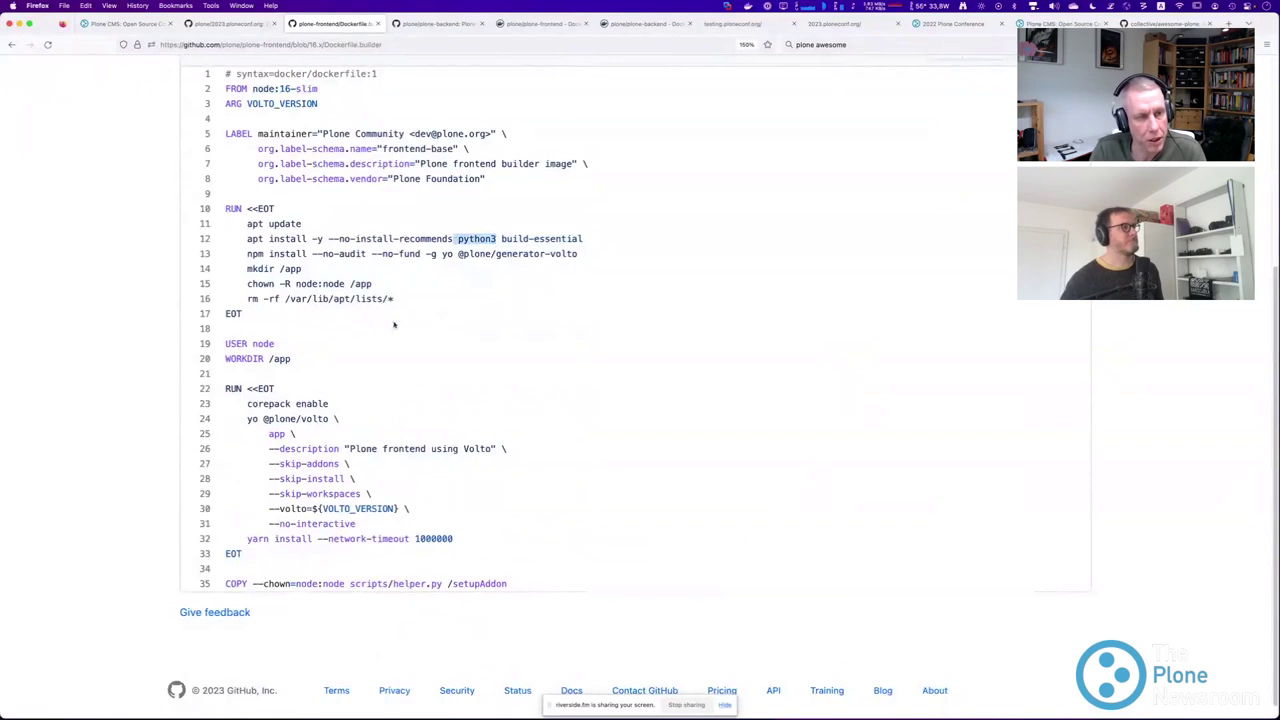
pyautogui.moveTo(246, 253); pyautogui.dragTo(580, 254)
# Highlight the Volto generator block, lines 19 to 35.
pyautogui.scroll(-1, 283, 335)
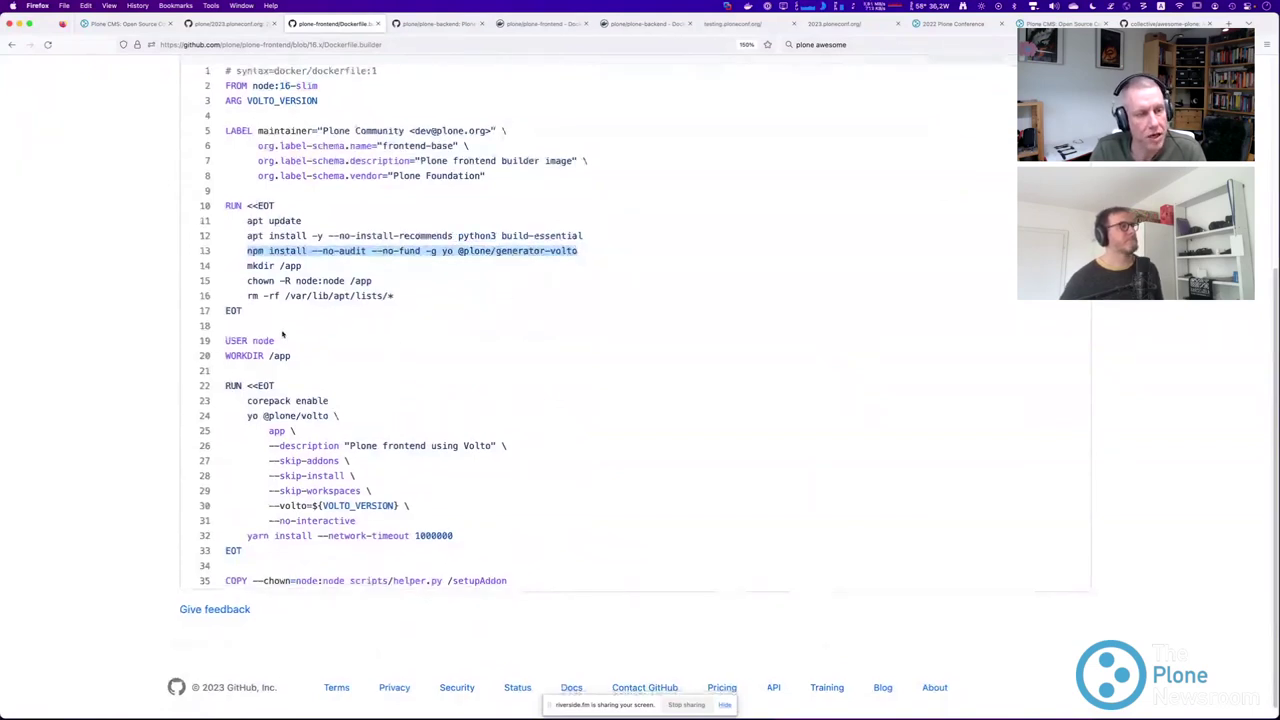
pyautogui.scroll(-1, 283, 335)
pyautogui.moveTo(246, 401); pyautogui.dragTo(380, 548)
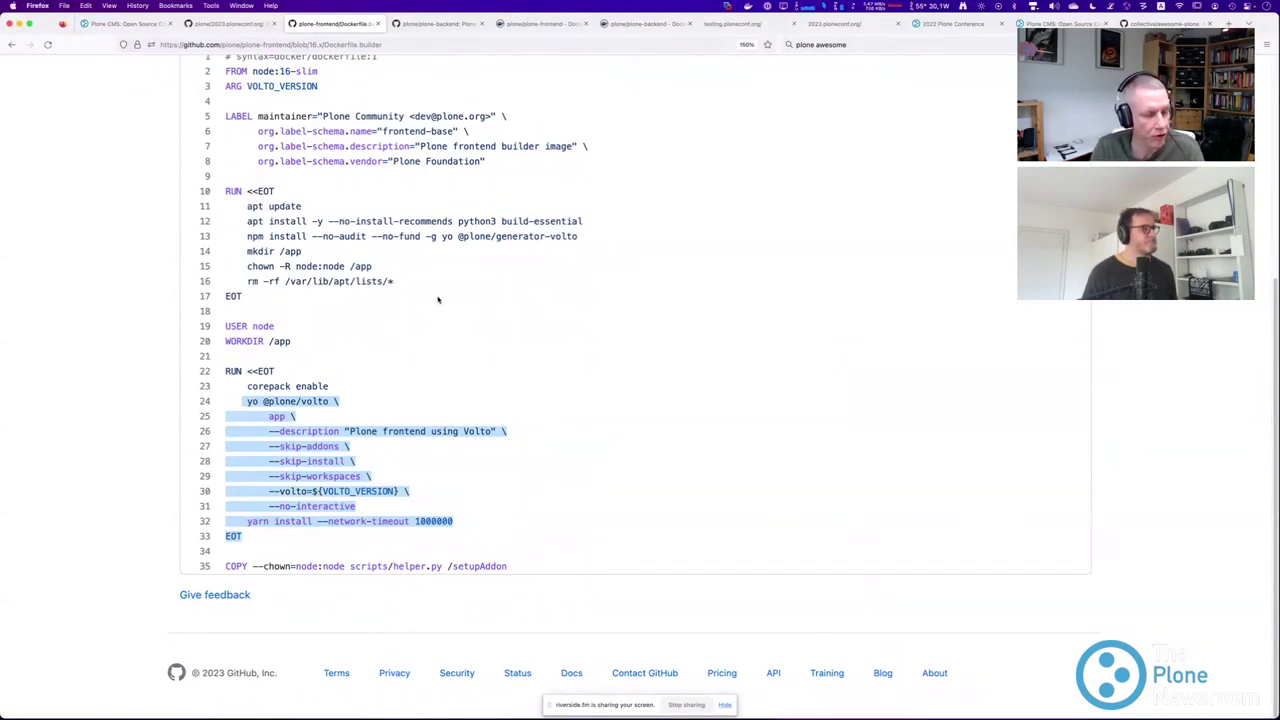
pyautogui.click(372, 508)
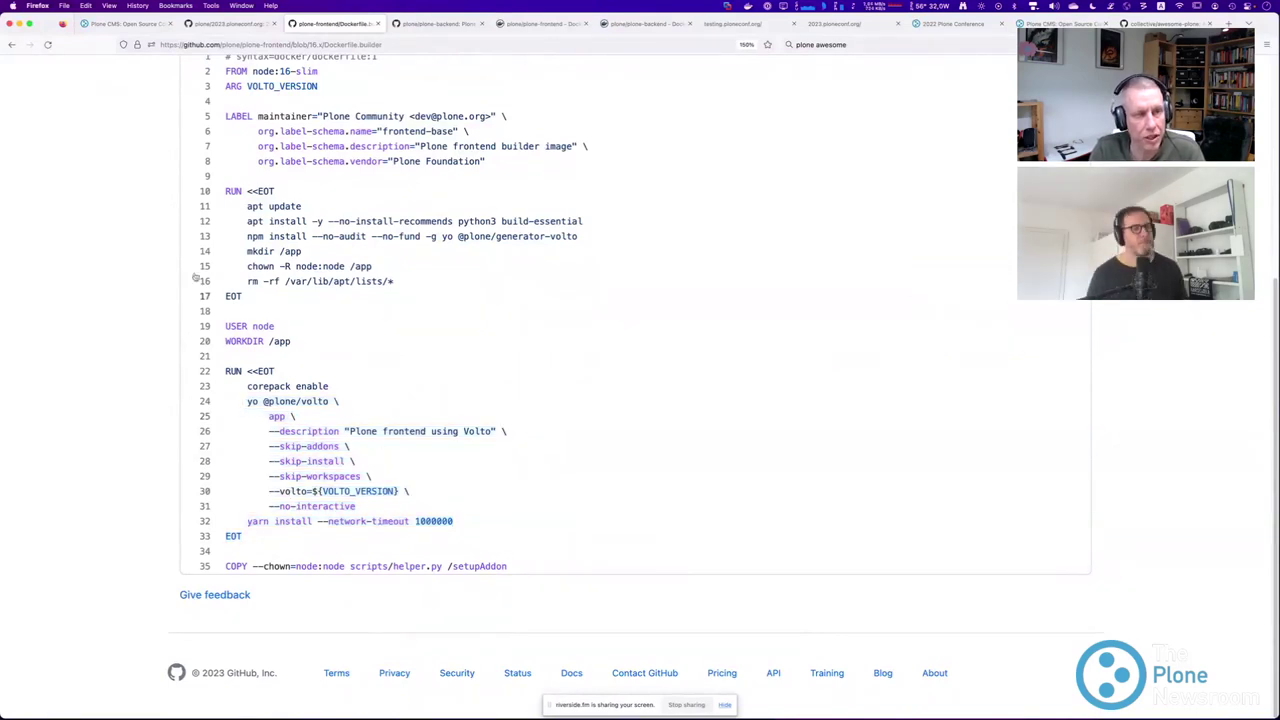
pyautogui.moveTo(533, 562); pyautogui.dragTo(300, 312)
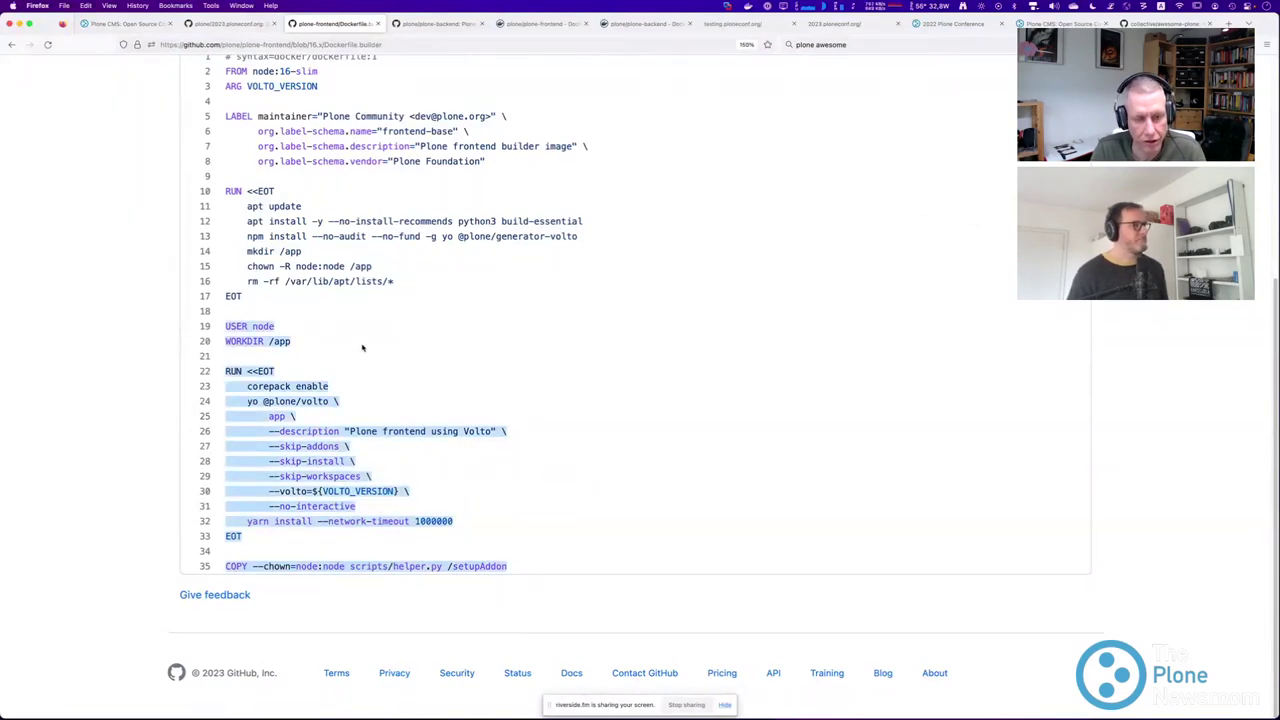
# Highlight the yarn install --network-timeout 1000000 line on line 32.
pyautogui.scroll(4, 366, 360)
pyautogui.scroll(-5, 366, 362)
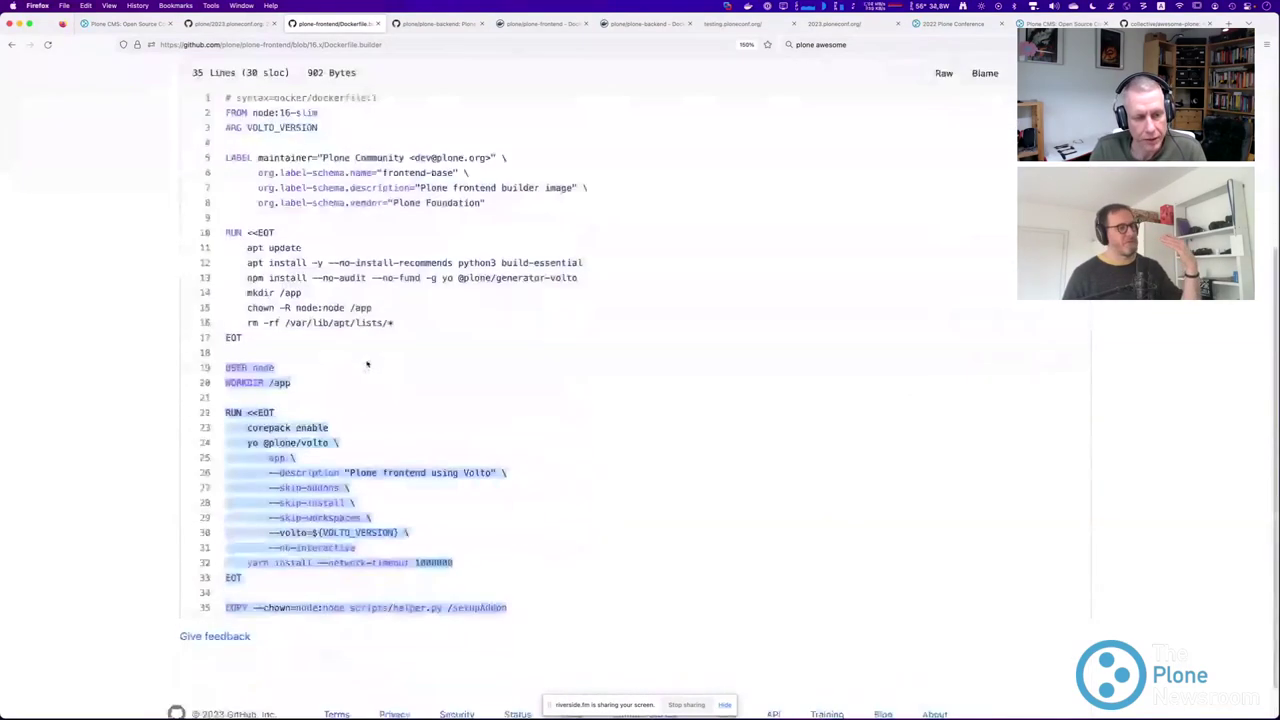
pyautogui.scroll(2, 366, 362)
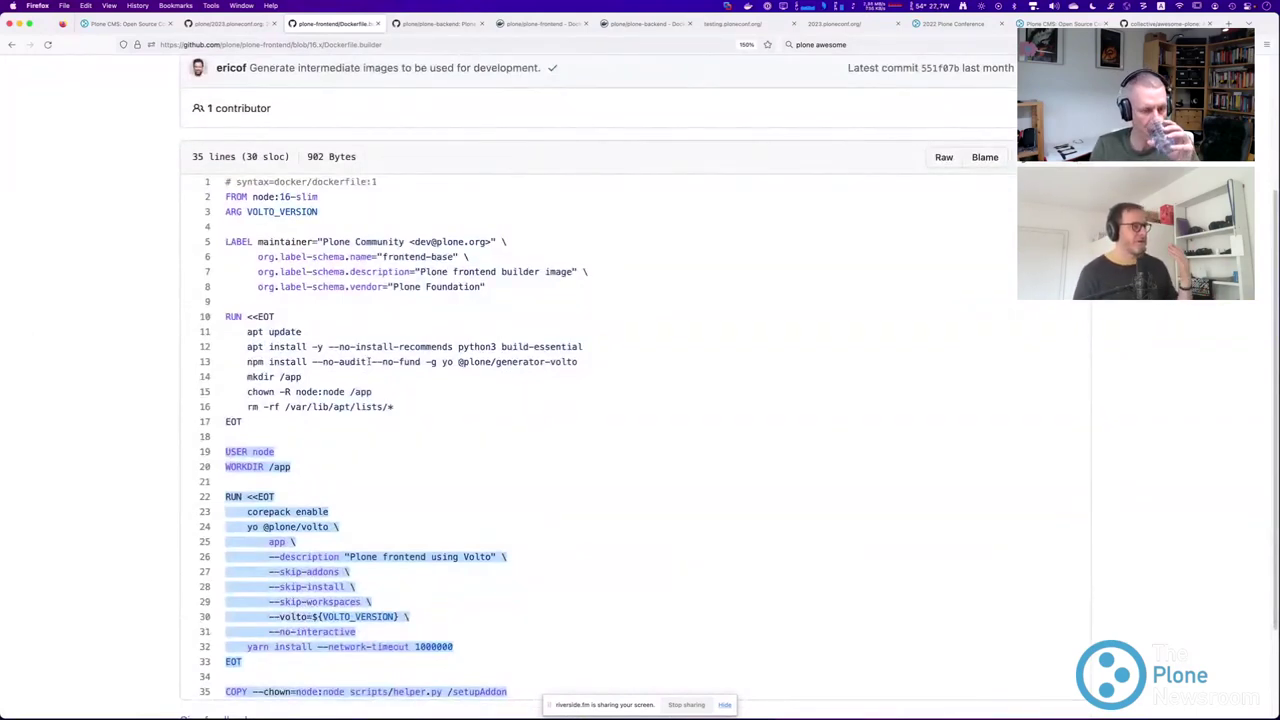
pyautogui.scroll(-2, 368, 362)
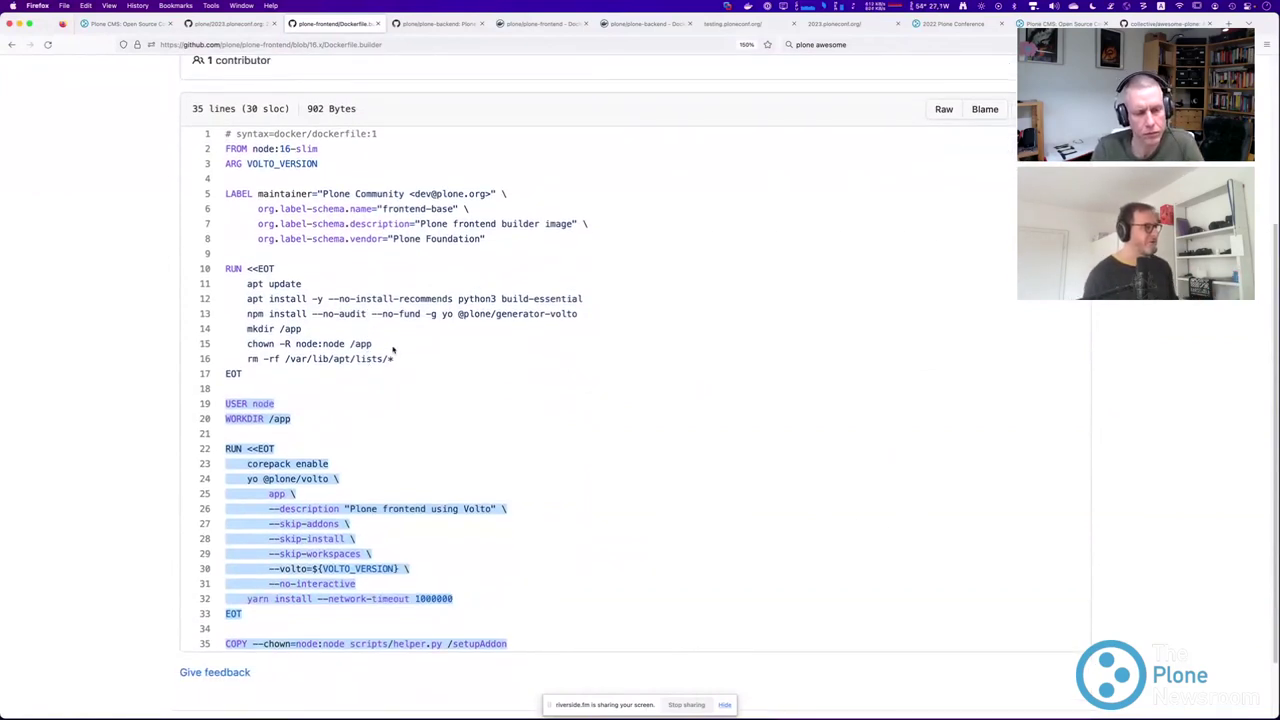
pyautogui.click(397, 354)
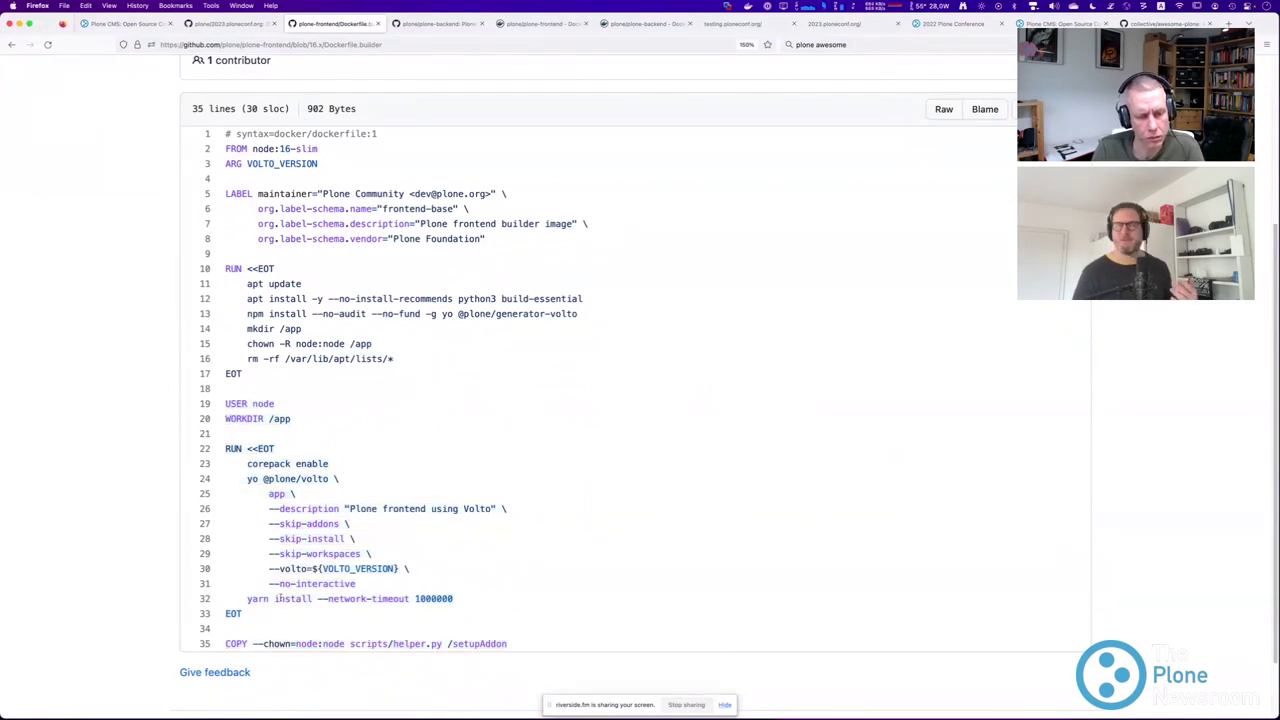
pyautogui.moveTo(244, 598); pyautogui.dragTo(466, 596)
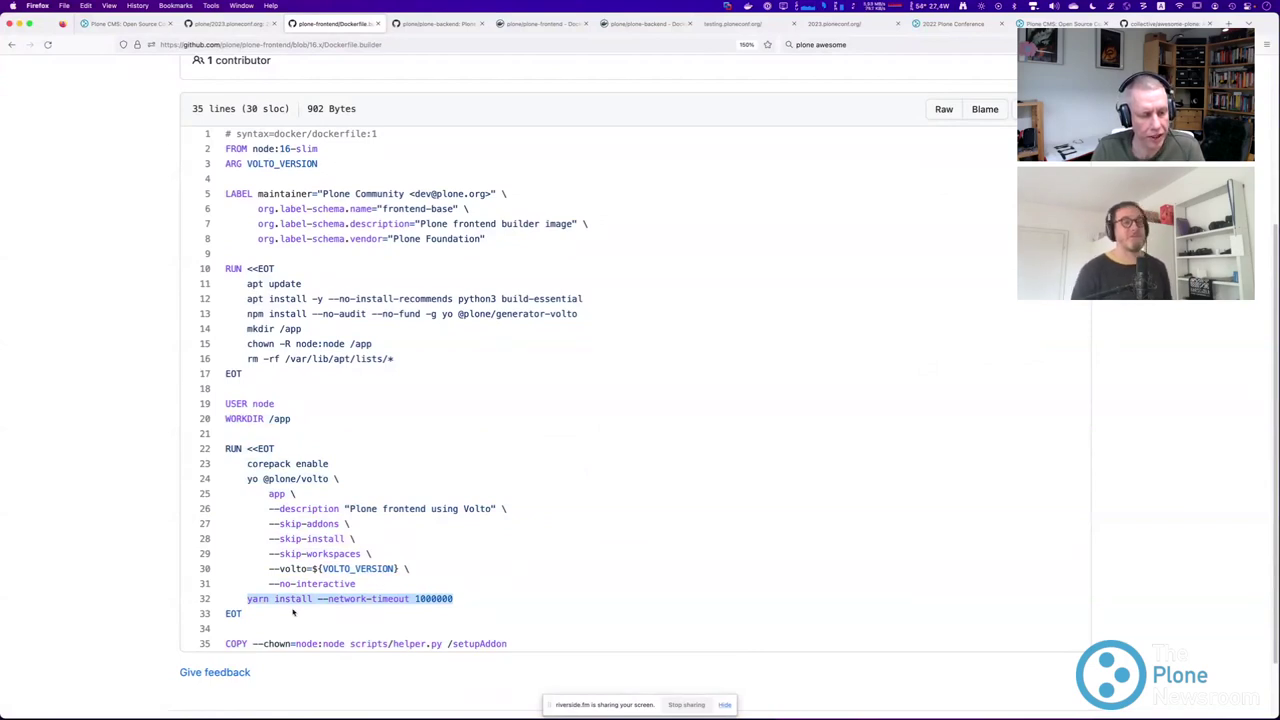
pyautogui.click(252, 597)
pyautogui.moveTo(248, 598); pyautogui.dragTo(463, 611)
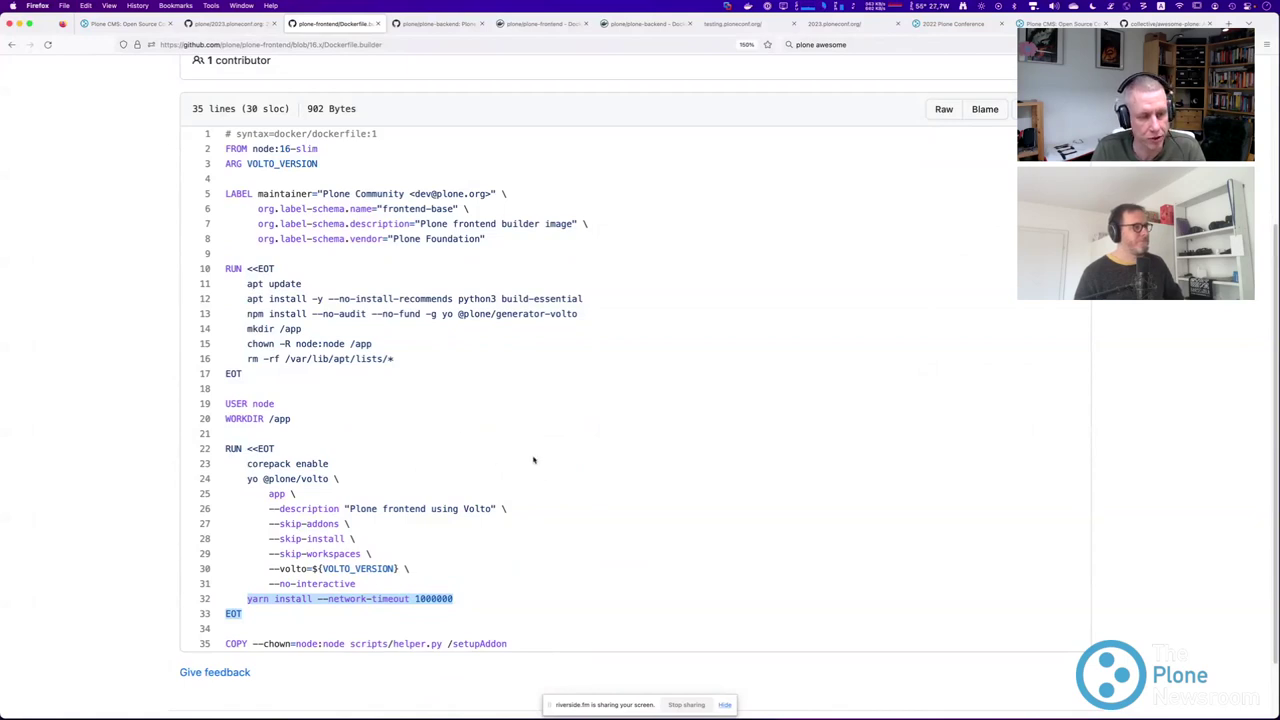
pyautogui.scroll(3, 457, 437)
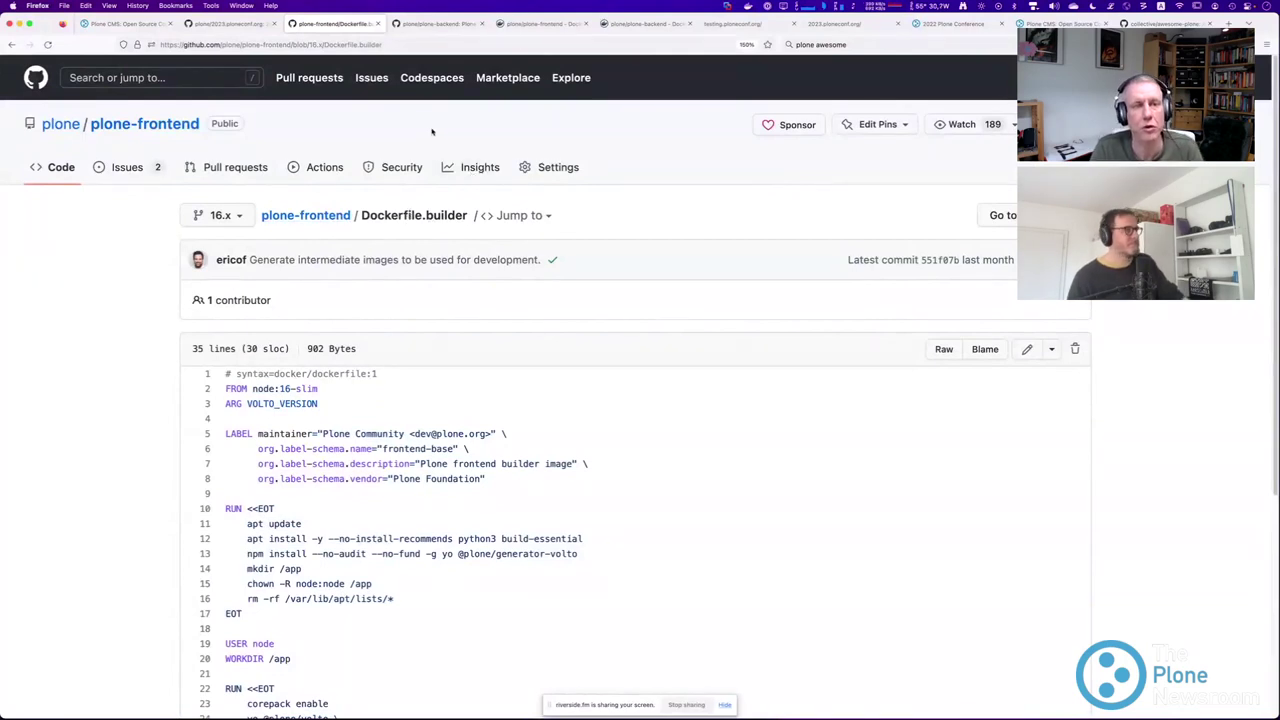
# Open Dockerfile.prod and highlight its node:16-slim base and the HEALTHCHECK line 30.
pyautogui.click(328, 217)
pyautogui.scroll(-4, 157, 292)
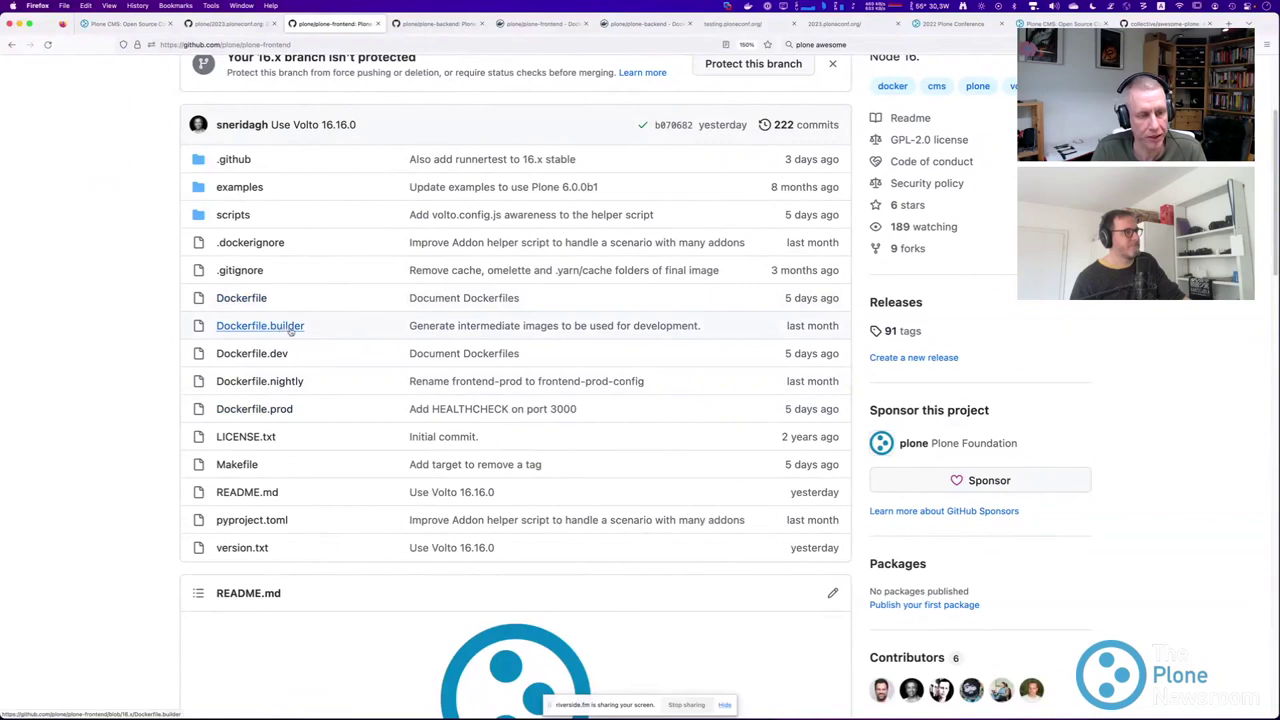
pyautogui.scroll(-1, 280, 335)
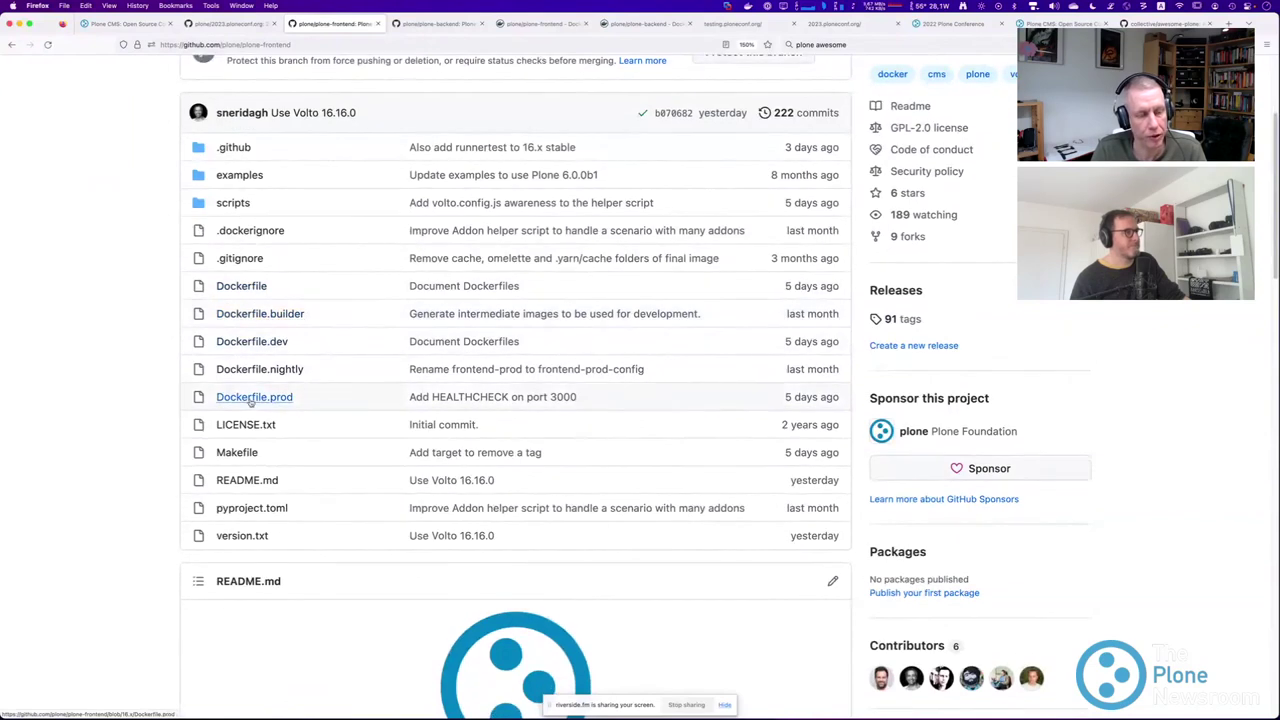
pyautogui.click(251, 398)
pyautogui.scroll(-1, 309, 391)
pyautogui.moveTo(252, 282); pyautogui.dragTo(325, 287)
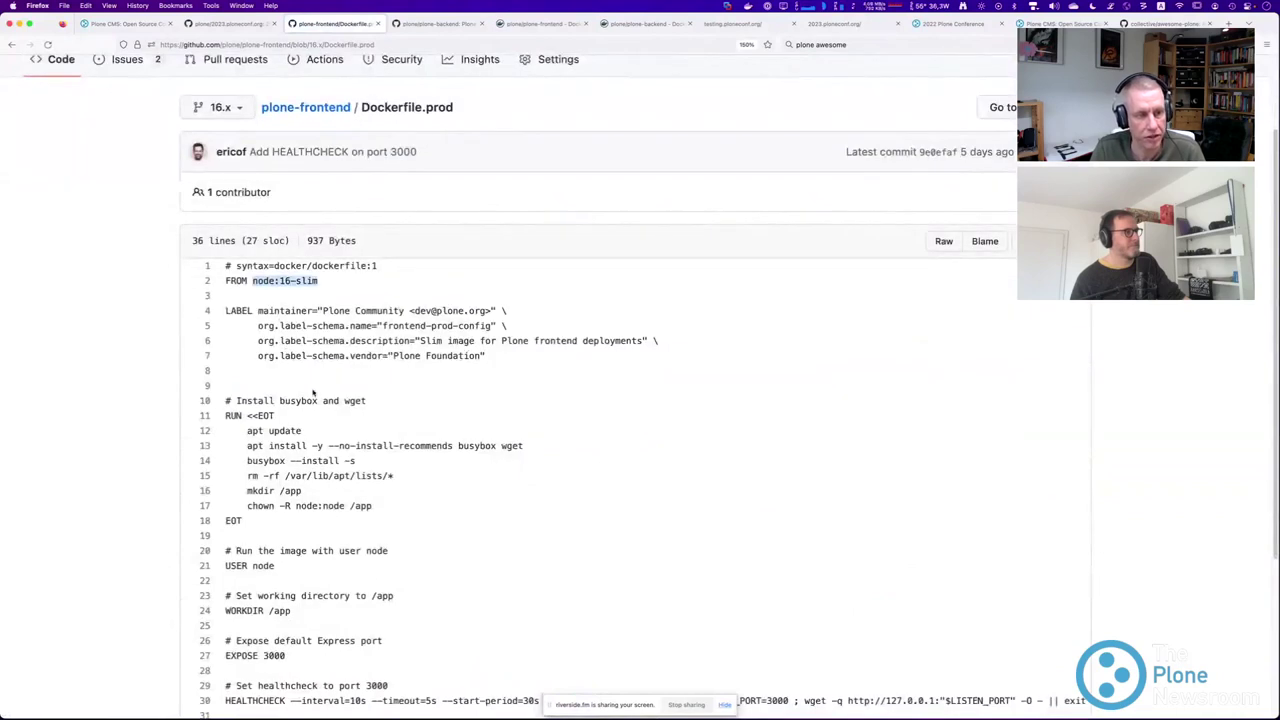
pyautogui.scroll(-5, 313, 393)
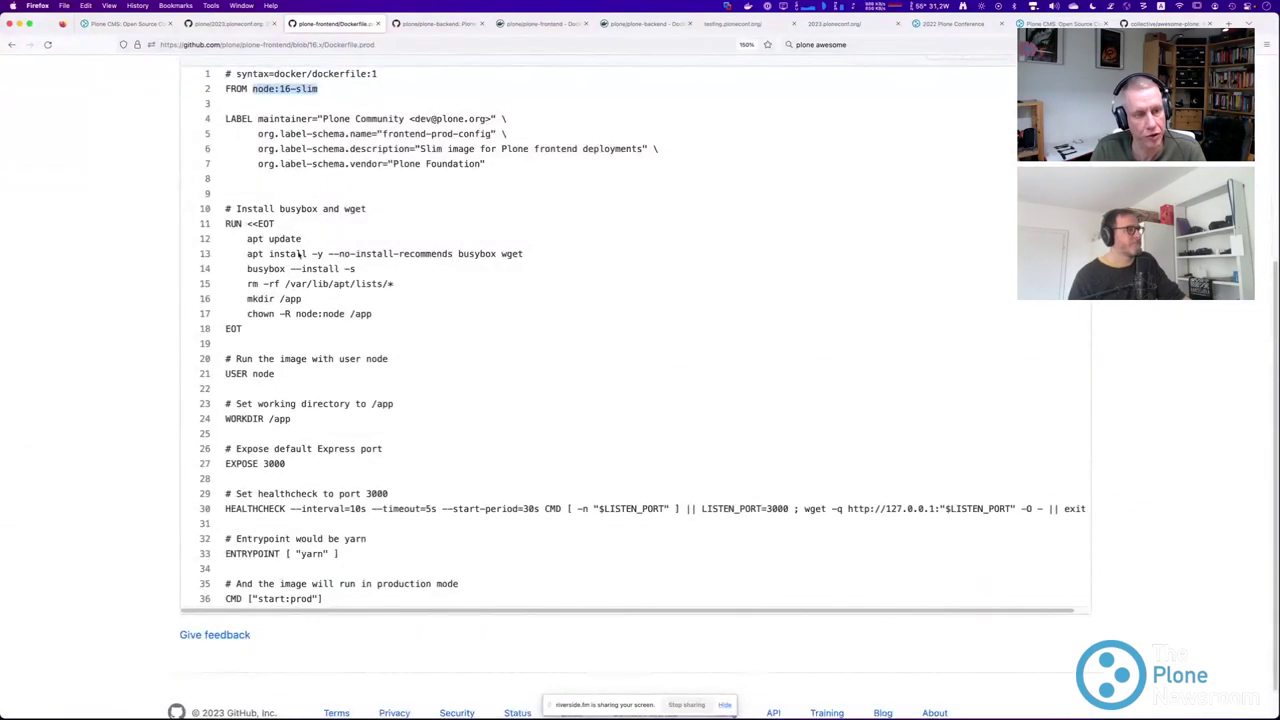
pyautogui.scroll(-1, 331, 446)
pyautogui.tripleClick(265, 470)
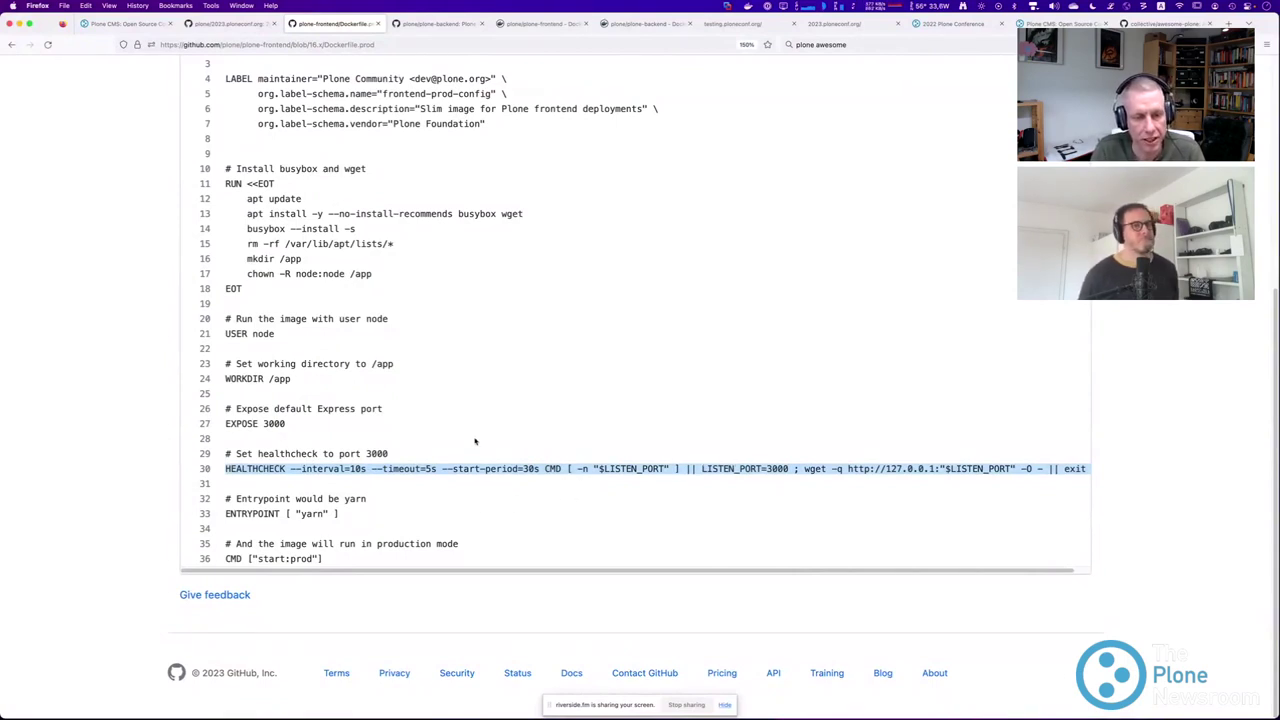
# Return to the plone-frontend file list and open Dockerfile.dev.
pyautogui.click(12, 44)
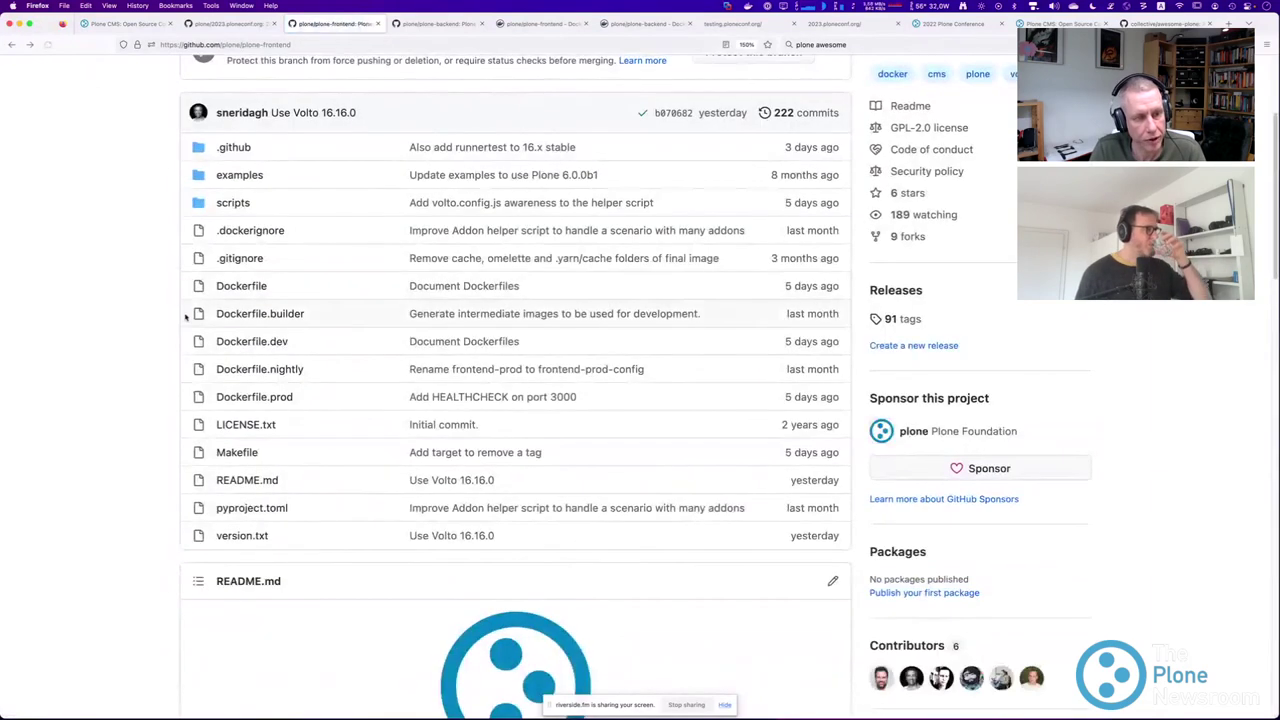
pyautogui.scroll(-1, 240, 318)
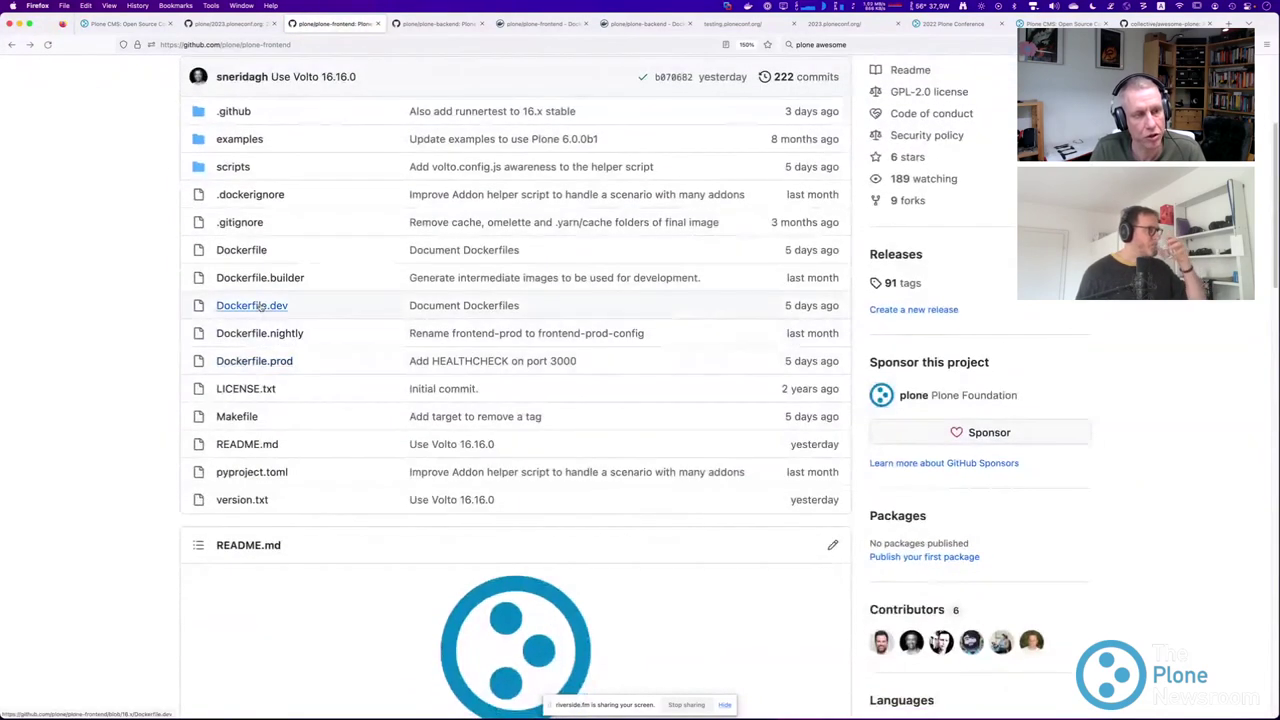
pyautogui.click(253, 307)
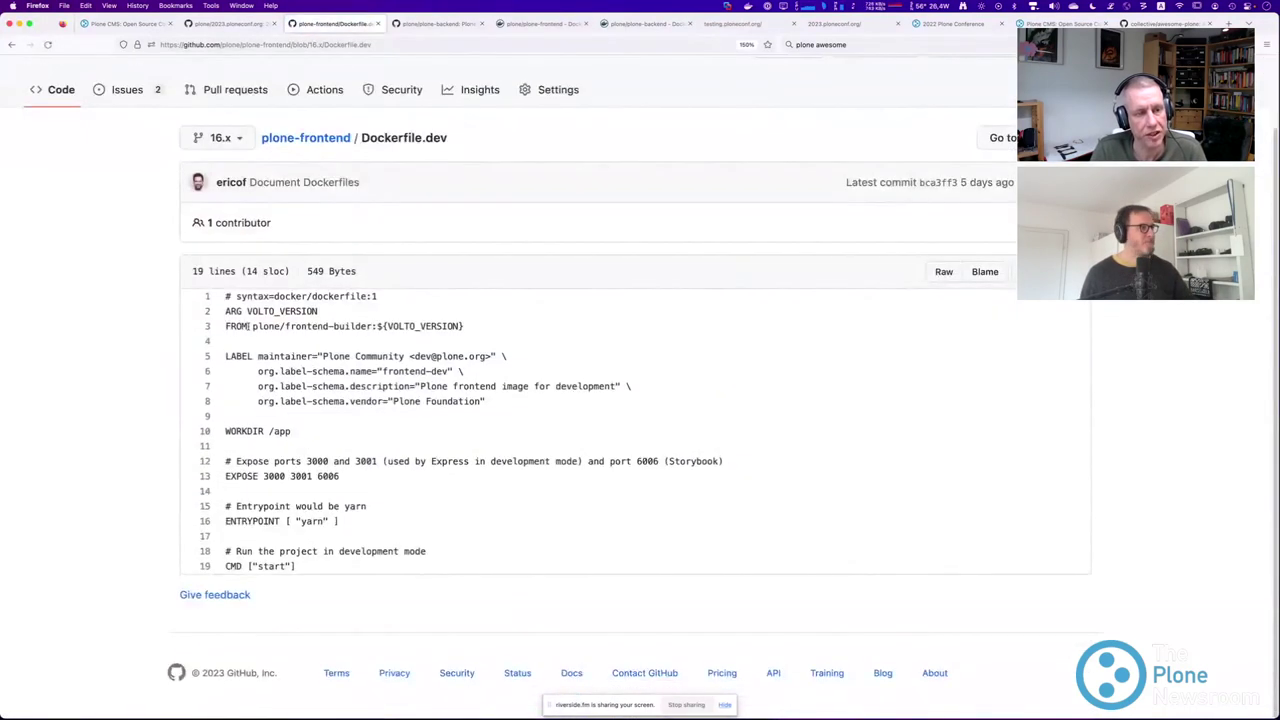
pyautogui.moveTo(225, 326); pyautogui.dragTo(485, 334)
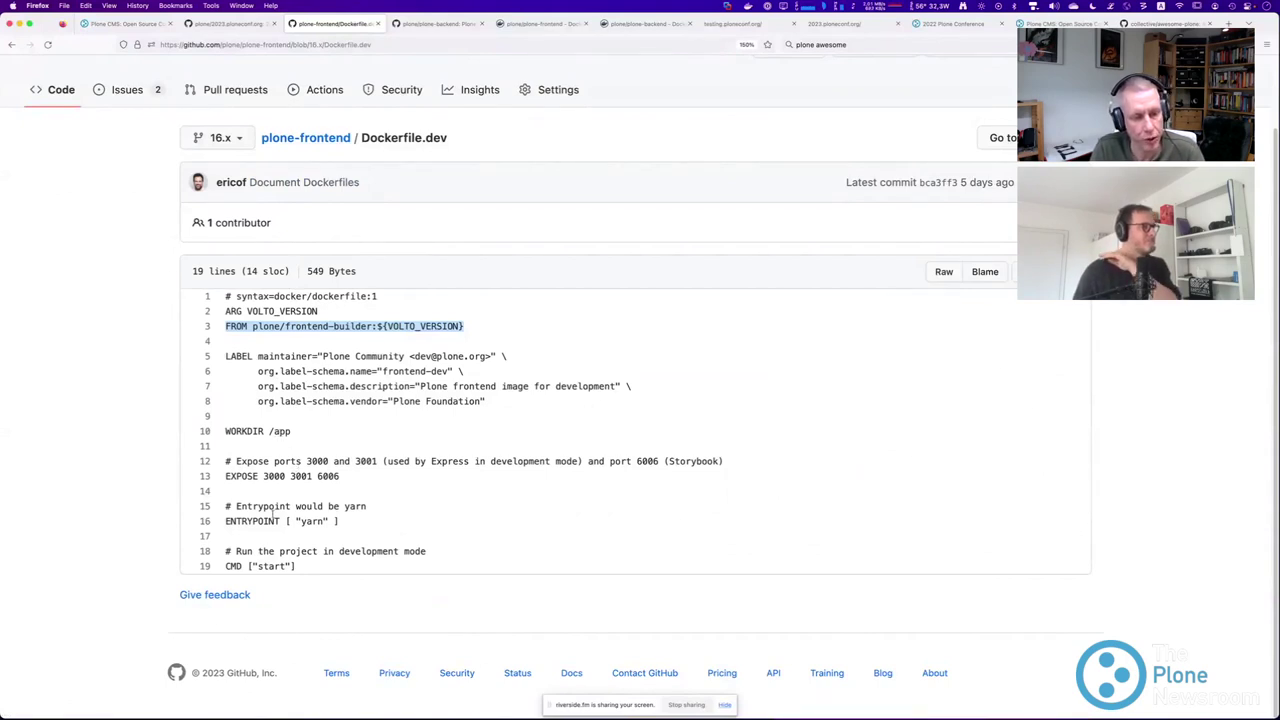
pyautogui.moveTo(295, 566); pyautogui.dragTo(227, 506)
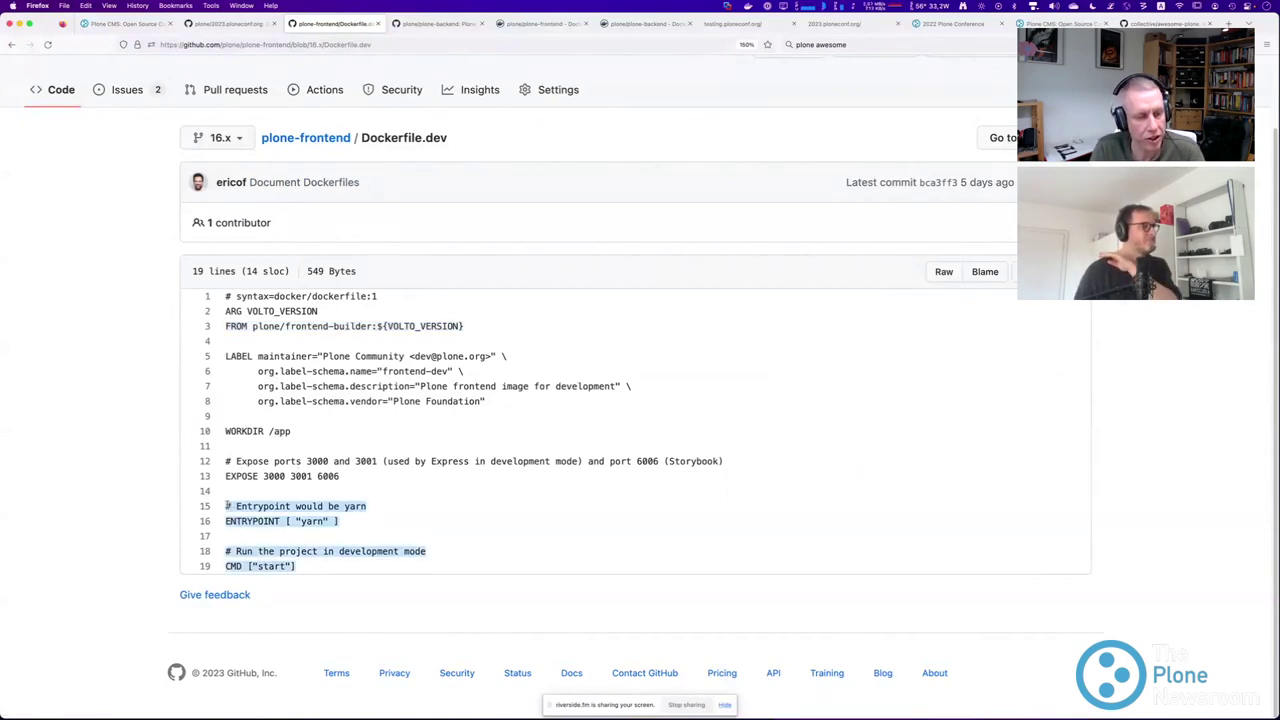
pyautogui.click(10, 44)
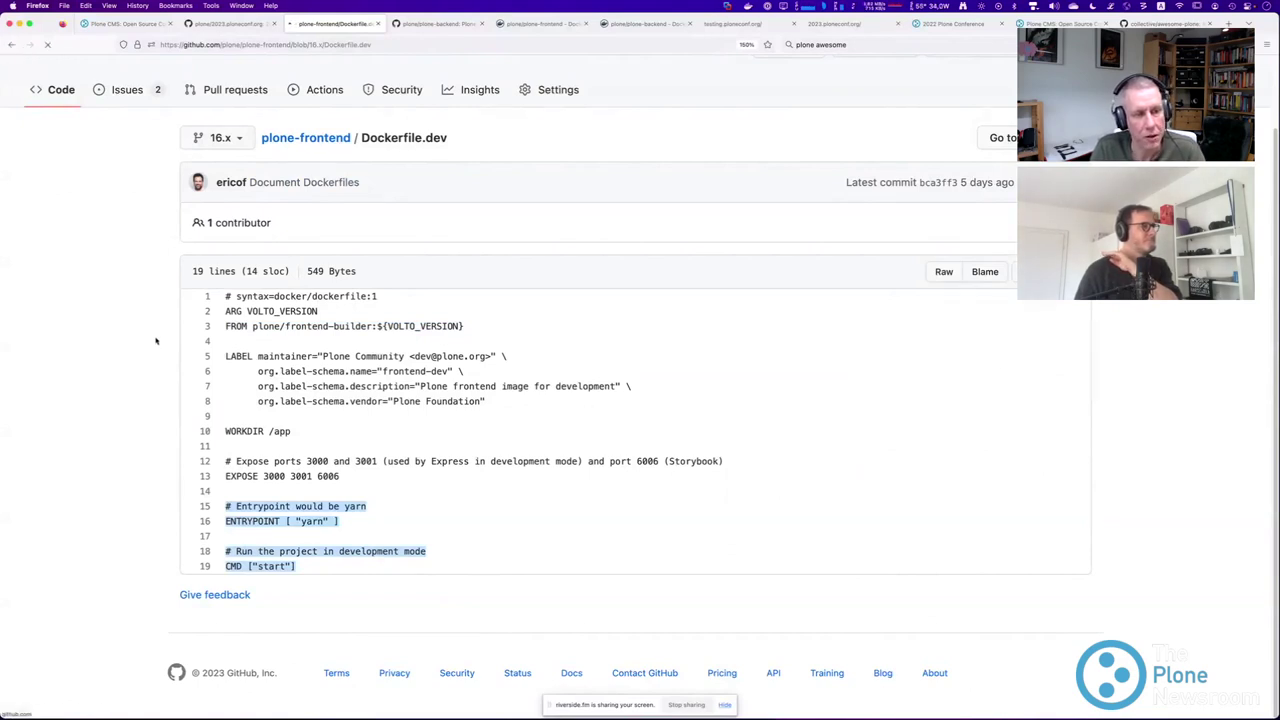
pyautogui.scroll(-2, 121, 369)
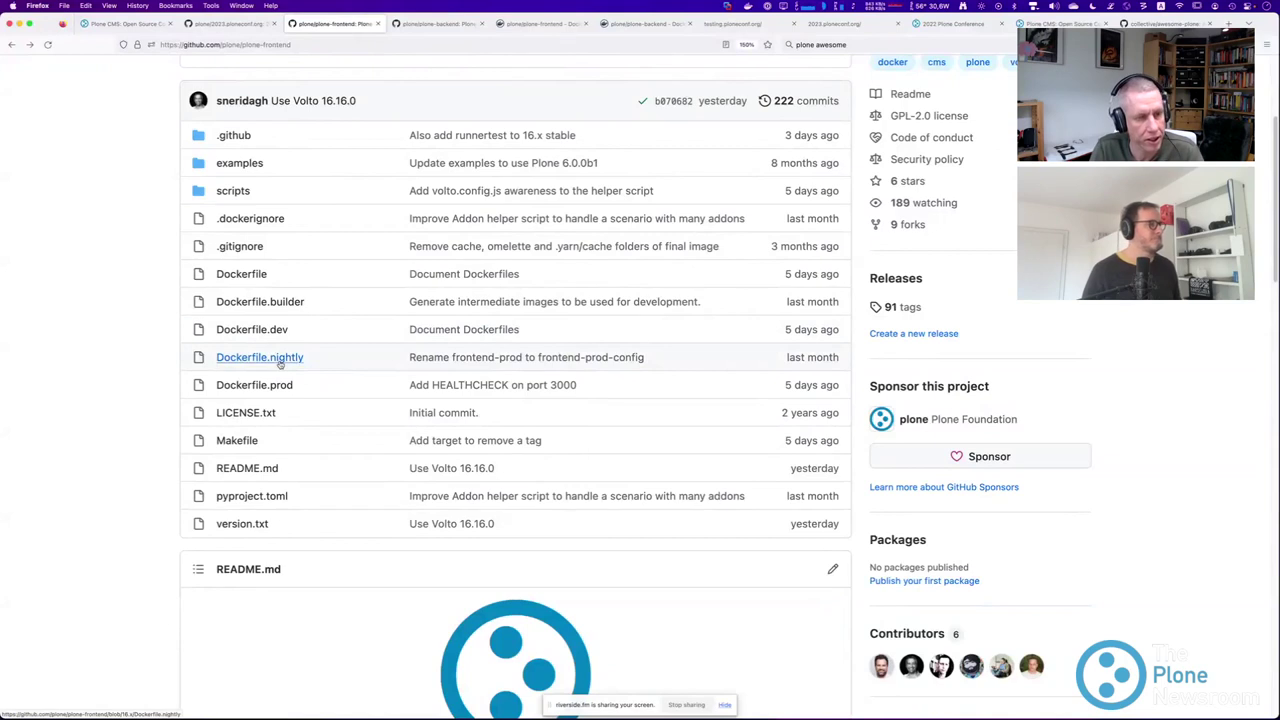
pyautogui.click(261, 332)
pyautogui.scroll(-2, 251, 359)
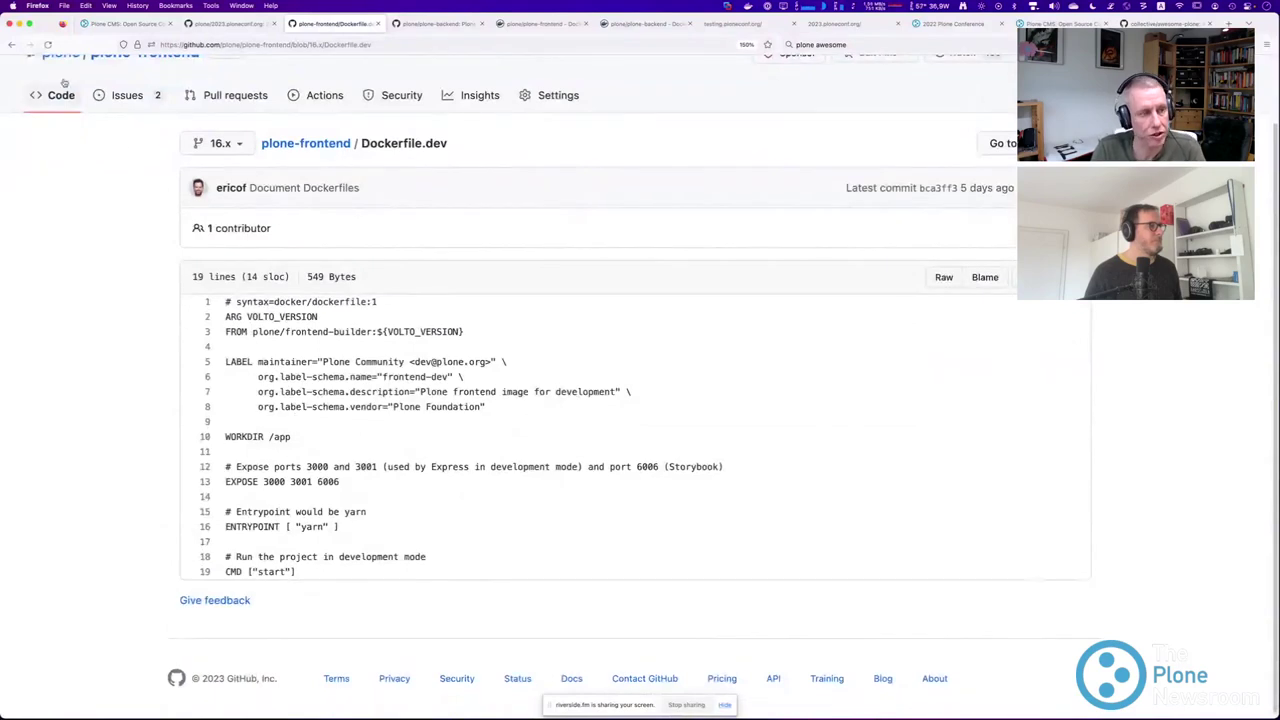
# Open the main Dockerfile and highlight line 3, the yarn build line and line 8's cache cleanup.
pyautogui.click(12, 45)
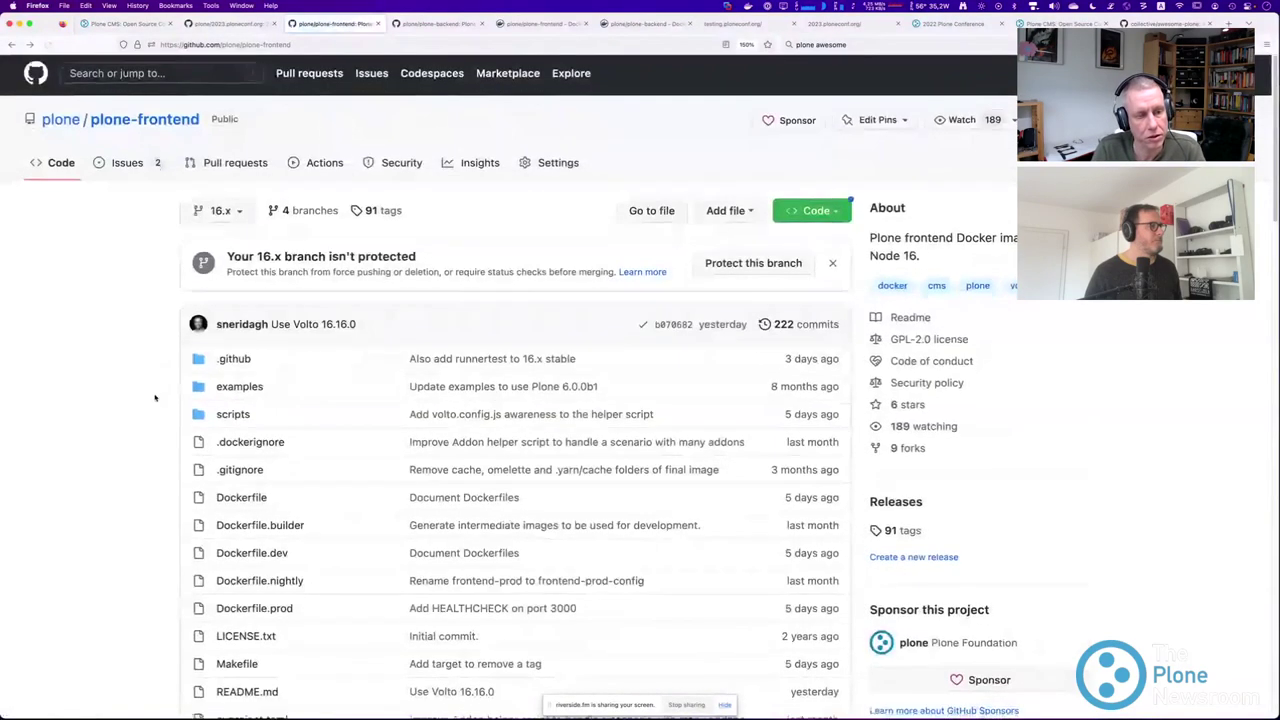
pyautogui.click(241, 395)
pyautogui.scroll(-1, 266, 337)
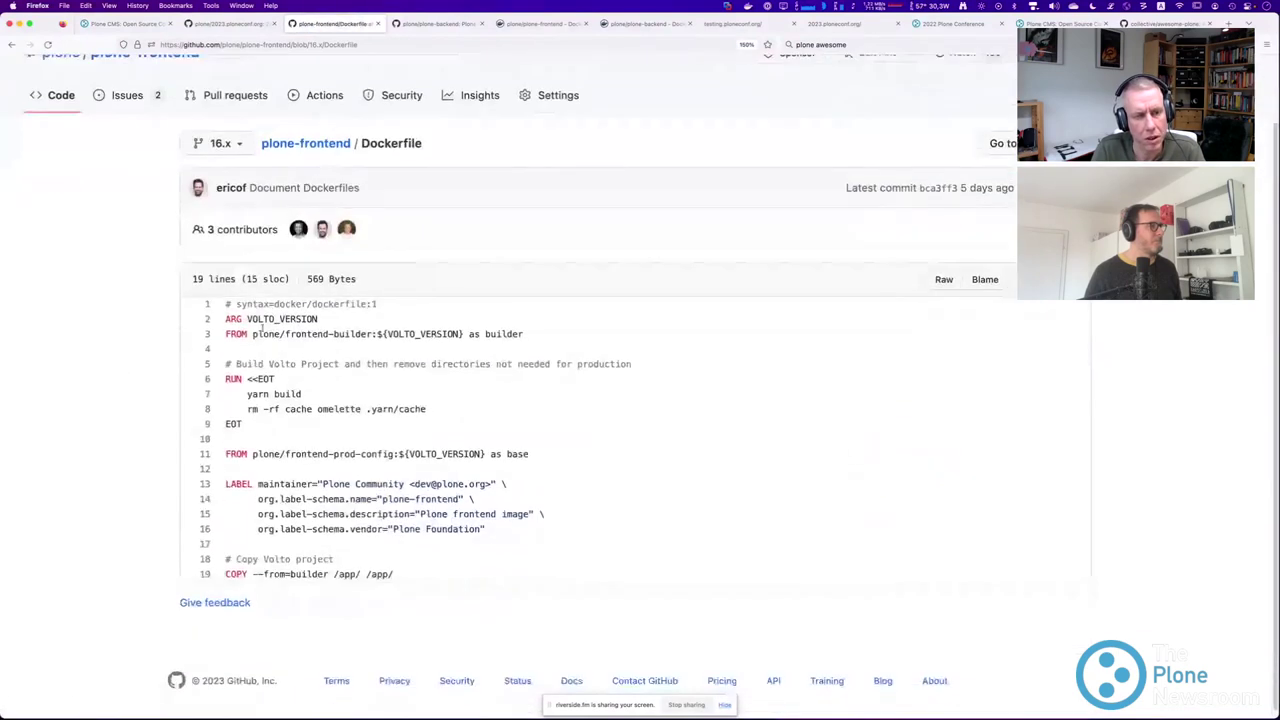
pyautogui.moveTo(252, 334); pyautogui.dragTo(426, 334)
pyautogui.scroll(-1, 241, 371)
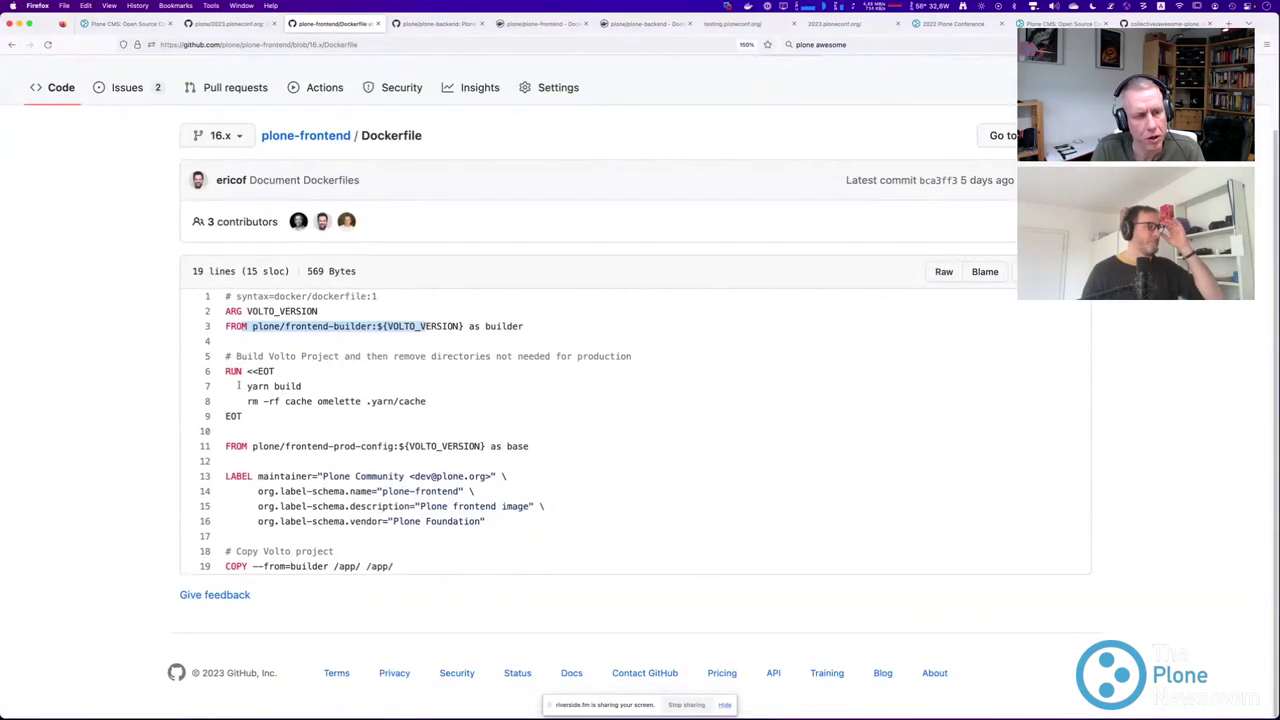
pyautogui.moveTo(245, 386); pyautogui.dragTo(308, 389)
pyautogui.moveTo(236, 401); pyautogui.dragTo(440, 410)
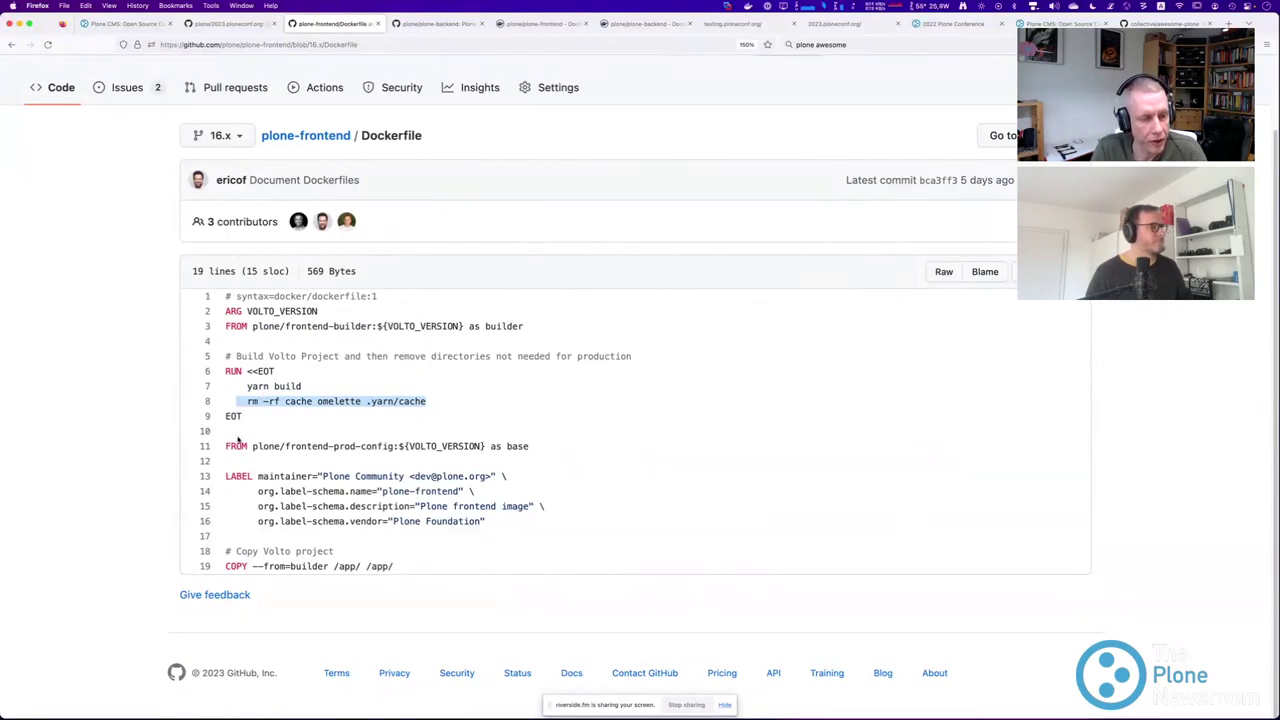
pyautogui.click(278, 422)
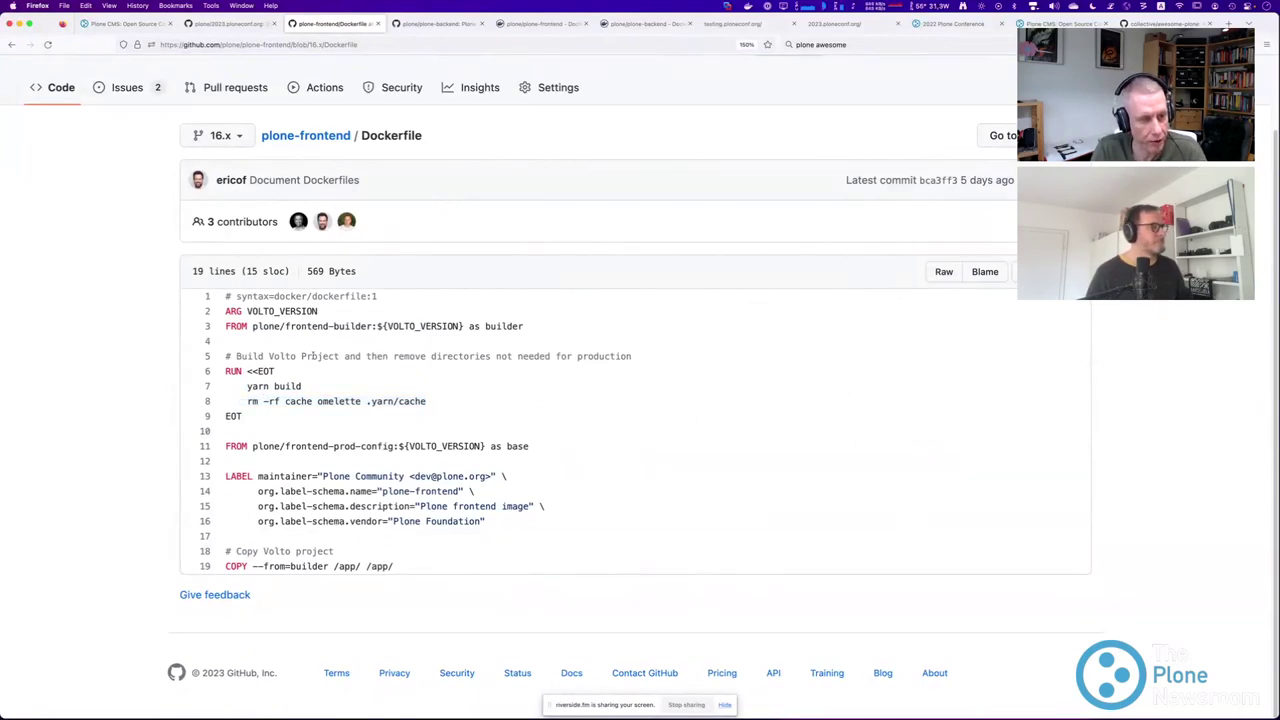
# Highlight the second FROM statement on line 11 and the COPY on line 19, then go back.
pyautogui.moveTo(226, 447); pyautogui.dragTo(508, 447)
pyautogui.tripleClick(335, 447)
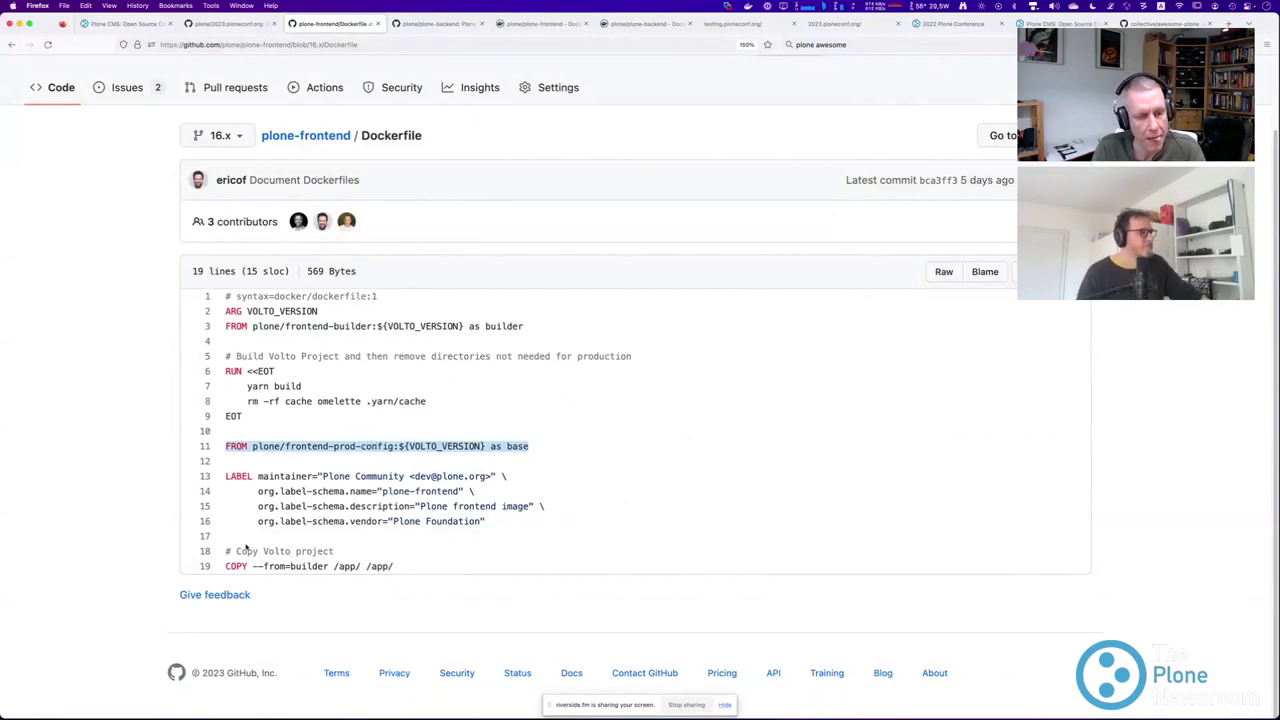
pyautogui.moveTo(222, 570); pyautogui.dragTo(396, 570)
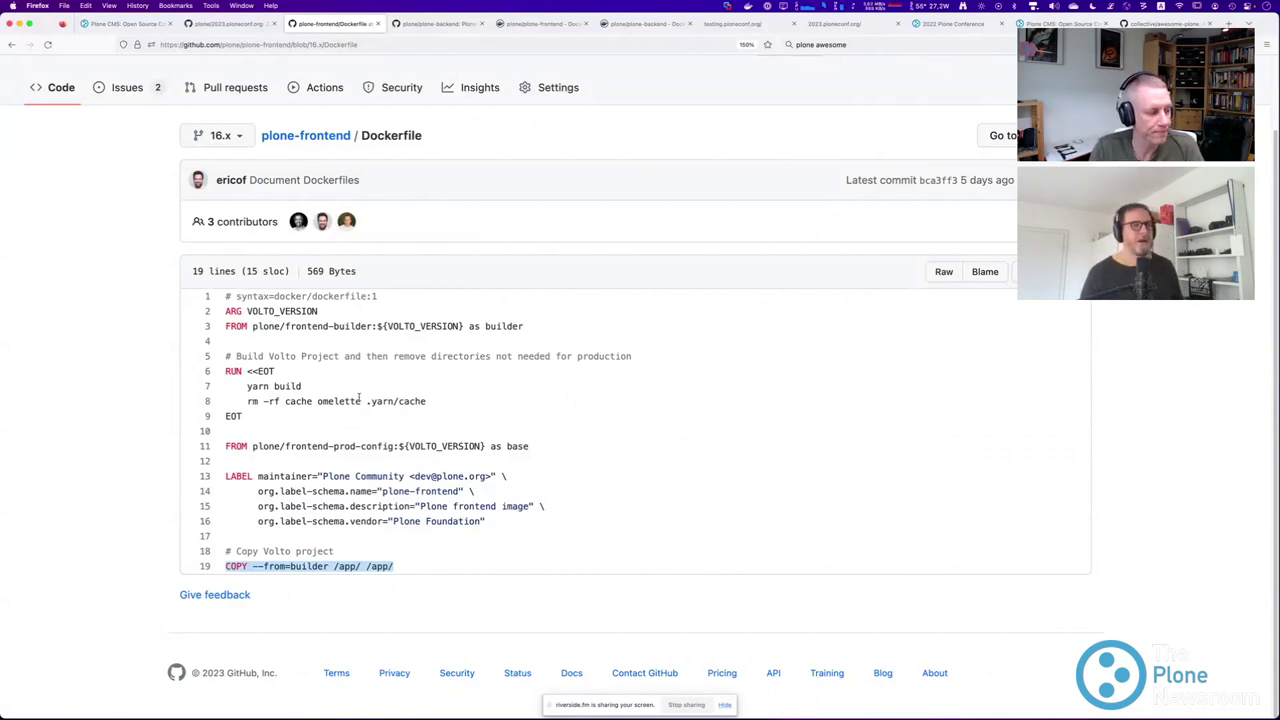
pyautogui.click(124, 415)
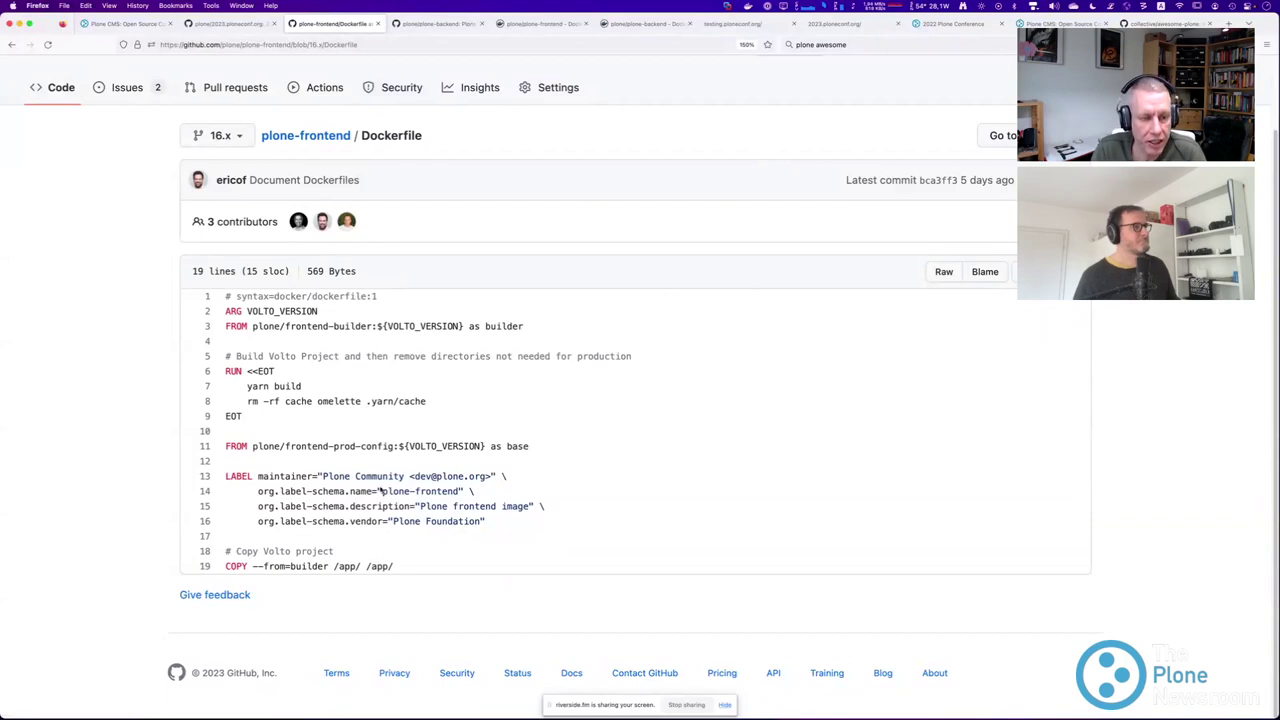
pyautogui.press('super+bracketleft')
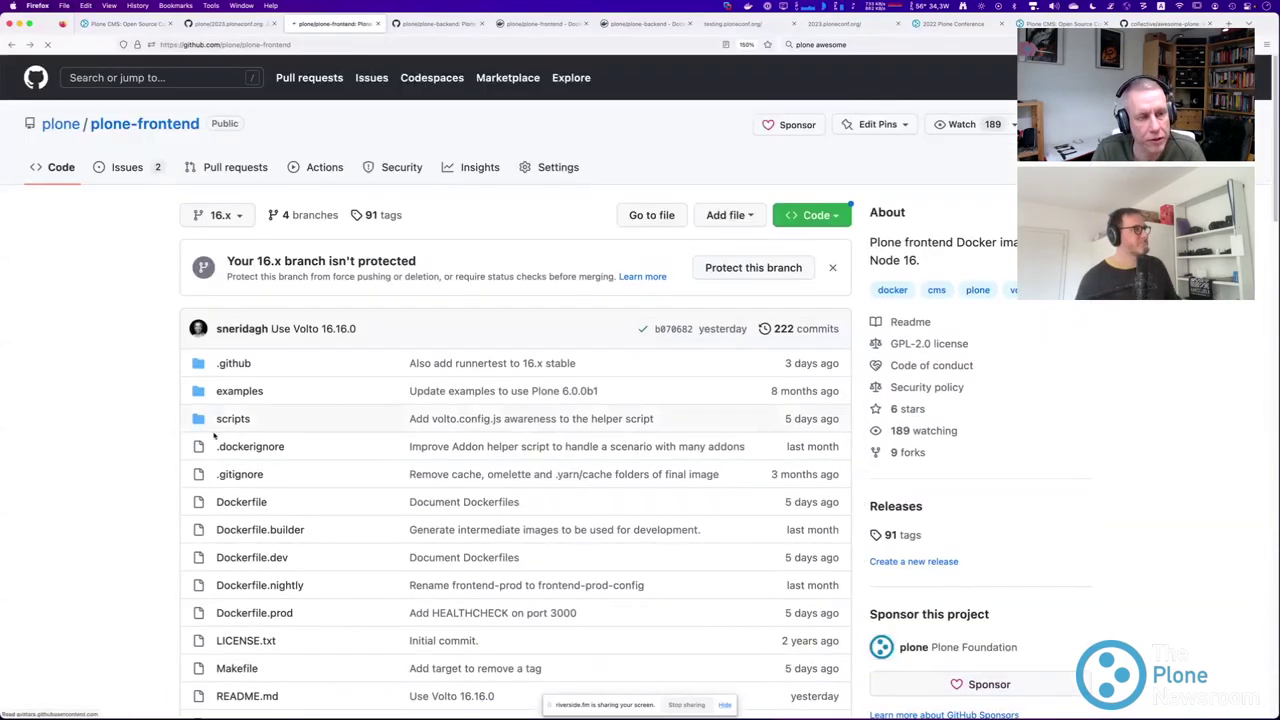
# Pass through Dockerfile.dev back to the list, then open and scroll Dockerfile.builder.
pyautogui.click(251, 401)
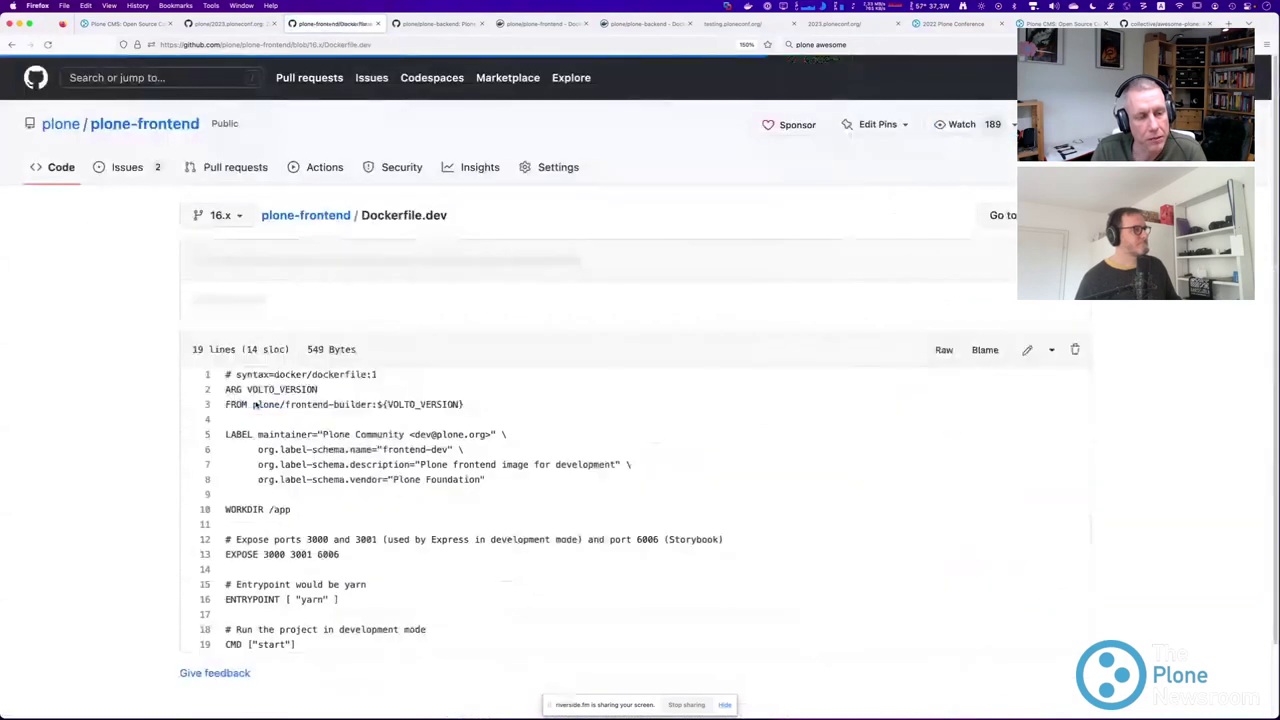
pyautogui.click(11, 44)
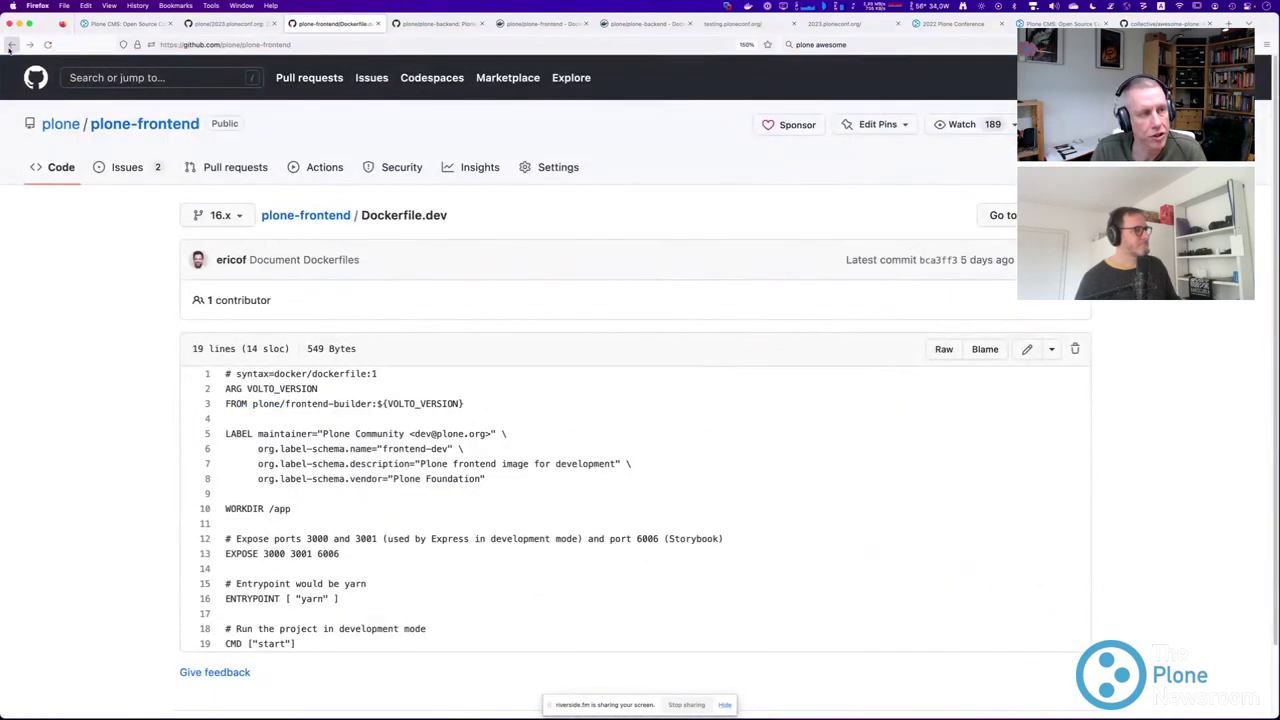
pyautogui.click(252, 374)
pyautogui.scroll(-4, 157, 344)
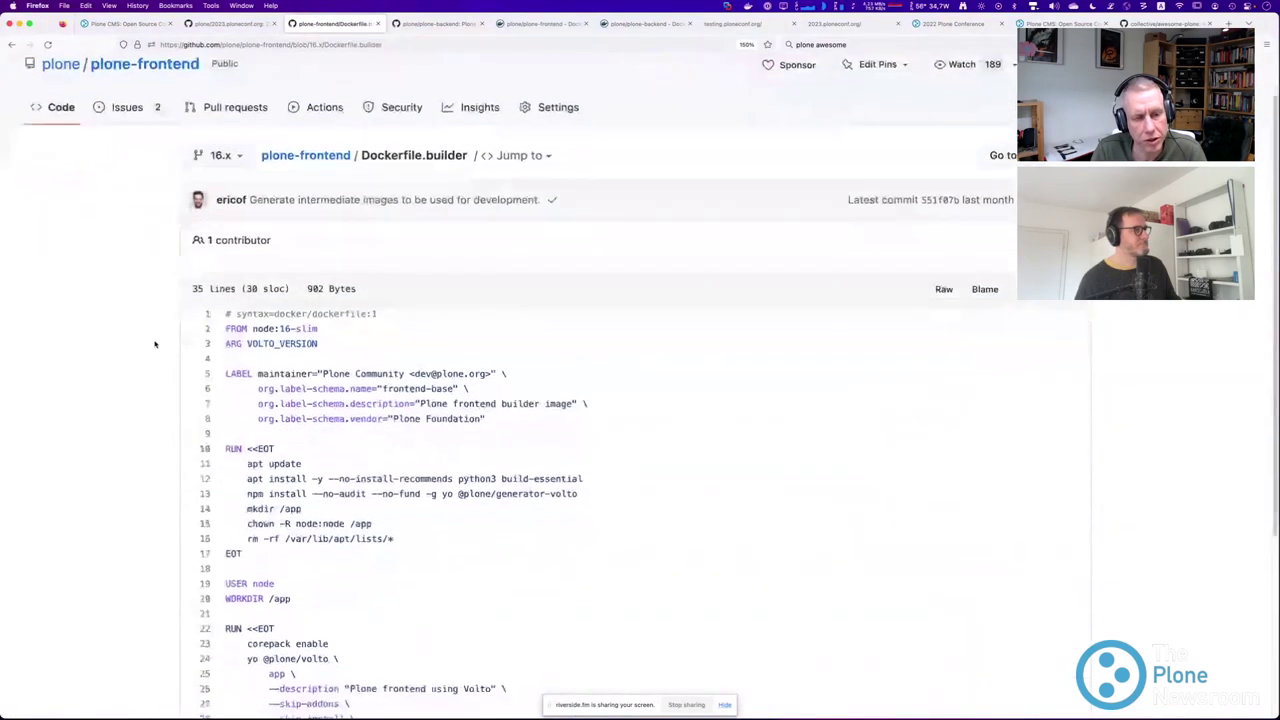
pyautogui.scroll(-1, 157, 345)
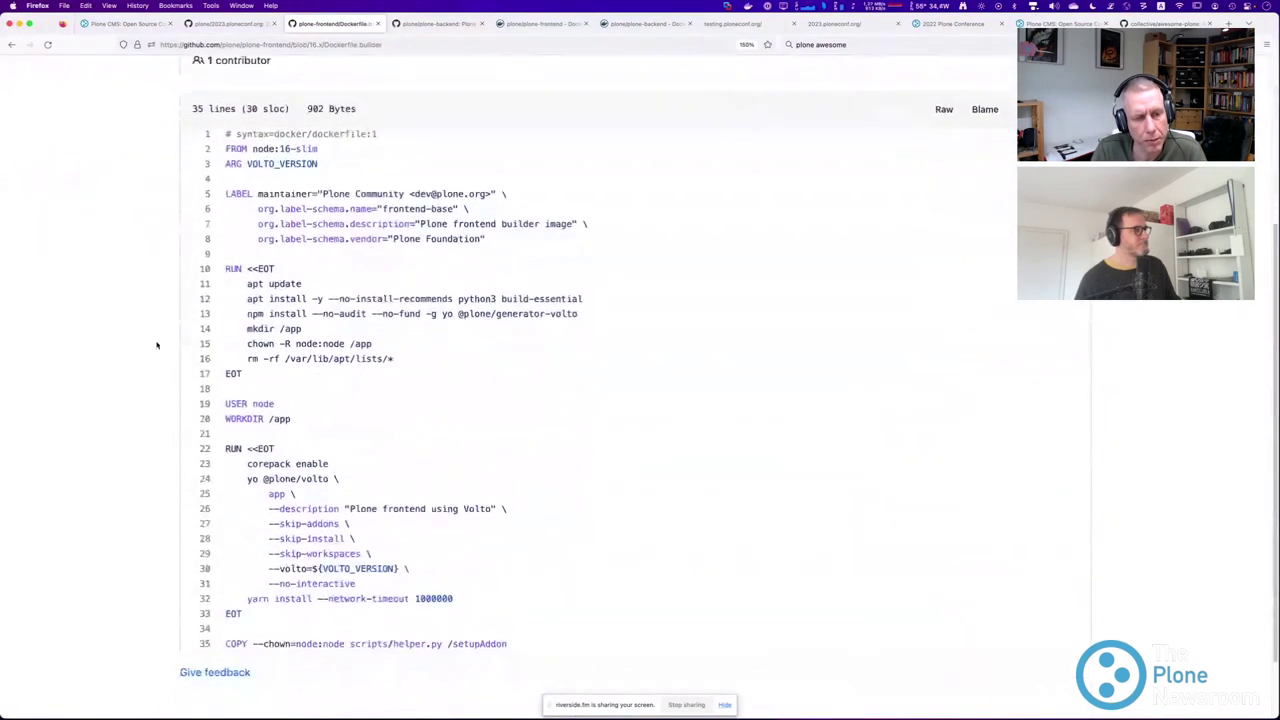
pyautogui.scroll(-2, 157, 345)
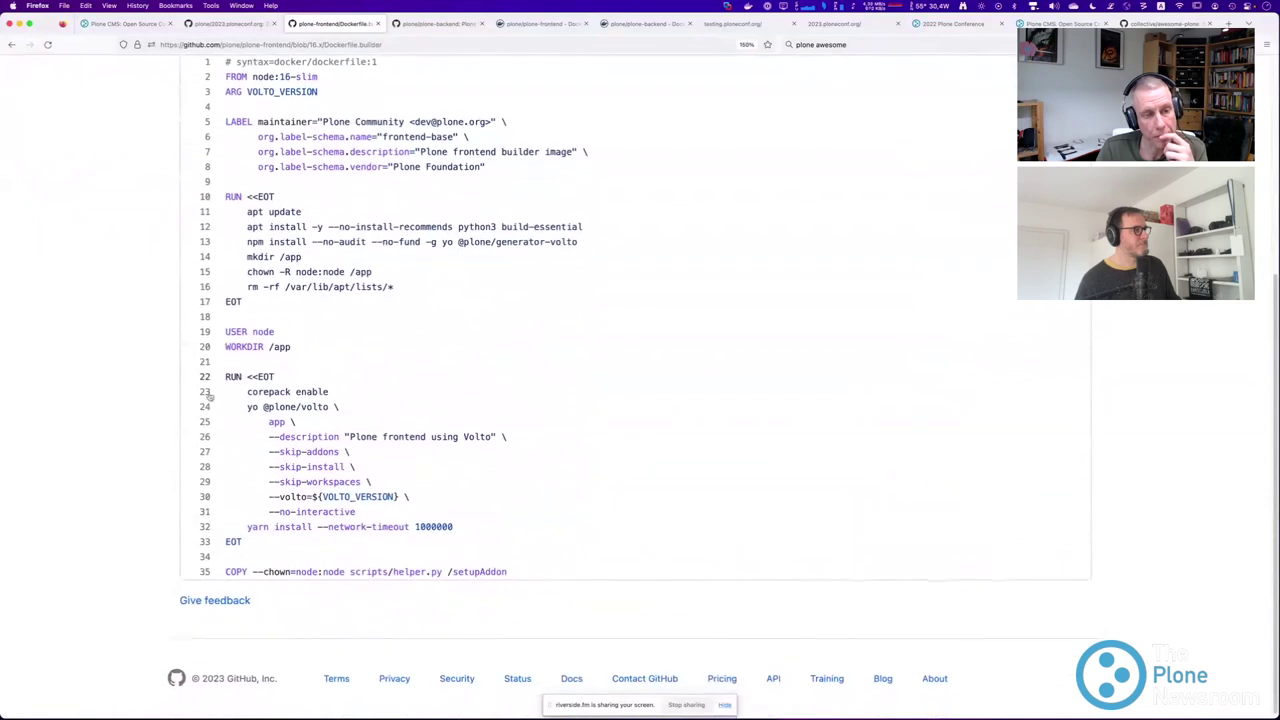
# Highlight the yarn install line 32 and the /setupAddon target on line 35.
pyautogui.moveTo(247, 527); pyautogui.dragTo(450, 527)
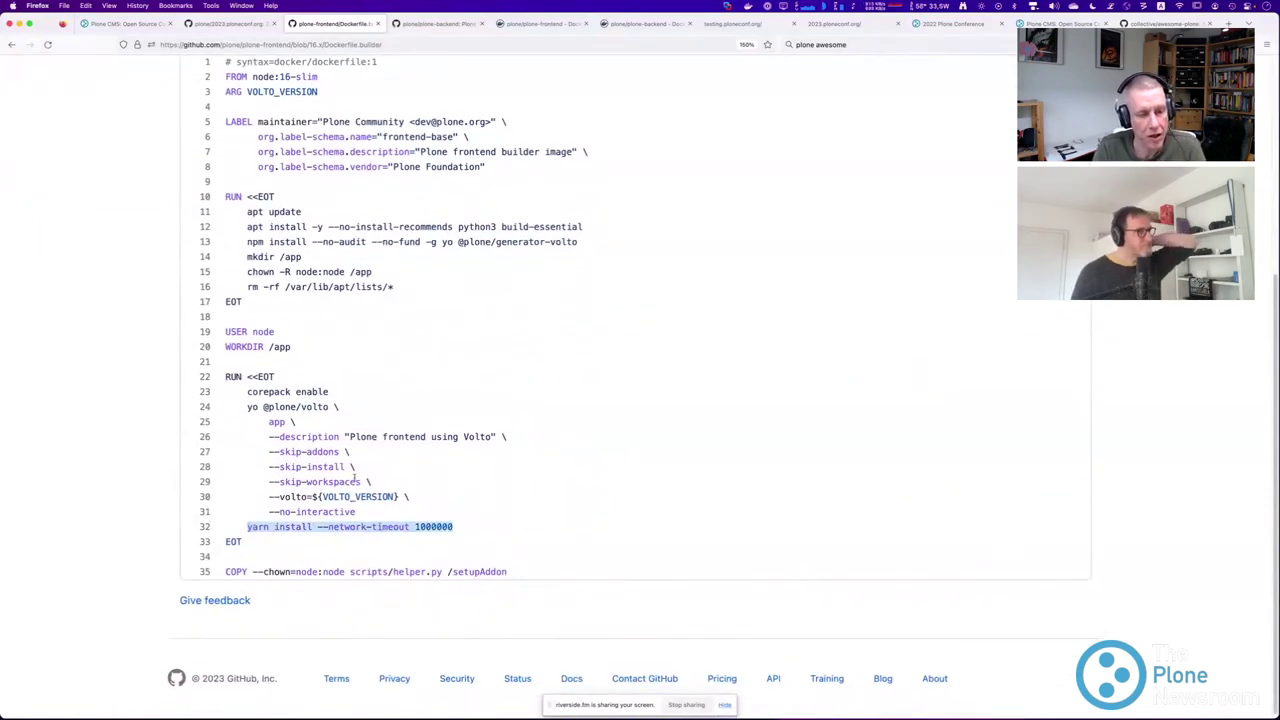
pyautogui.scroll(-1, 357, 476)
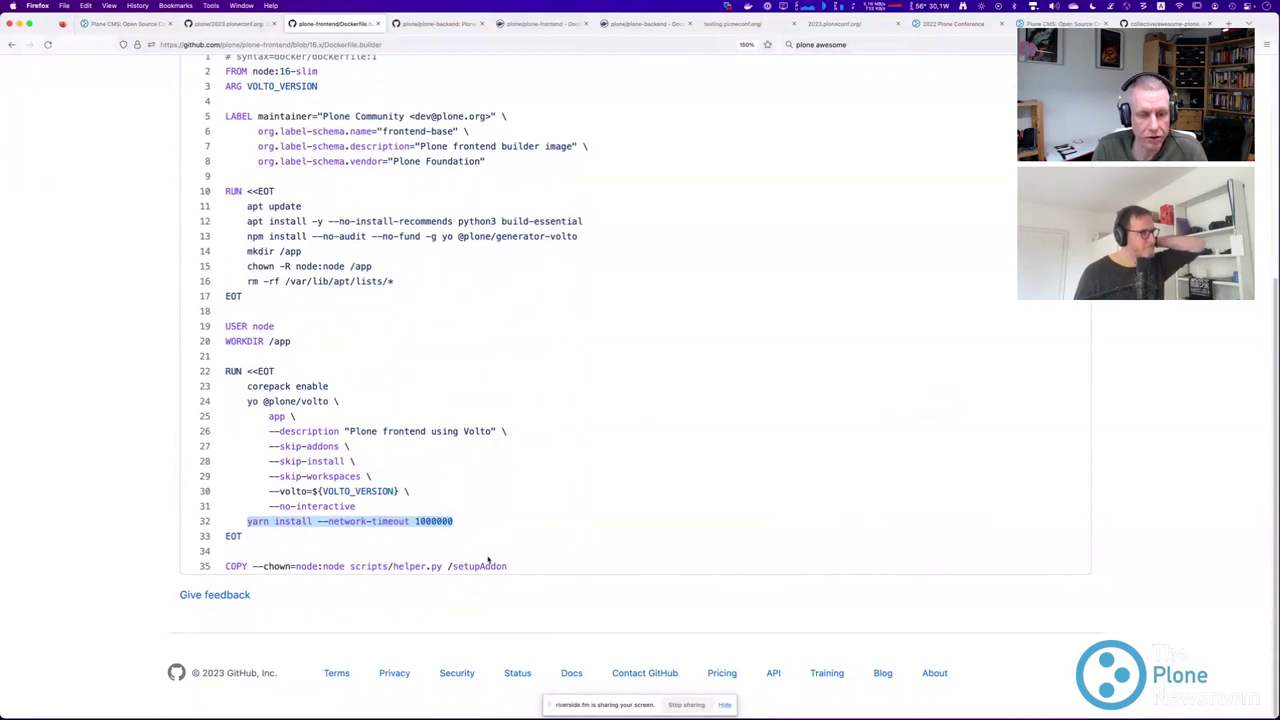
pyautogui.moveTo(515, 567); pyautogui.dragTo(446, 567)
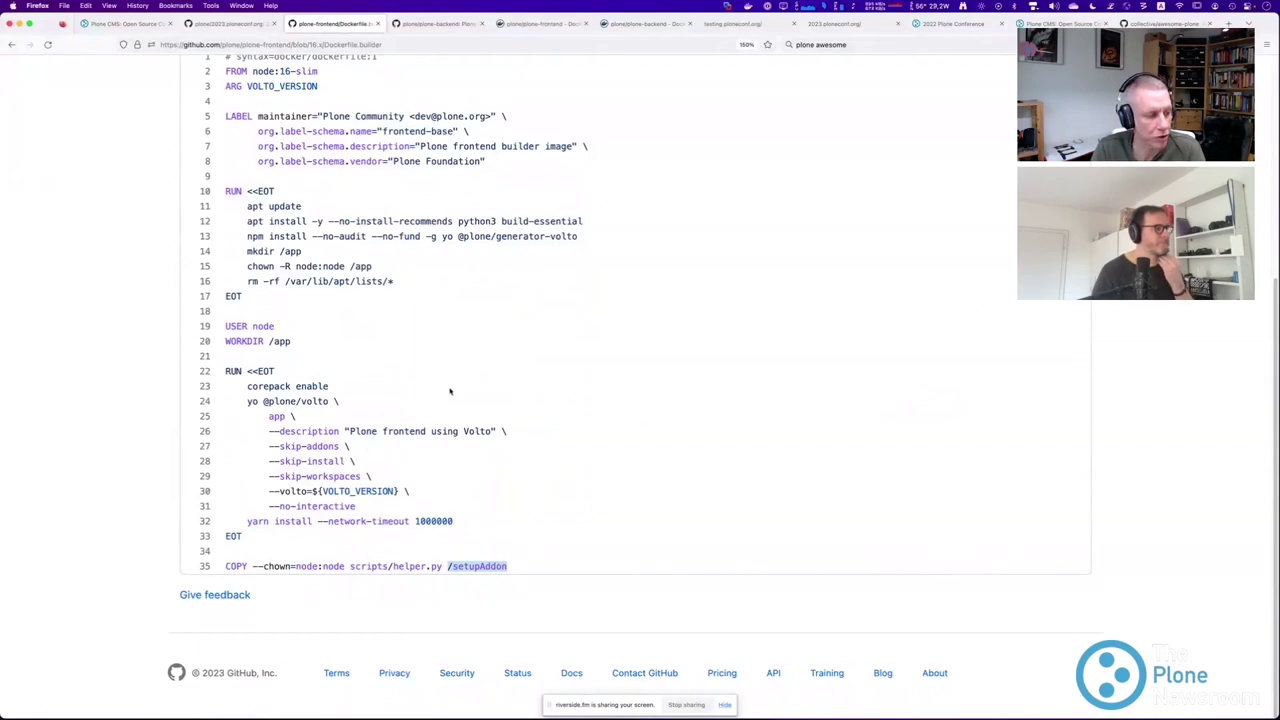
pyautogui.scroll(5, 442, 467)
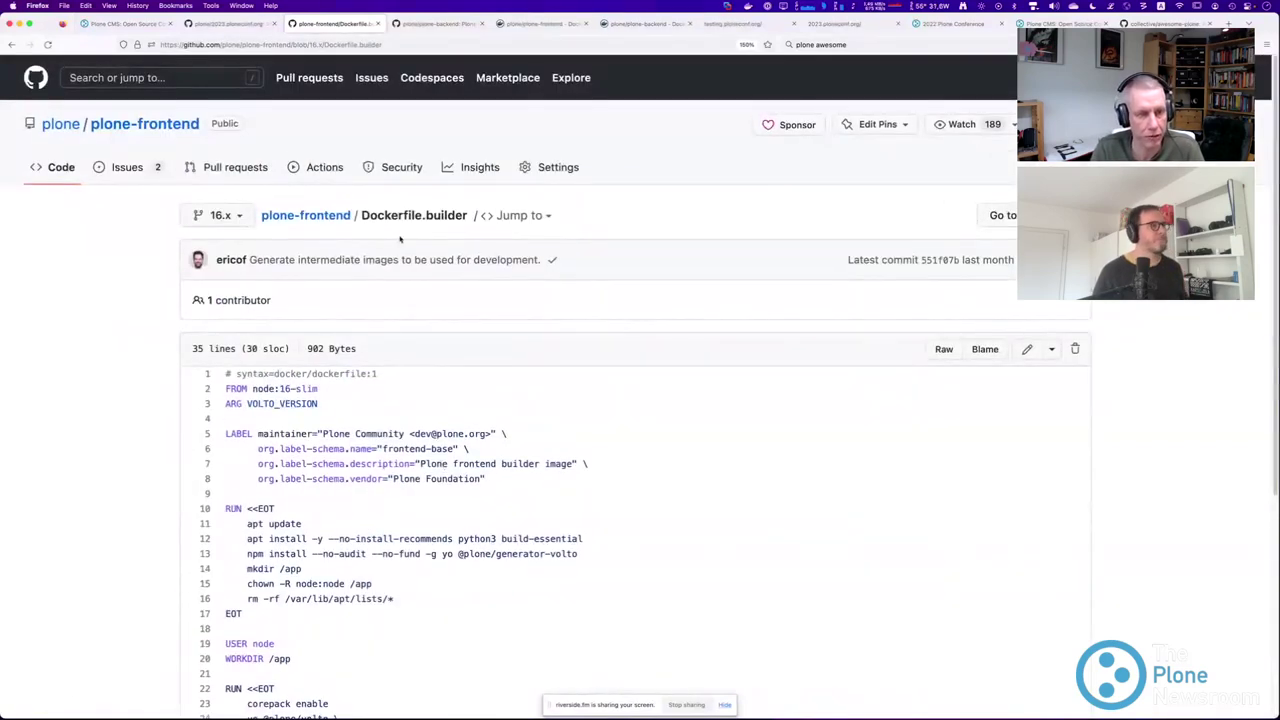
pyautogui.click(525, 22)
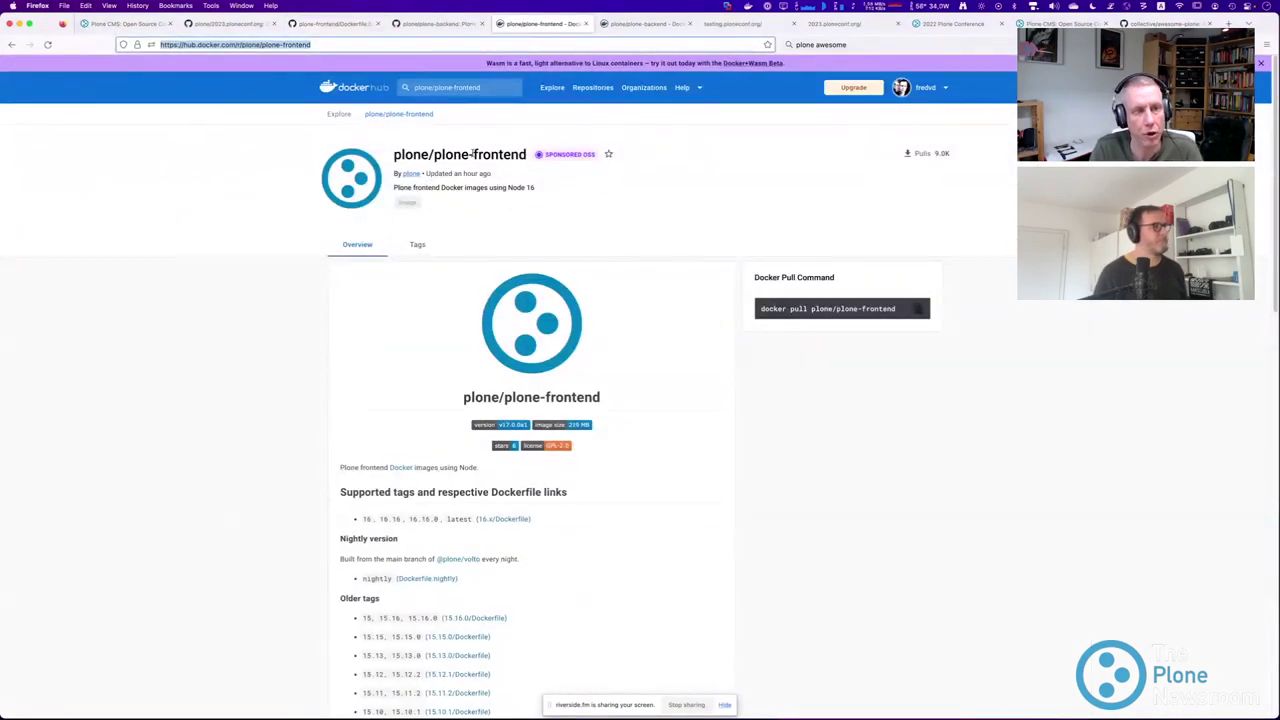
# Browse the plone/plone-frontend Tags list, including its second page of tags.
pyautogui.click(419, 245)
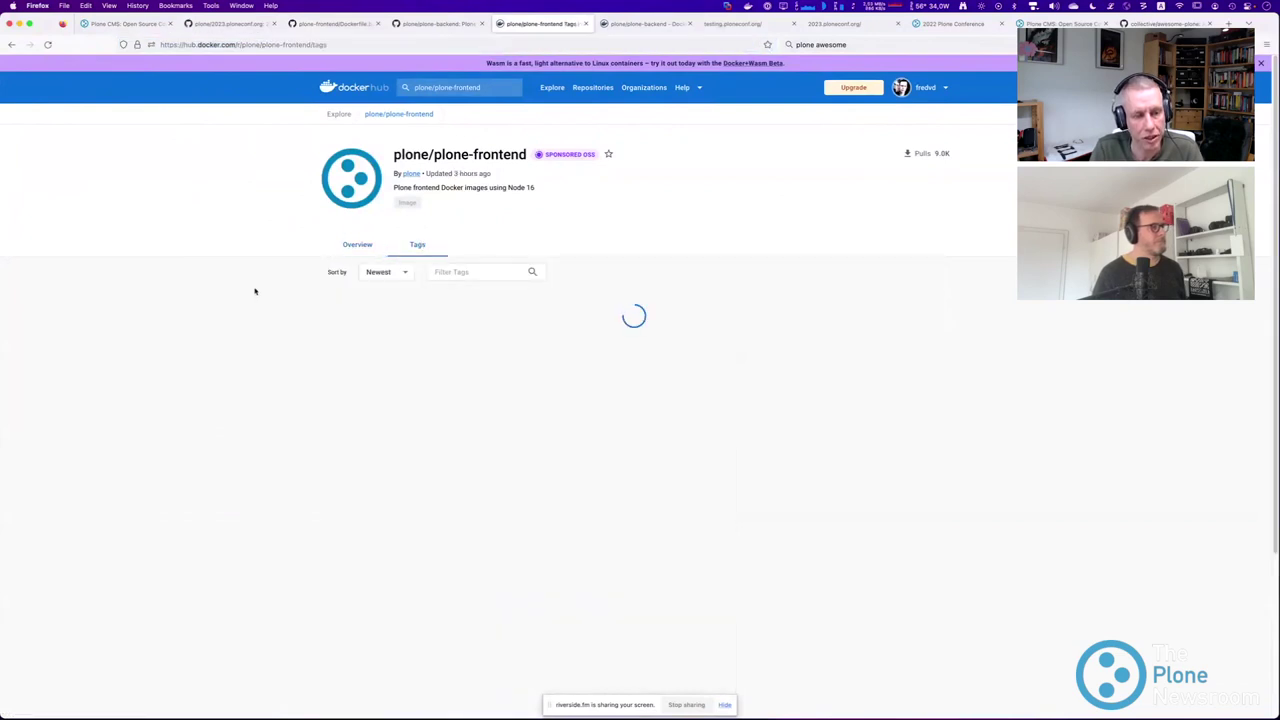
pyautogui.scroll(-3, 288, 334)
pyautogui.scroll(-5, 299, 335)
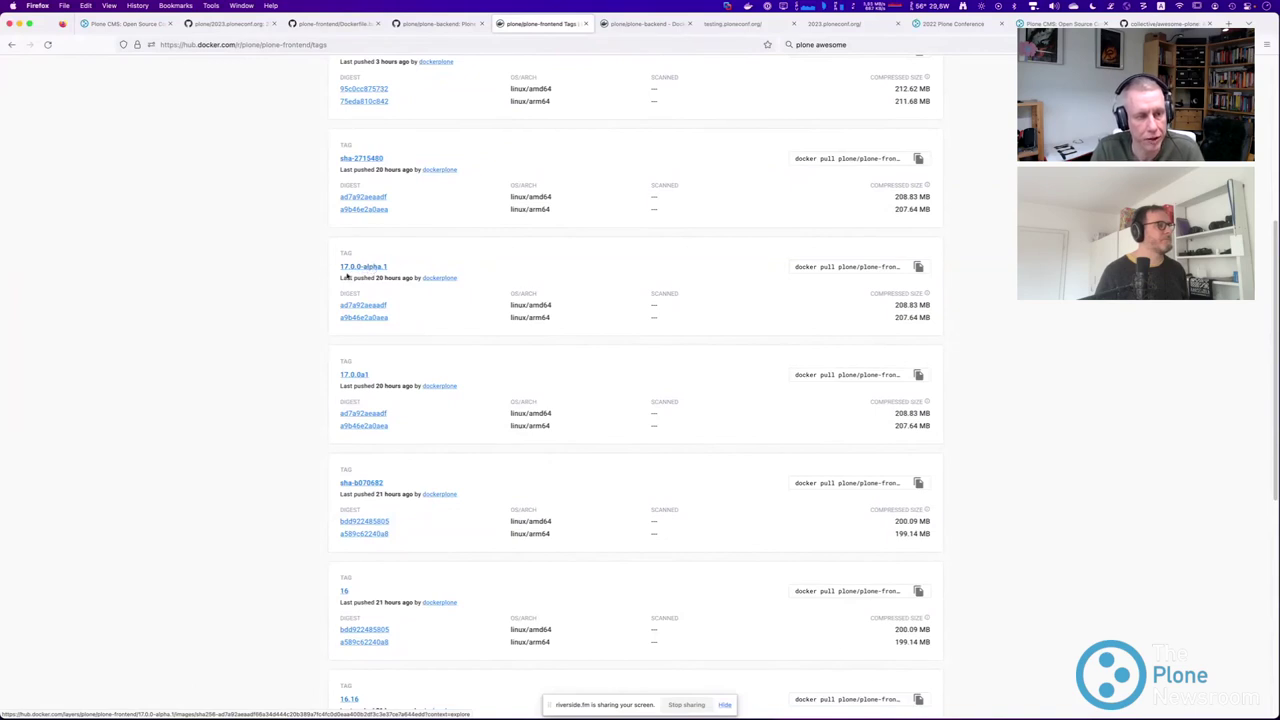
pyautogui.scroll(-5, 310, 290)
pyautogui.scroll(-2, 310, 291)
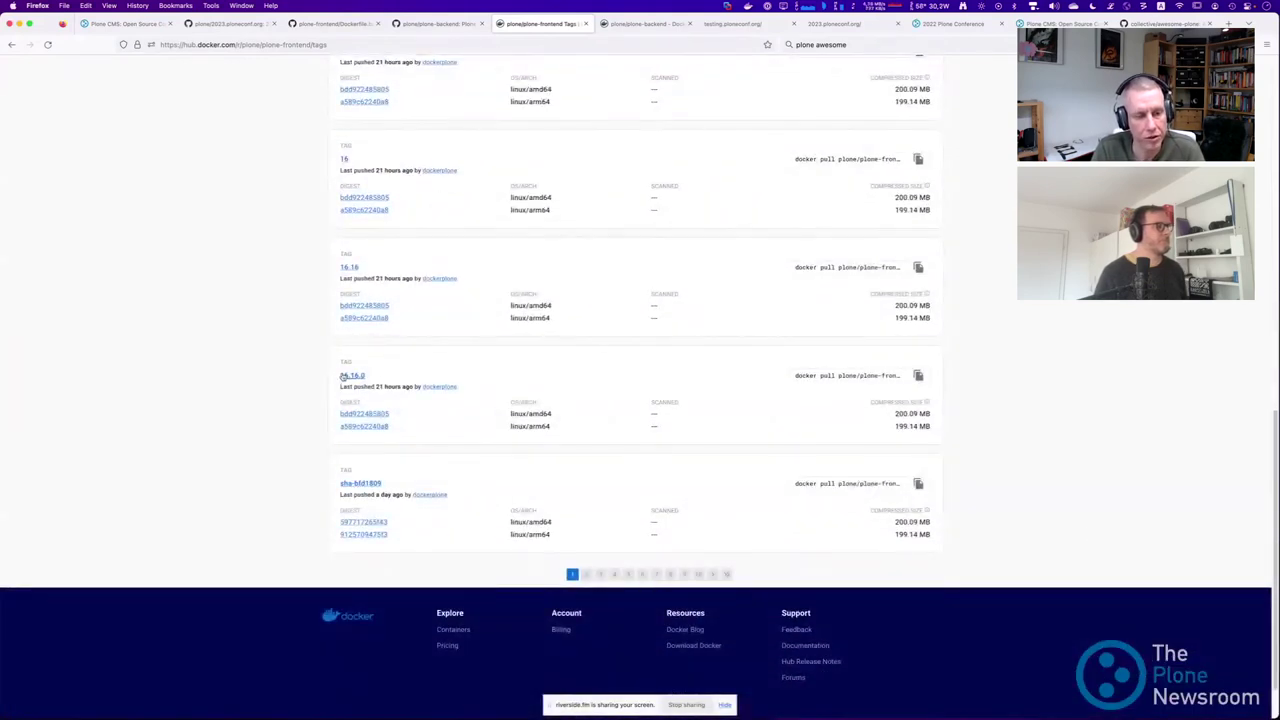
pyautogui.click(587, 574)
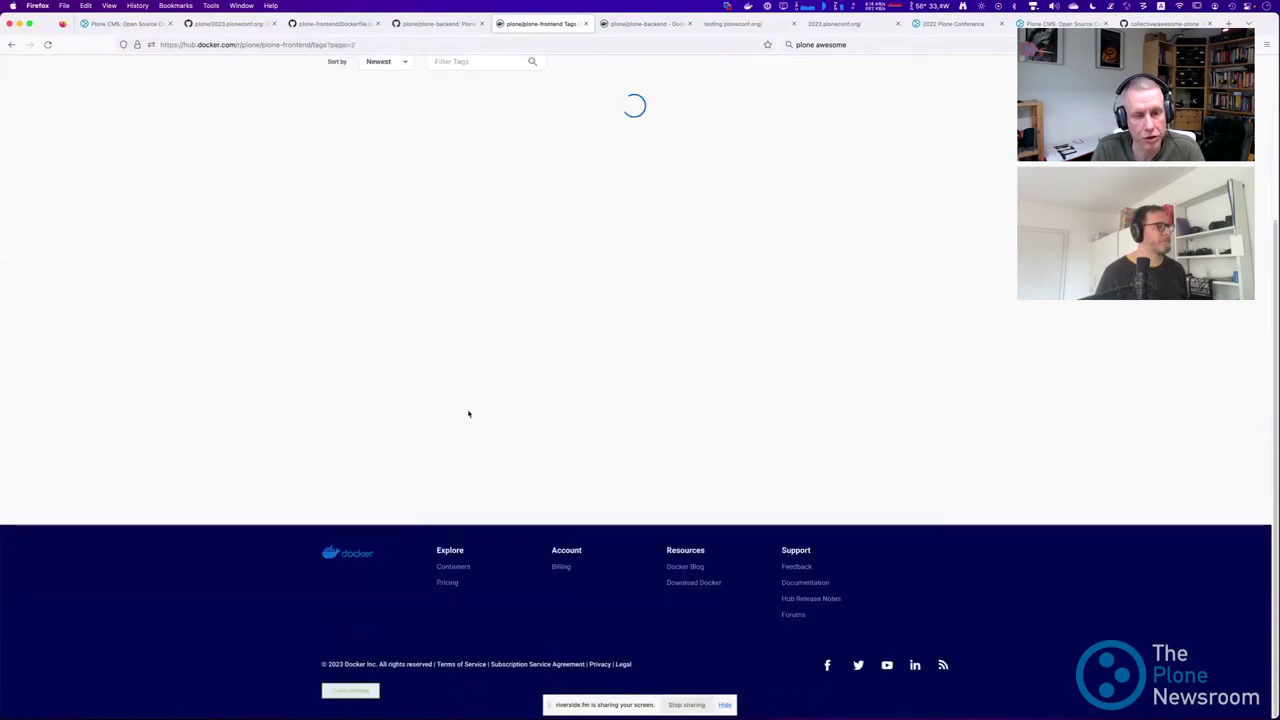
pyautogui.scroll(3, 454, 400)
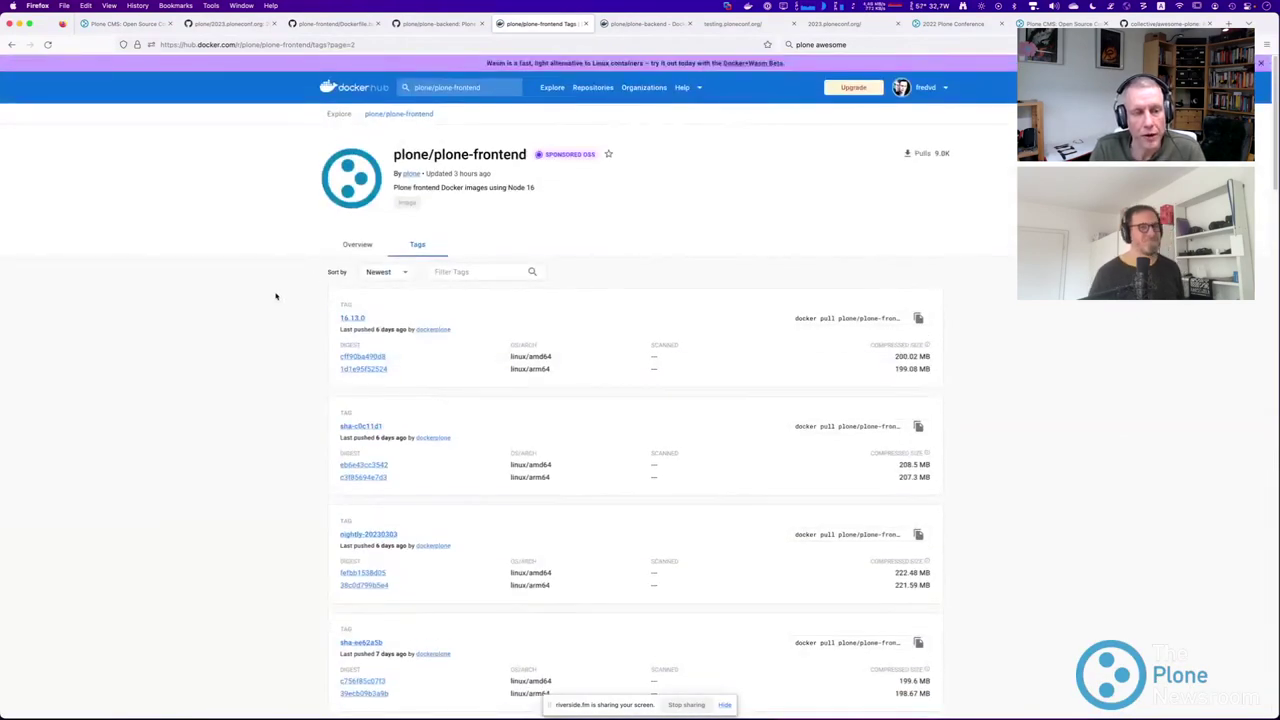
# Switch to the other browser and bring the Plone Newsroom cheatsheet window to the front.
pyautogui.press('super+Tab')
pyautogui.press('super+Tab')
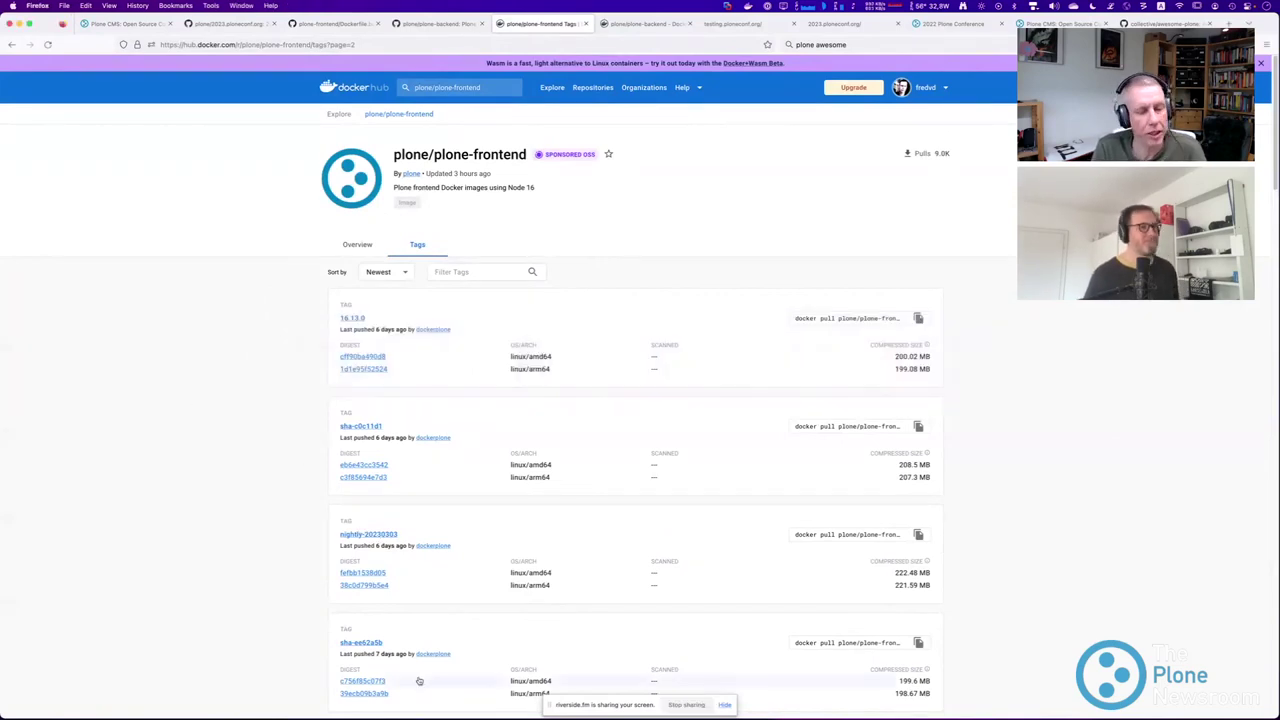
pyautogui.moveTo(320, 700)
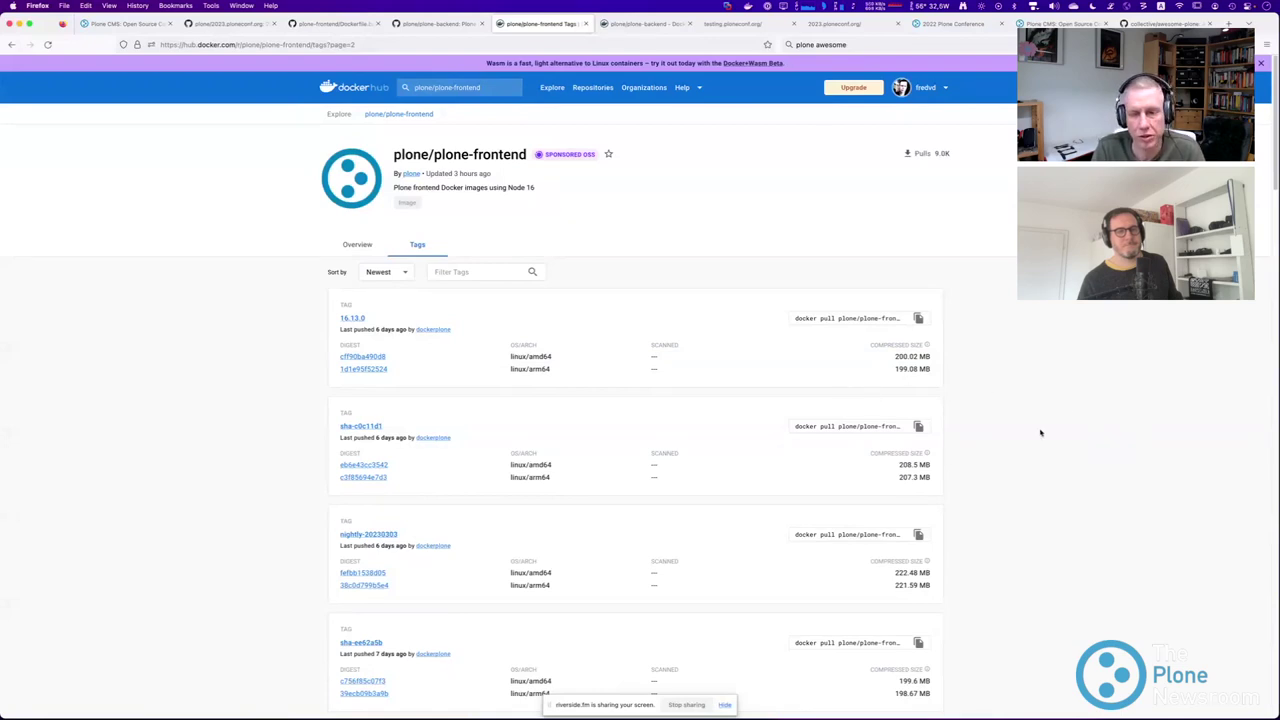
pyautogui.press('super+Tab')
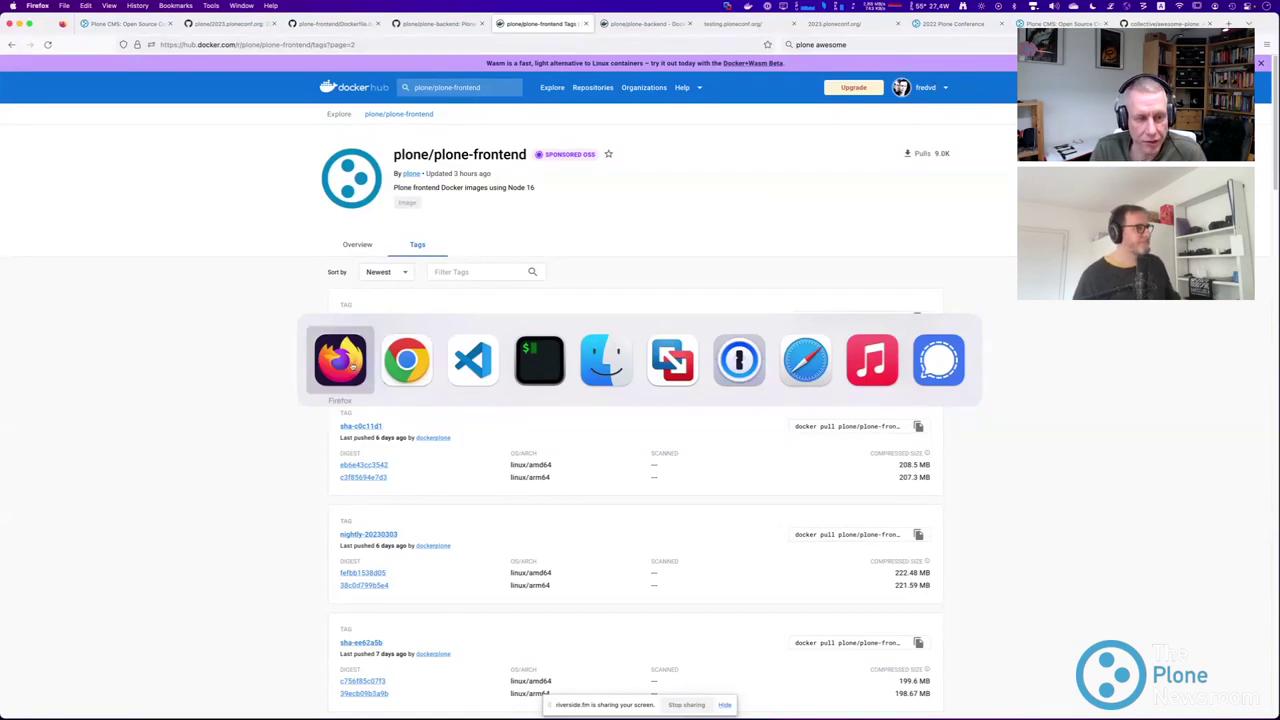
pyautogui.click(340, 360)
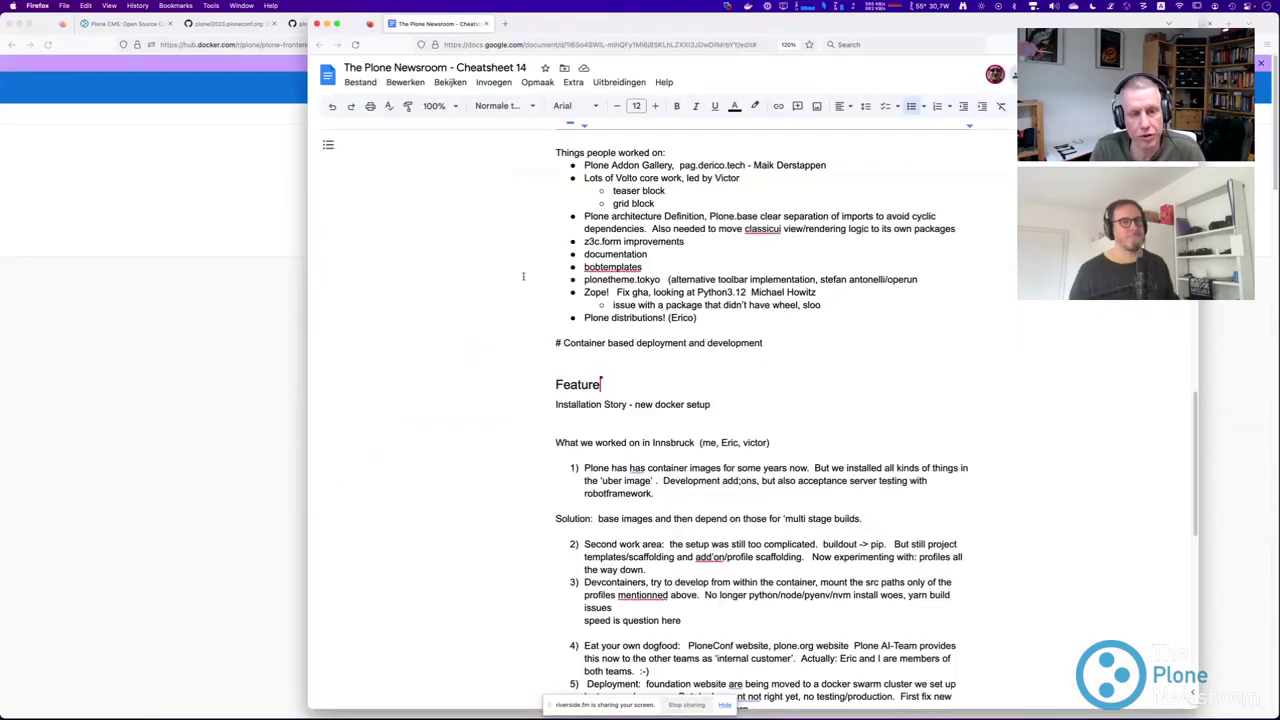
# Hide the cheatsheet window with Cmd+` to reveal the plone/plone-frontend tags page.
pyautogui.press('super+grave')
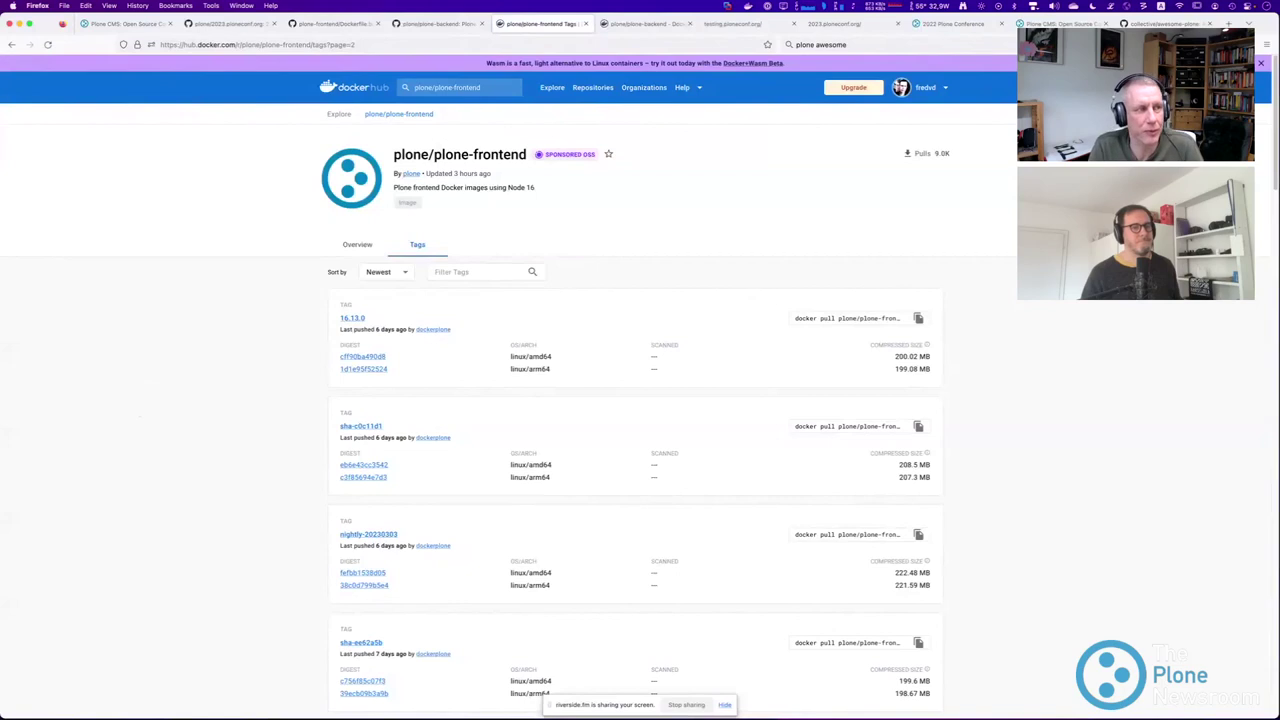
# Switch to the plone/2023.ploneconf.org GitHub tab.
pyautogui.press('super+grave')
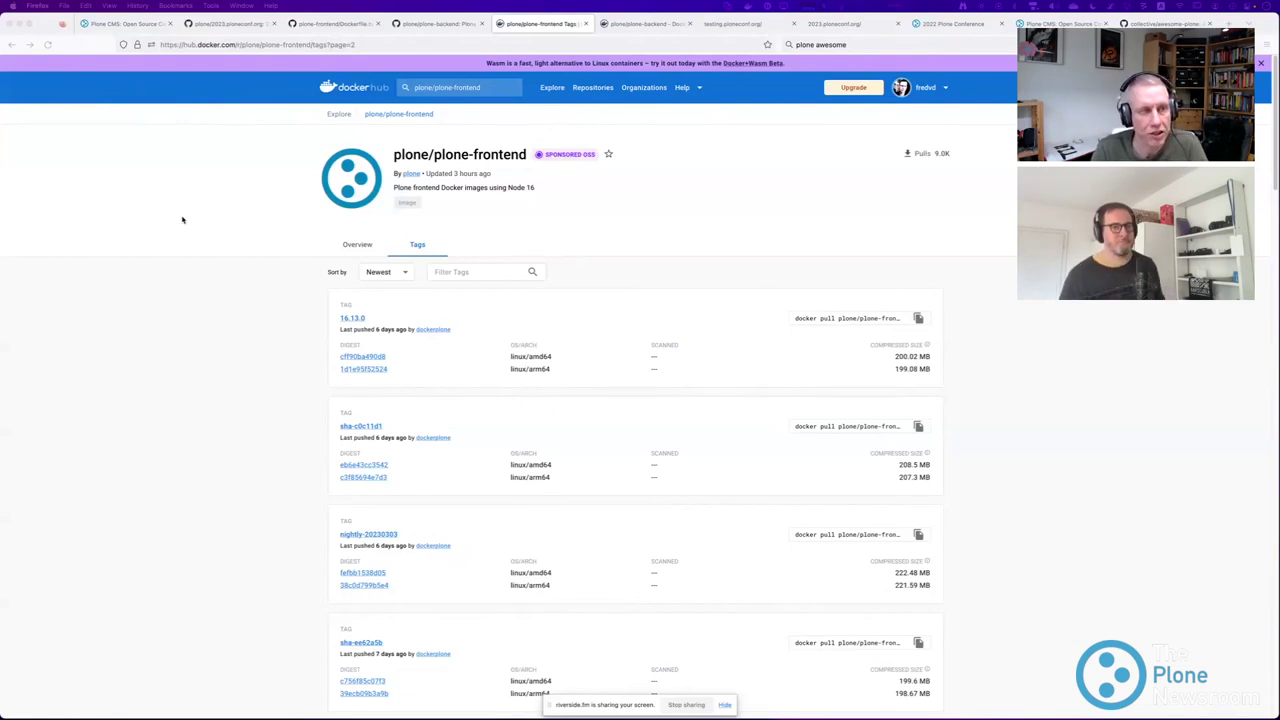
pyautogui.click(228, 23)
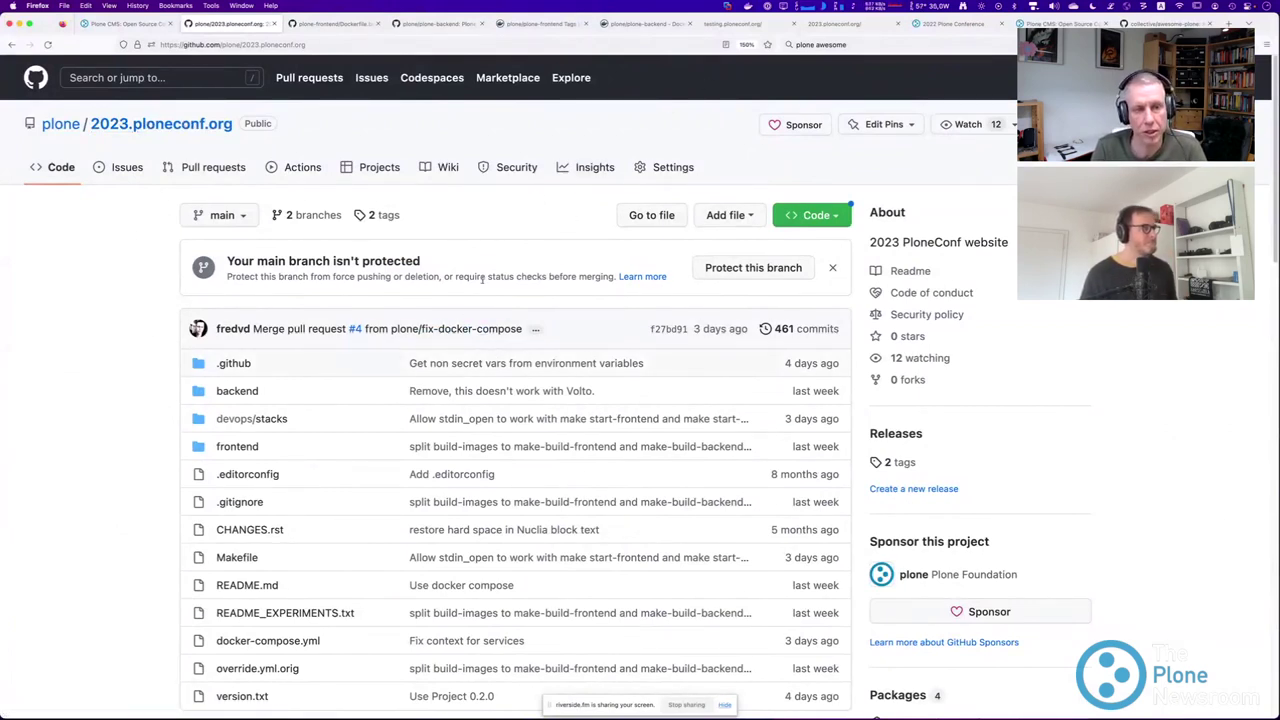
# Open the backend folder, listing dockerfiles, scripts, src/ploneconf.core, Makefile and pyproject.toml.
pyautogui.scroll(-3, 126, 266)
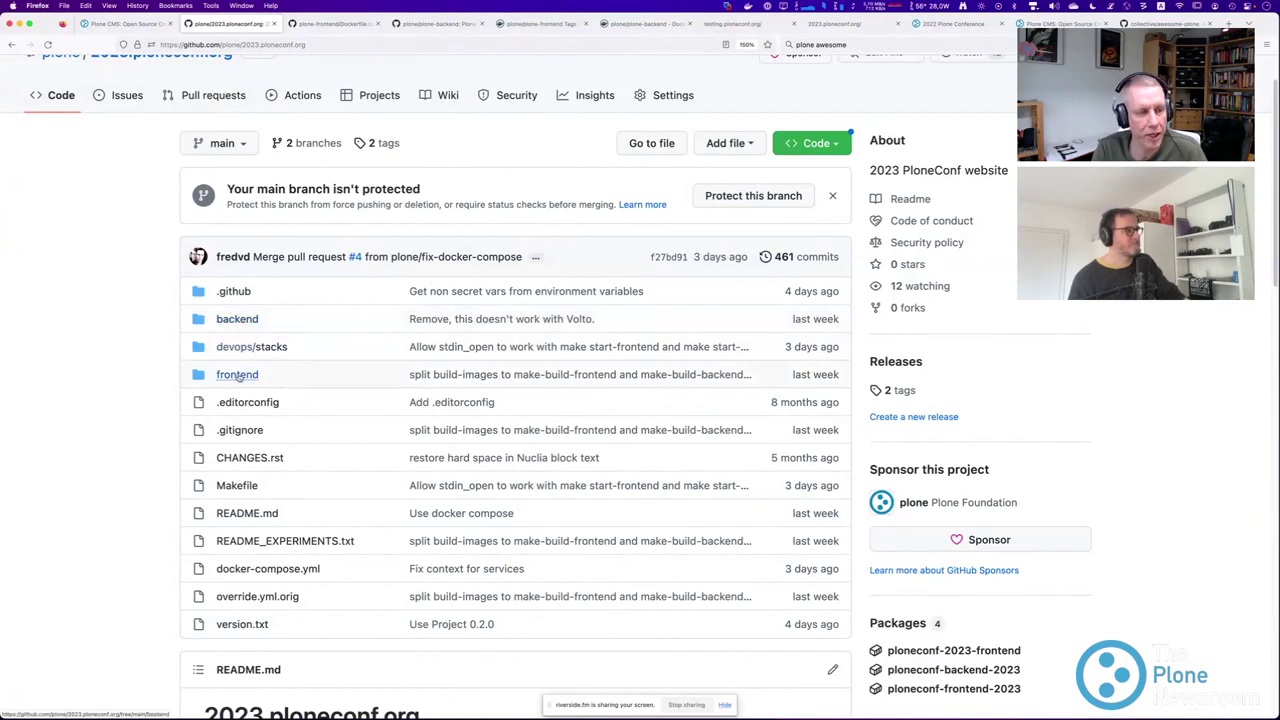
pyautogui.click(237, 319)
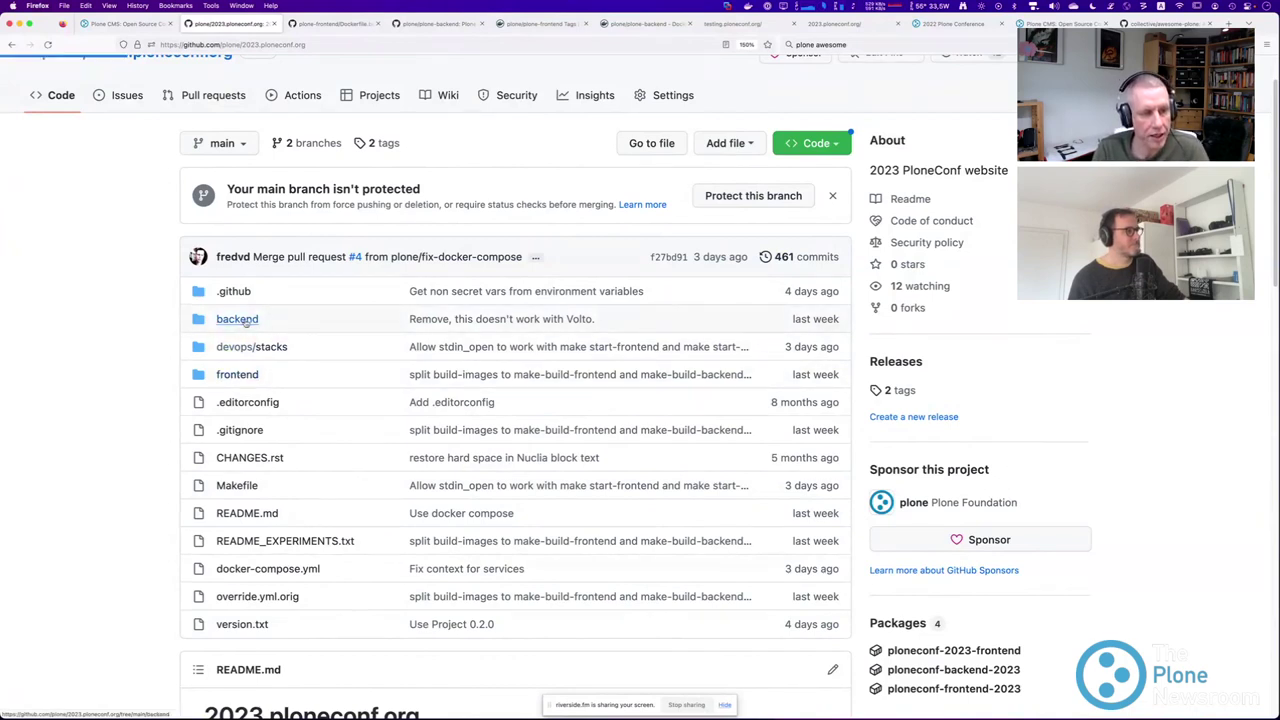
pyautogui.scroll(-1, 160, 316)
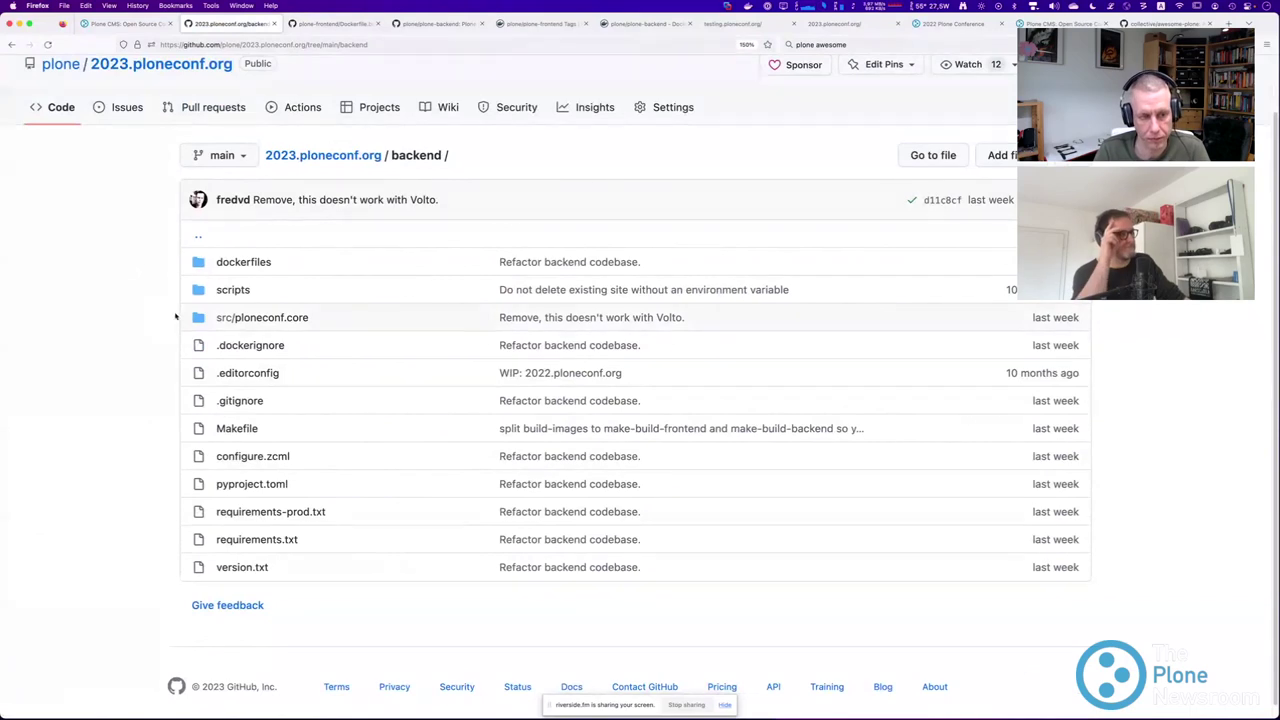
pyautogui.click(240, 429)
pyautogui.scroll(-5, 312, 443)
pyautogui.scroll(-10, 312, 443)
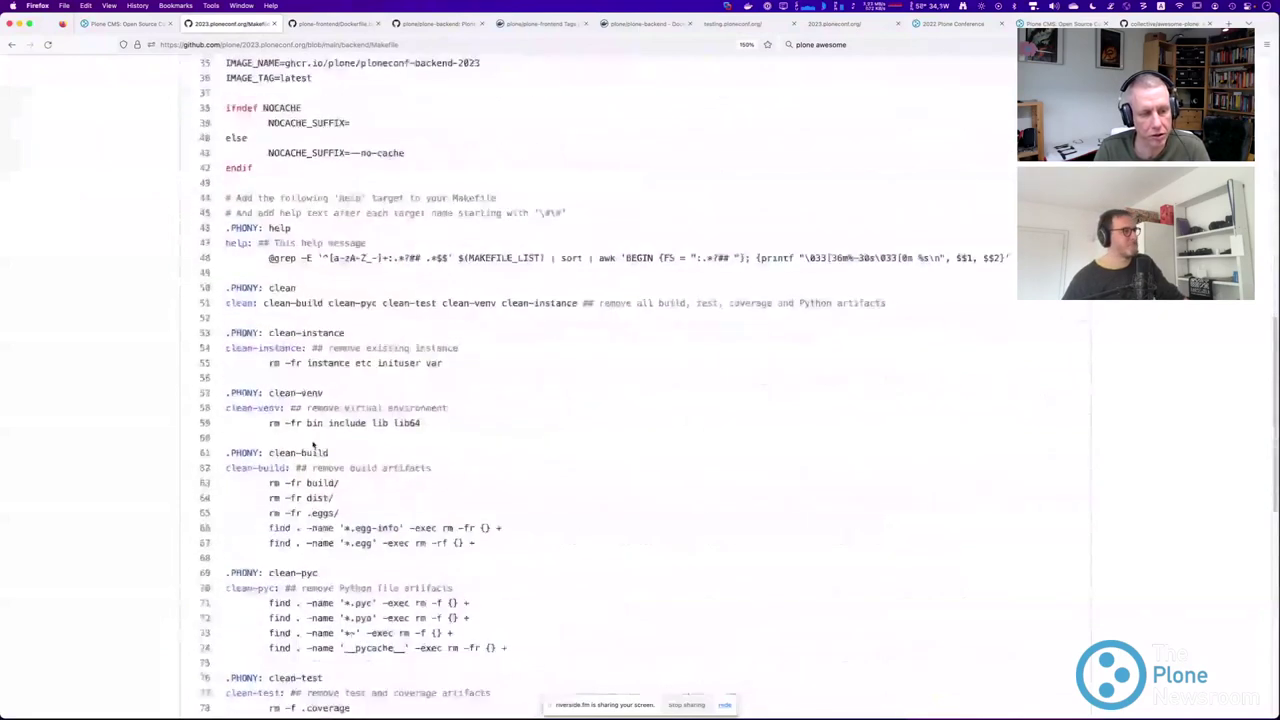
pyautogui.scroll(3, 313, 443)
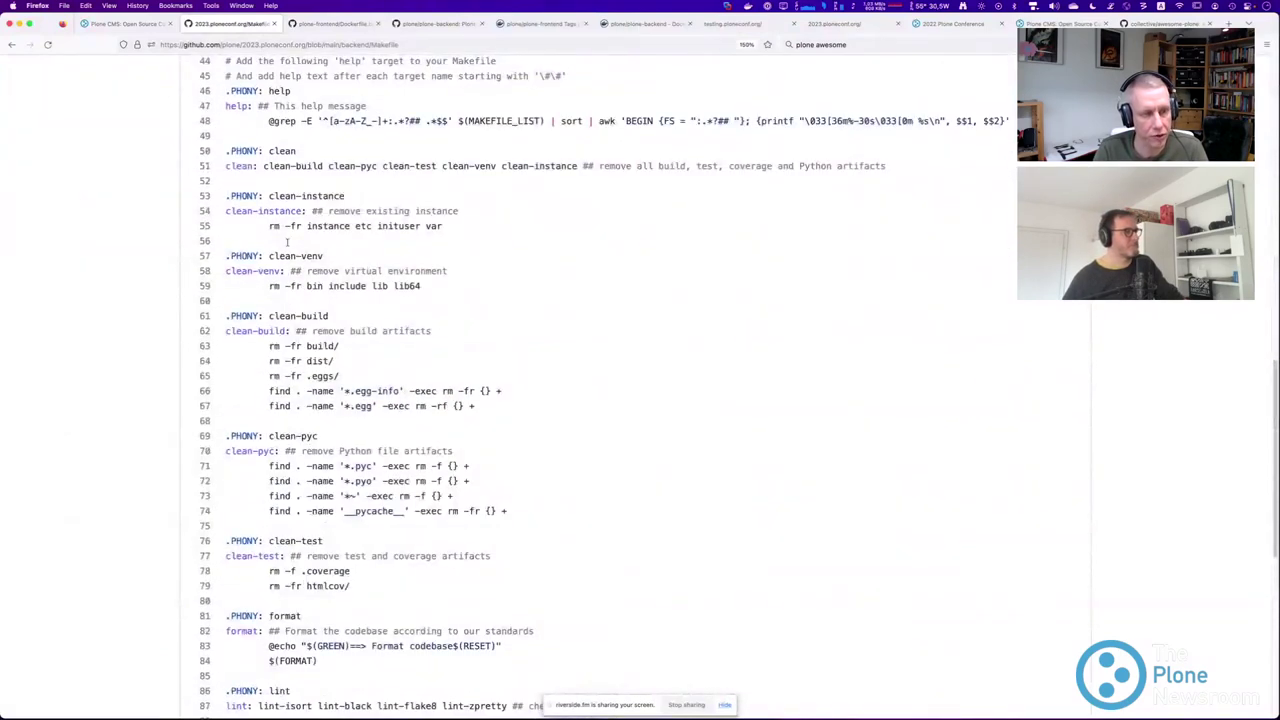
pyautogui.scroll(-4, 286, 350)
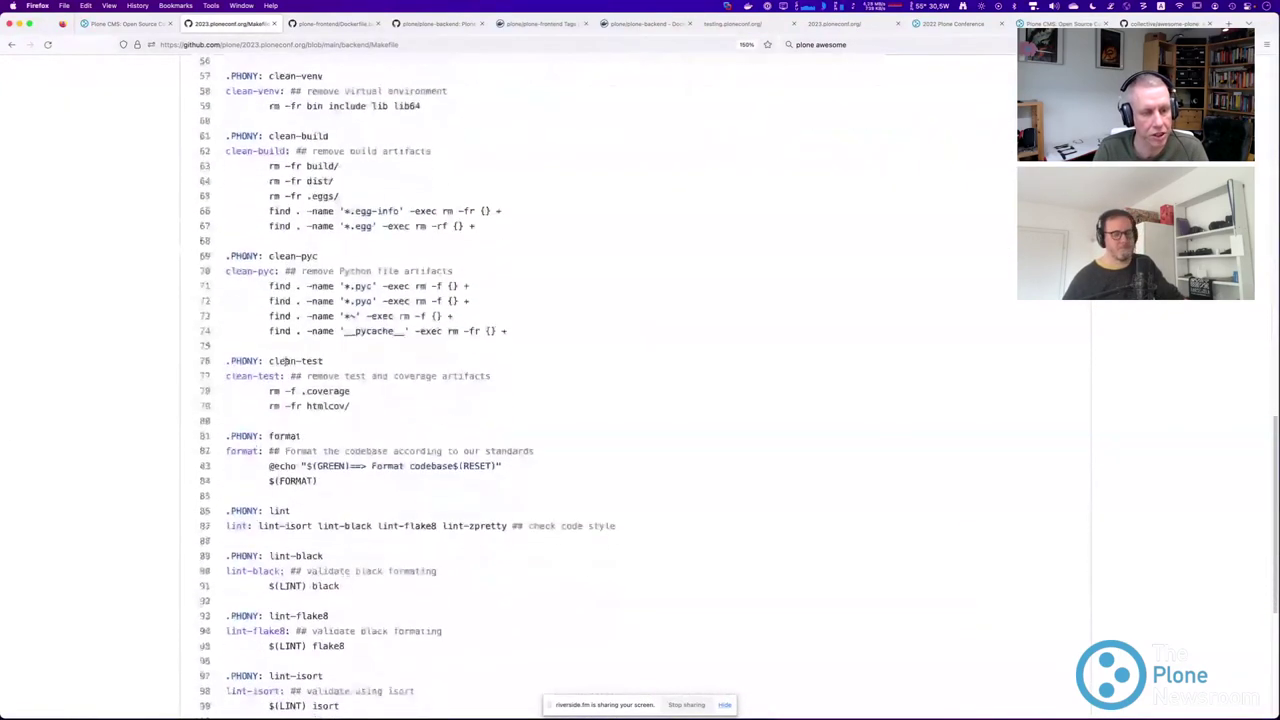
pyautogui.scroll(-5, 286, 378)
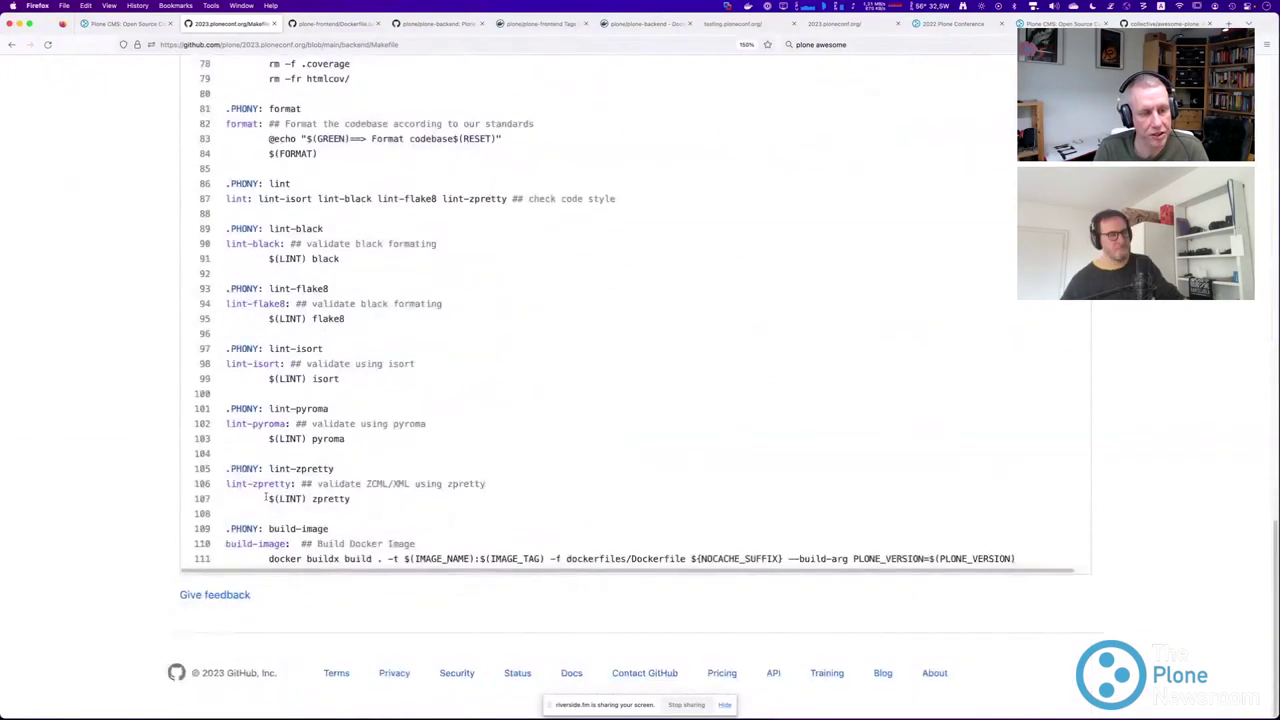
pyautogui.moveTo(233, 530); pyautogui.dragTo(1018, 560)
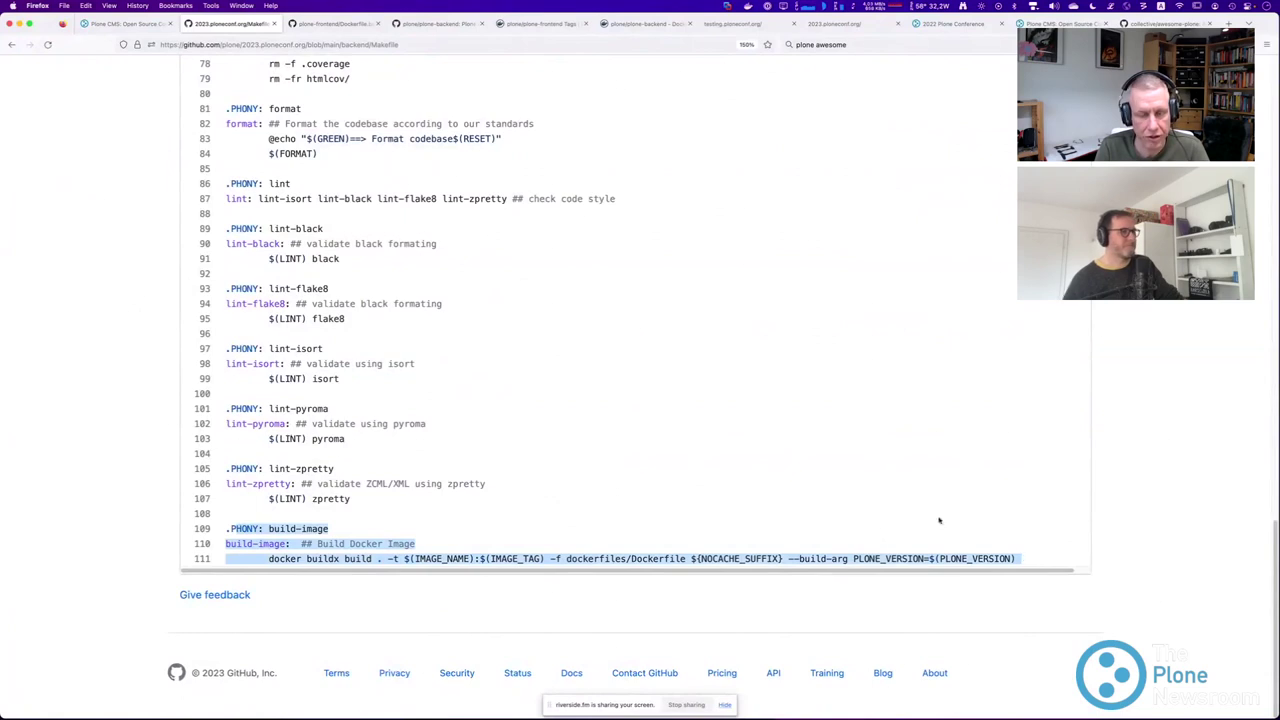
pyautogui.click(11, 44)
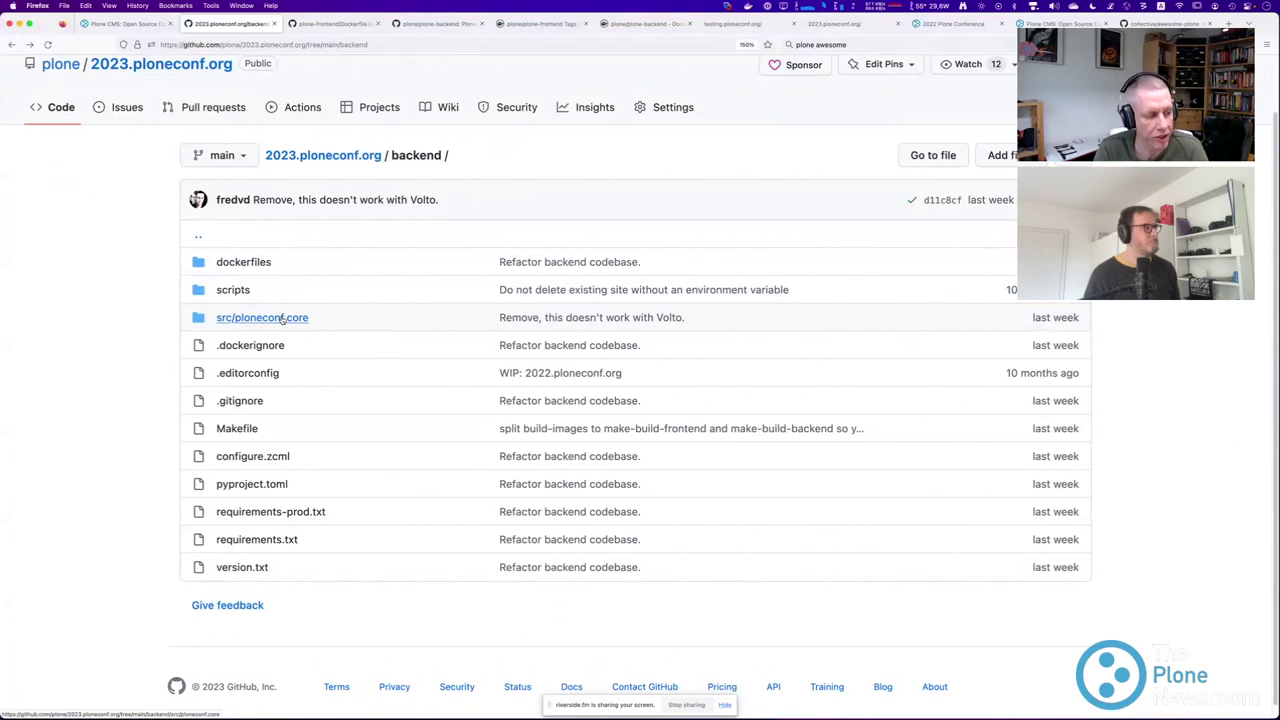
pyautogui.click(282, 318)
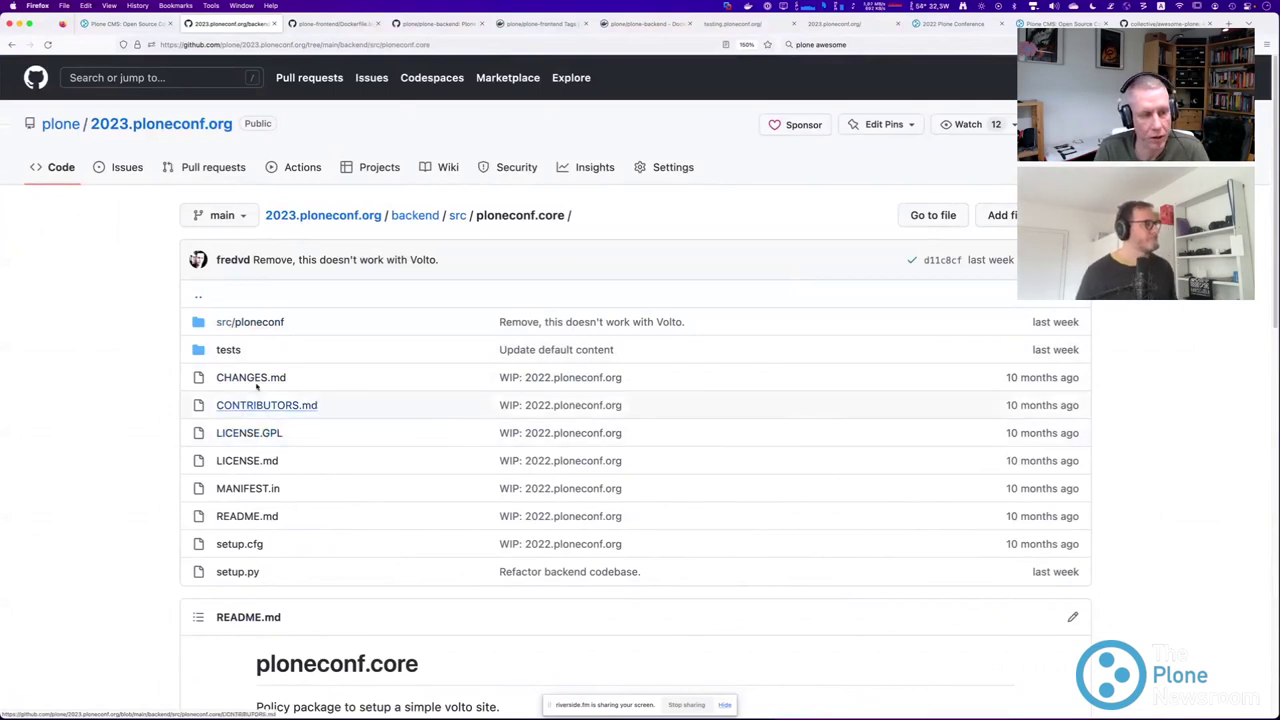
pyautogui.click(252, 322)
pyautogui.click(230, 322)
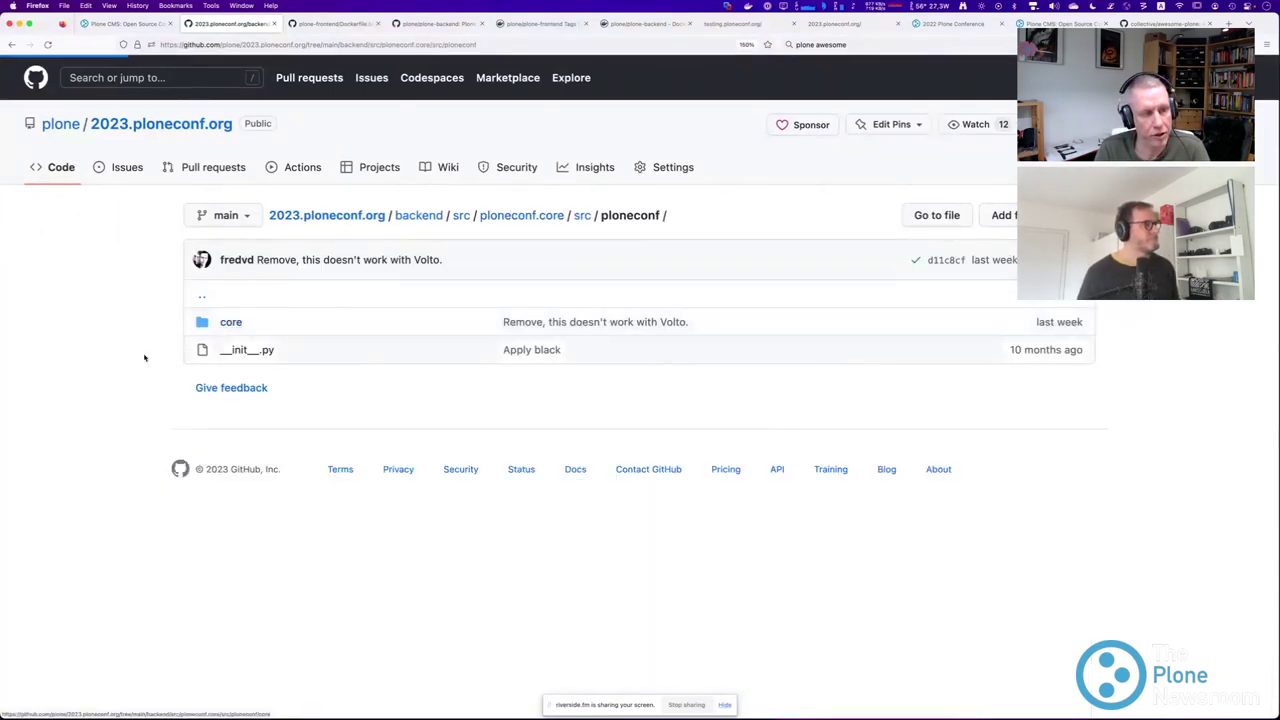
pyautogui.scroll(-1, 127, 352)
pyautogui.scroll(-3, 266, 363)
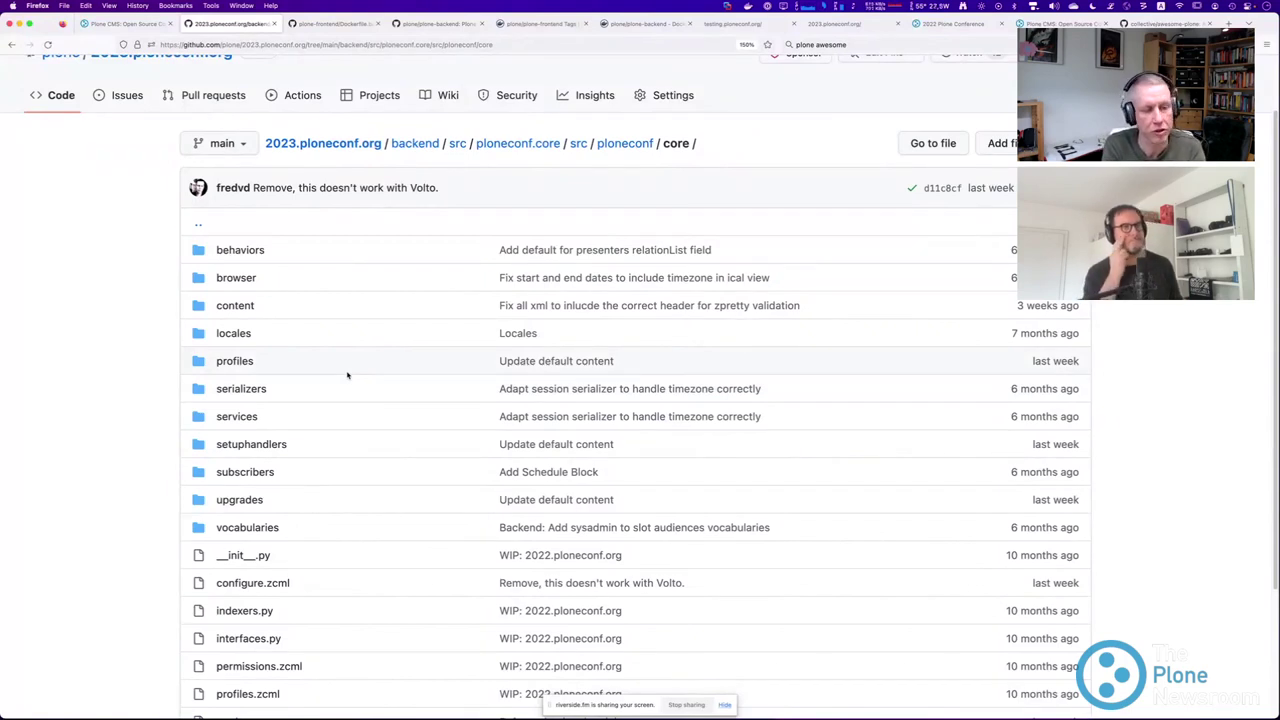
pyautogui.click(415, 144)
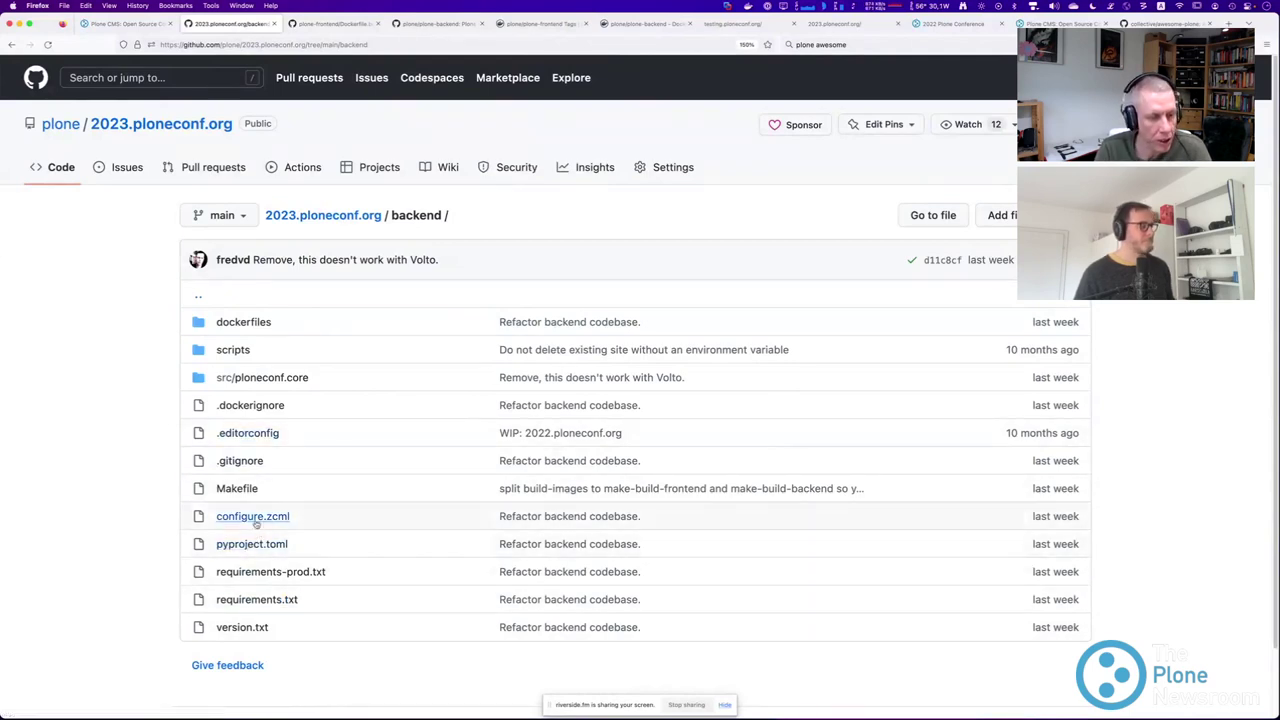
pyautogui.click(255, 518)
pyautogui.moveTo(457, 408); pyautogui.dragTo(226, 410)
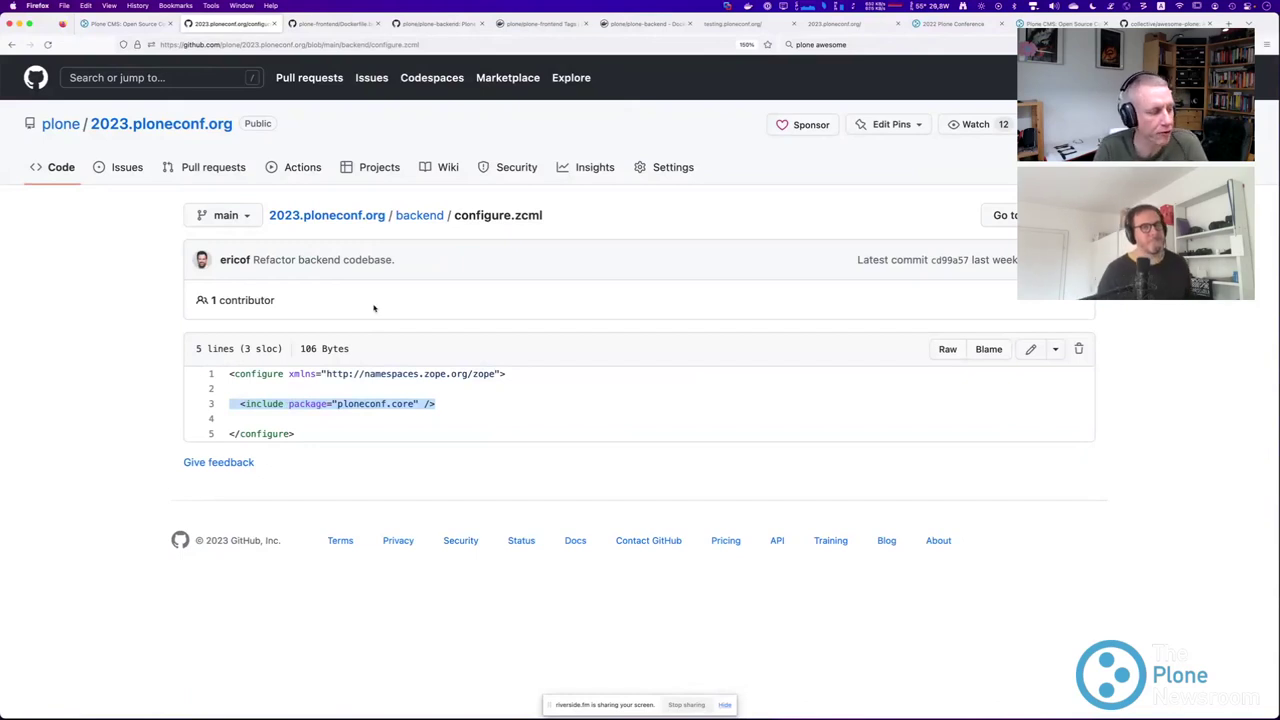
pyautogui.click(233, 402)
pyautogui.moveTo(233, 402); pyautogui.dragTo(435, 405)
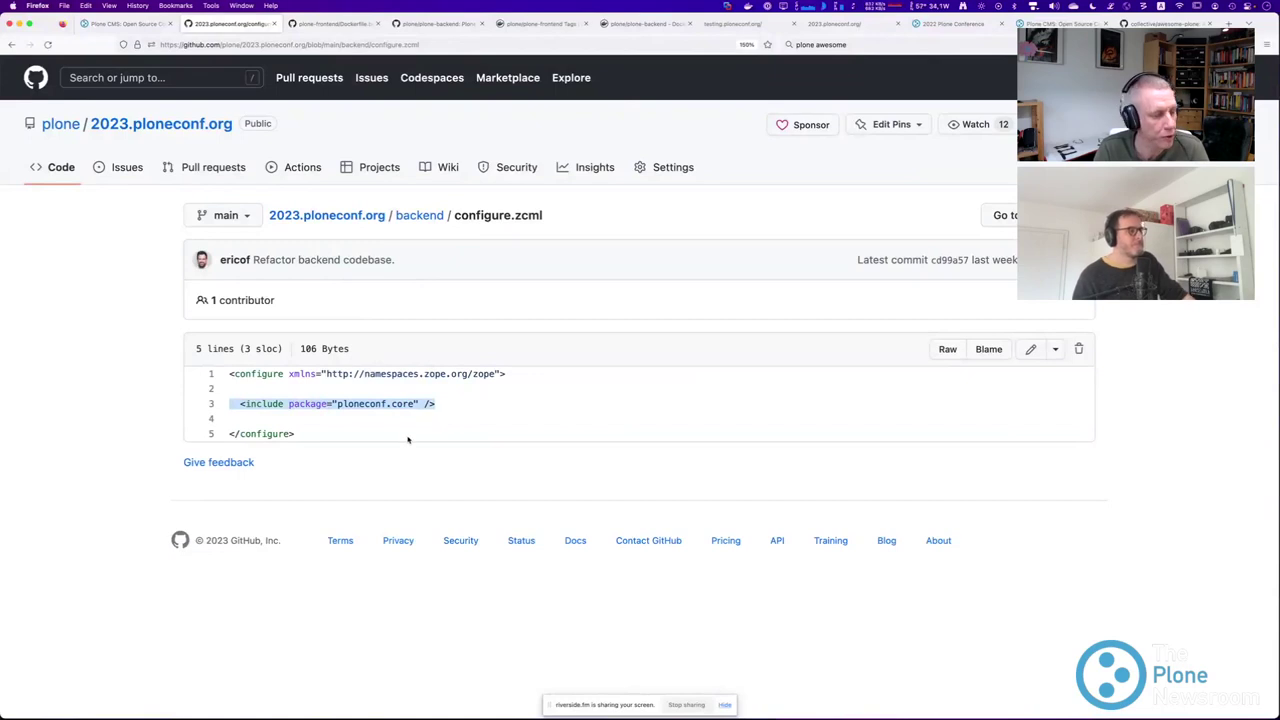
pyautogui.click(419, 216)
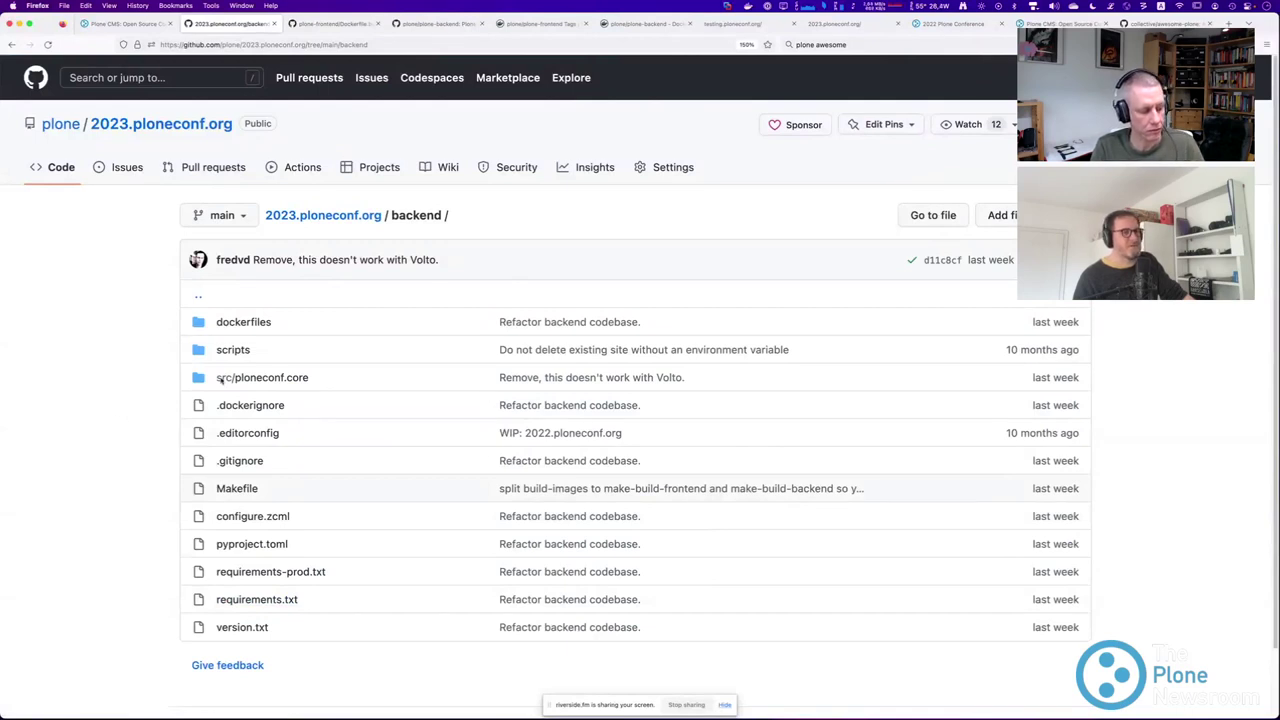
# Open src/ploneconf.core's setup.py and highlight its install_requires dependency list.
pyautogui.click(262, 377)
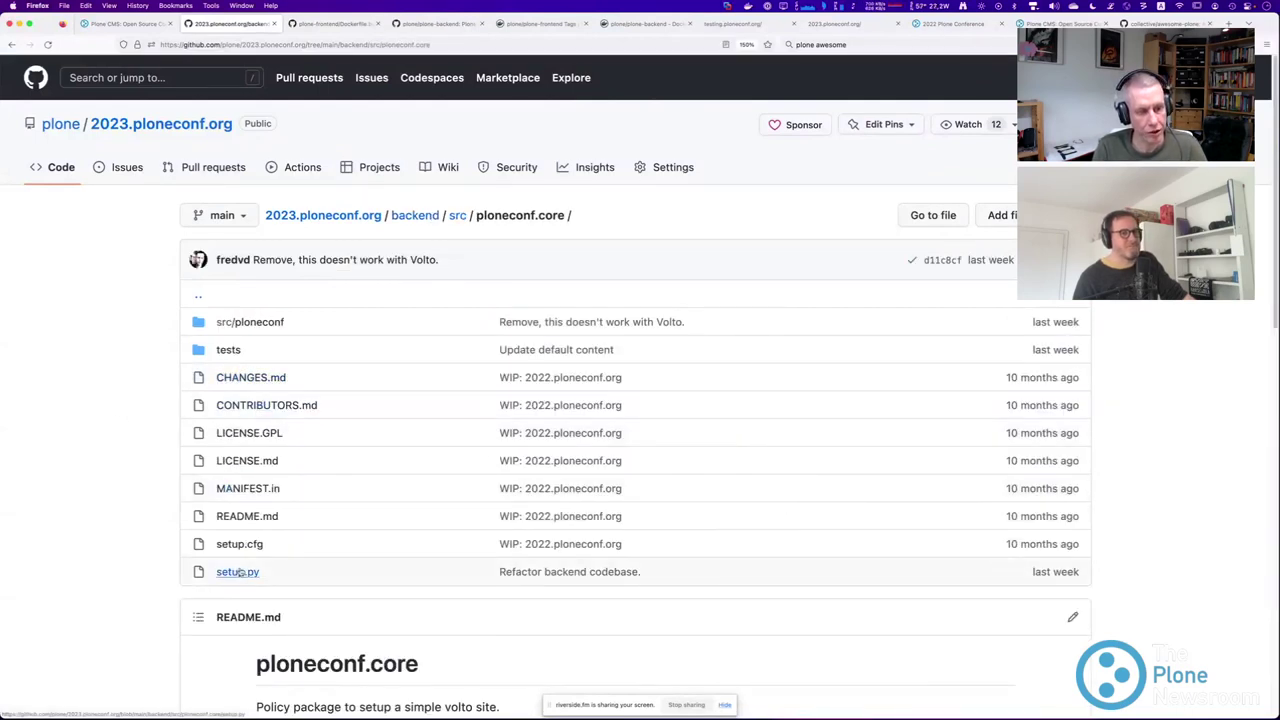
pyautogui.click(238, 572)
pyautogui.scroll(-5, 150, 510)
pyautogui.scroll(-7, 193, 496)
pyautogui.scroll(-1, 196, 497)
pyautogui.moveTo(268, 453); pyautogui.dragTo(356, 454)
pyautogui.click(256, 398)
pyautogui.moveTo(250, 396); pyautogui.dragTo(427, 497)
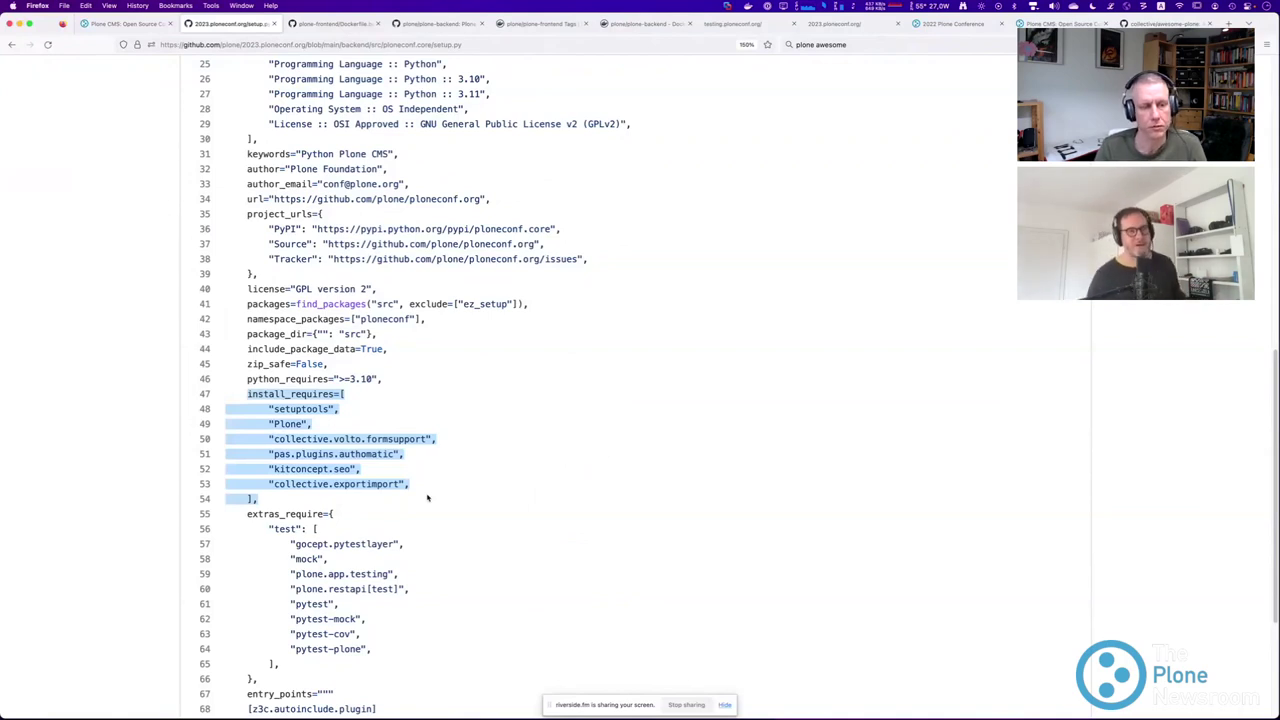
pyautogui.click(71, 416)
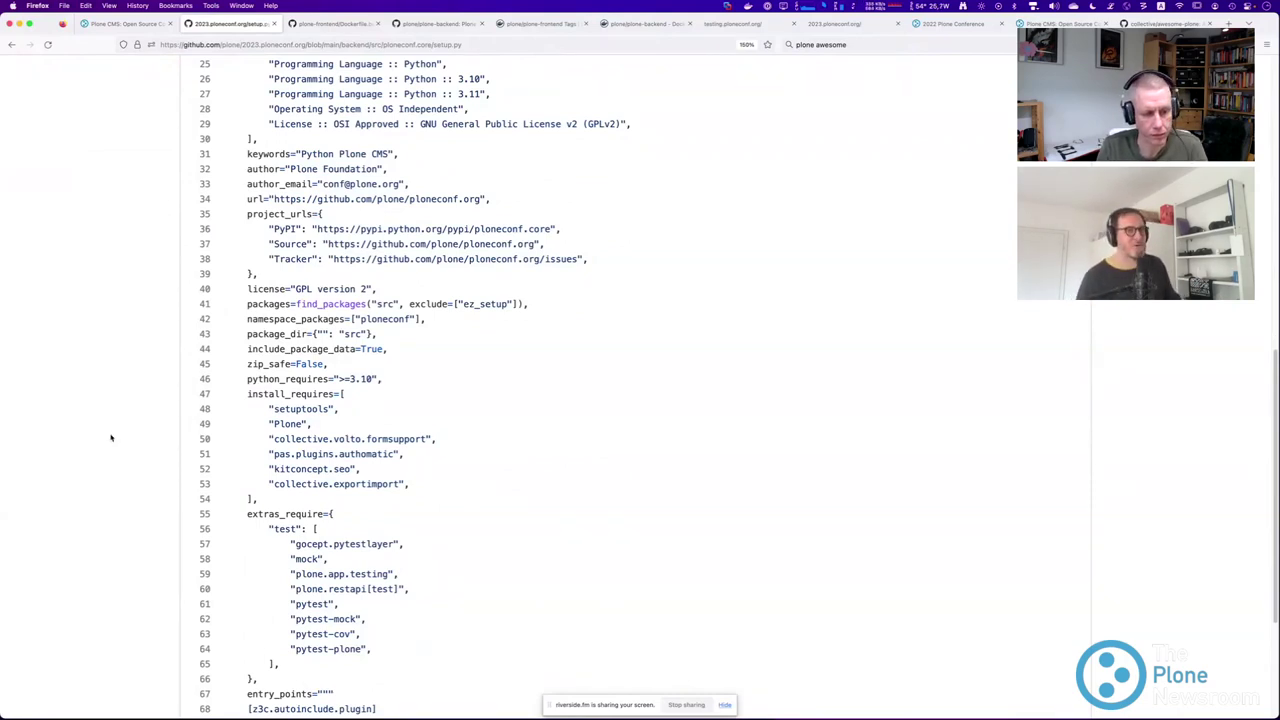
# Highlight the test extras, then install_requires again, and return to the ploneconf.core folder.
pyautogui.scroll(-3, 345, 540)
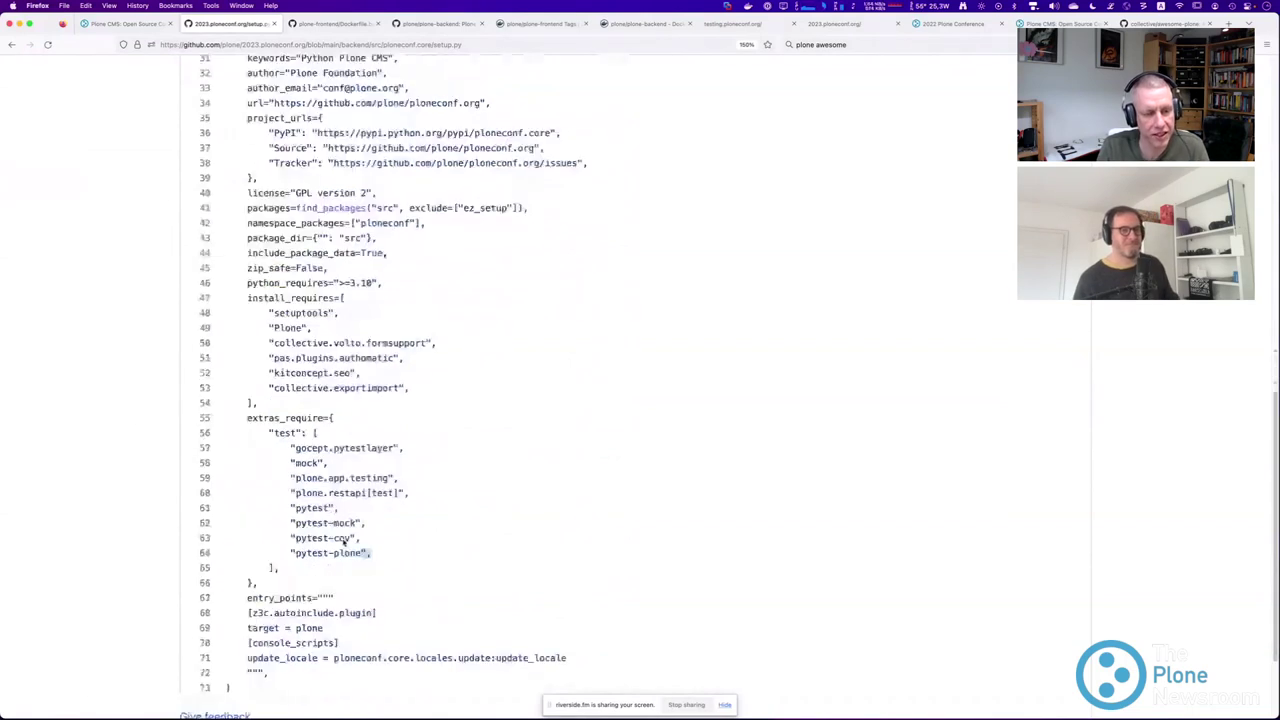
pyautogui.moveTo(345, 540); pyautogui.dragTo(270, 456)
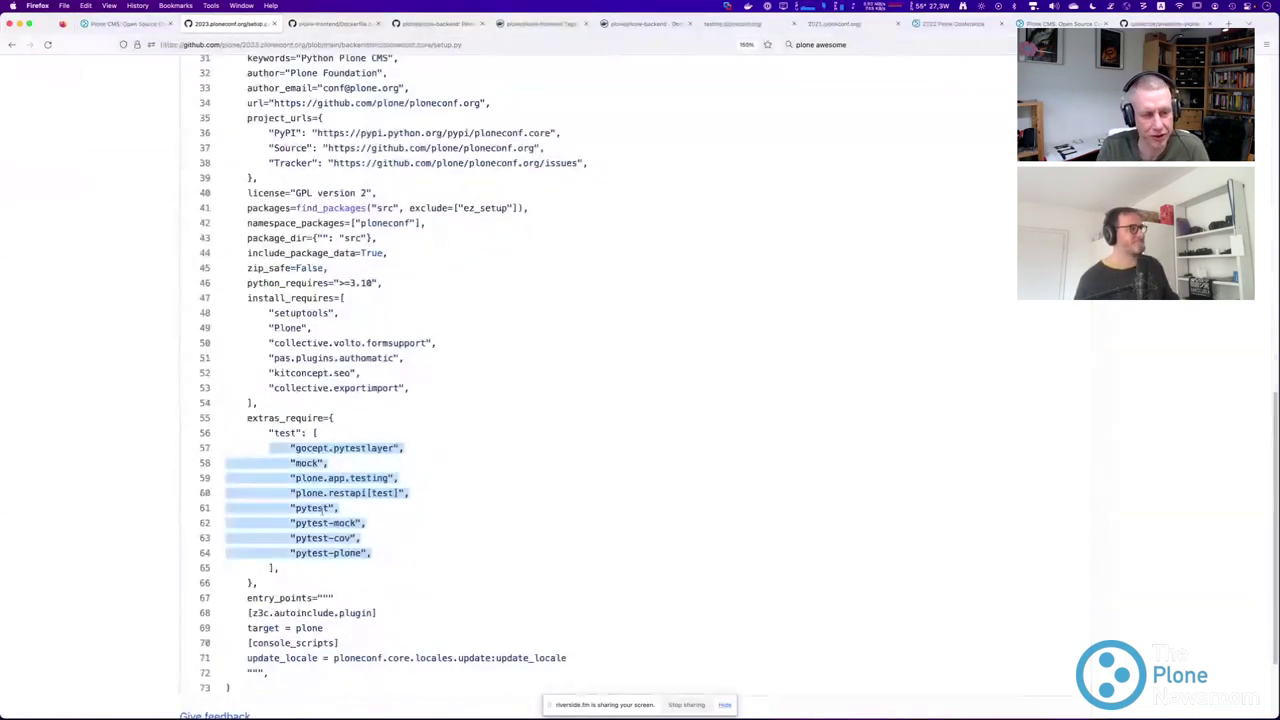
pyautogui.scroll(9, 322, 508)
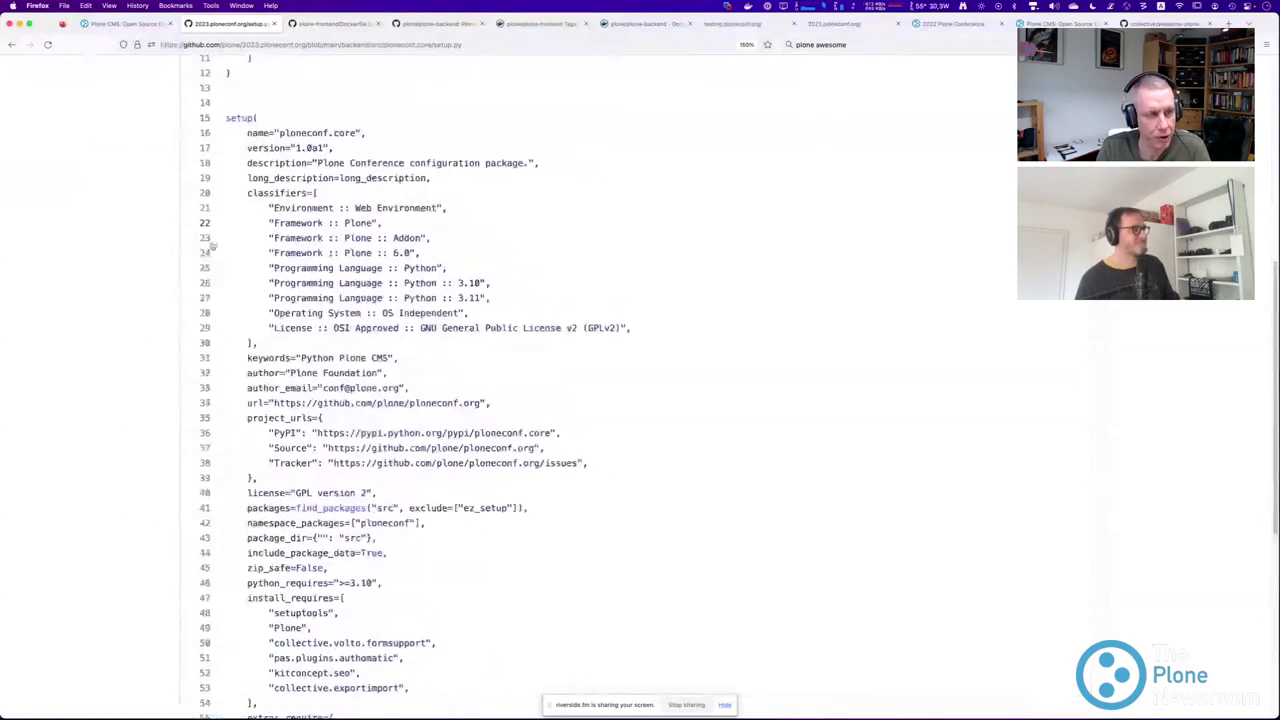
pyautogui.scroll(-9, 210, 254)
pyautogui.click(285, 110)
pyautogui.moveTo(245, 310); pyautogui.dragTo(390, 415)
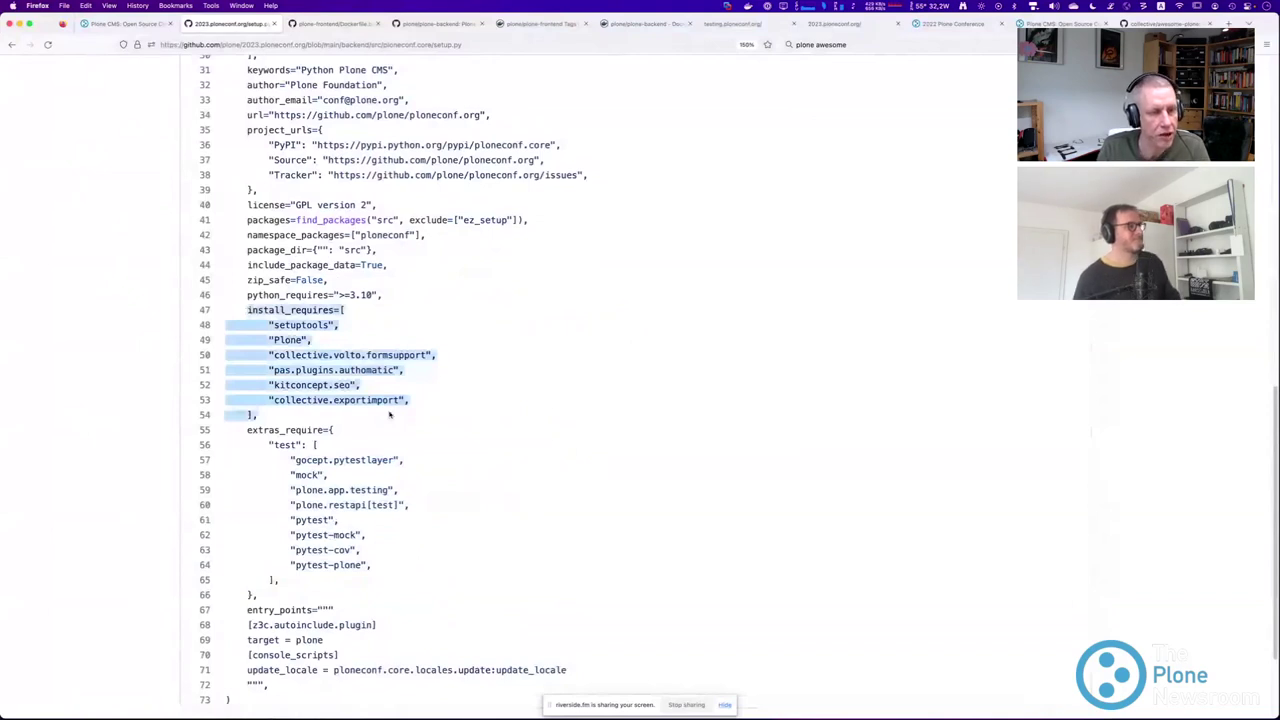
pyautogui.click(259, 335)
pyautogui.moveTo(246, 310); pyautogui.dragTo(305, 422)
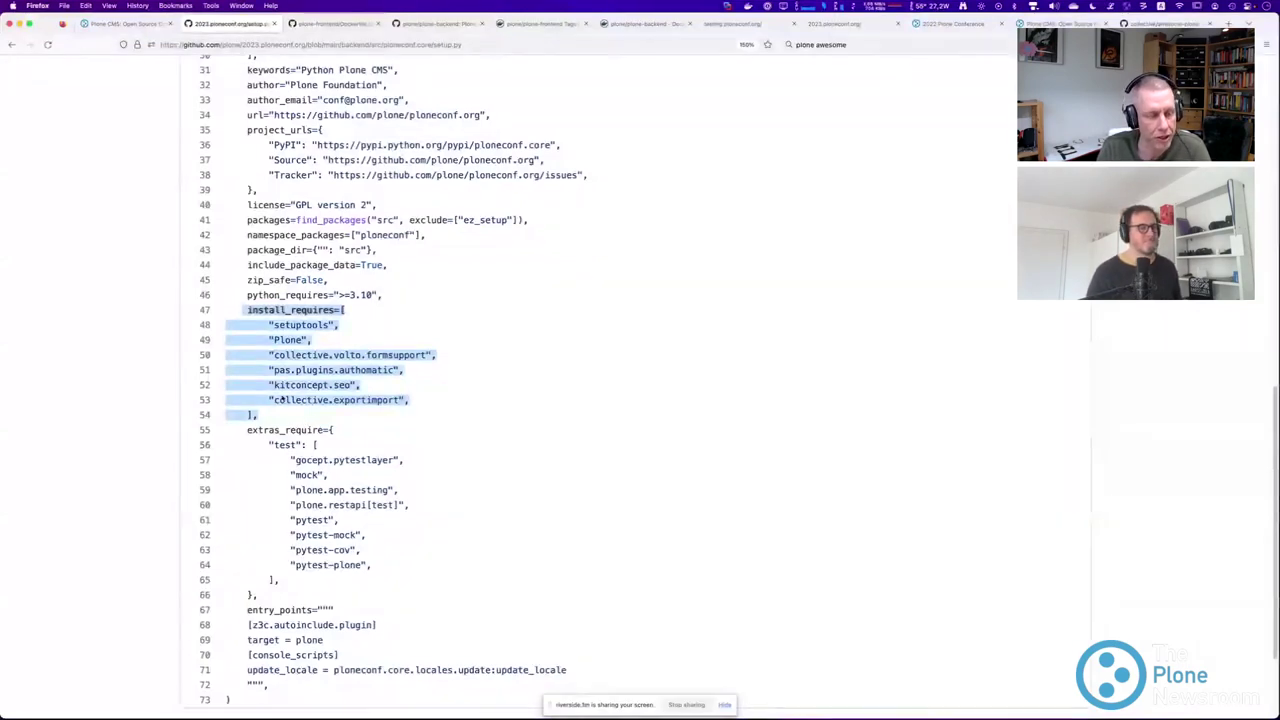
pyautogui.click(391, 417)
pyautogui.click(11, 43)
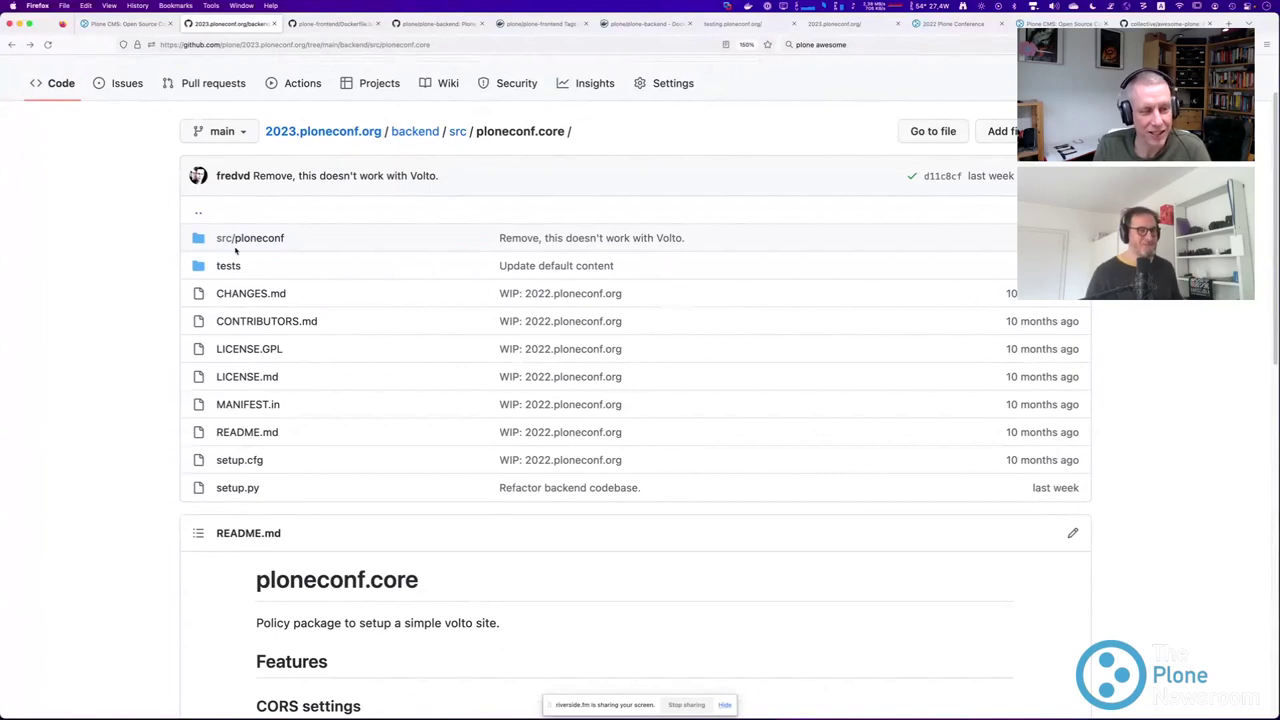
# Open backend/dockerfiles/Dockerfile and highlight the builder base image and copy steps on lines 9–11.
pyautogui.click(415, 131)
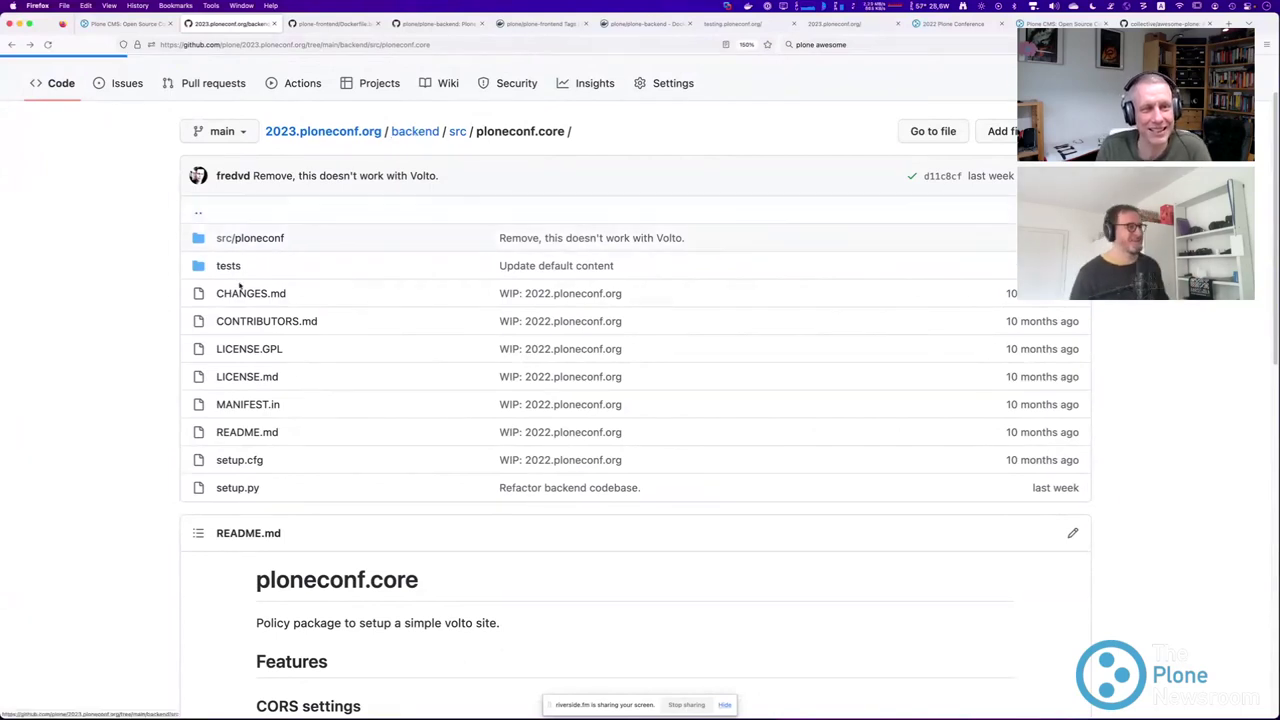
pyautogui.click(244, 322)
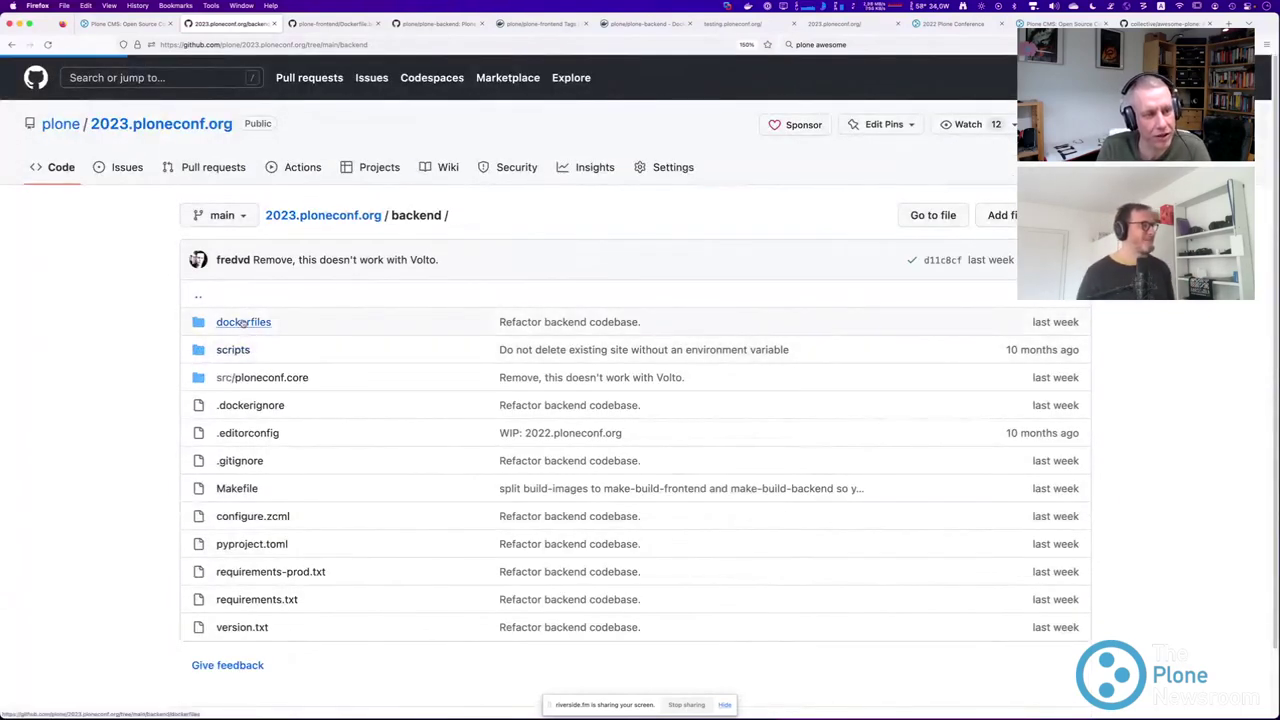
pyautogui.click(250, 322)
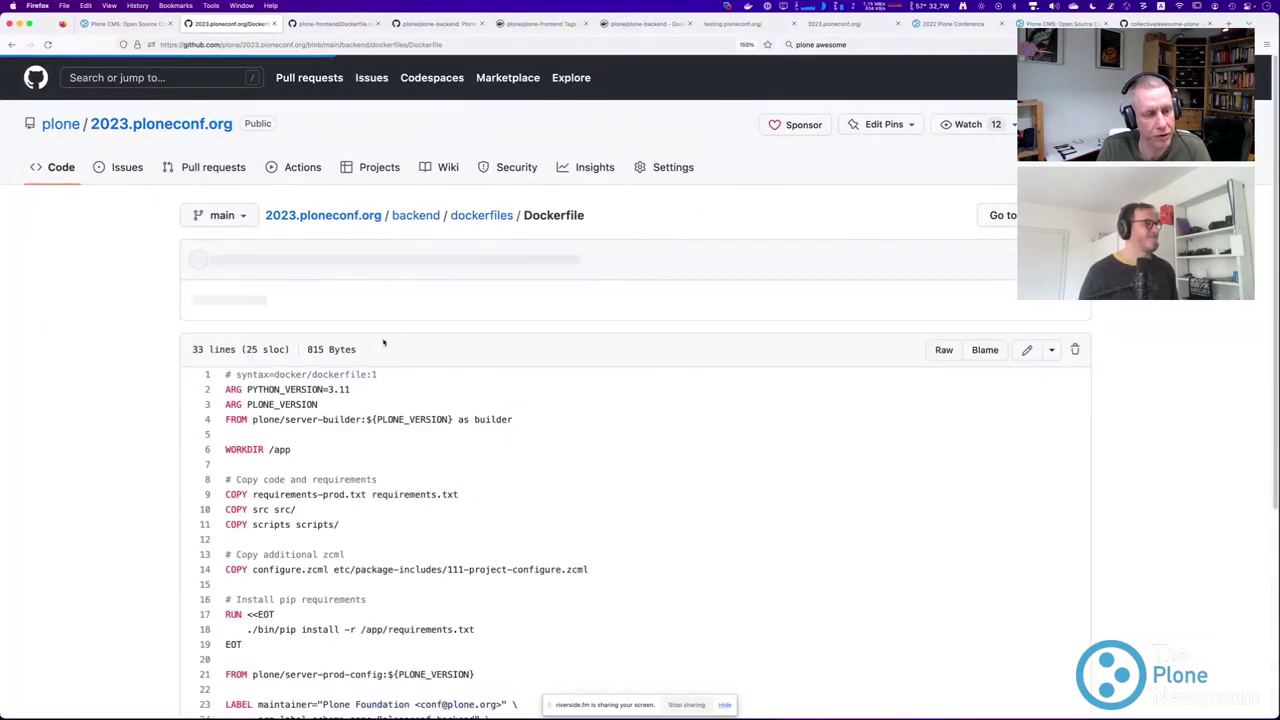
pyautogui.scroll(-3, 305, 307)
pyautogui.moveTo(225, 179); pyautogui.dragTo(516, 182)
pyautogui.moveTo(223, 251); pyautogui.dragTo(362, 287)
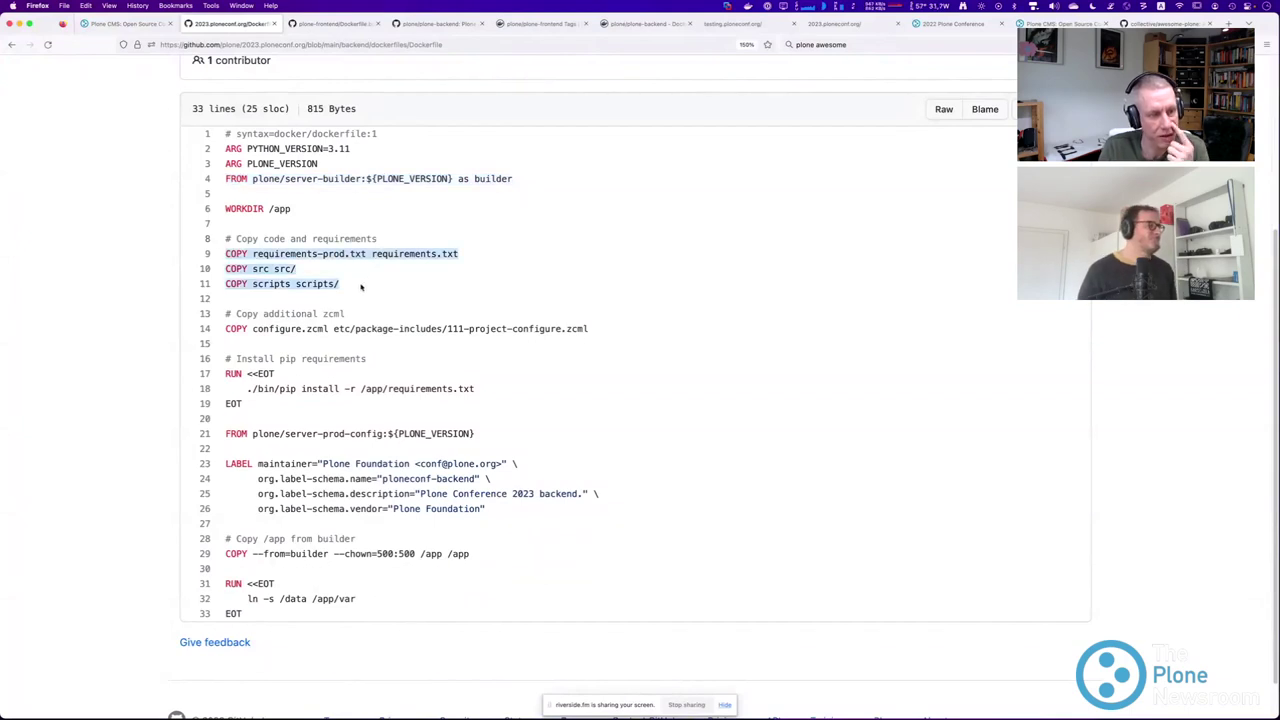
pyautogui.click(270, 340)
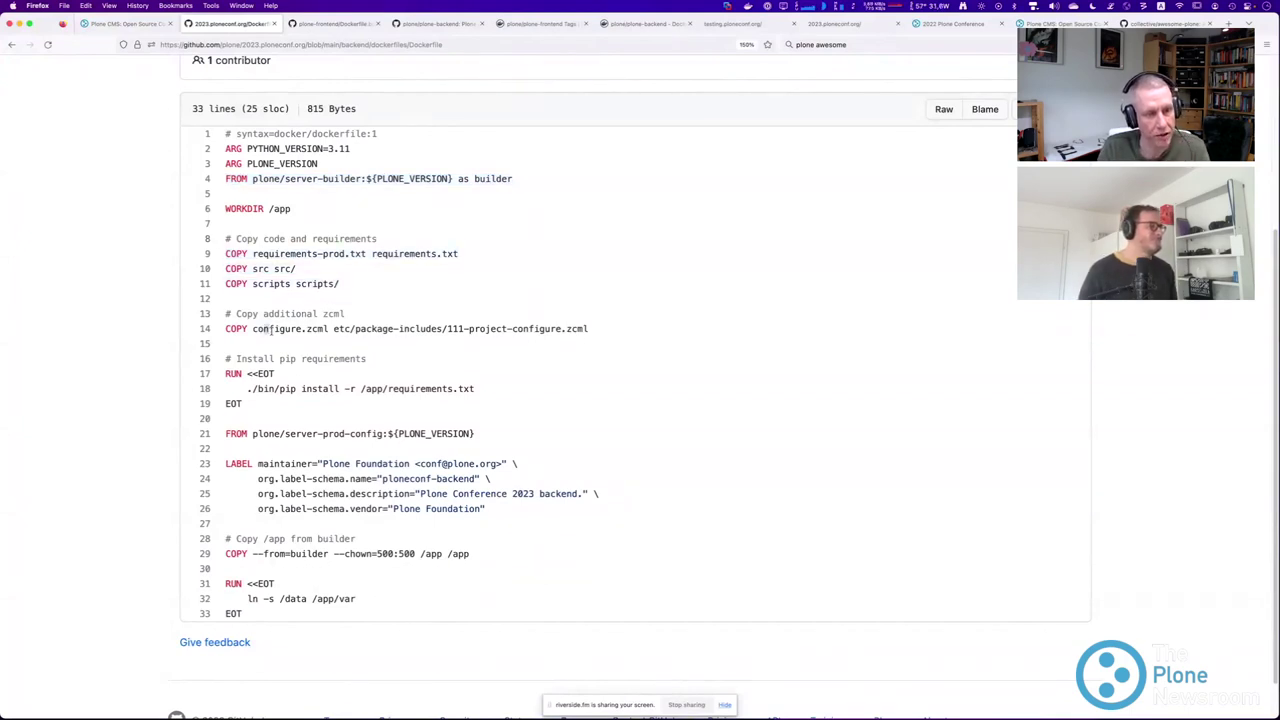
# Highlight configure.zcml, the pip install block, the builder stage, the line 29 copy step and the line 21 prod image.
pyautogui.scroll(-1, 270, 330)
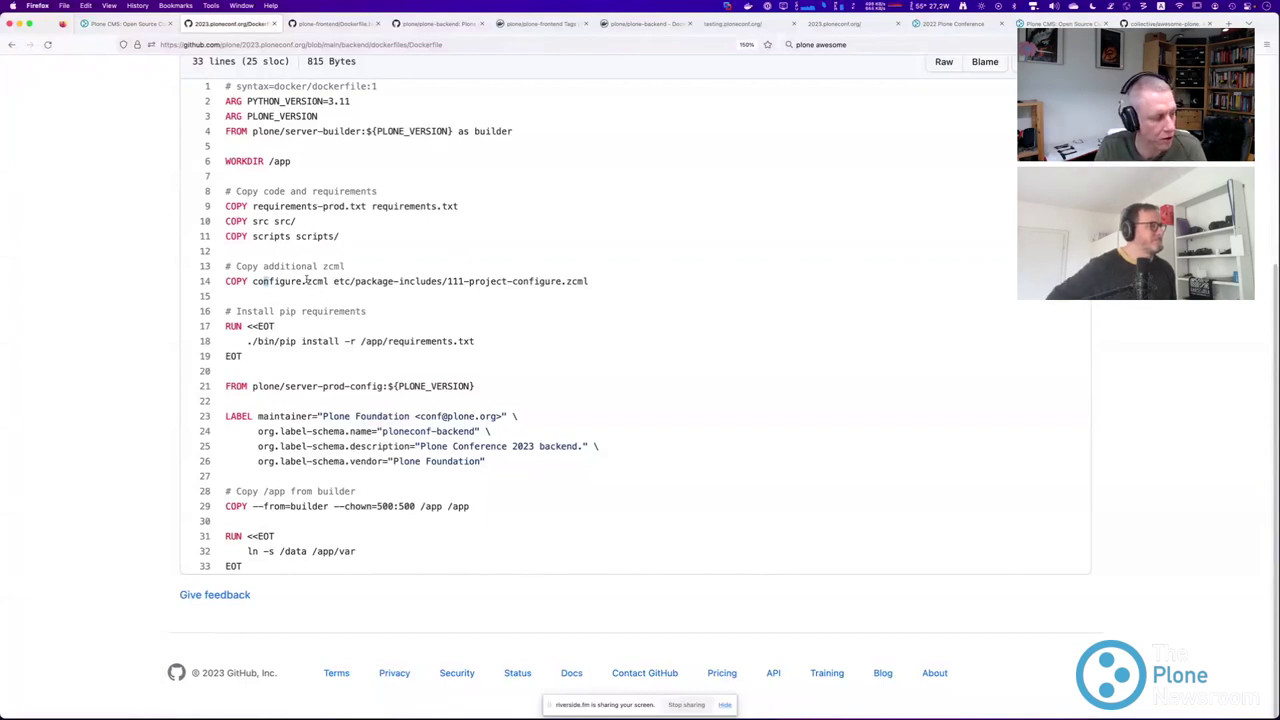
pyautogui.moveTo(253, 282); pyautogui.dragTo(327, 284)
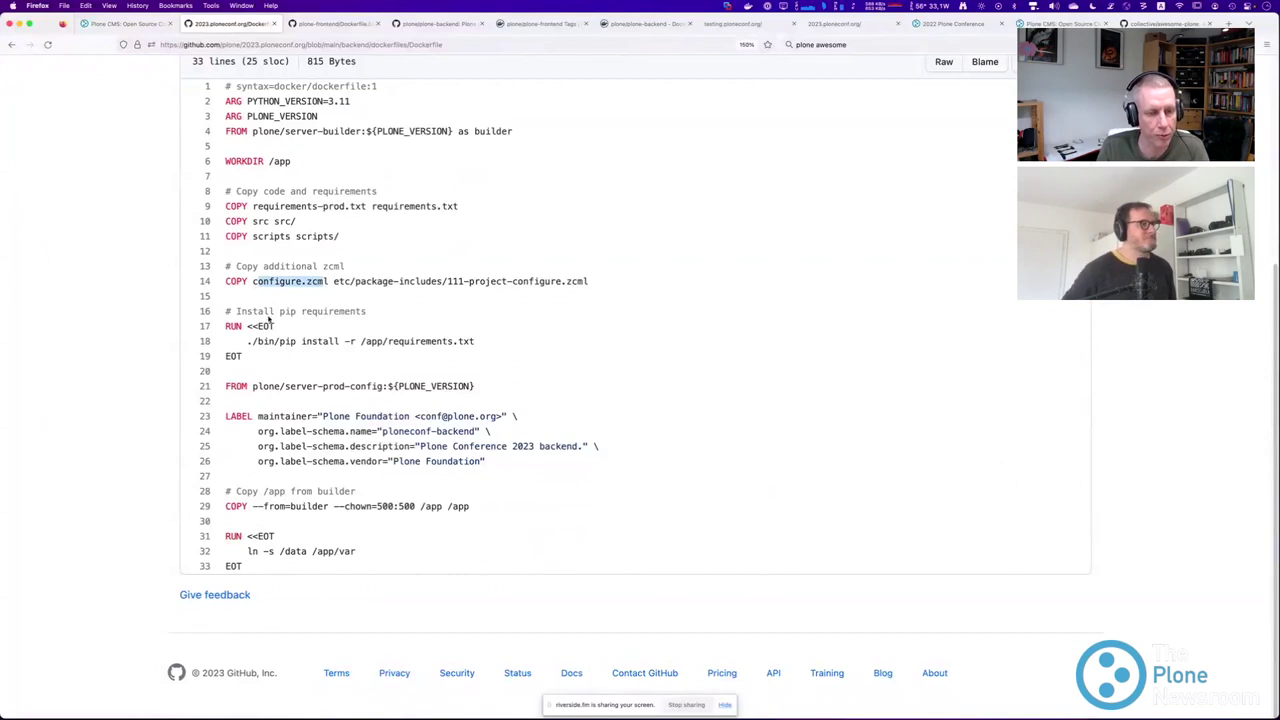
pyautogui.moveTo(226, 311); pyautogui.dragTo(271, 372)
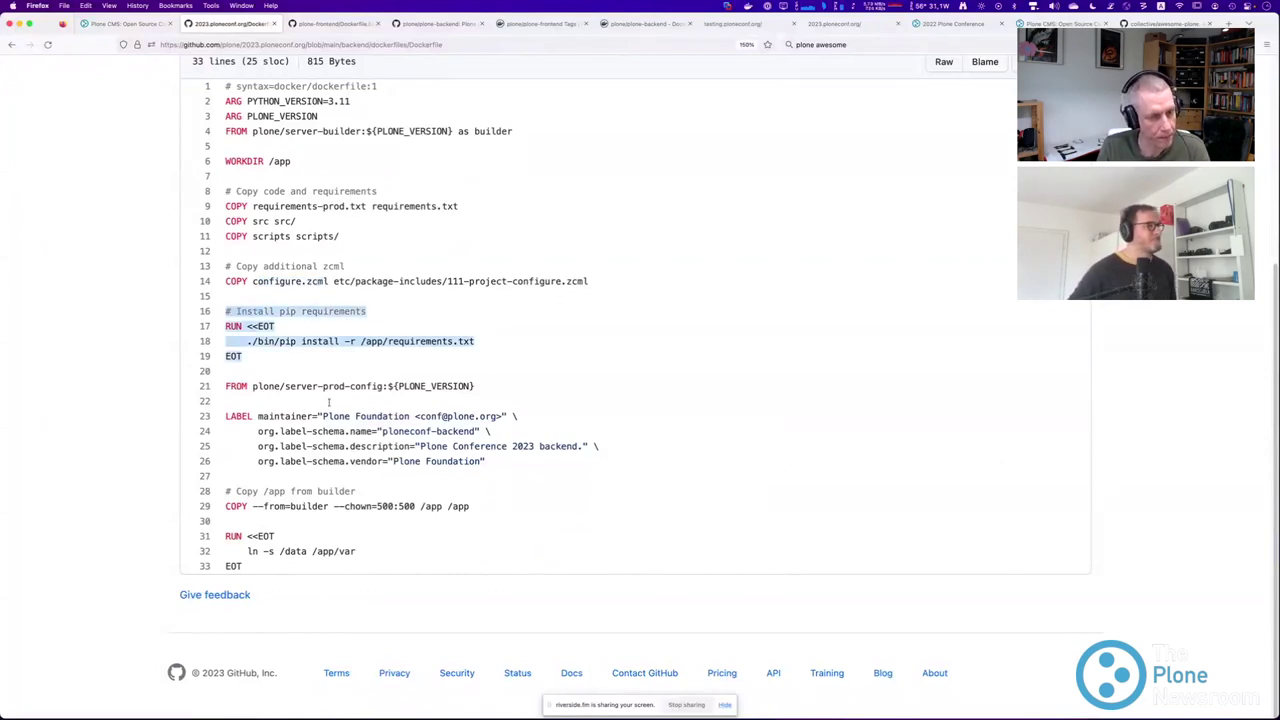
pyautogui.moveTo(226, 491); pyautogui.dragTo(475, 522)
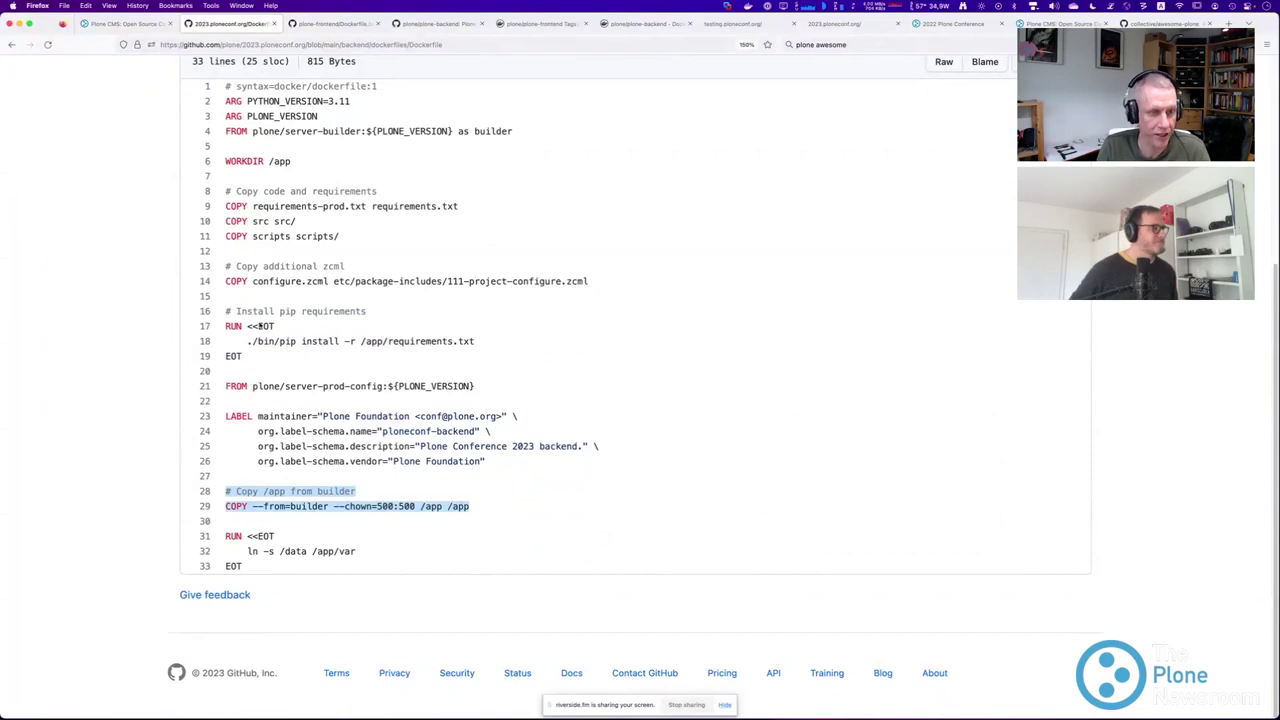
pyautogui.moveTo(252, 131); pyautogui.dragTo(428, 366)
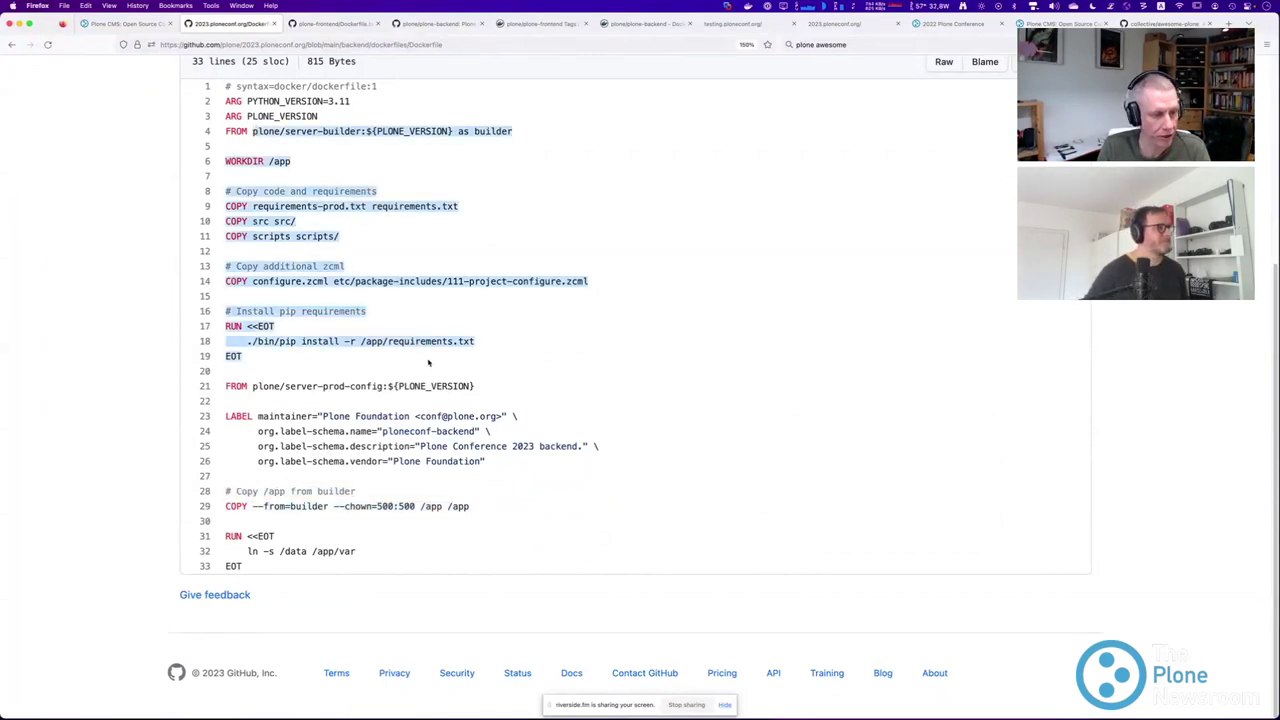
pyautogui.moveTo(252, 386); pyautogui.dragTo(474, 387)
pyautogui.moveTo(350, 395); pyautogui.dragTo(389, 386)
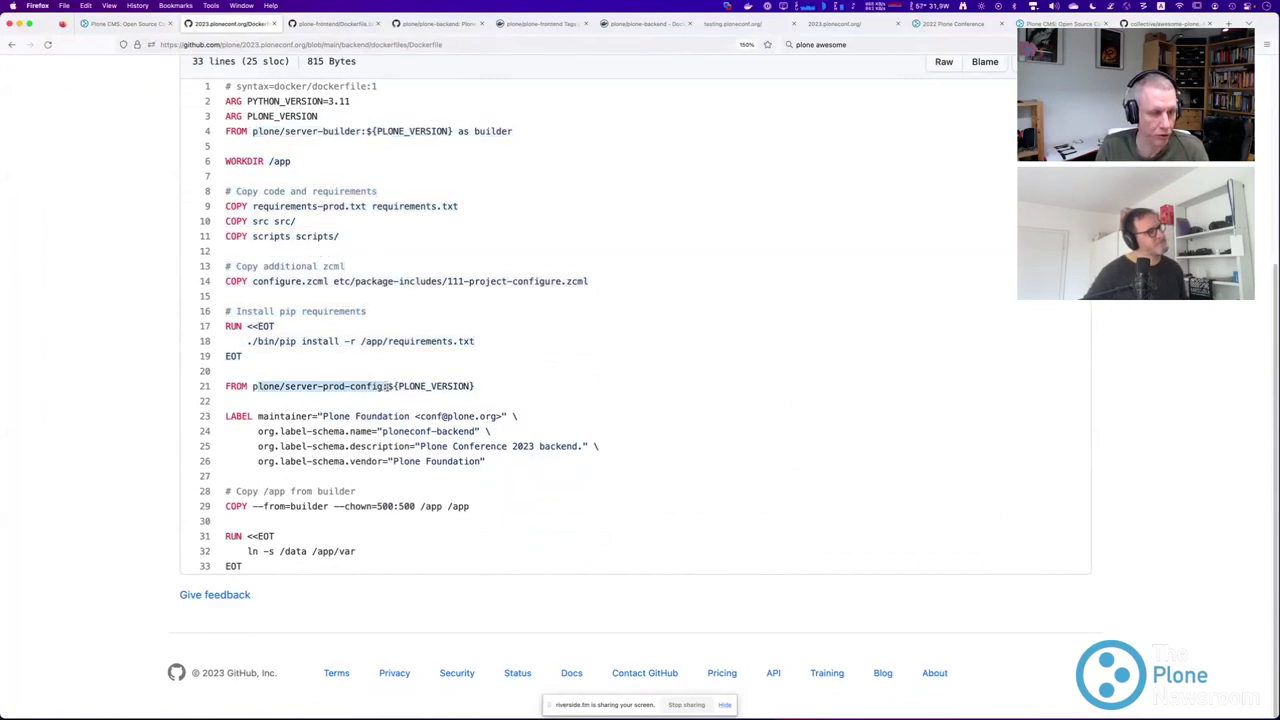
pyautogui.click(229, 507)
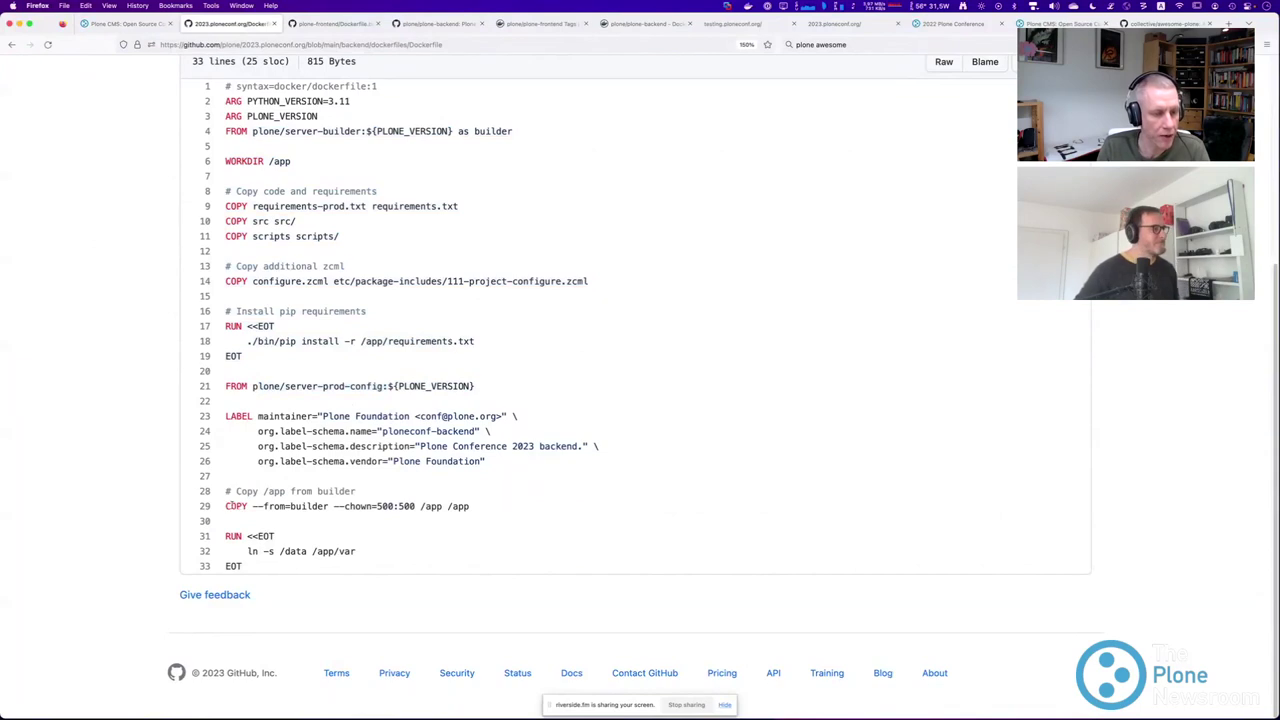
pyautogui.moveTo(344, 131); pyautogui.dragTo(358, 358)
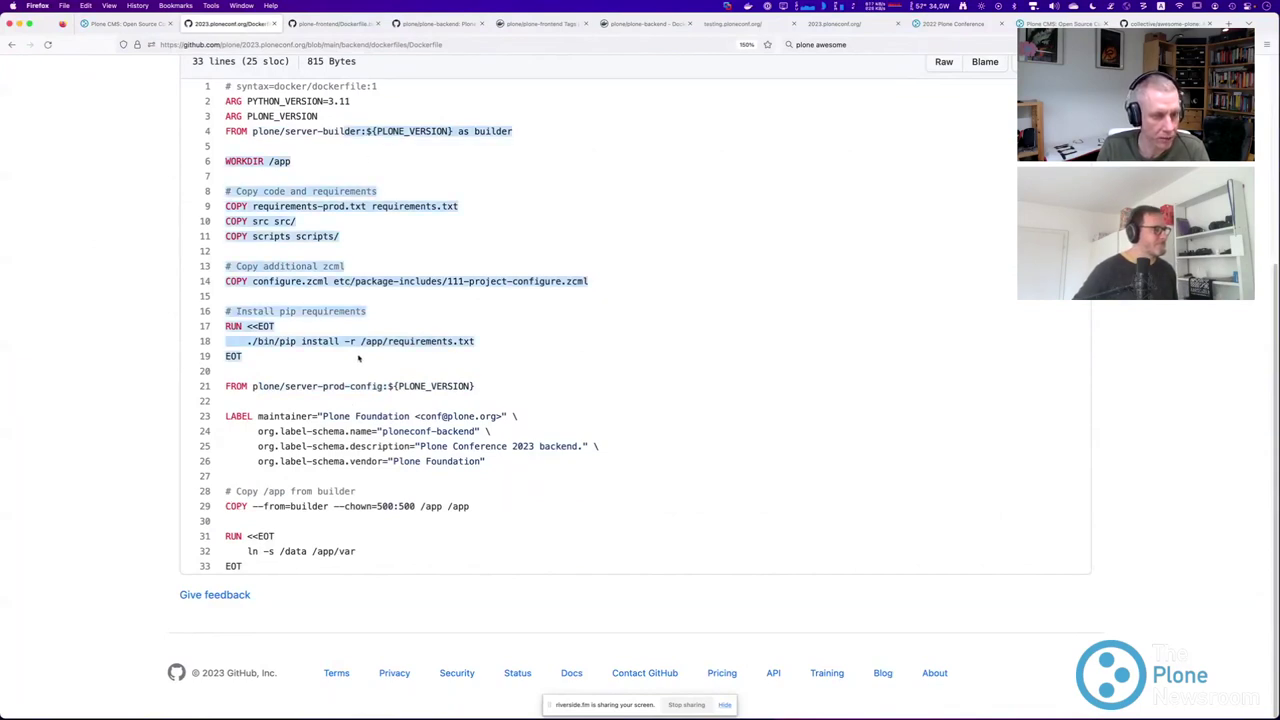
pyautogui.moveTo(228, 507); pyautogui.dragTo(469, 507)
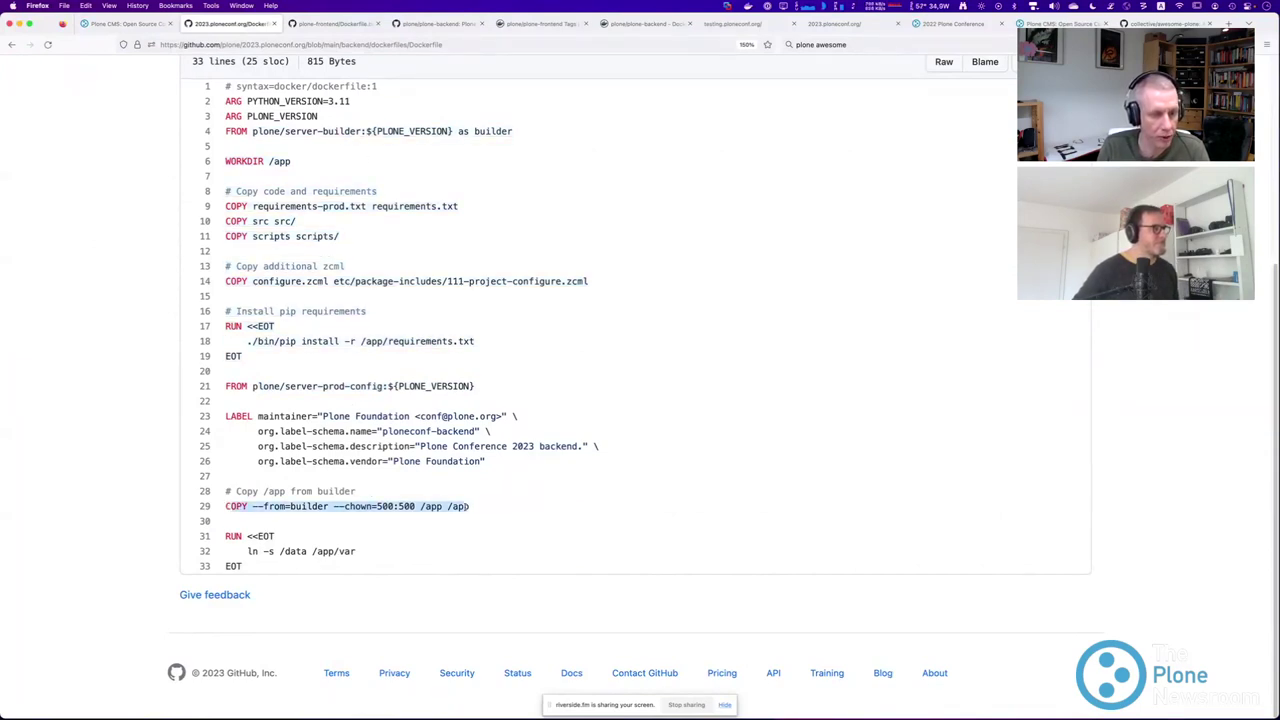
pyautogui.tripleClick(322, 386)
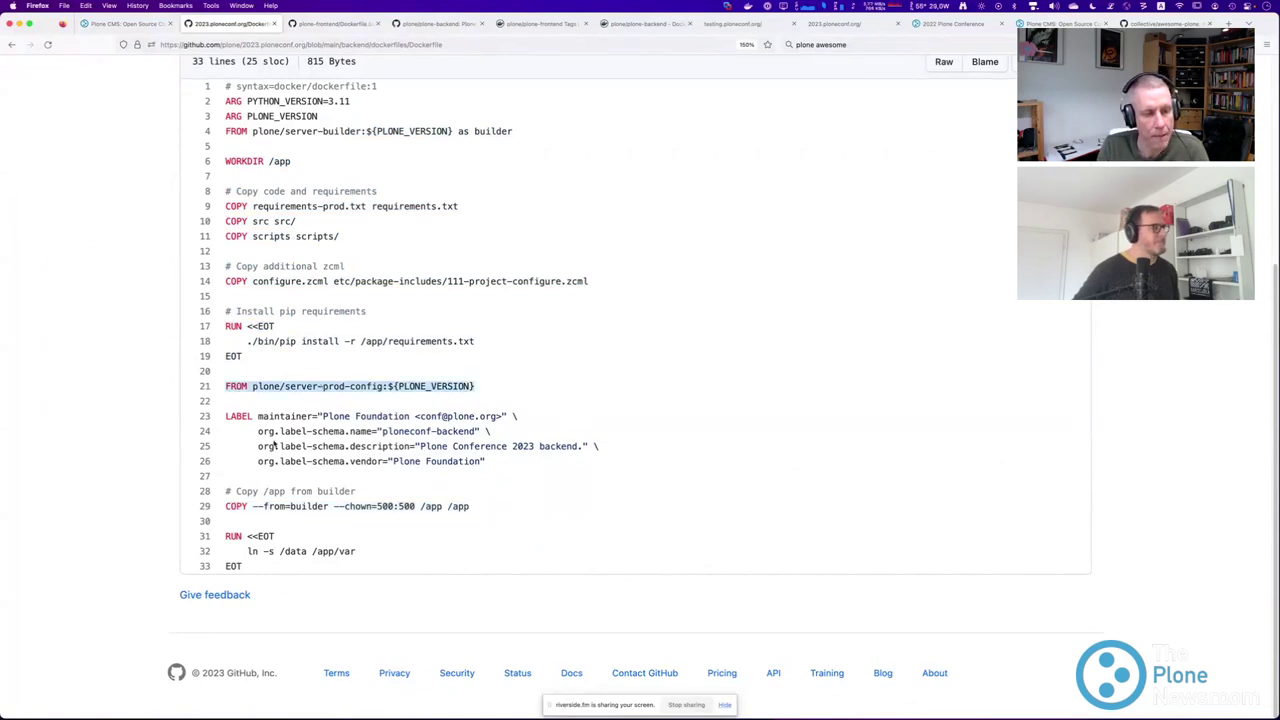
# Highlight the line 4 builder image with ${PLONE_VERSION} and line 18's pip install, then switch to plone-frontend's Dockerfile.builder.
pyautogui.scroll(2, 276, 442)
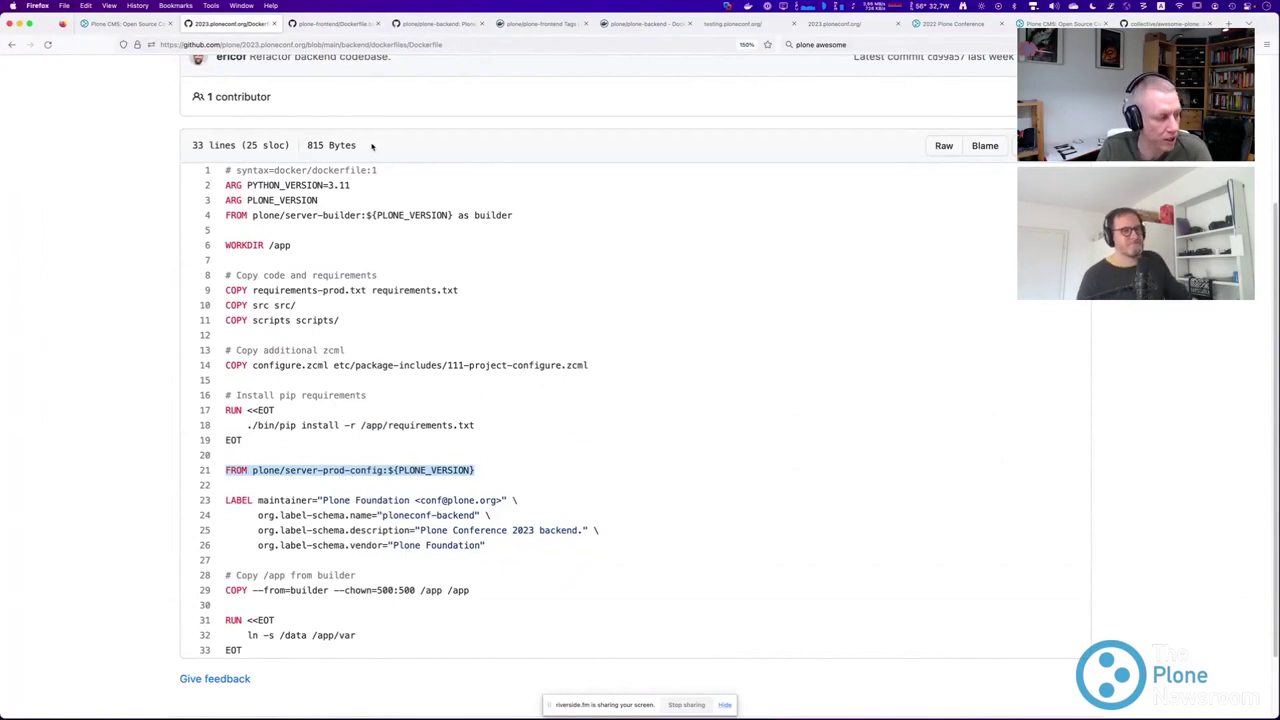
pyautogui.moveTo(251, 215); pyautogui.dragTo(512, 215)
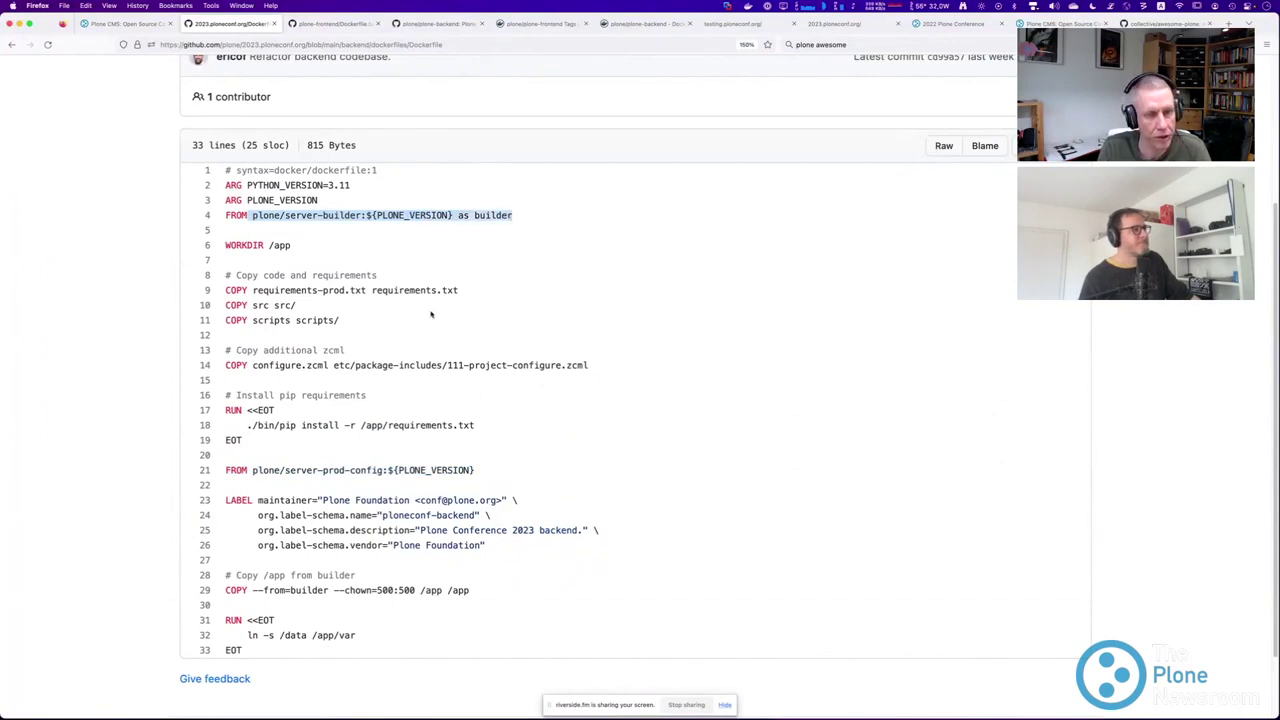
pyautogui.moveTo(257, 425); pyautogui.dragTo(461, 426)
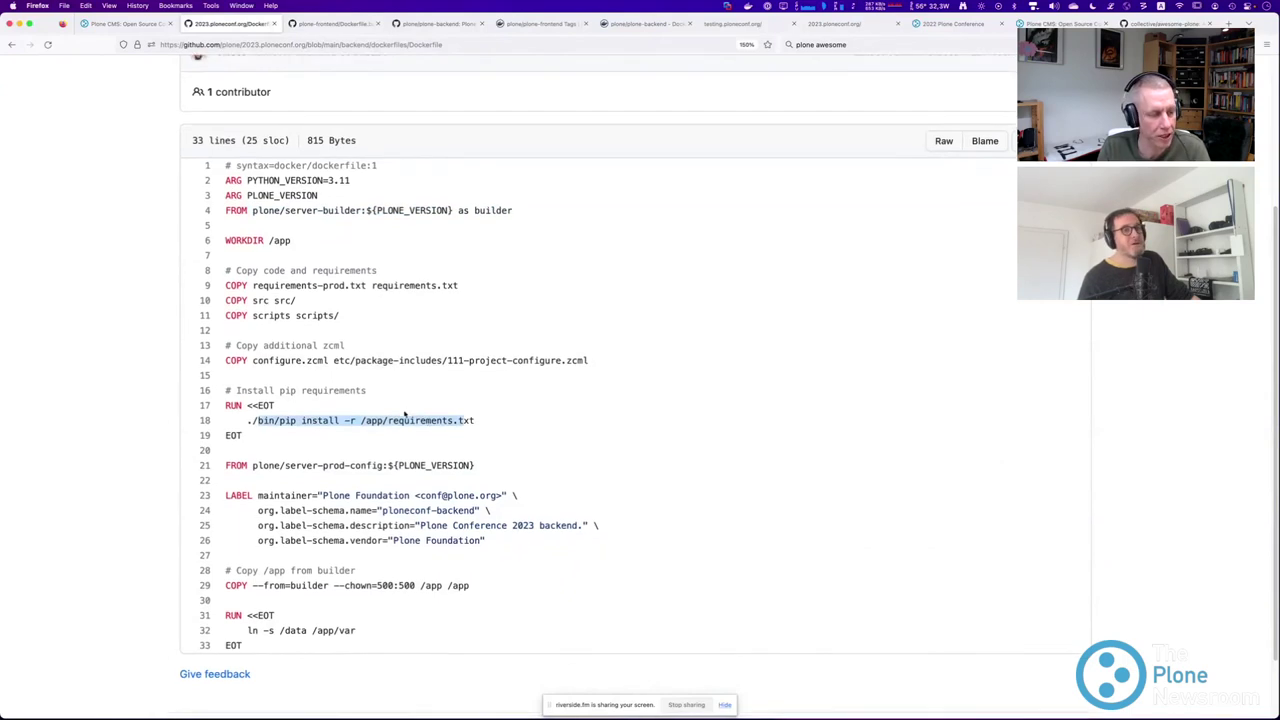
pyautogui.scroll(-2, 403, 418)
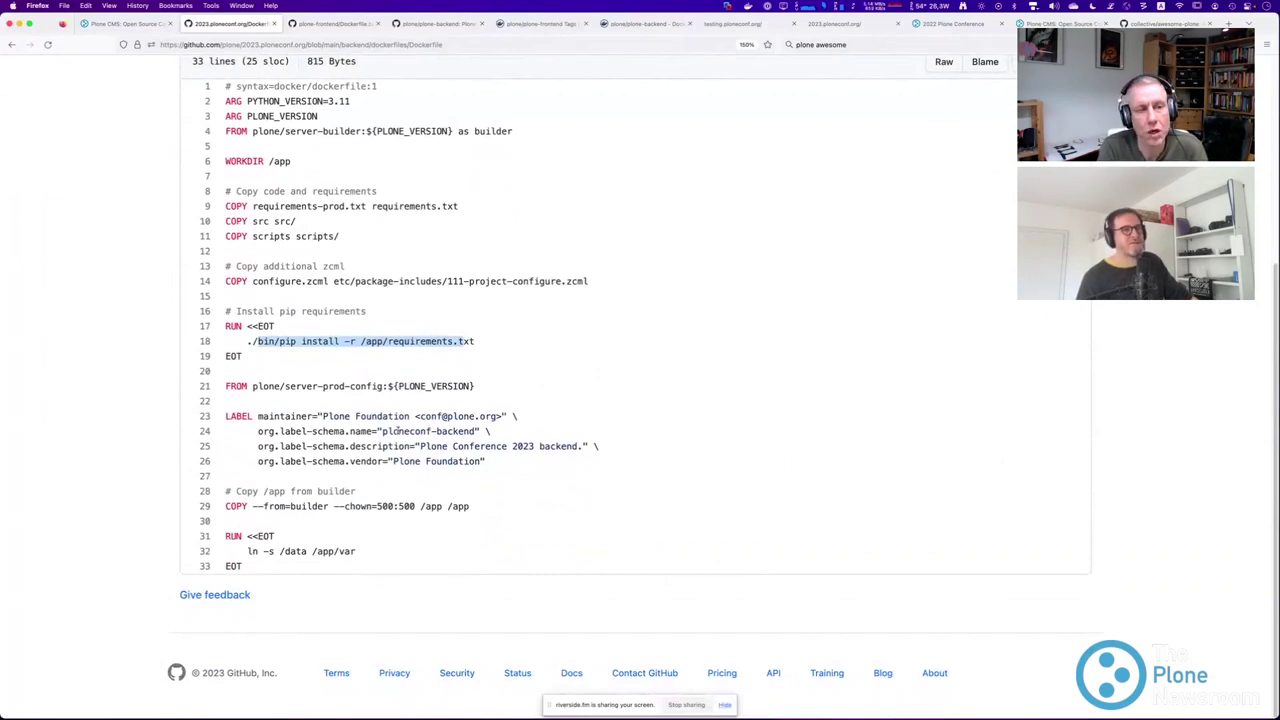
pyautogui.scroll(1, 359, 404)
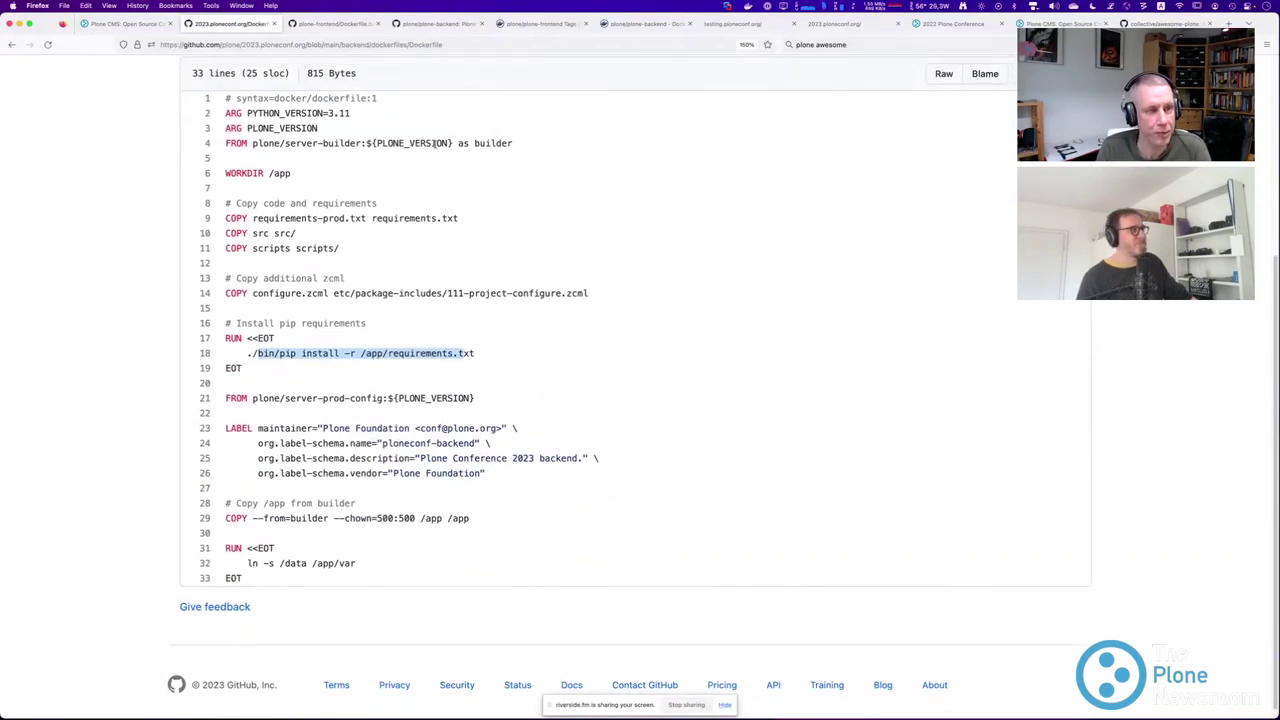
pyautogui.moveTo(366, 143); pyautogui.dragTo(454, 140)
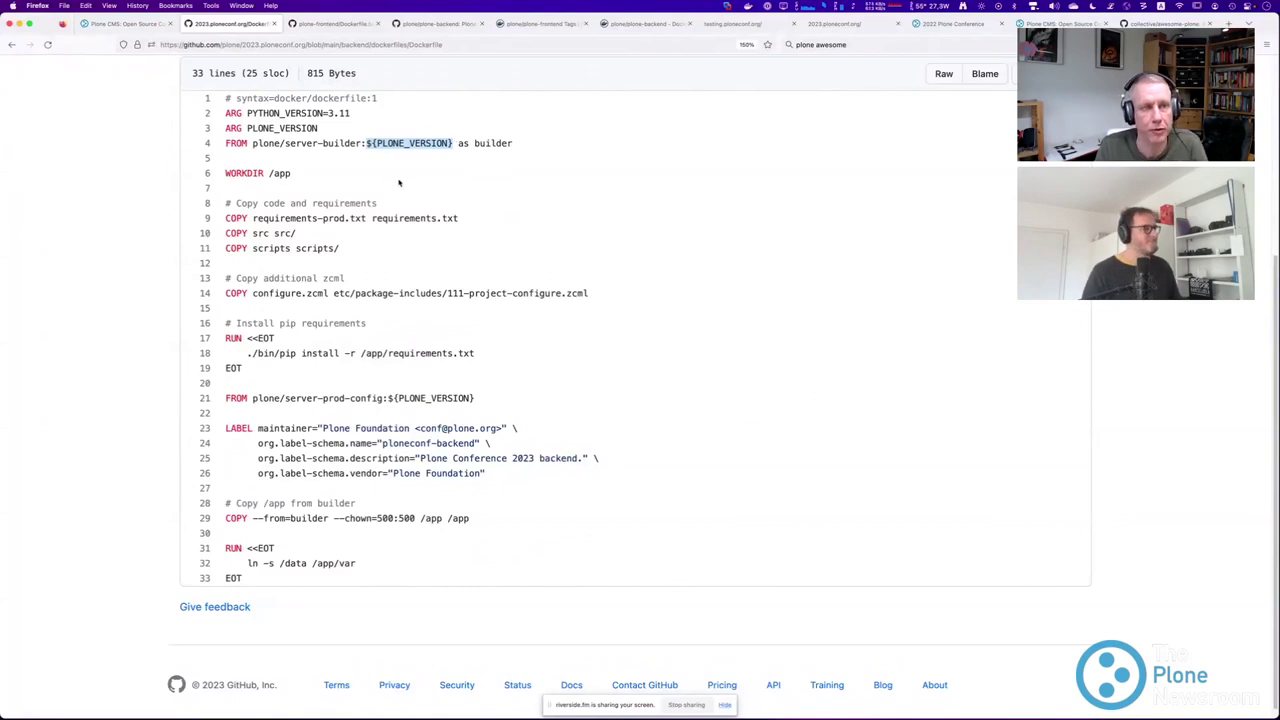
pyautogui.click(330, 28)
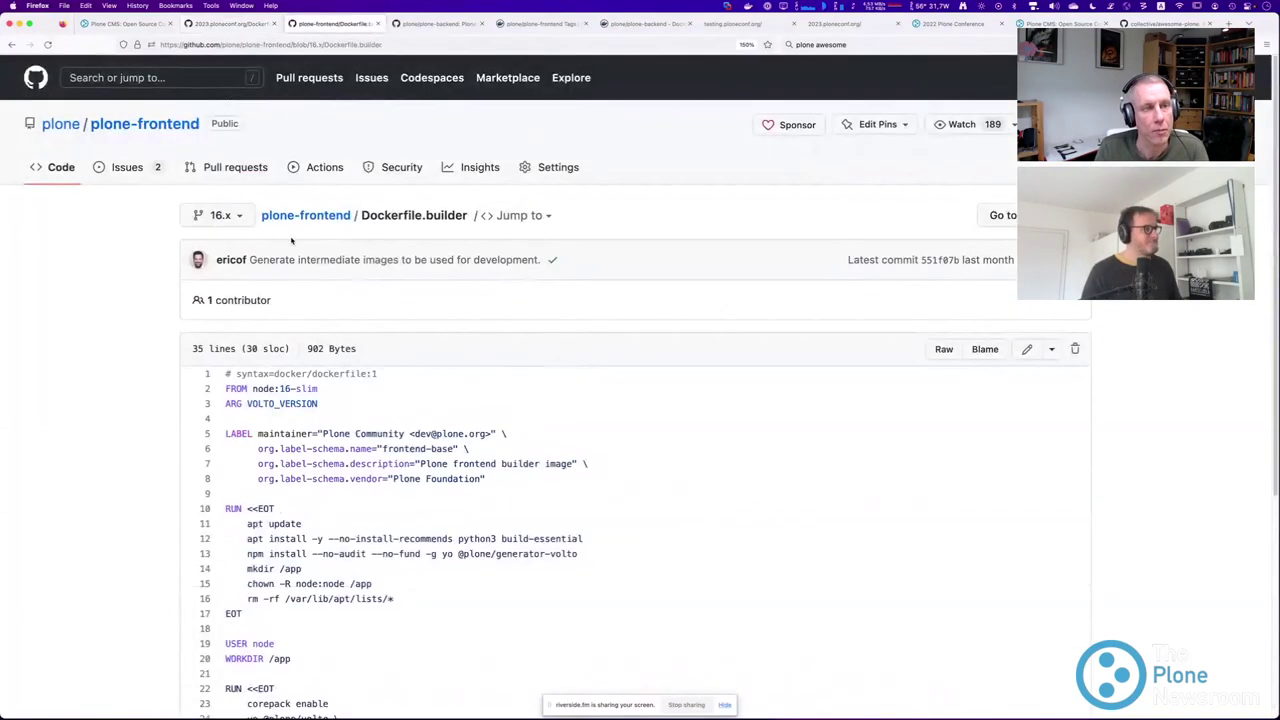
# Compare the plone-backend and plone-frontend tabs, then check the ploneconf frontend folder and return to the repo root.
pyautogui.click(435, 24)
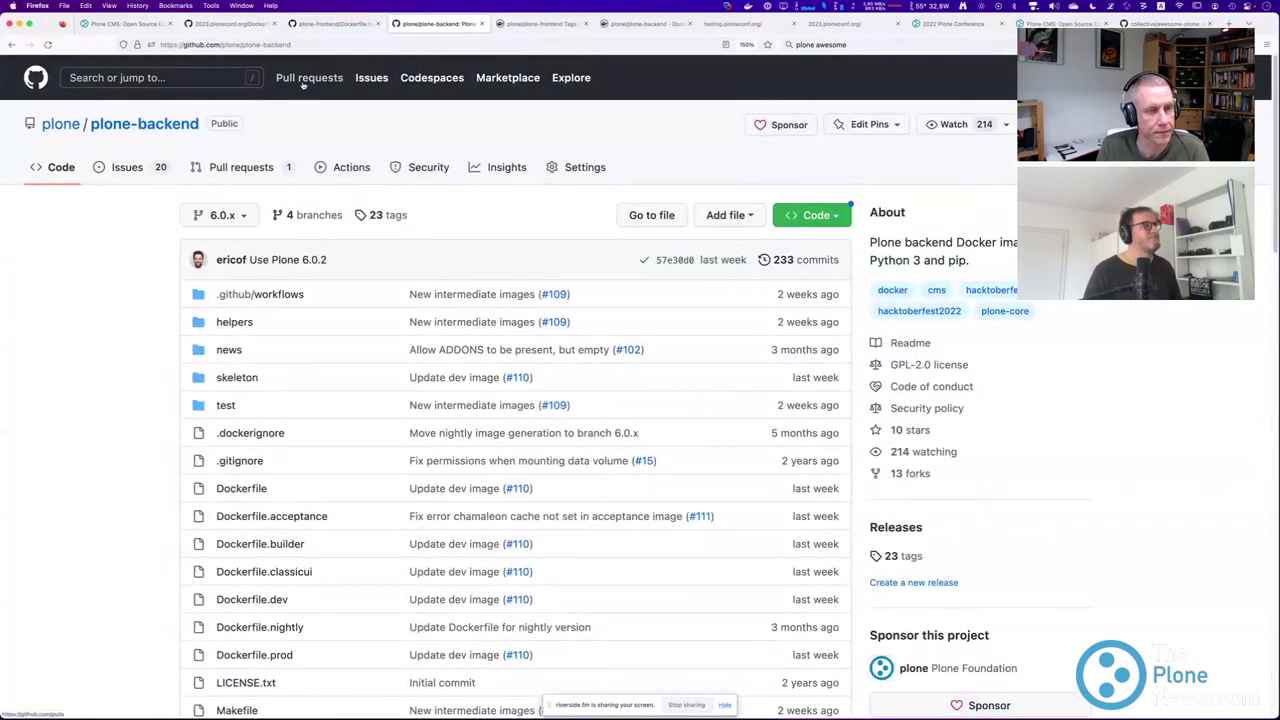
pyautogui.click(344, 25)
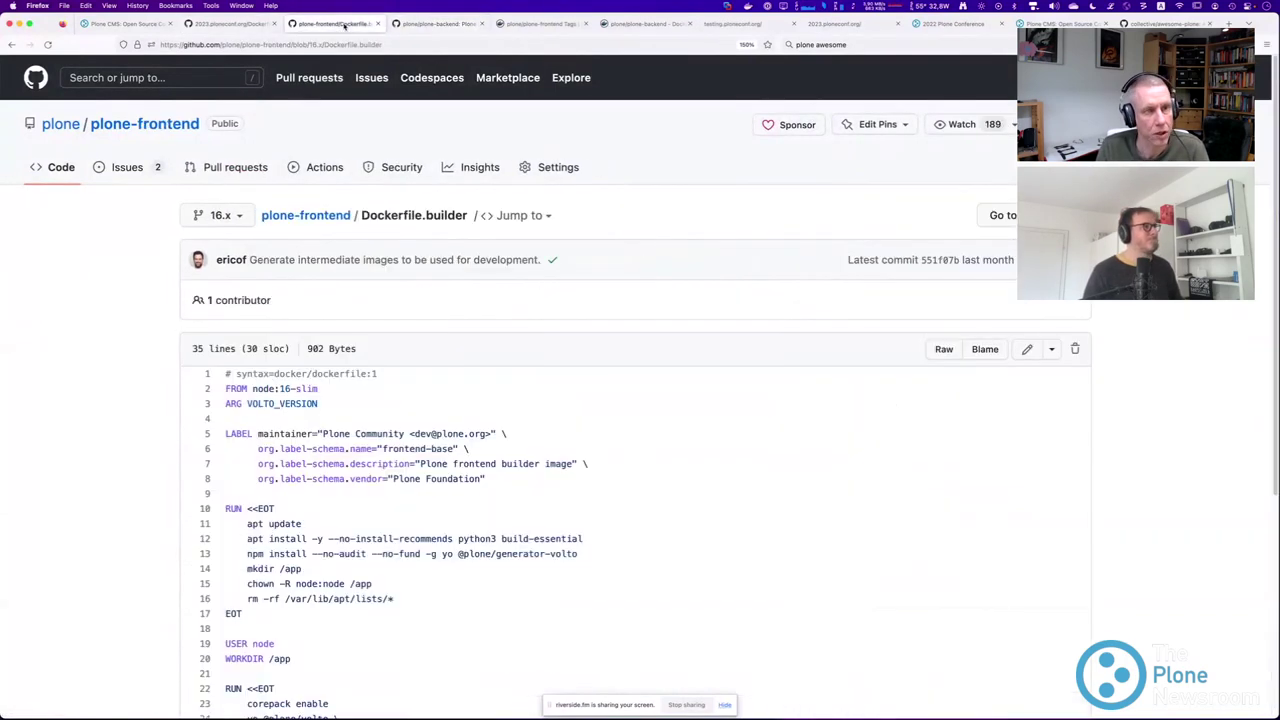
pyautogui.click(221, 27)
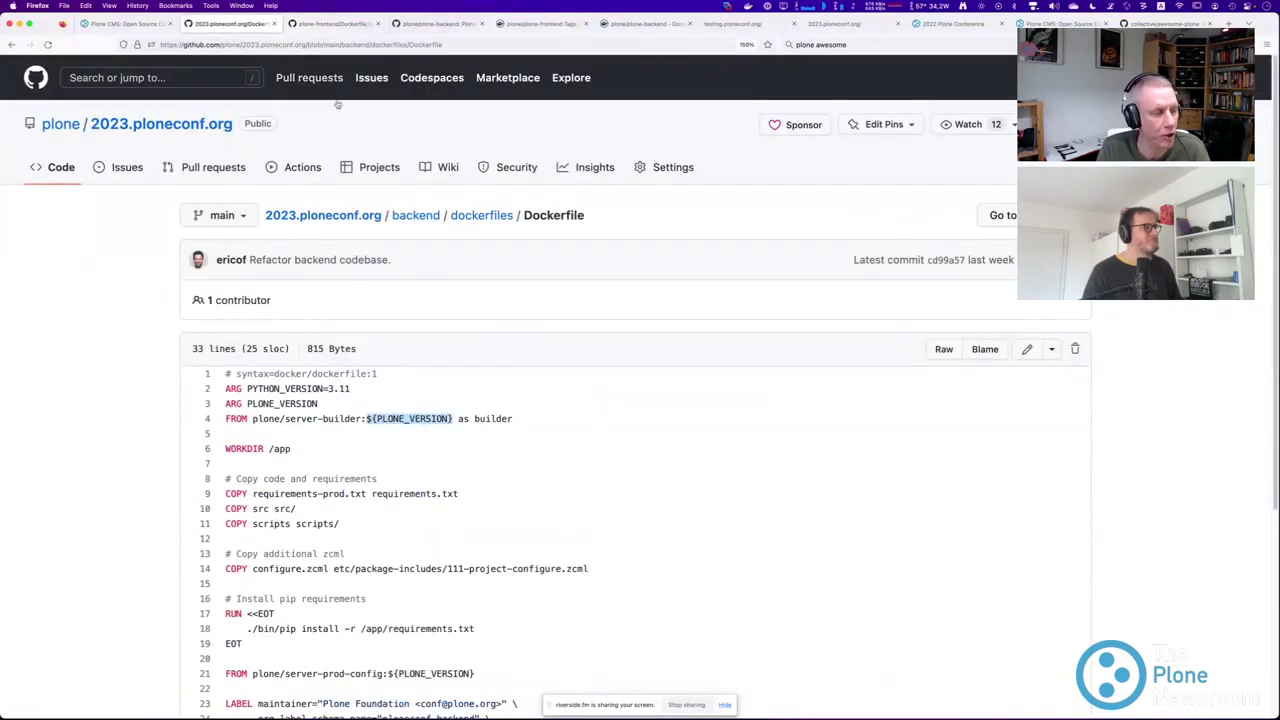
pyautogui.click(366, 219)
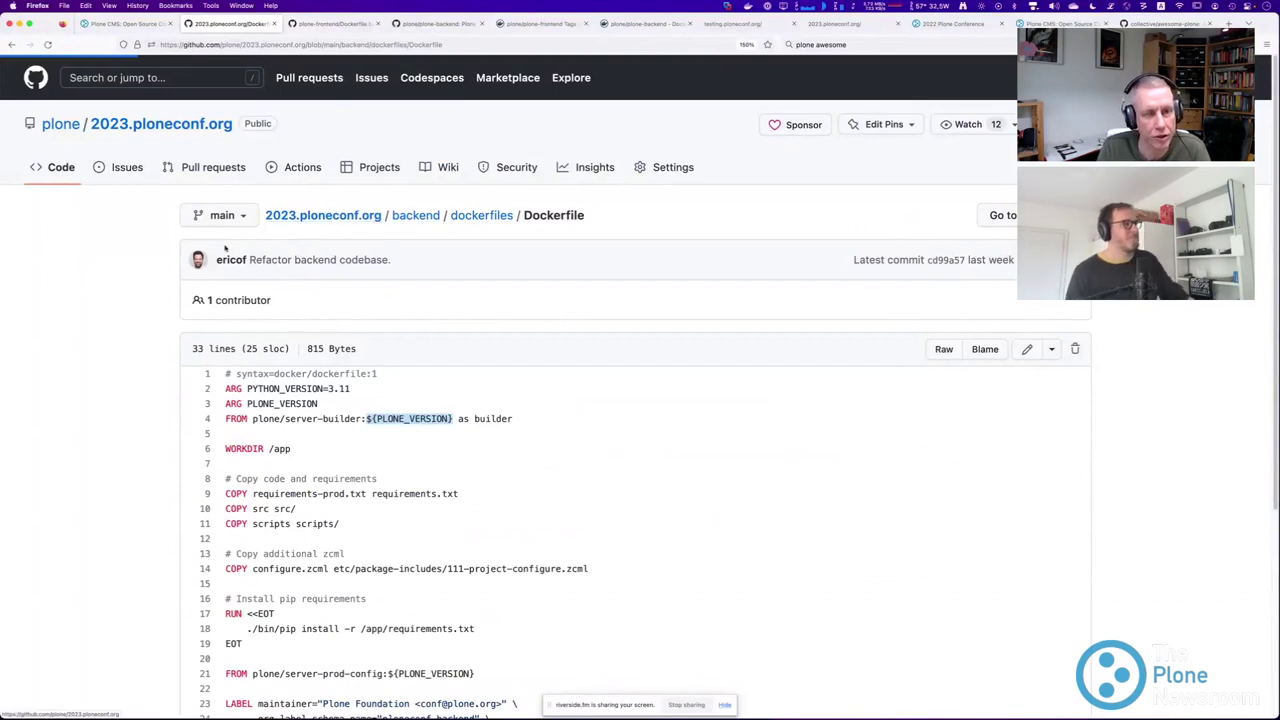
pyautogui.scroll(-2, 170, 232)
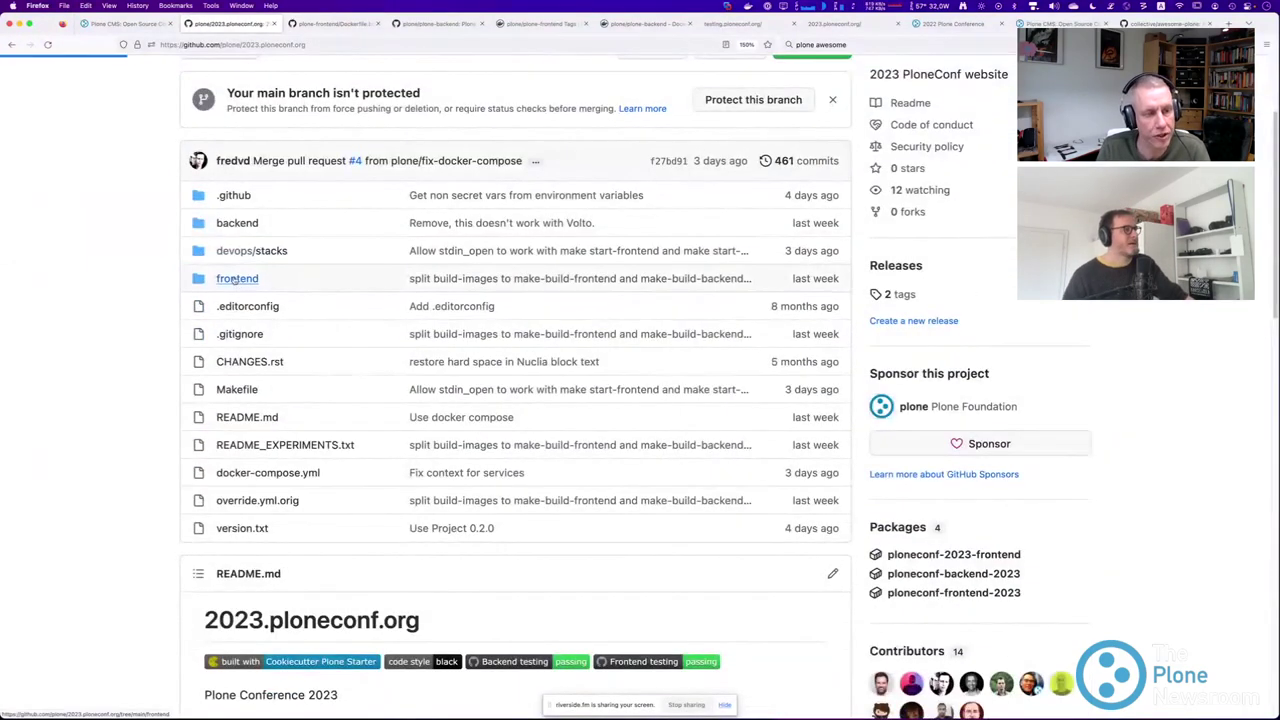
pyautogui.click(237, 278)
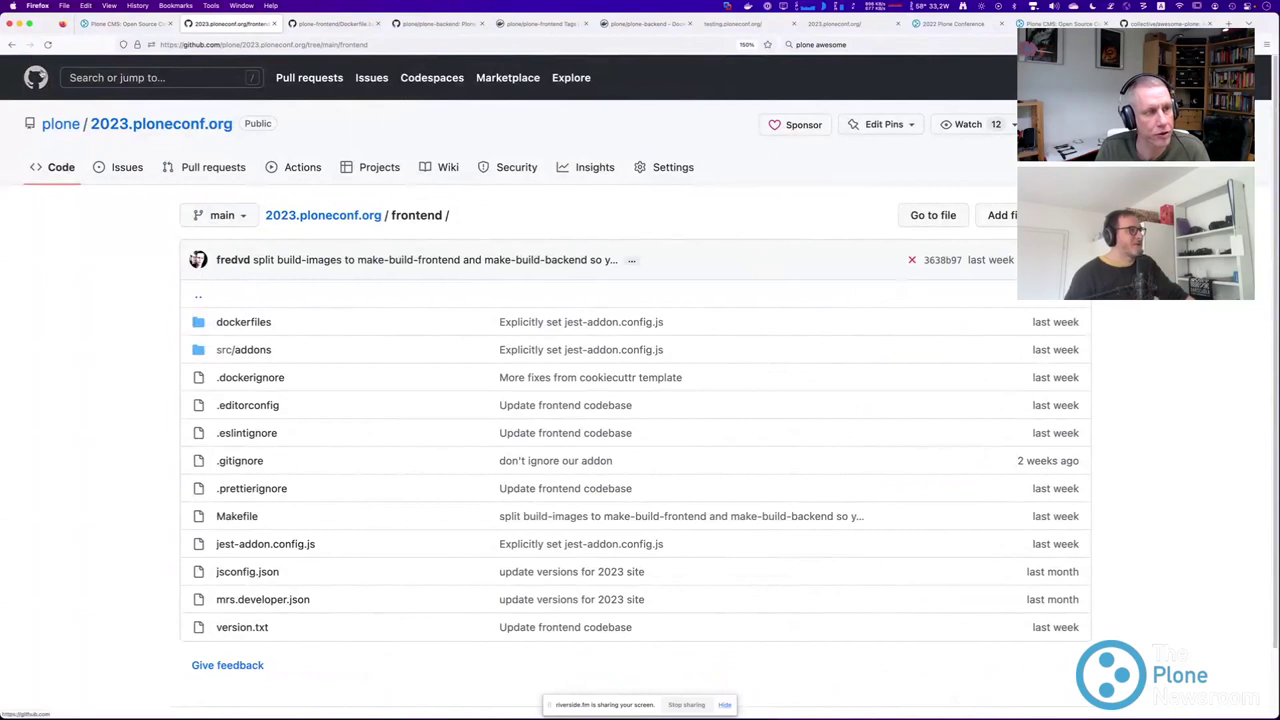
pyautogui.click(10, 44)
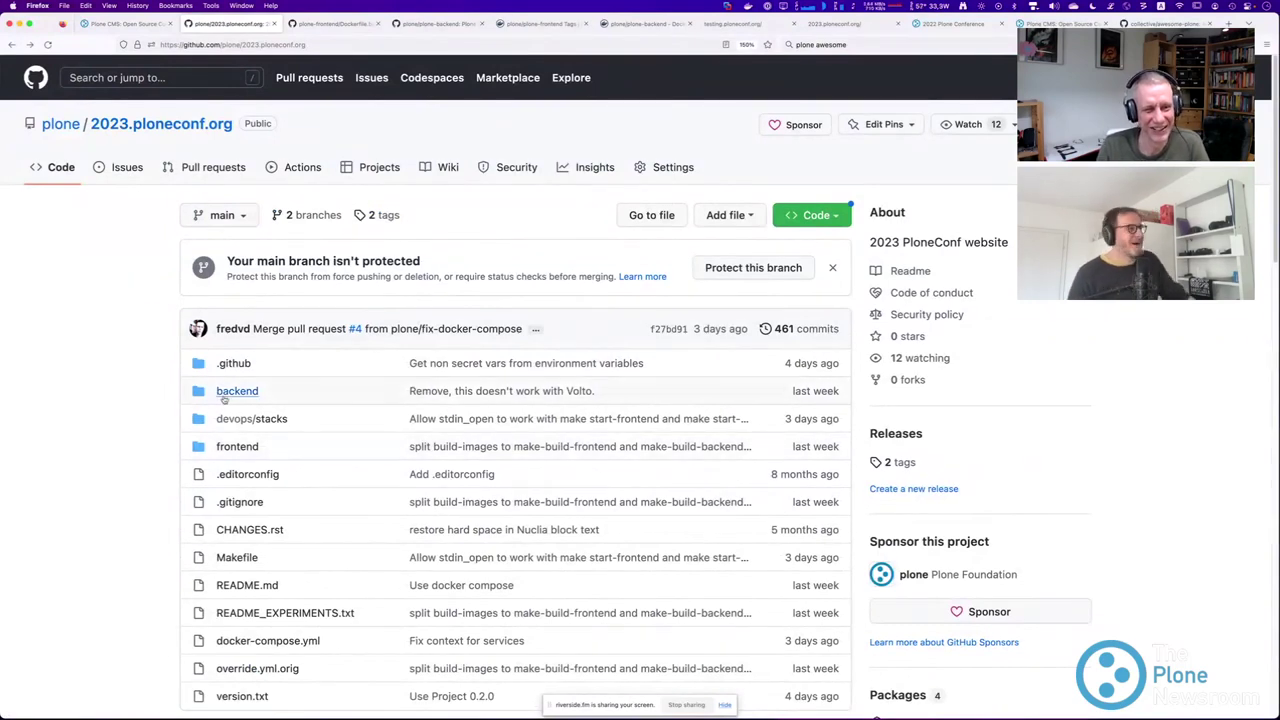
# Open the backend folder from the 2023.ploneconf.org file list.
pyautogui.click(229, 394)
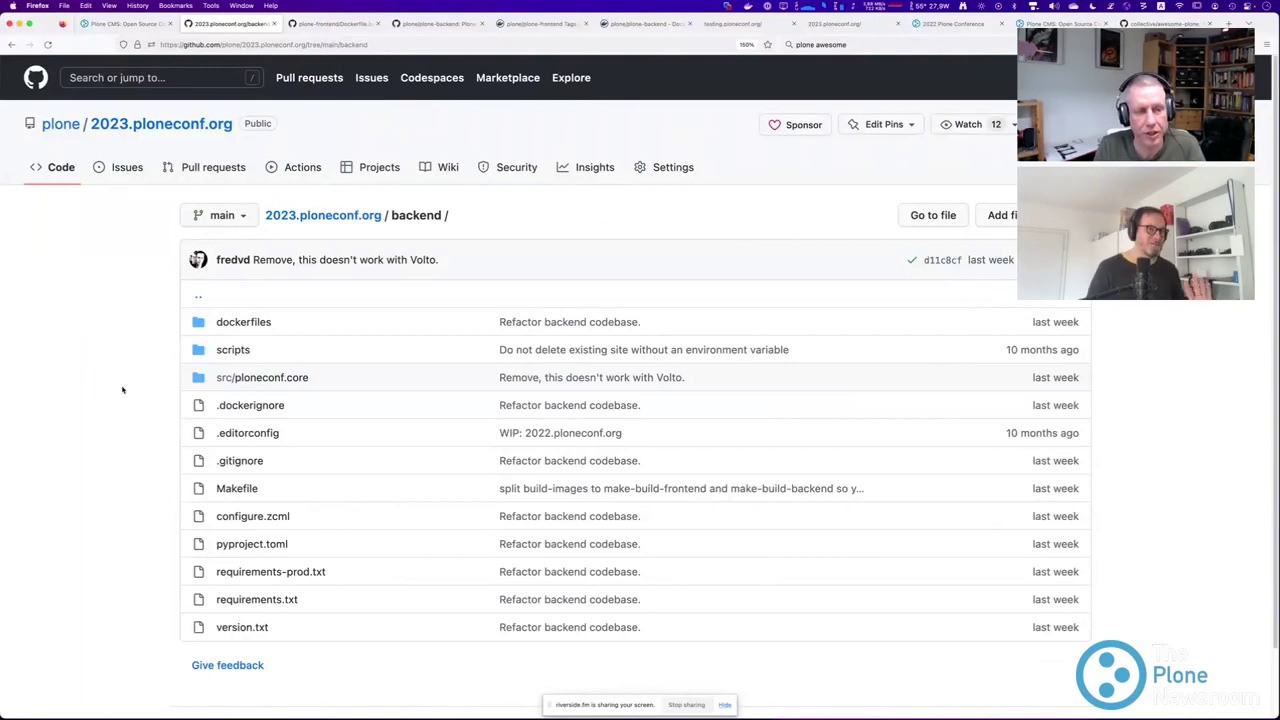
# In backend Dockerfile.dev, highlight the server-dev image, code-copy lines and configure.zcml target on line 11.
pyautogui.click(243, 321)
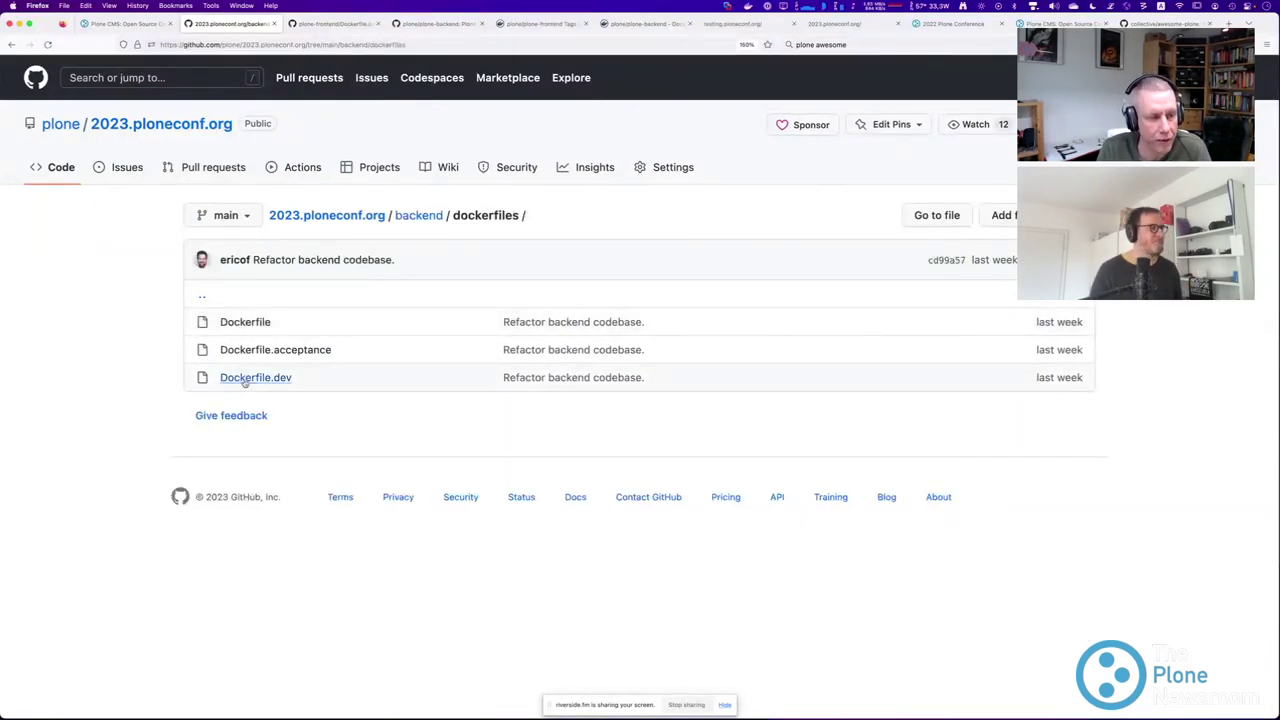
pyautogui.click(280, 380)
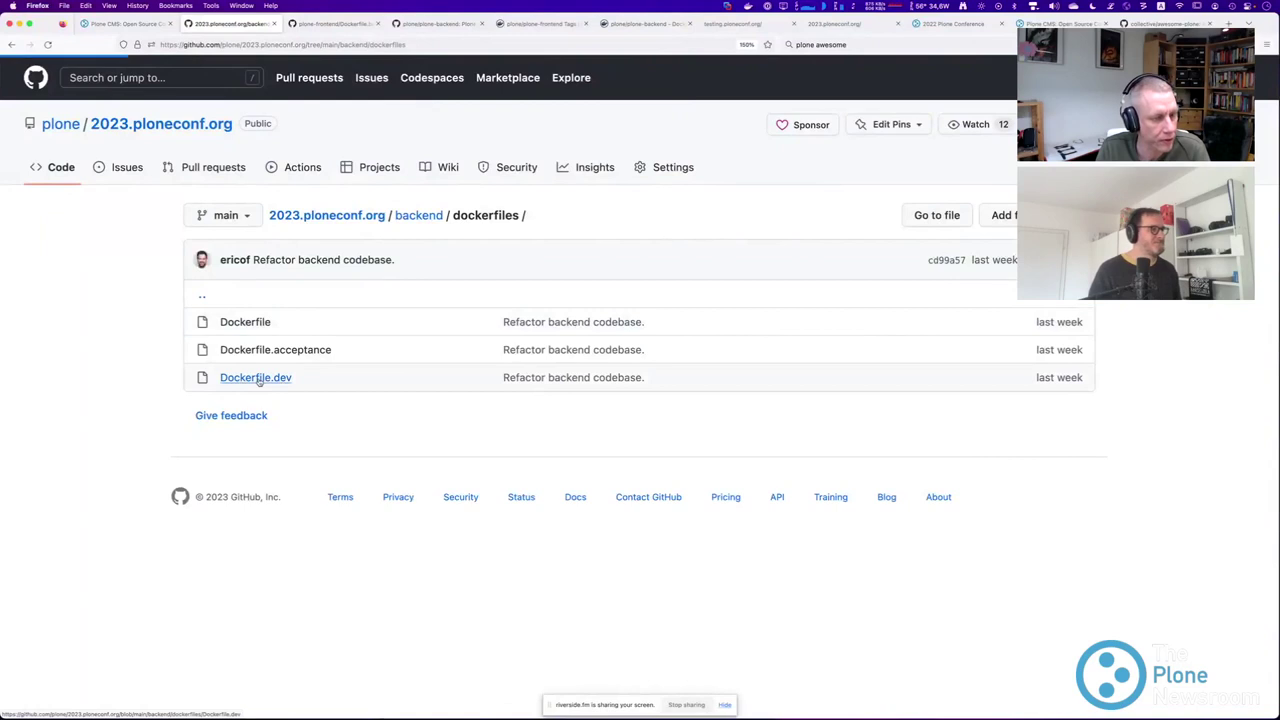
pyautogui.moveTo(254, 405); pyautogui.dragTo(436, 406)
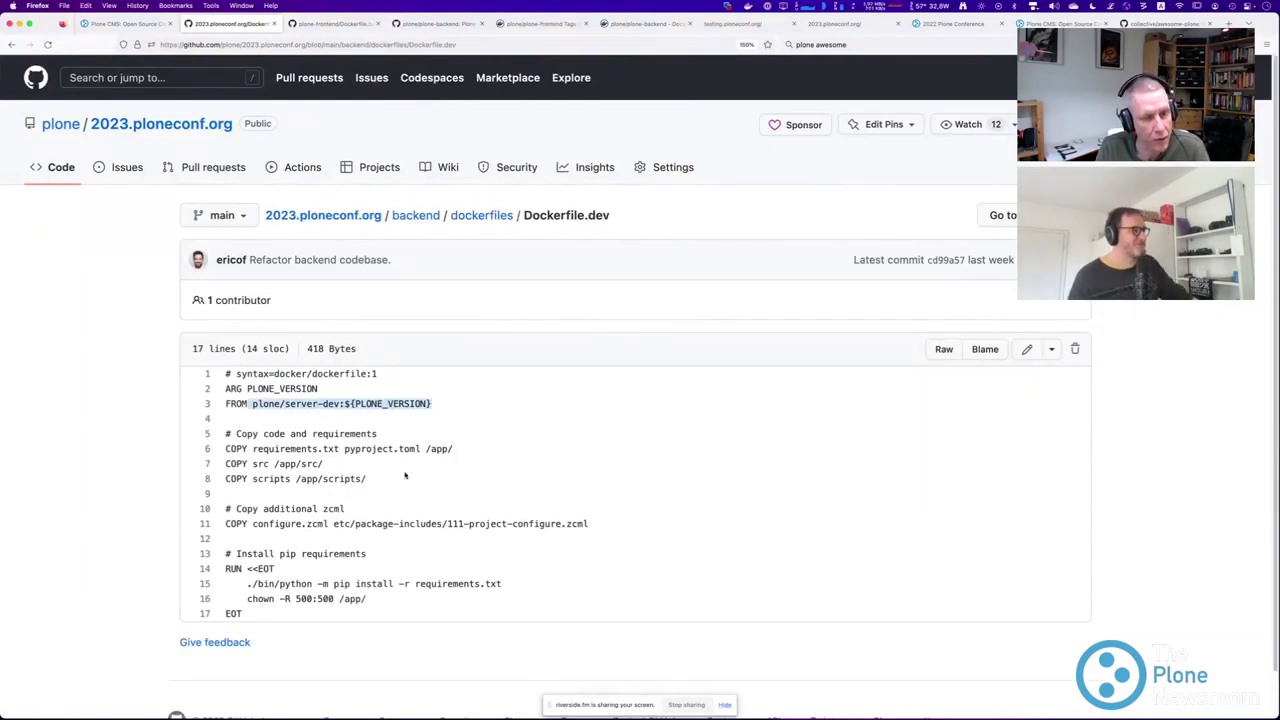
pyautogui.scroll(-2, 405, 476)
pyautogui.moveTo(232, 386); pyautogui.dragTo(377, 438)
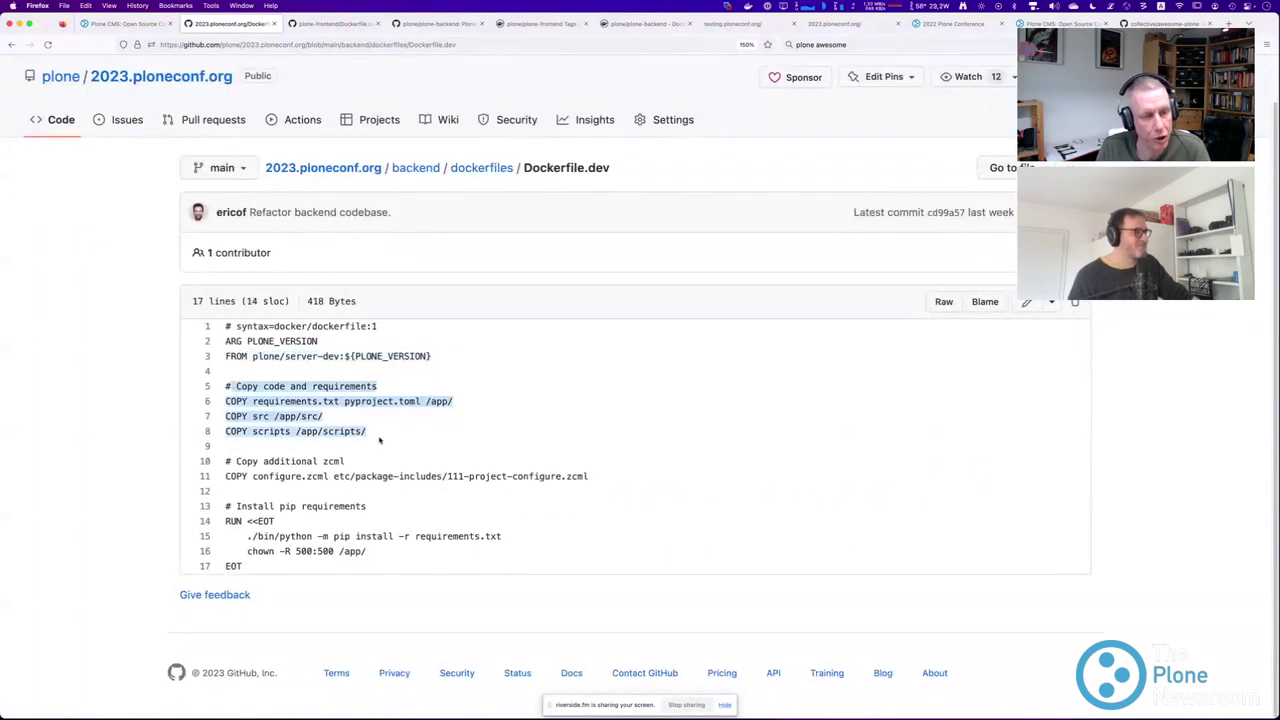
pyautogui.moveTo(250, 477); pyautogui.dragTo(469, 489)
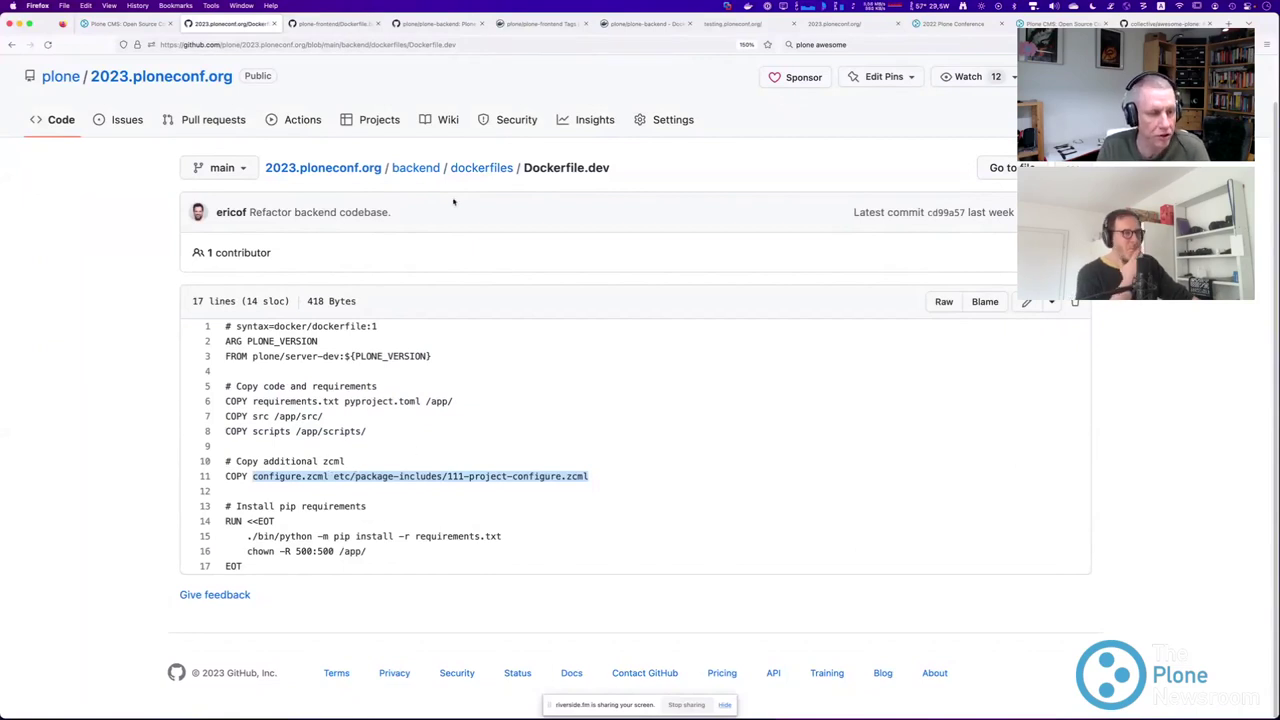
pyautogui.click(481, 168)
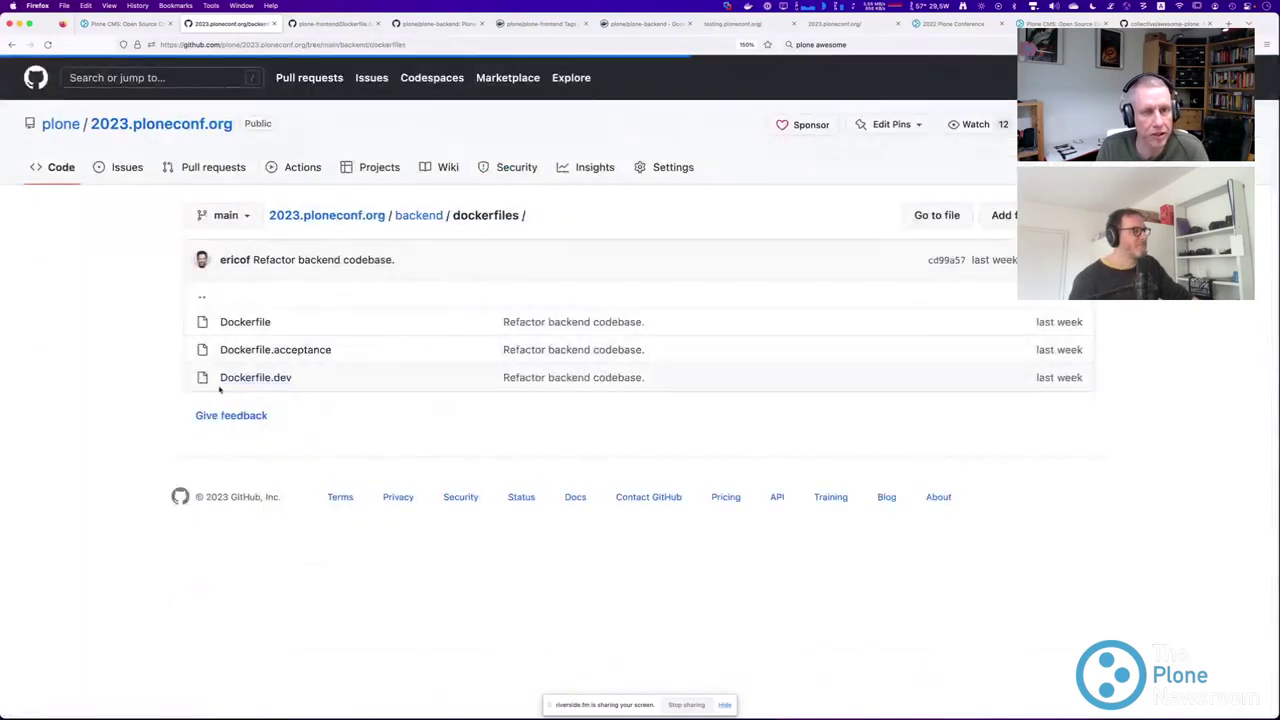
pyautogui.click(270, 350)
# Highlight Dockerfile.acceptance's server-acceptance image, profile settings, copy and pip install lines, then return to backend.
pyautogui.scroll(-1, 142, 350)
pyautogui.scroll(-2, 142, 350)
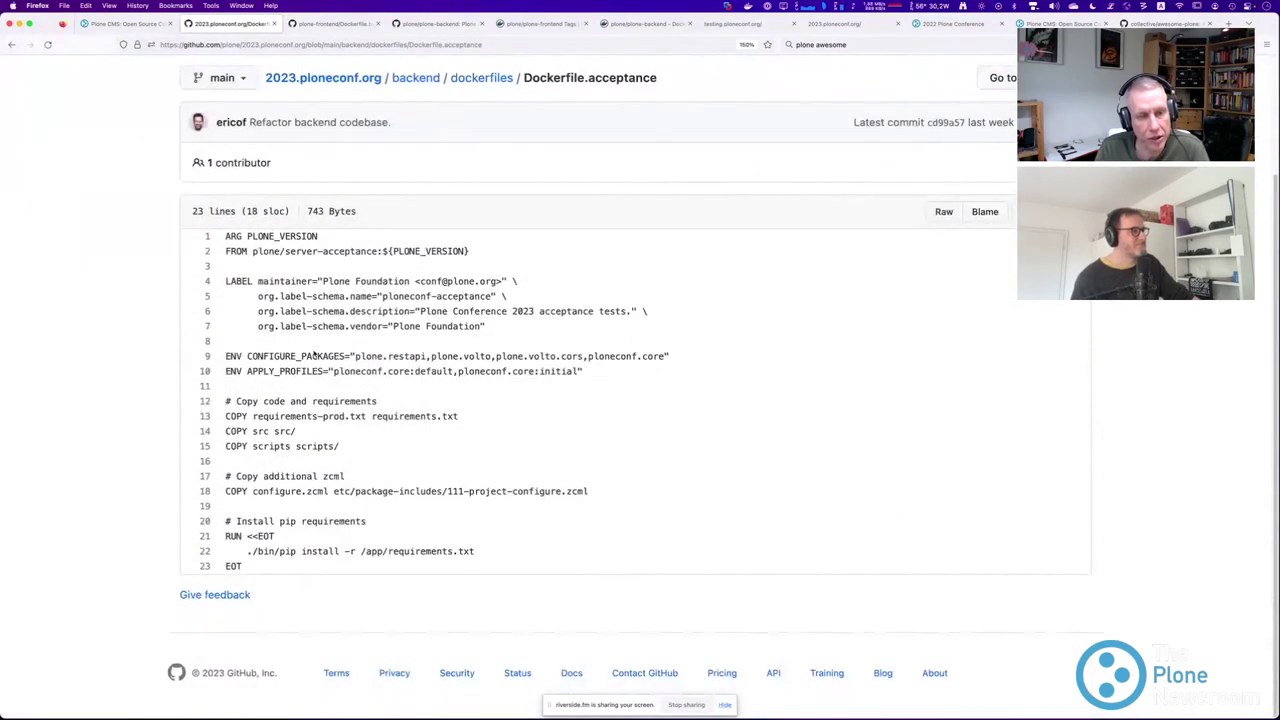
pyautogui.moveTo(583, 371); pyautogui.dragTo(268, 356)
pyautogui.moveTo(253, 251); pyautogui.dragTo(381, 251)
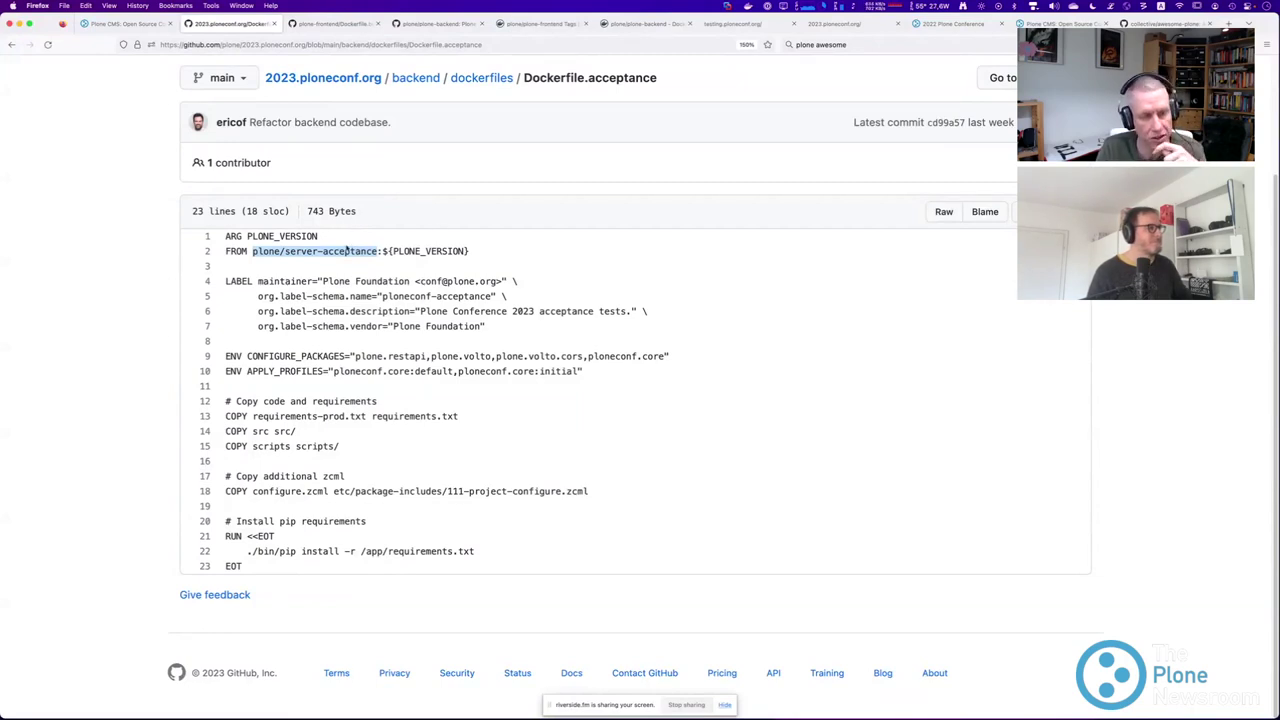
pyautogui.moveTo(295, 281); pyautogui.dragTo(343, 450)
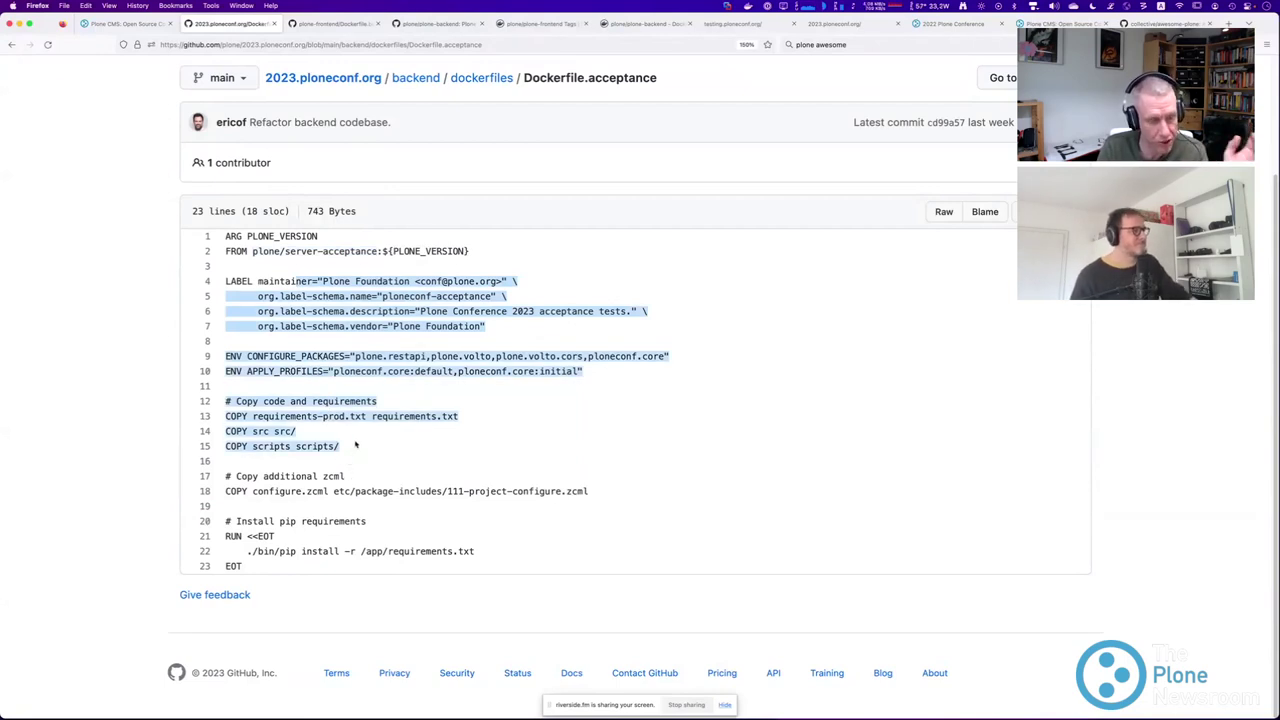
pyautogui.moveTo(476, 551); pyautogui.dragTo(251, 516)
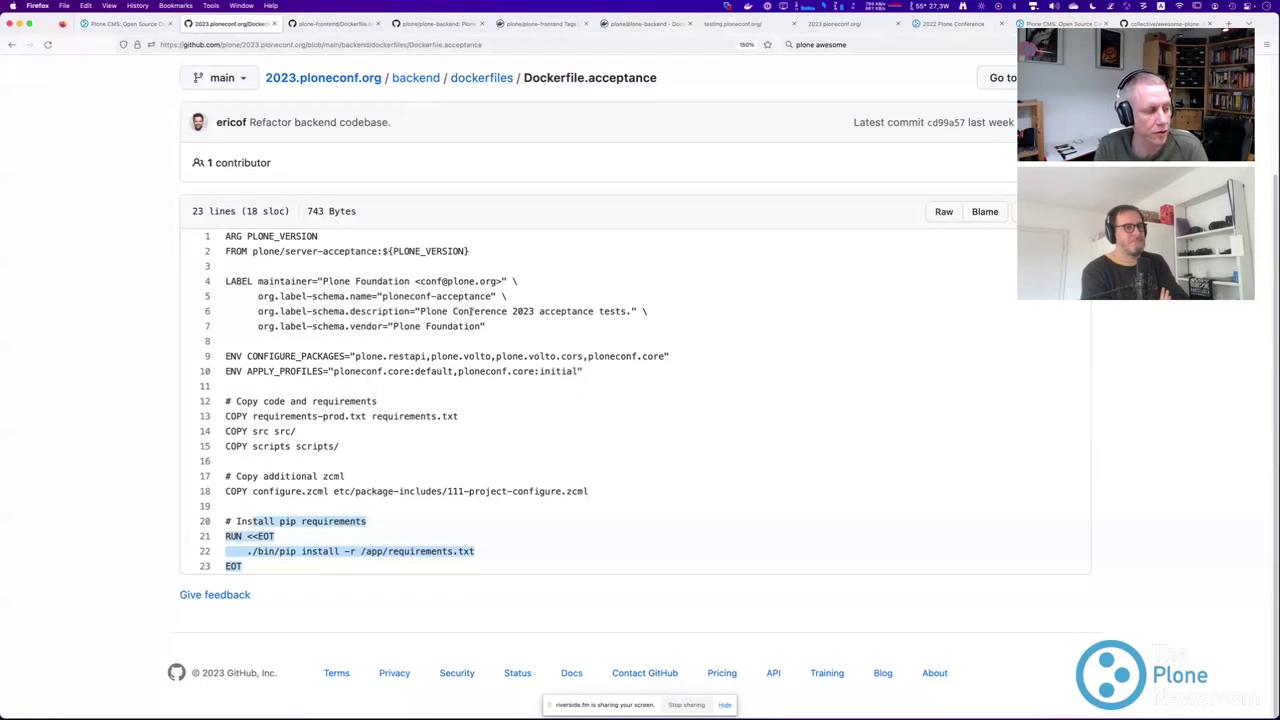
pyautogui.click(415, 79)
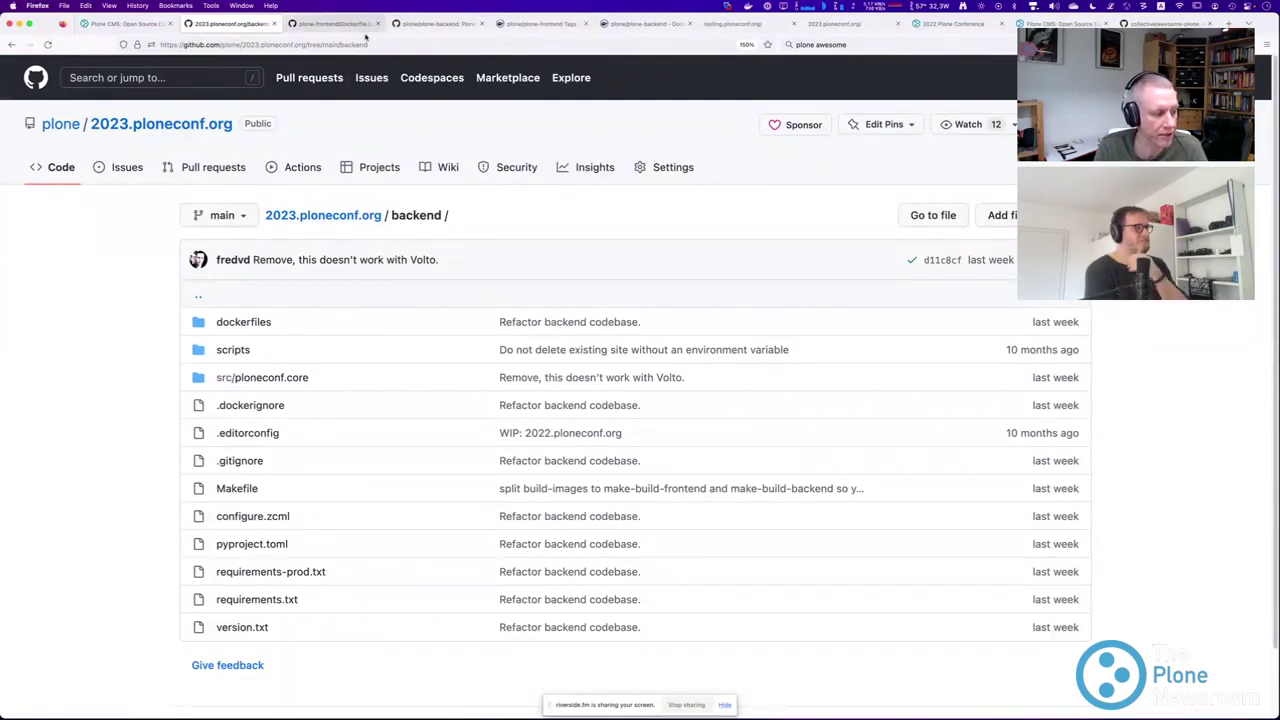
# Go from the backend dockerfiles folder to the repository root and zoom the page in to 170%.
pyautogui.scroll(-2, 118, 336)
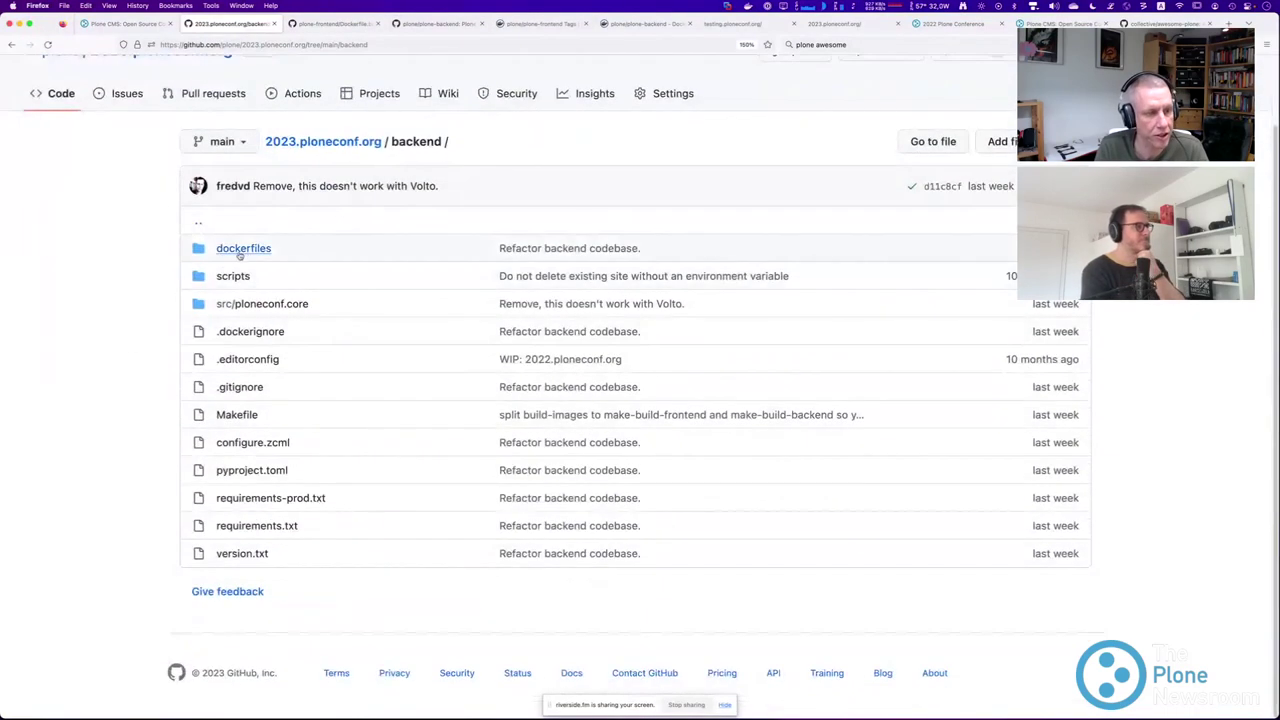
pyautogui.click(236, 249)
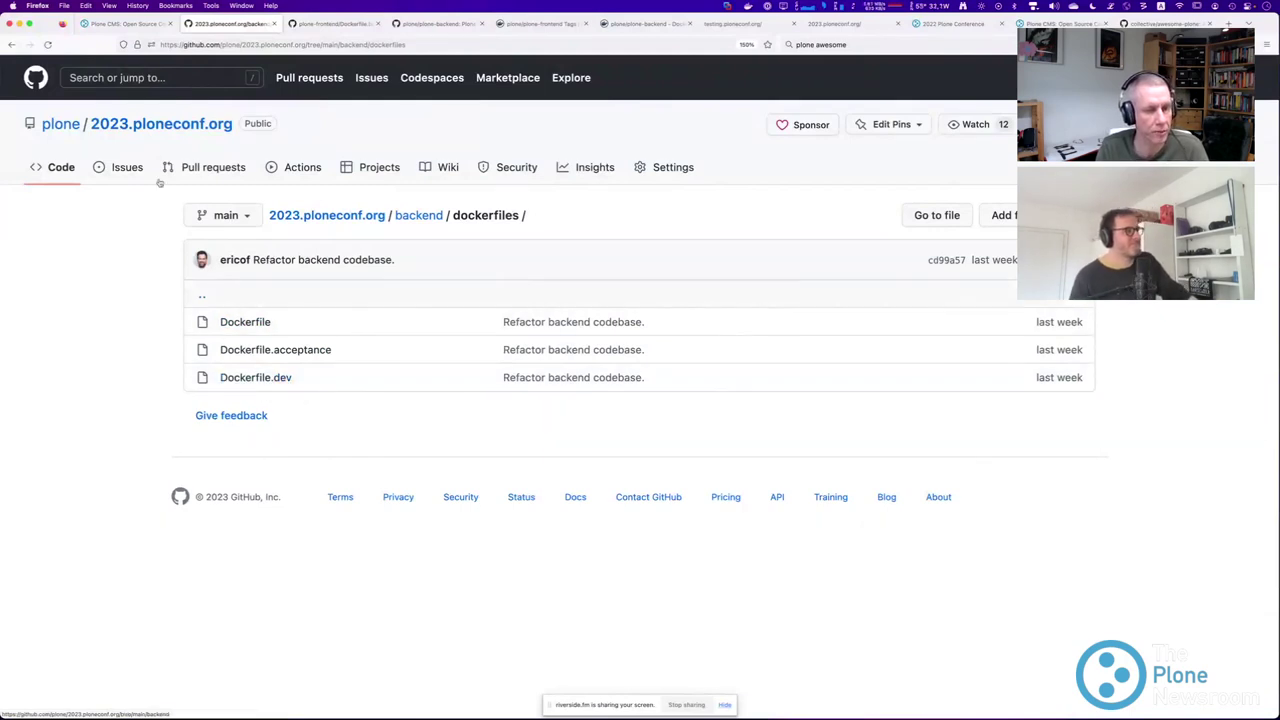
pyautogui.click(358, 218)
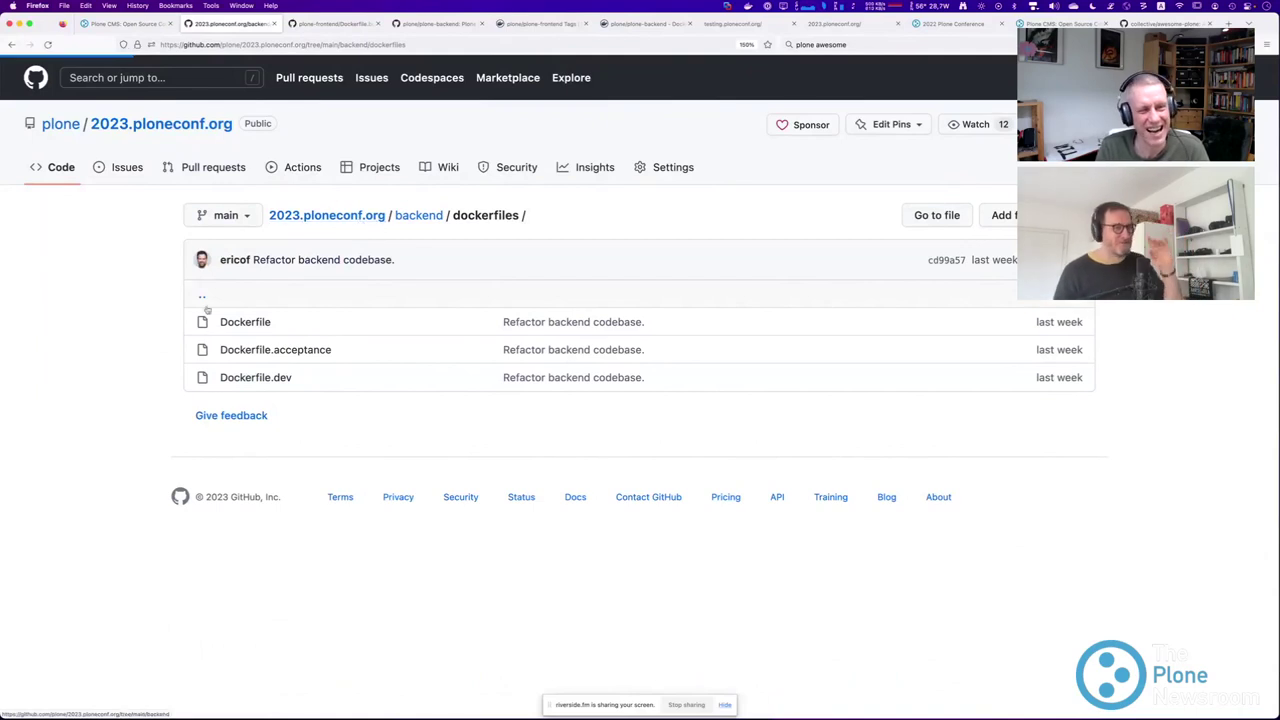
pyautogui.scroll(-1, 148, 328)
pyautogui.scroll(-1, 148, 328)
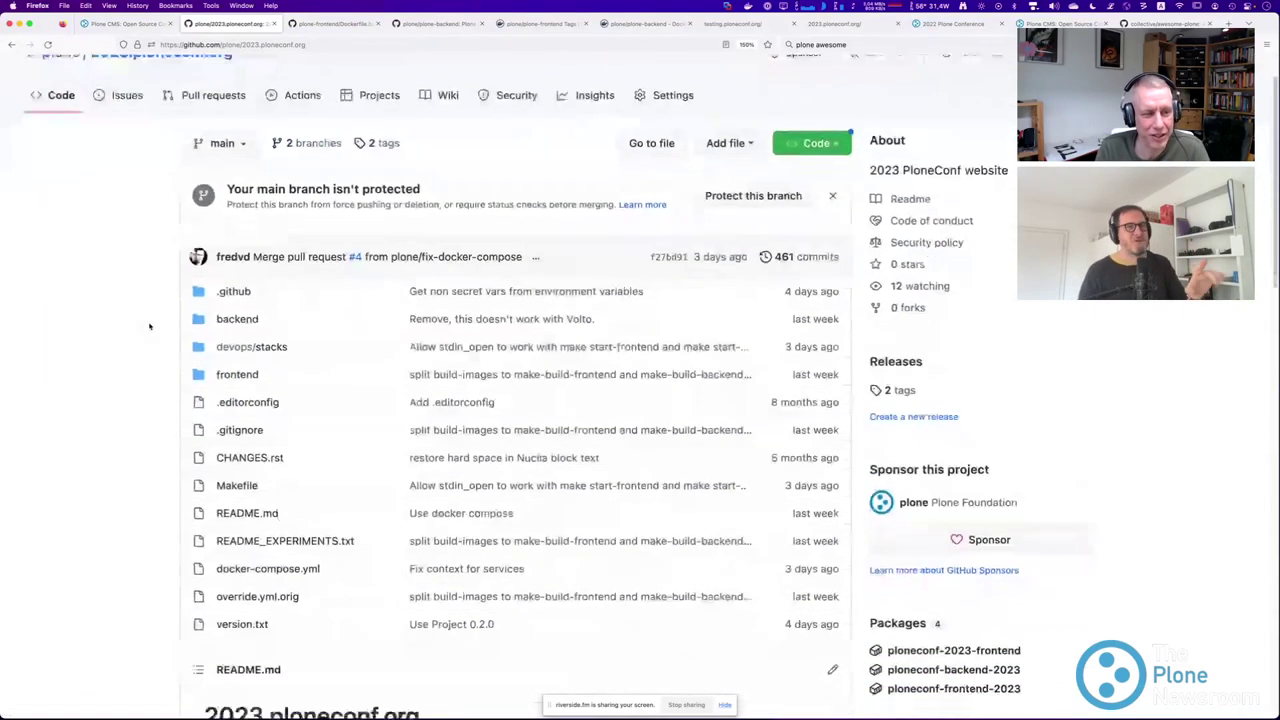
pyautogui.press('super+plus')
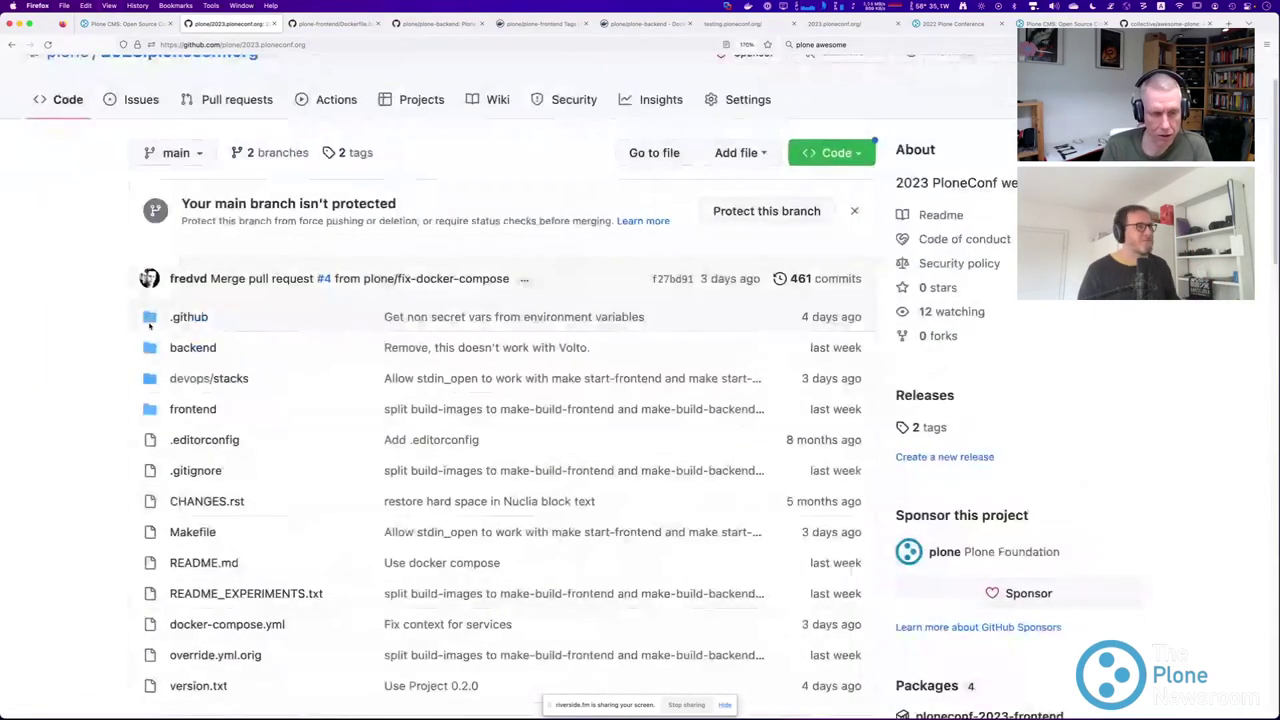
pyautogui.scroll(-1, 108, 356)
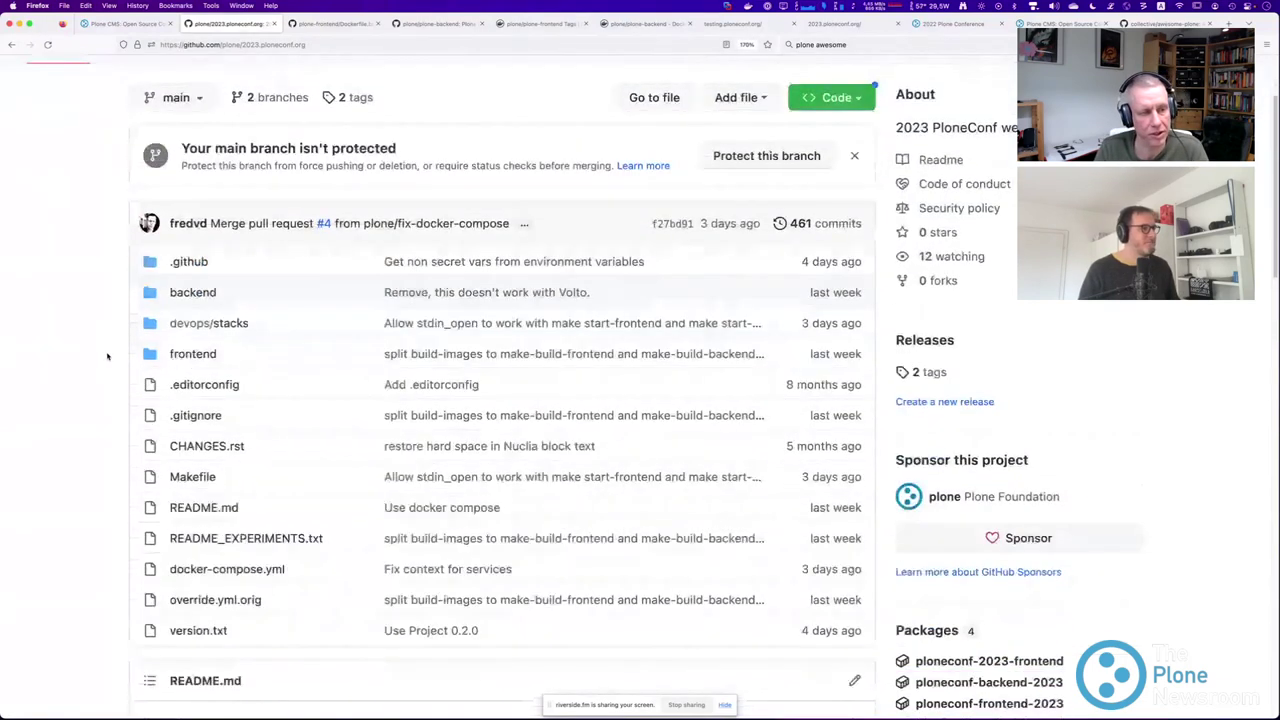
pyautogui.click(192, 331)
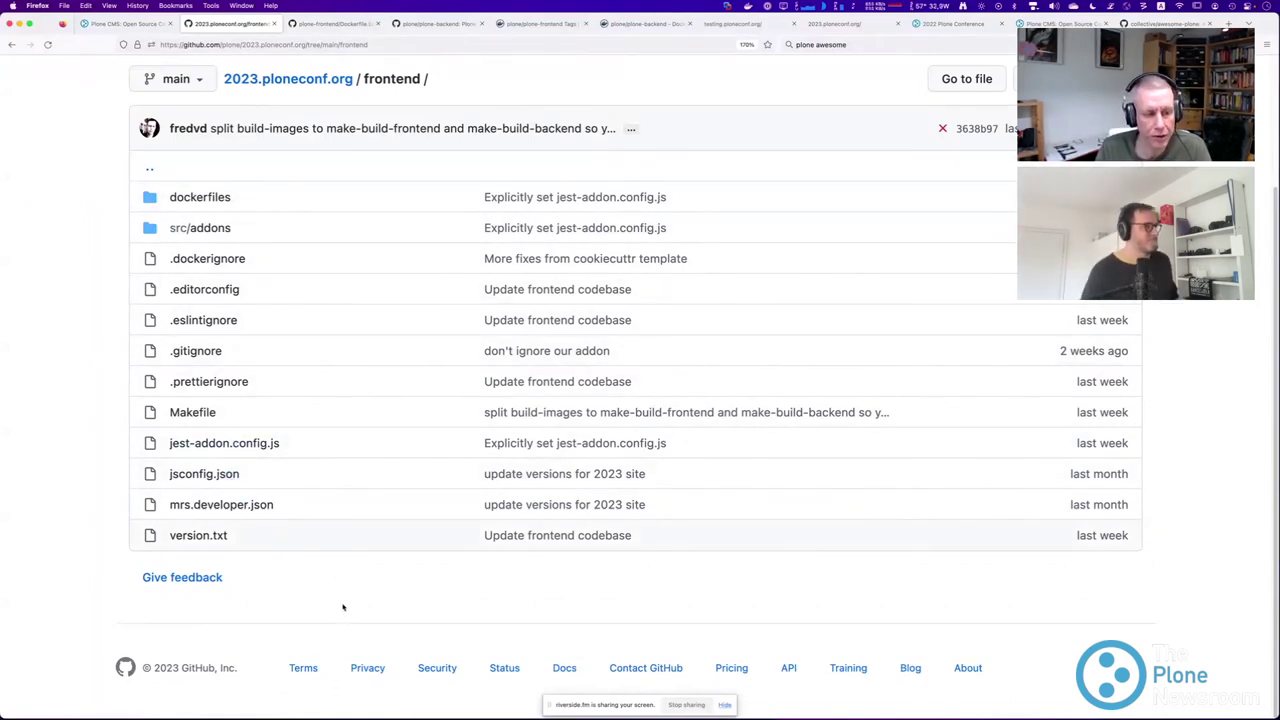
# Open a new blank Firefox tab.
pyautogui.press('super+t')
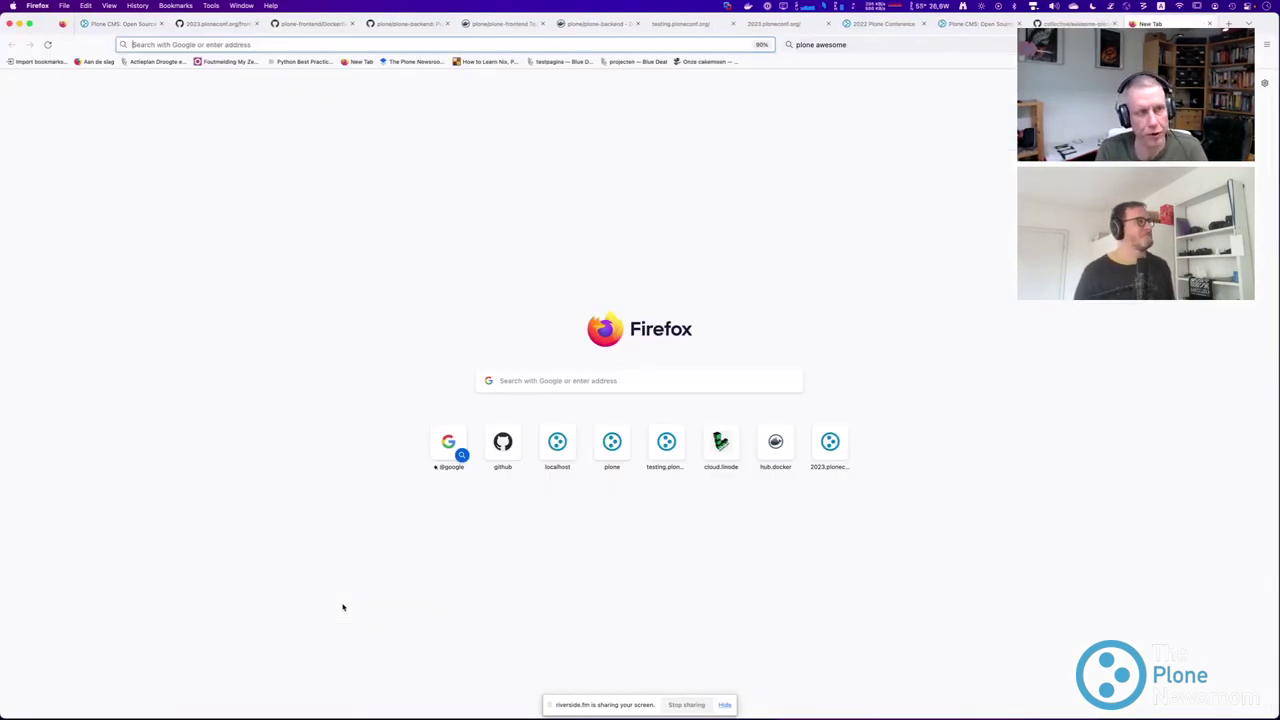
# Load 6.docs.plone.org, zoom in, highlight the intro and audience list, and go to Install.
pyautogui.write('6.docs')
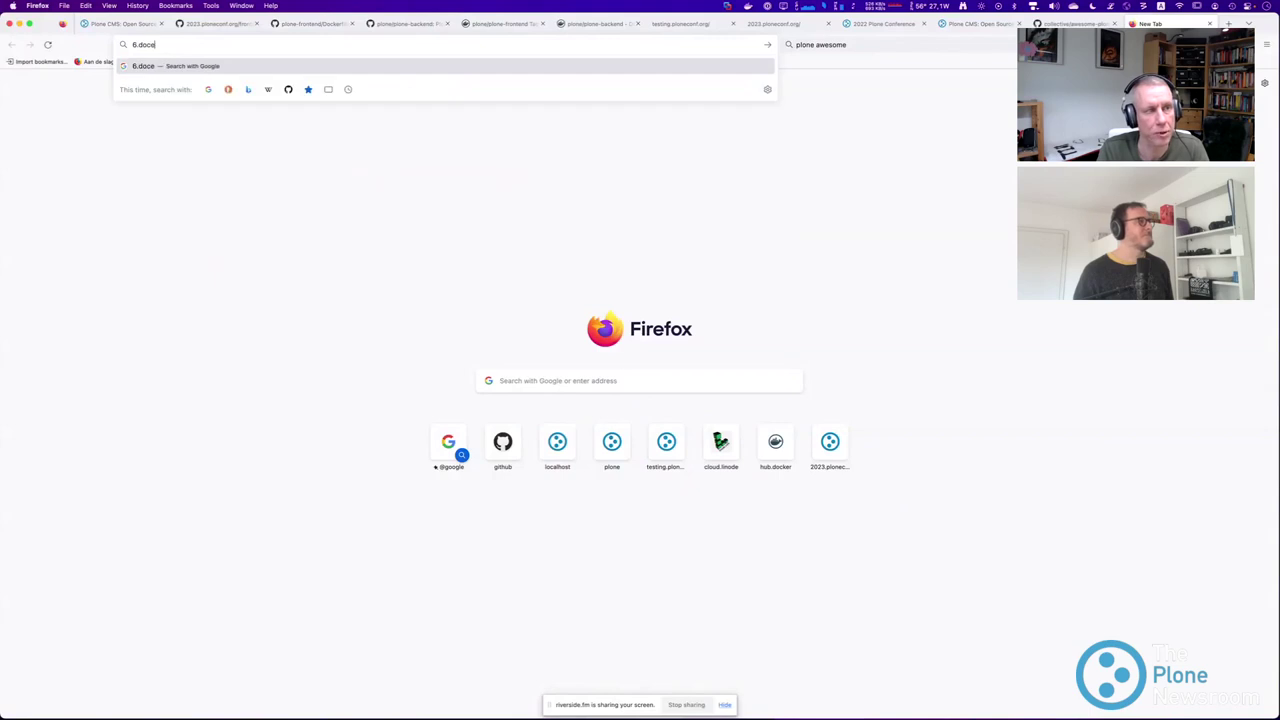
pyautogui.write('.plone.org')
pyautogui.press('Return')
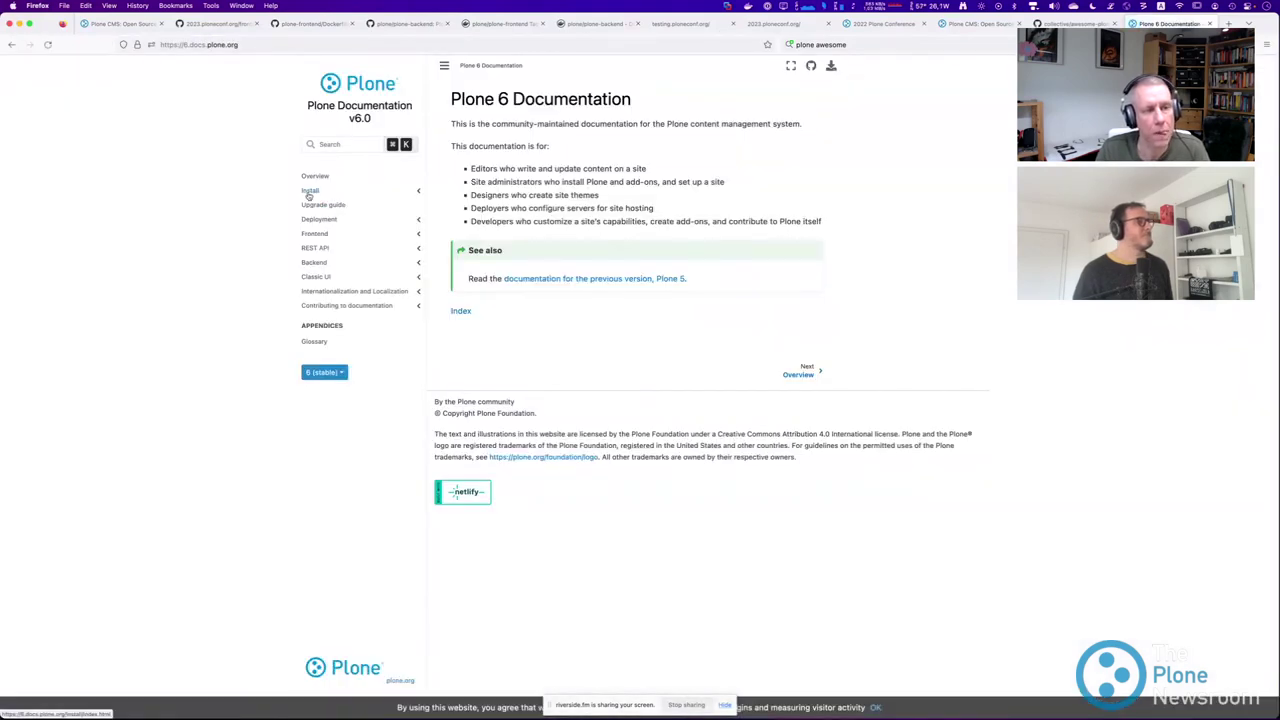
pyautogui.press('super+plus')
pyautogui.press('super+plus')
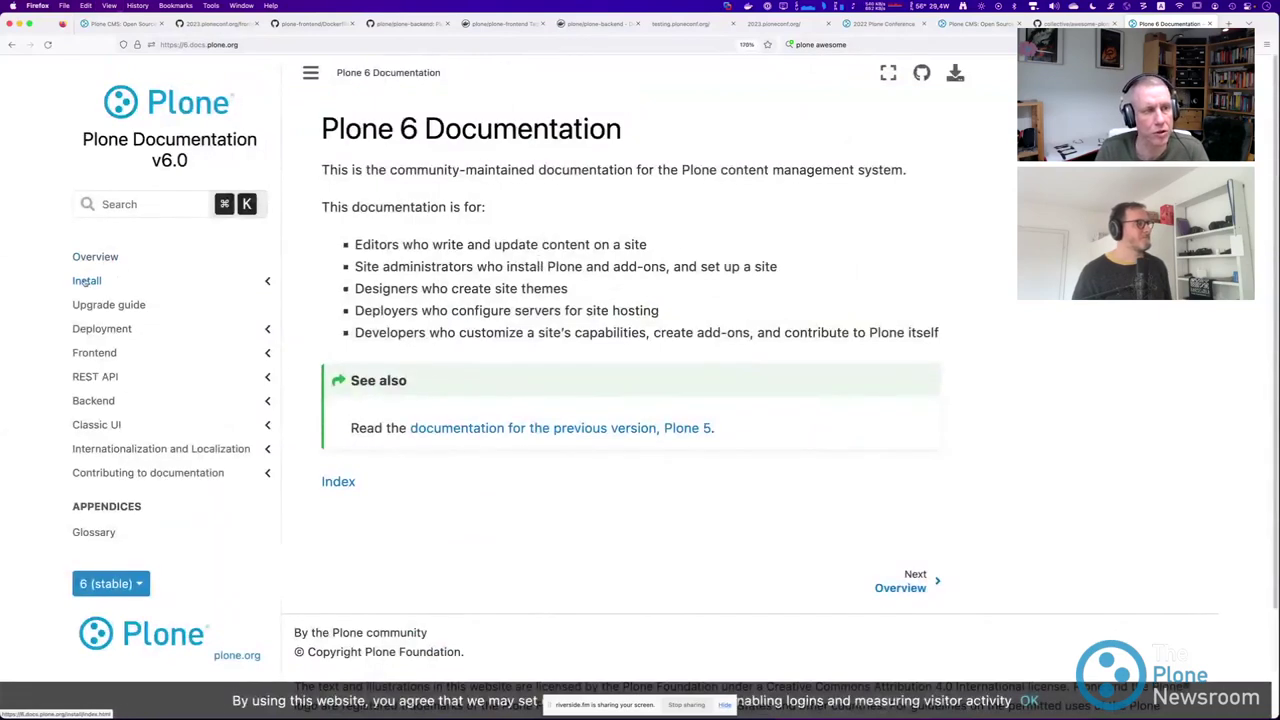
pyautogui.moveTo(401, 238); pyautogui.dragTo(660, 310)
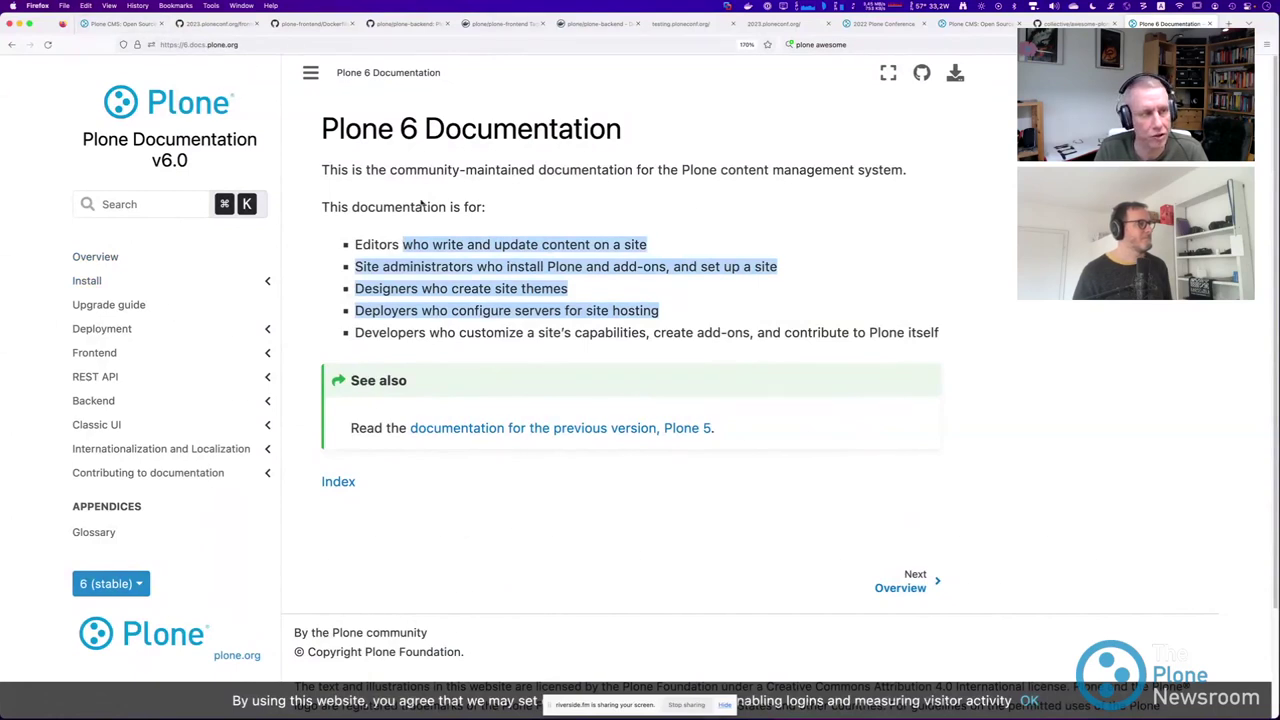
pyautogui.moveTo(488, 207); pyautogui.dragTo(446, 136)
pyautogui.click(372, 142)
pyautogui.click(95, 280)
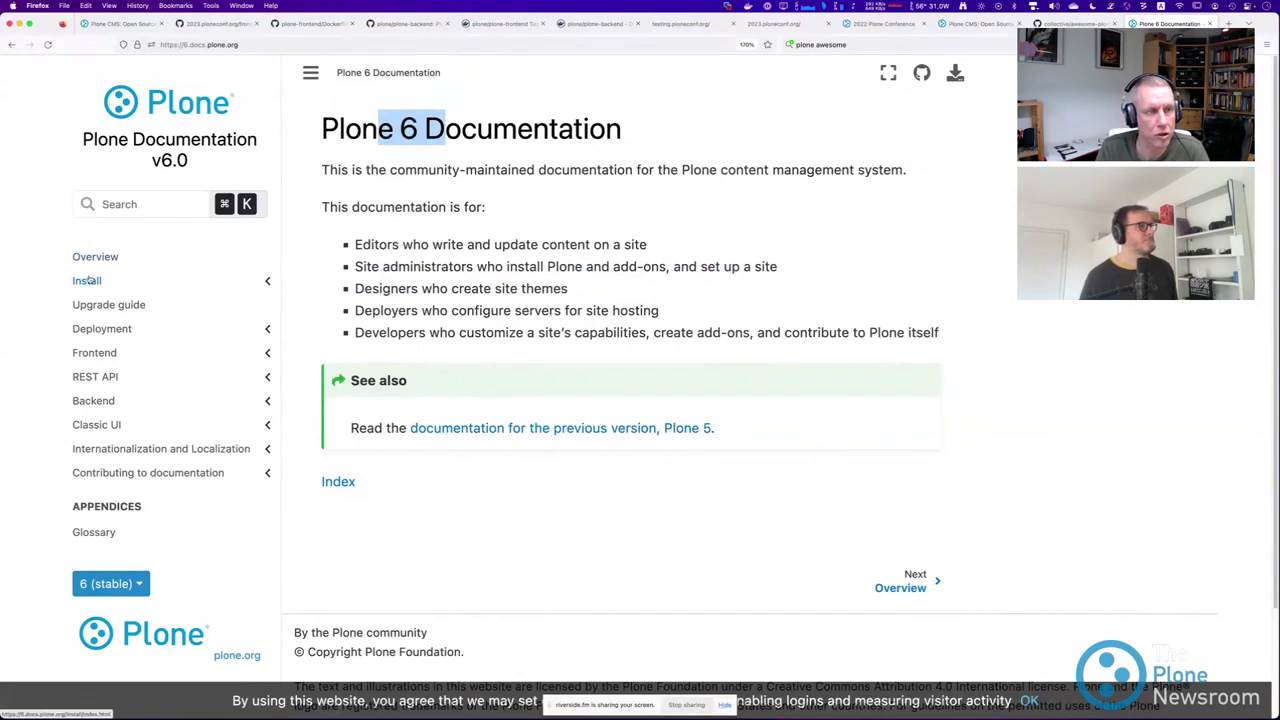
pyautogui.scroll(-2, 193, 322)
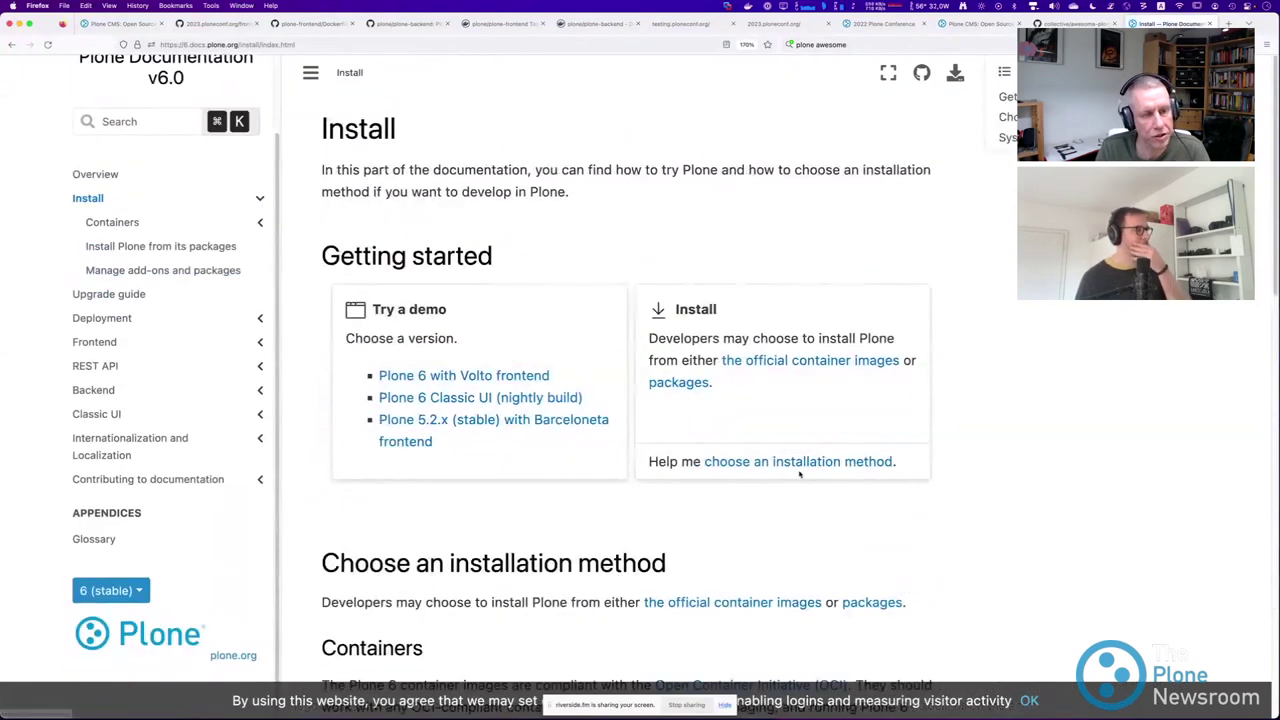
# Open the Install Plone from its packages guide and highlight the cookiecutter pip install command.
pyautogui.scroll(-5, 630, 400)
pyautogui.scroll(-5, 493, 514)
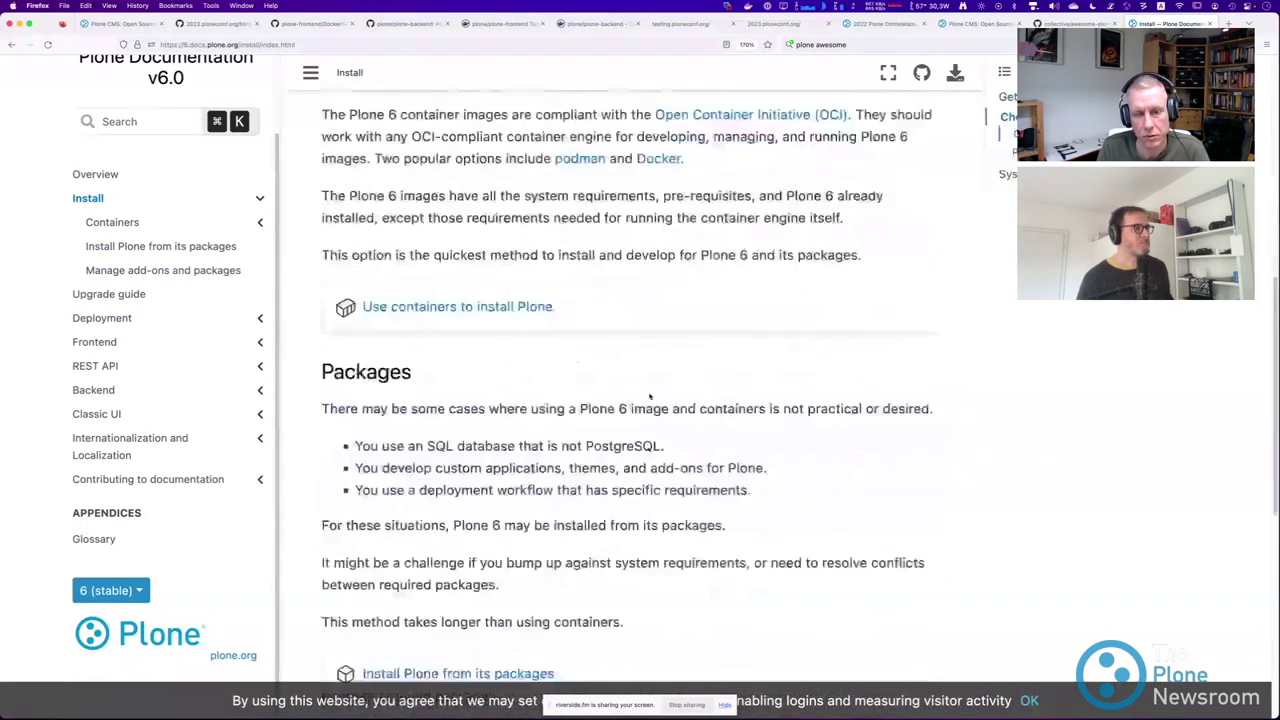
pyautogui.click(493, 514)
pyautogui.scroll(-10, 459, 366)
pyautogui.scroll(-7, 459, 366)
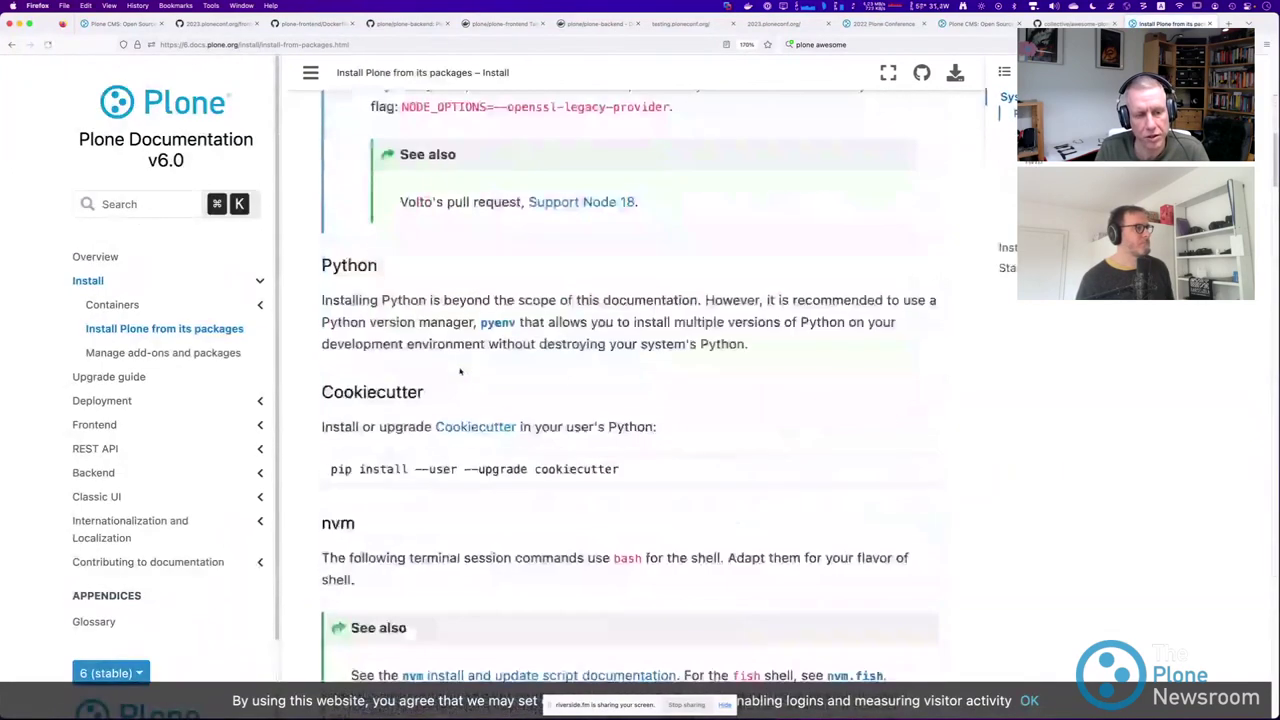
pyautogui.moveTo(620, 240); pyautogui.dragTo(326, 247)
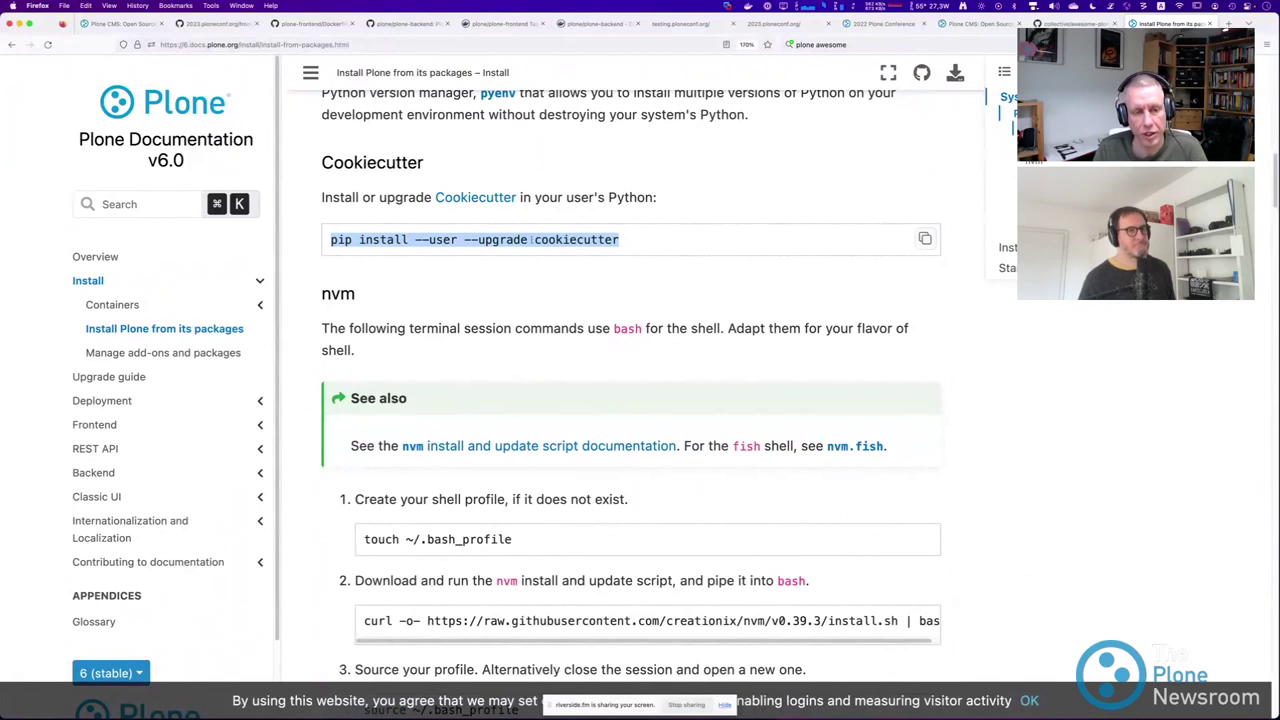
# Highlight the cookiecutter project skeleton command, then return to the GitHub frontend folder.
pyautogui.scroll(-10, 551, 243)
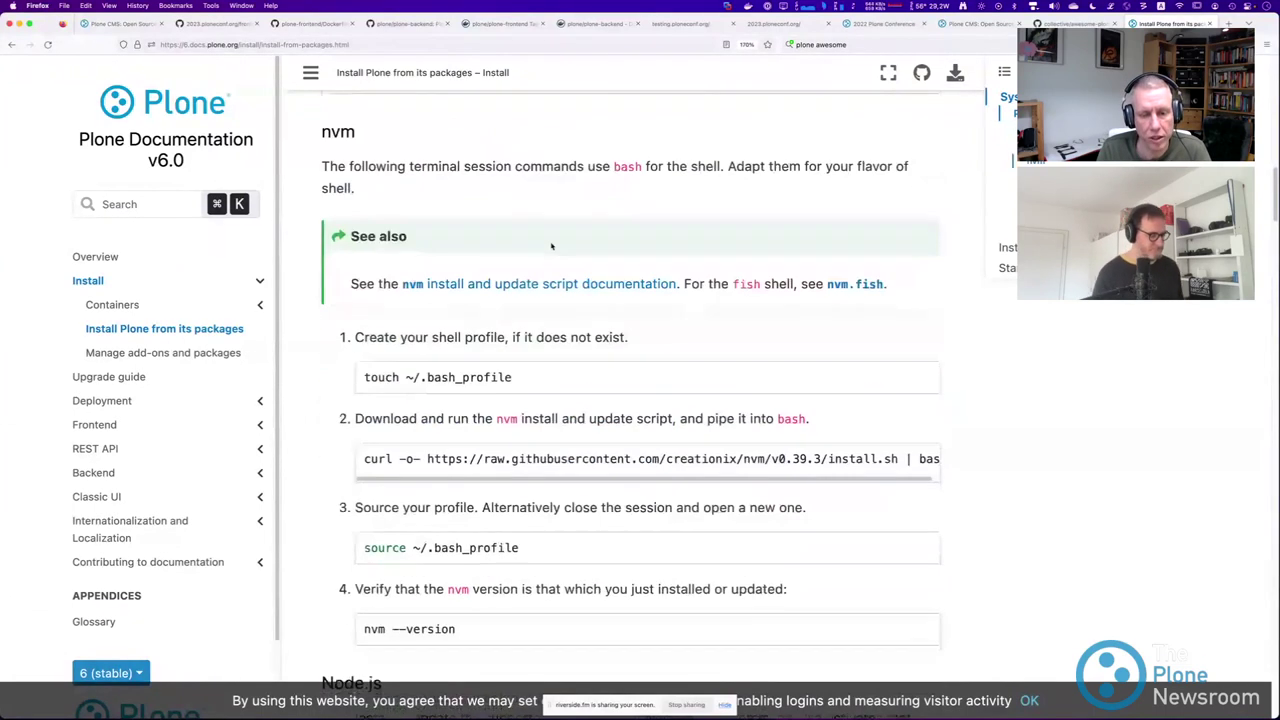
pyautogui.scroll(-5, 551, 247)
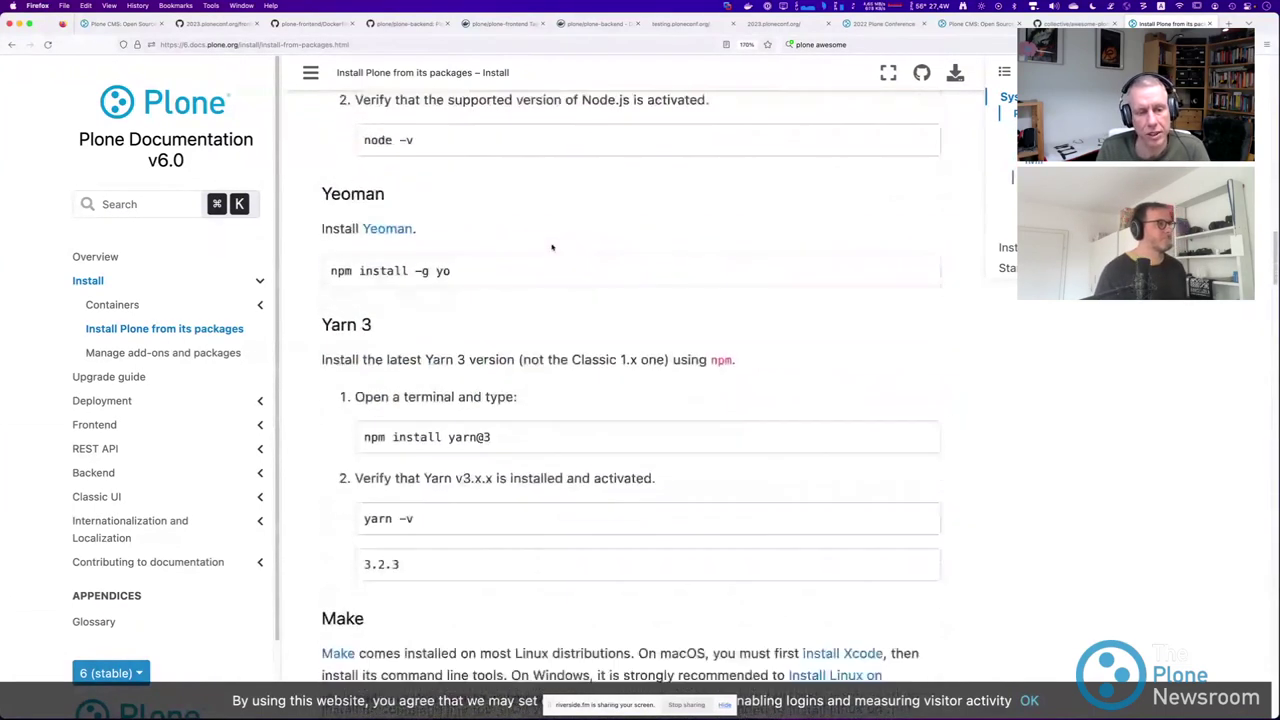
pyautogui.moveTo(1276, 290); pyautogui.dragTo(1276, 330)
pyautogui.scroll(-3, 854, 381)
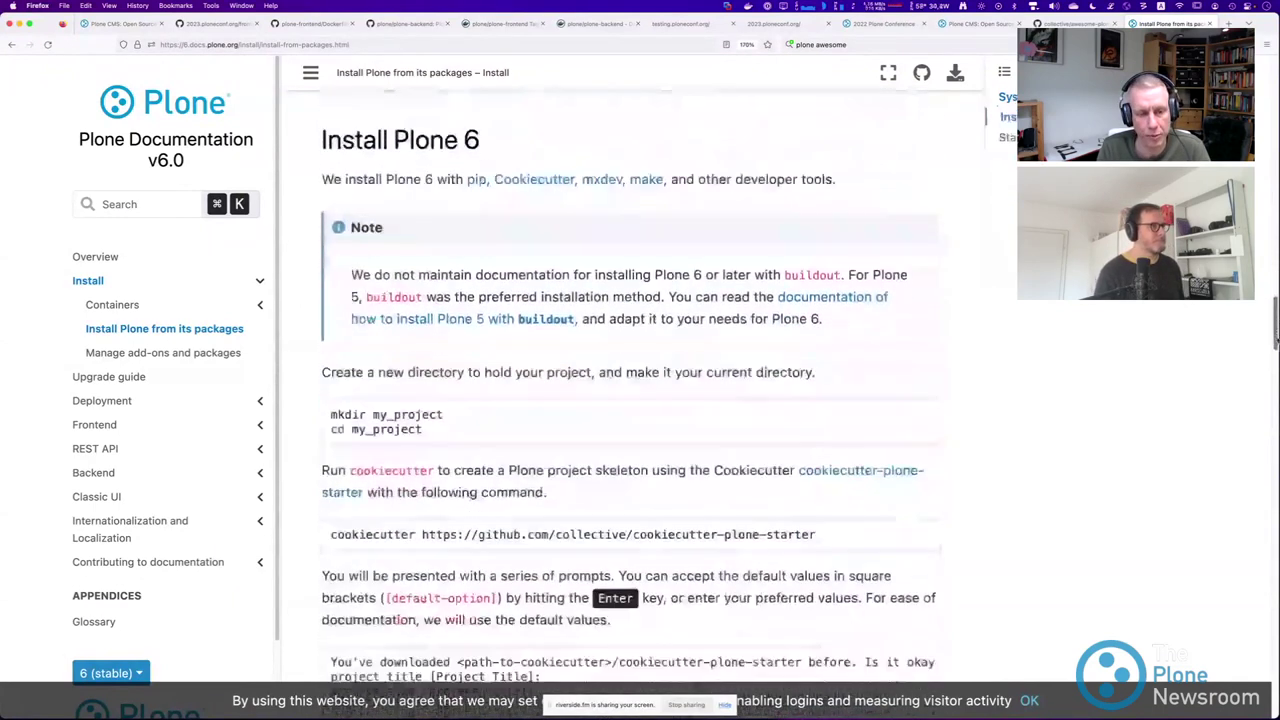
pyautogui.moveTo(854, 381); pyautogui.dragTo(287, 372)
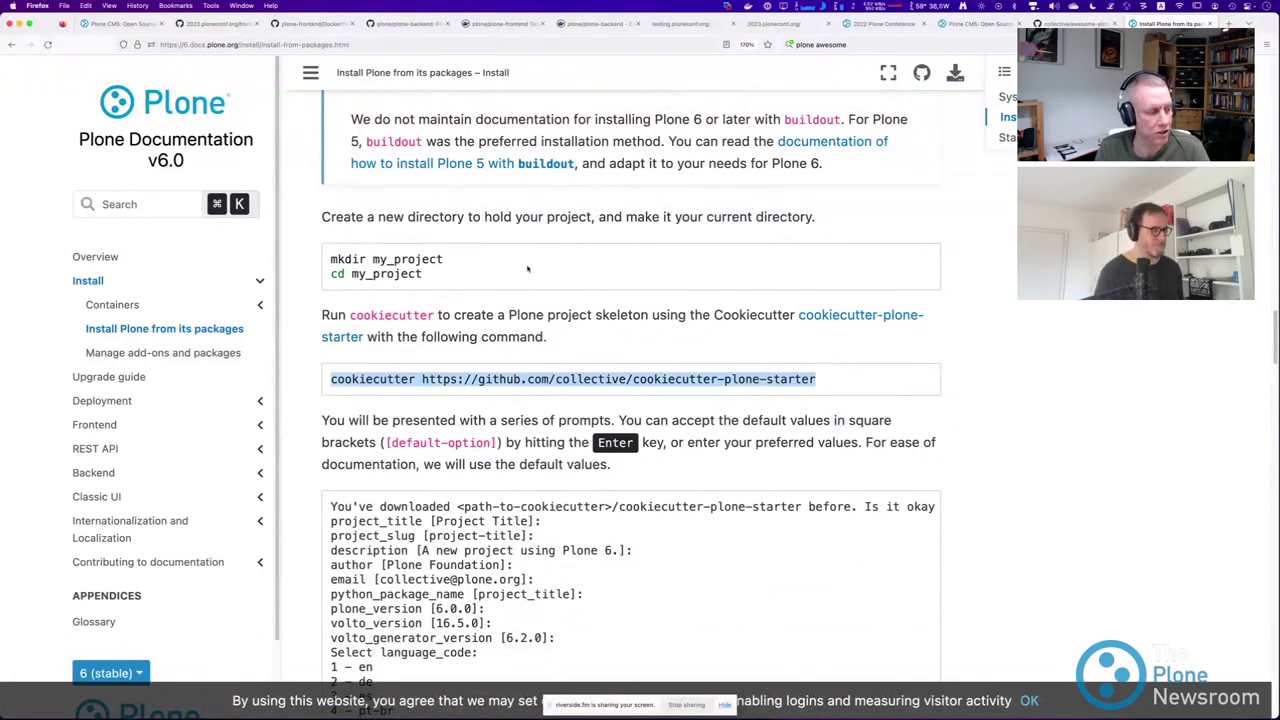
pyautogui.click(212, 26)
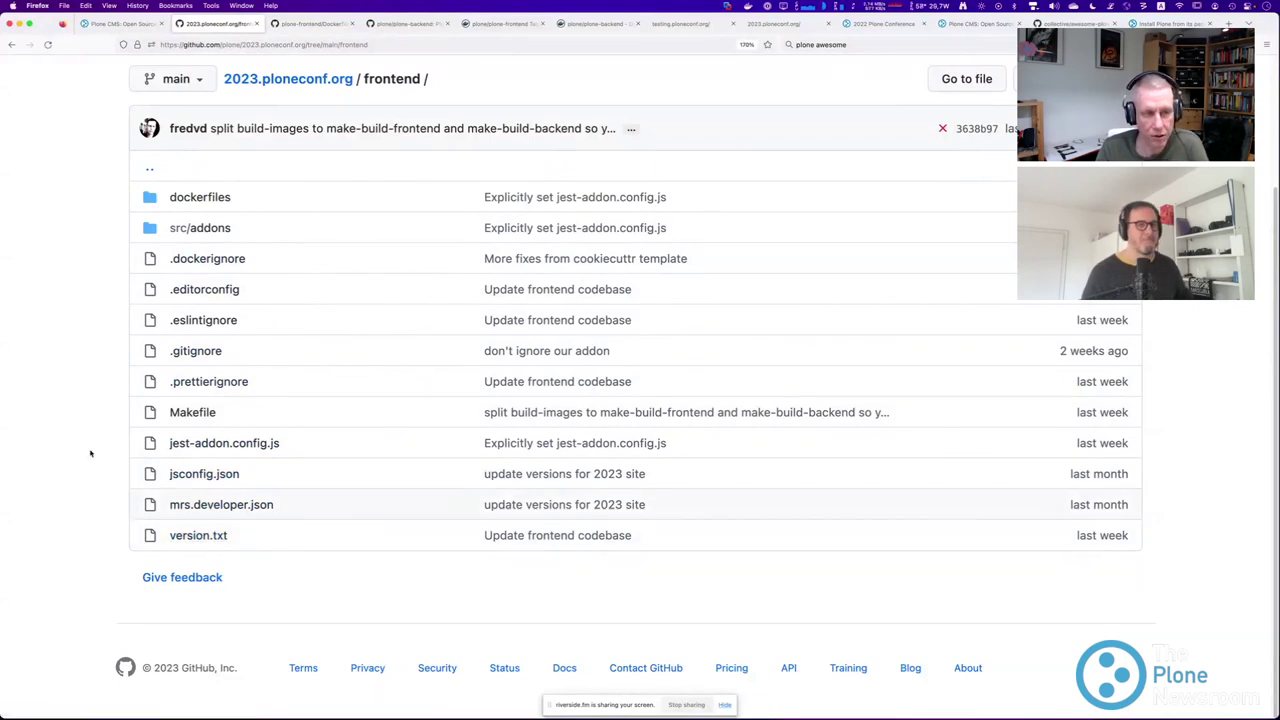
# Open src/addons/volto-conf2023-theme/package.json and view its add-ons and dependencies.
pyautogui.click(203, 232)
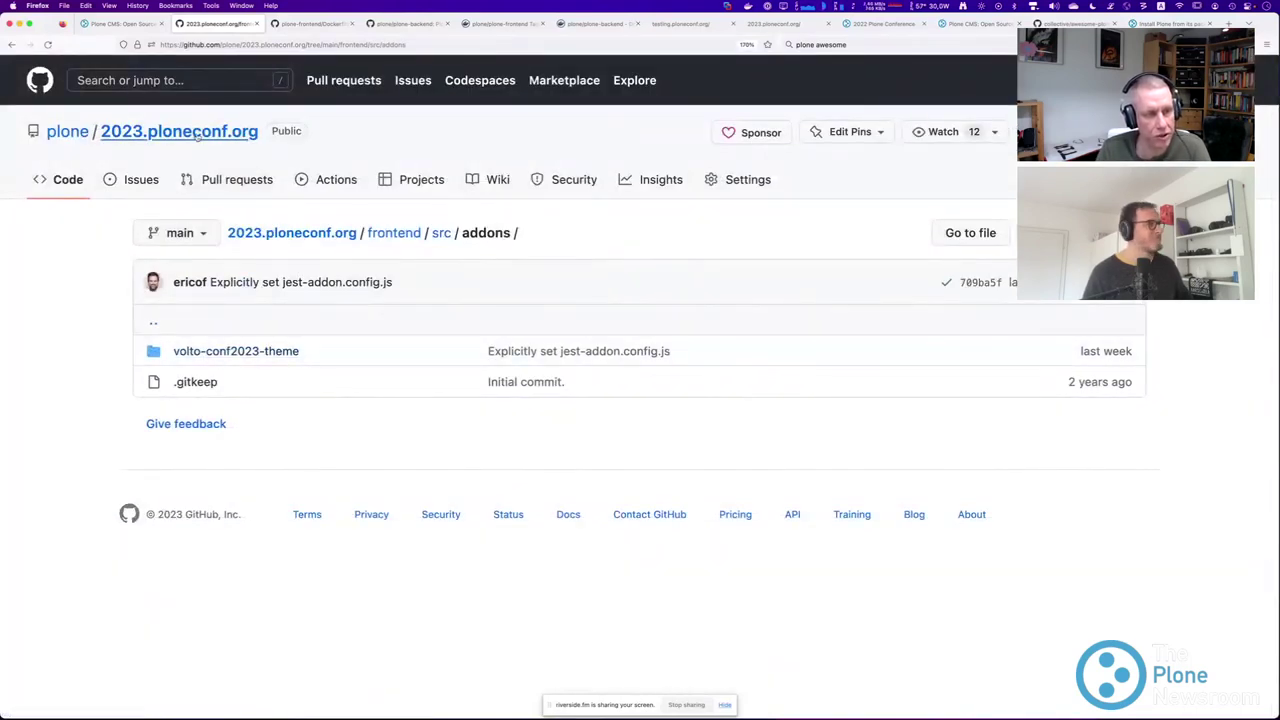
pyautogui.click(231, 351)
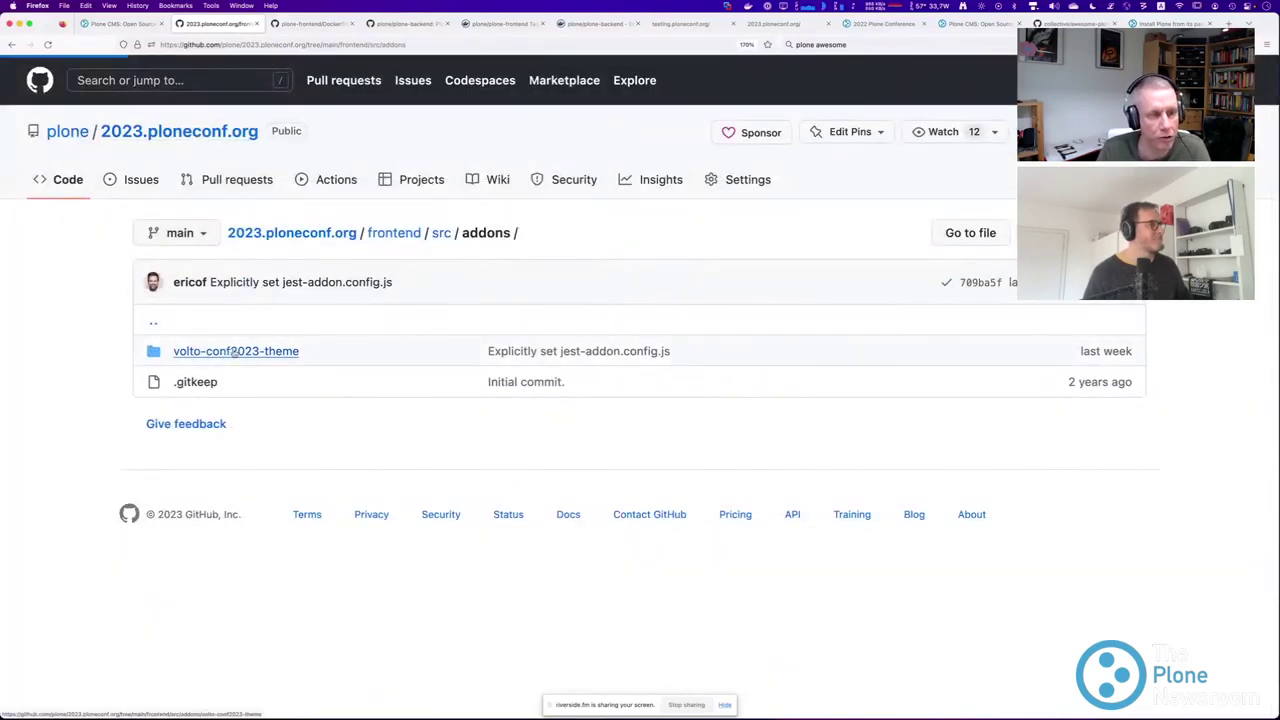
pyautogui.scroll(-3, 160, 340)
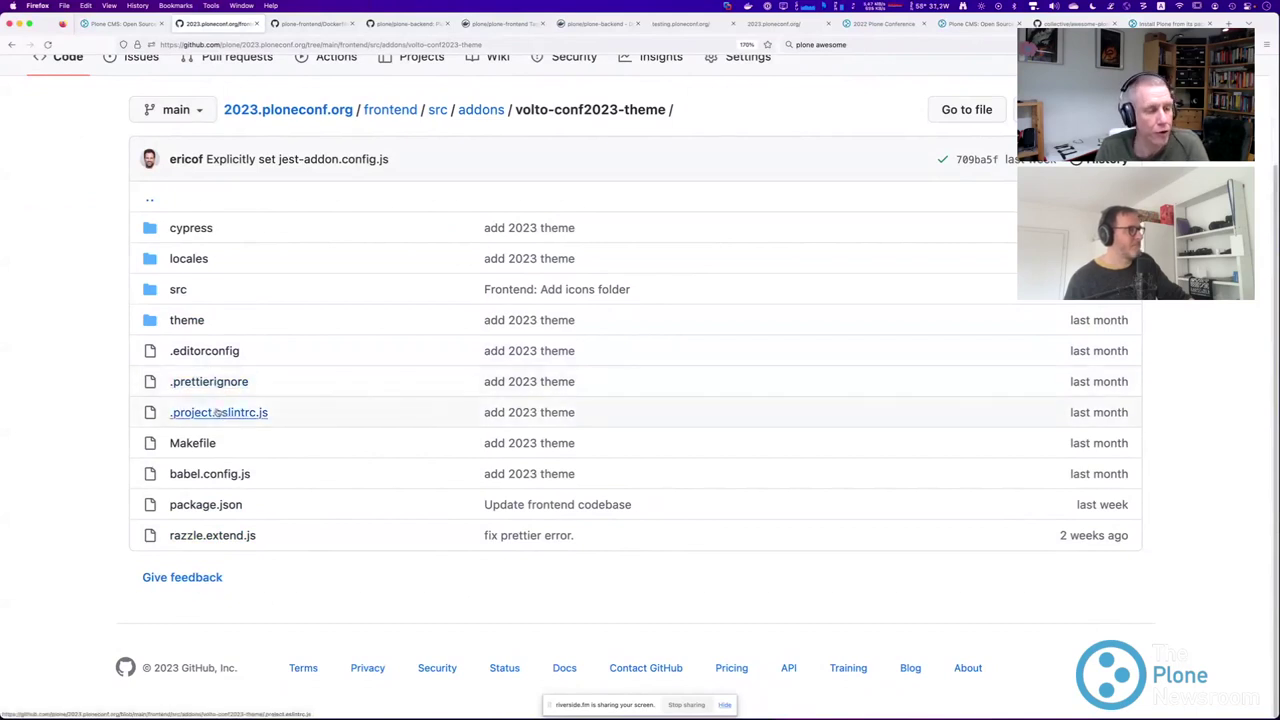
pyautogui.click(205, 505)
pyautogui.scroll(-5, 129, 453)
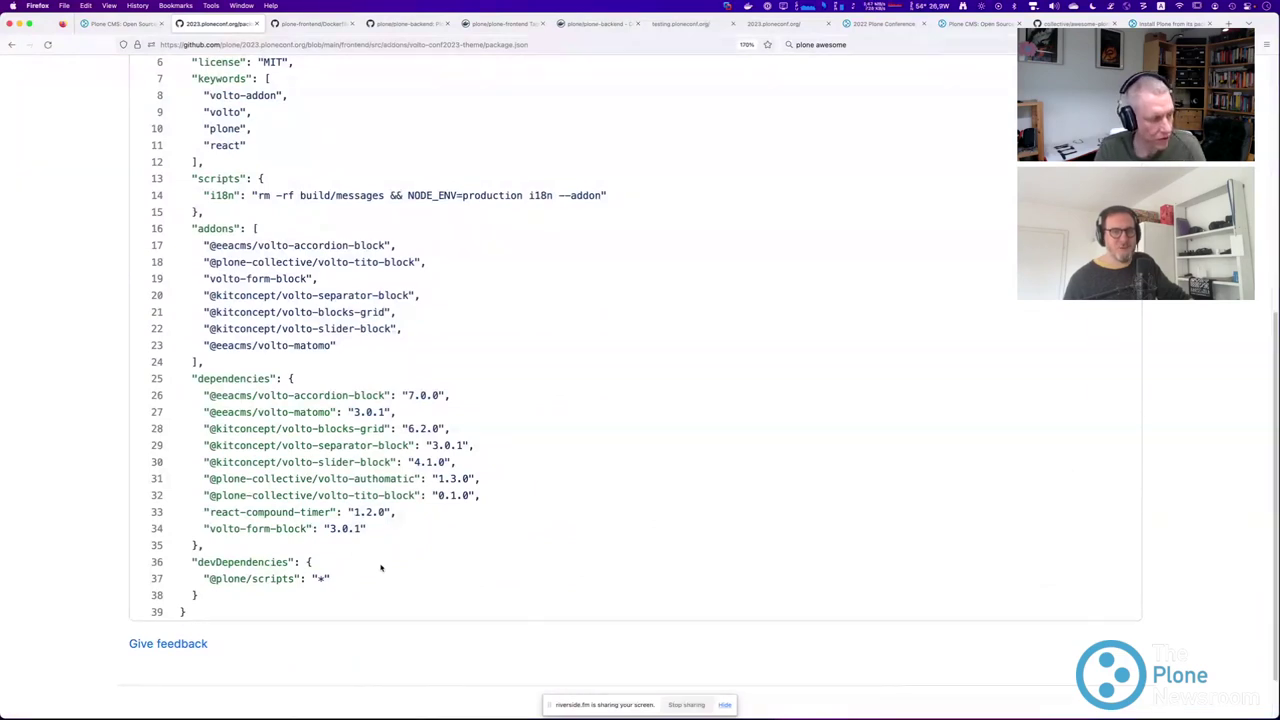
# Highlight the package.json add-ons and dependencies lines, then open the add-on's src folder.
pyautogui.scroll(5, 255, 445)
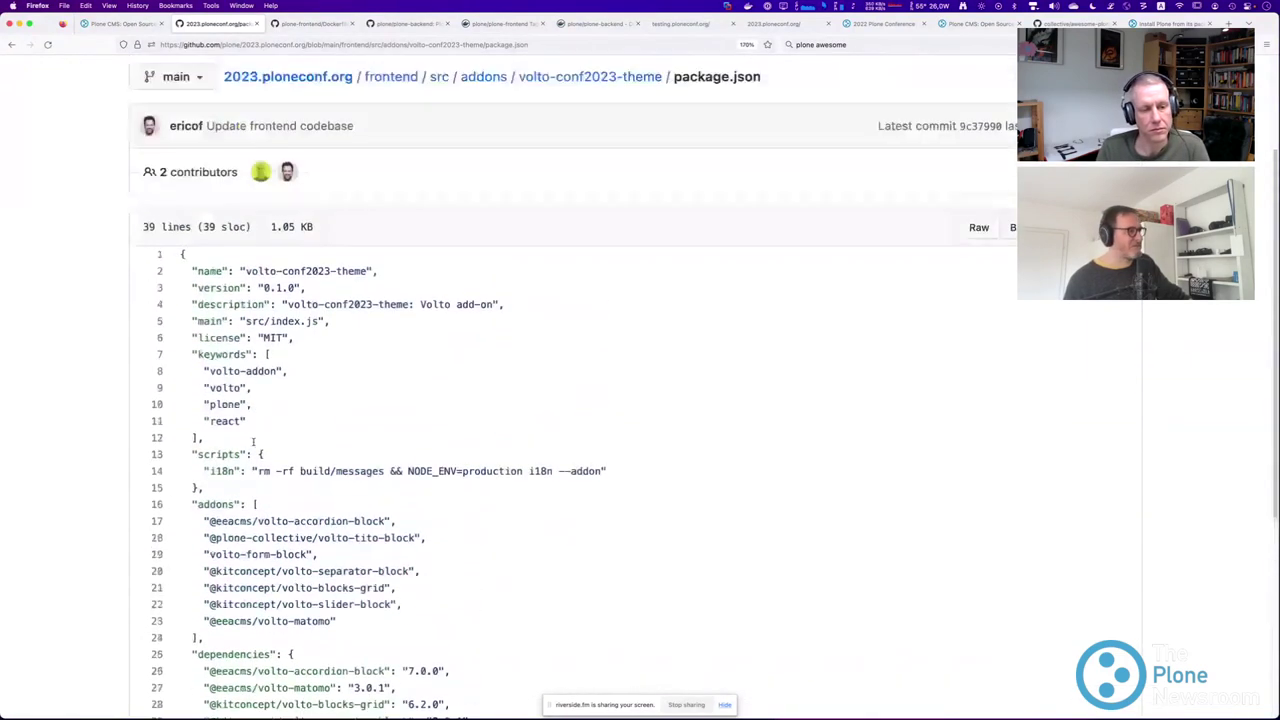
pyautogui.scroll(-2, 255, 445)
pyautogui.scroll(-1, 255, 446)
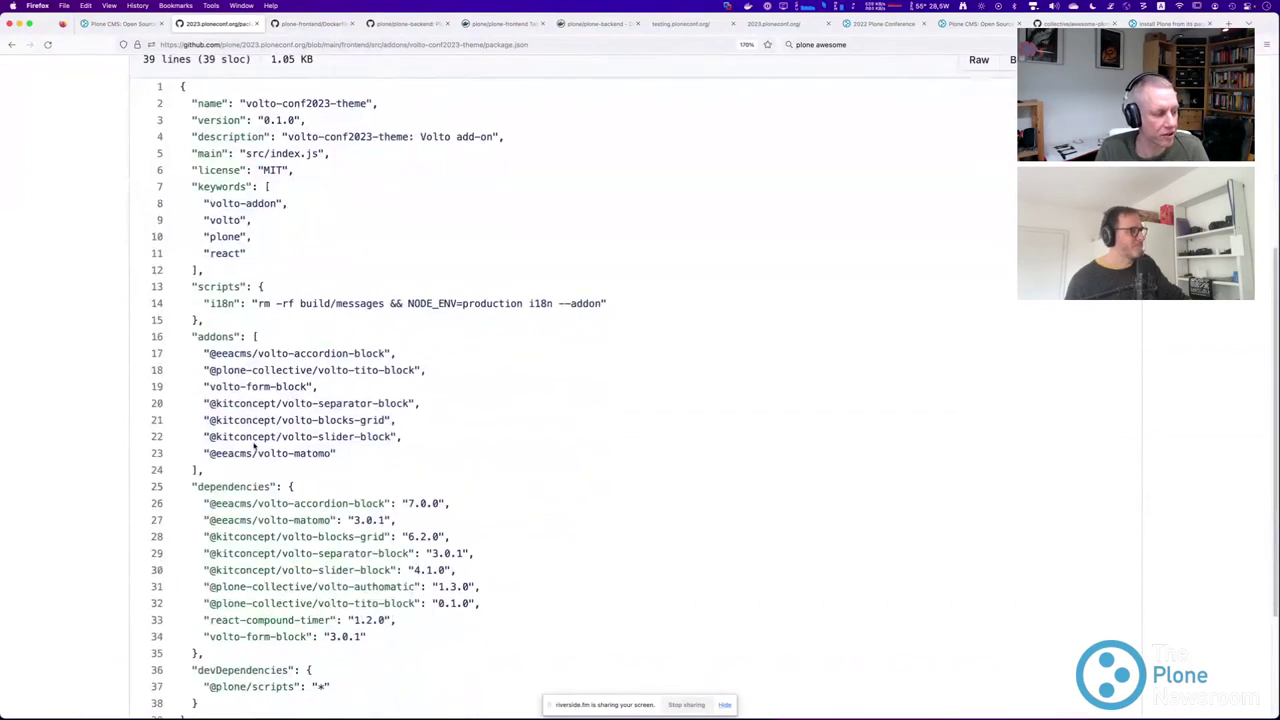
pyautogui.scroll(-1, 266, 341)
pyautogui.moveTo(180, 309); pyautogui.dragTo(340, 662)
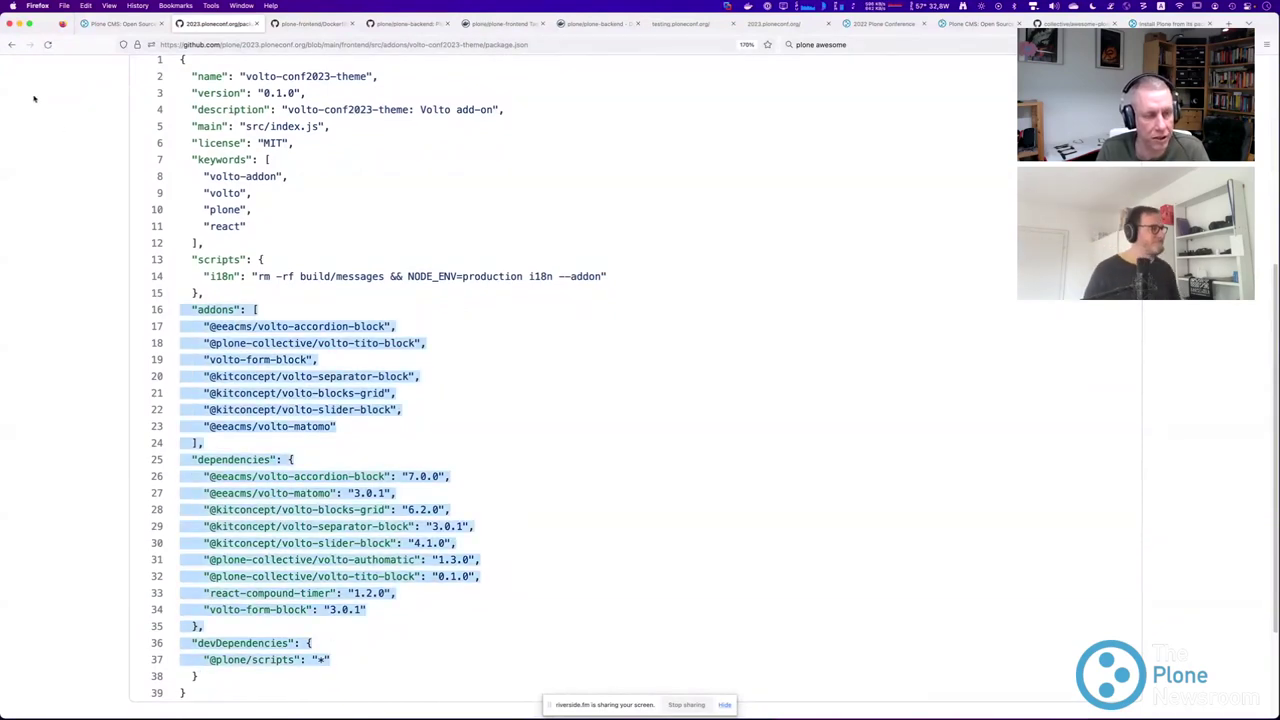
pyautogui.click(12, 44)
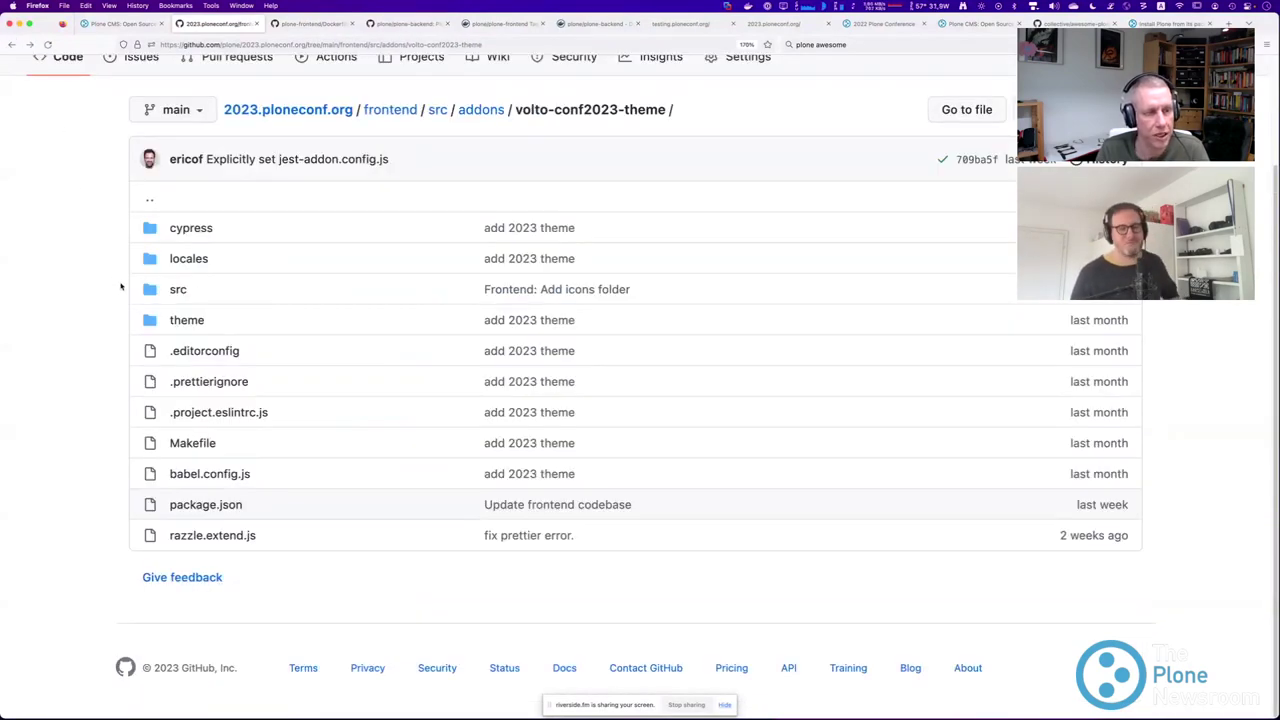
pyautogui.click(178, 289)
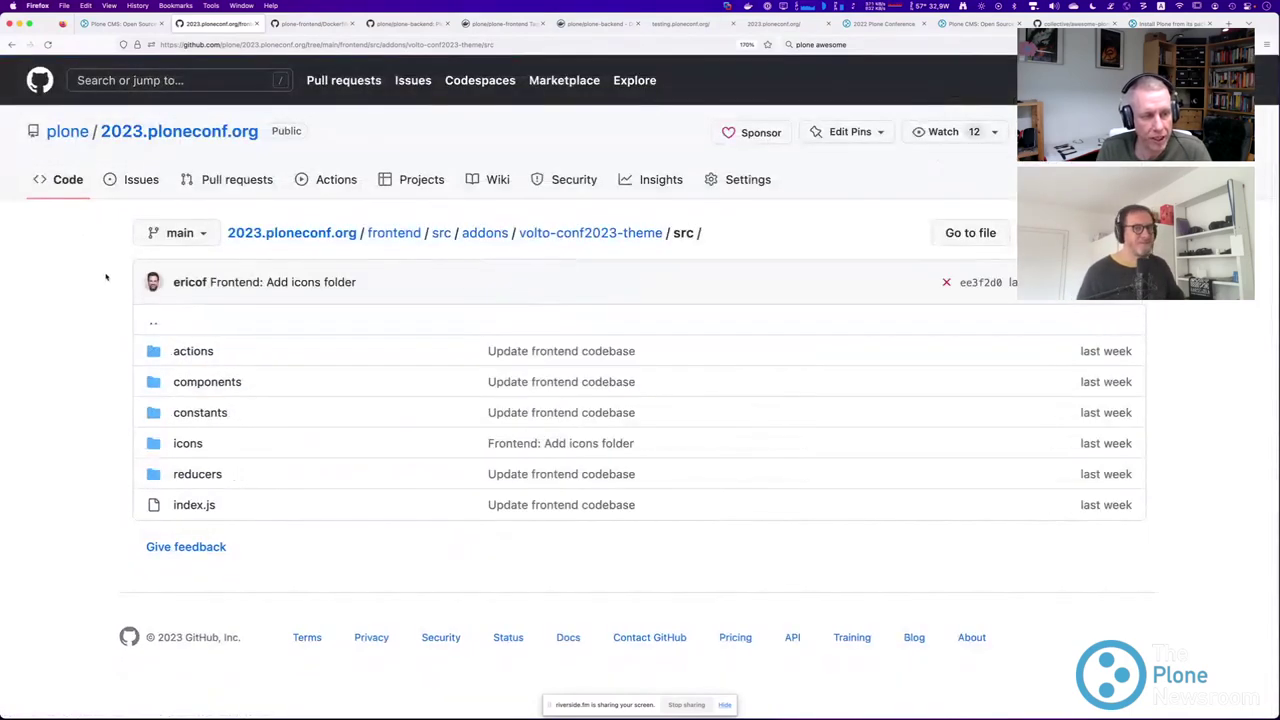
# Open src/index.js and highlight the Matomo settings lines.
pyautogui.click(192, 505)
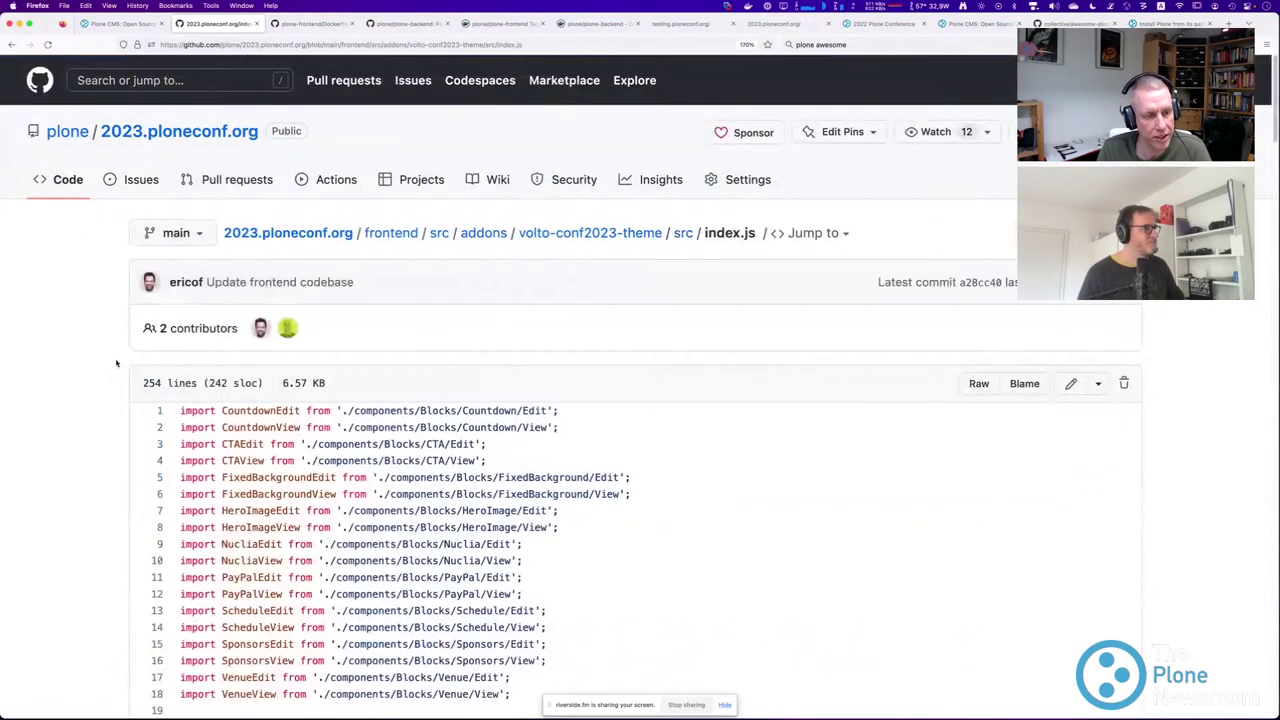
pyautogui.scroll(-3, 115, 363)
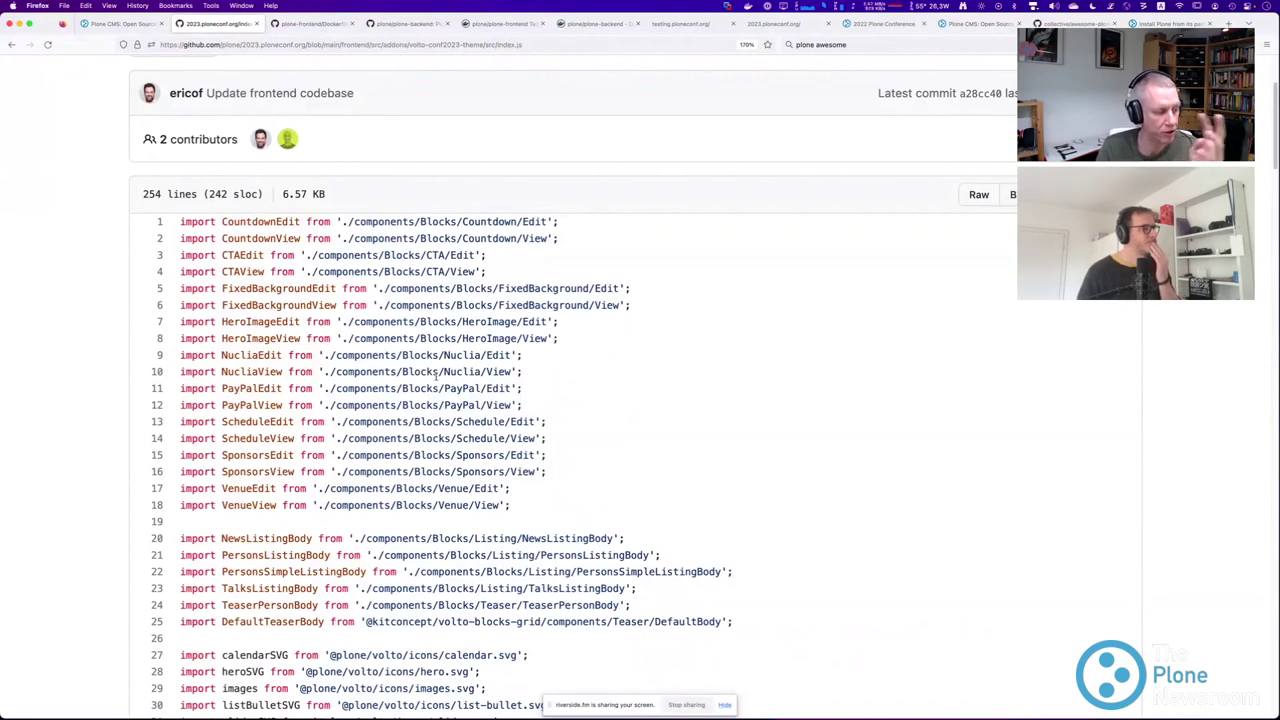
pyautogui.scroll(-5, 436, 375)
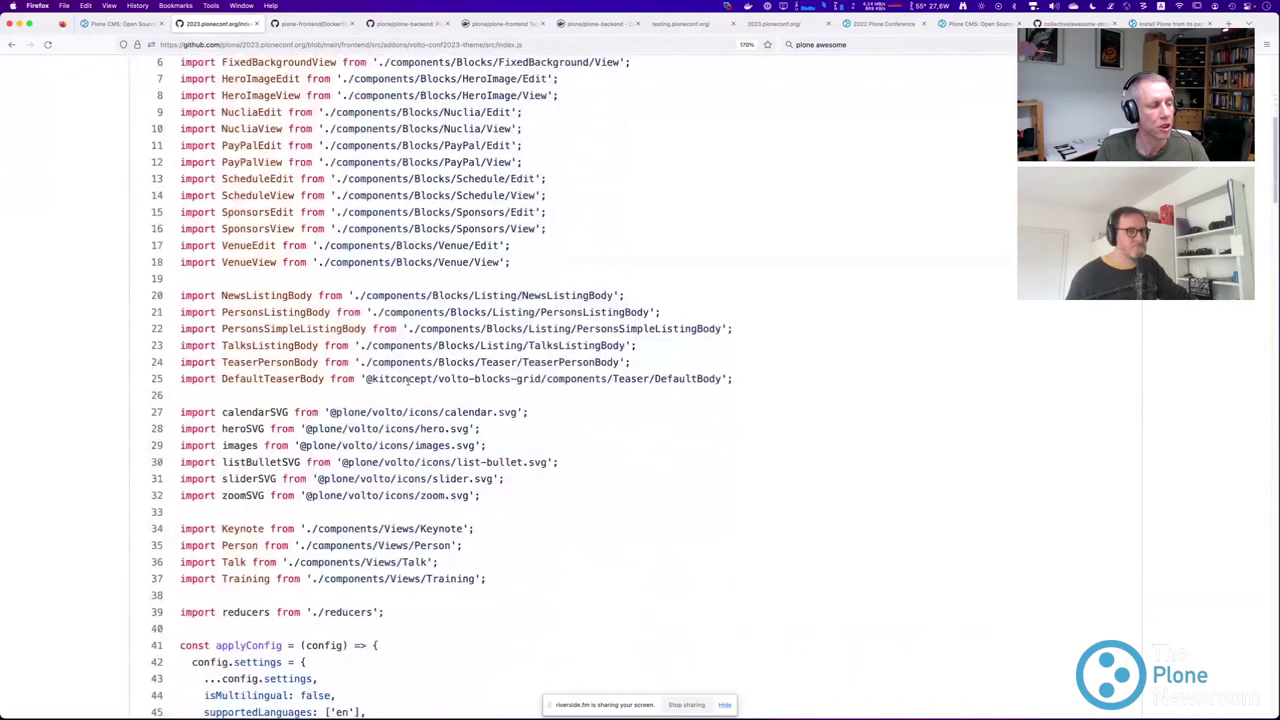
pyautogui.scroll(-5, 402, 383)
pyautogui.scroll(-4, 410, 388)
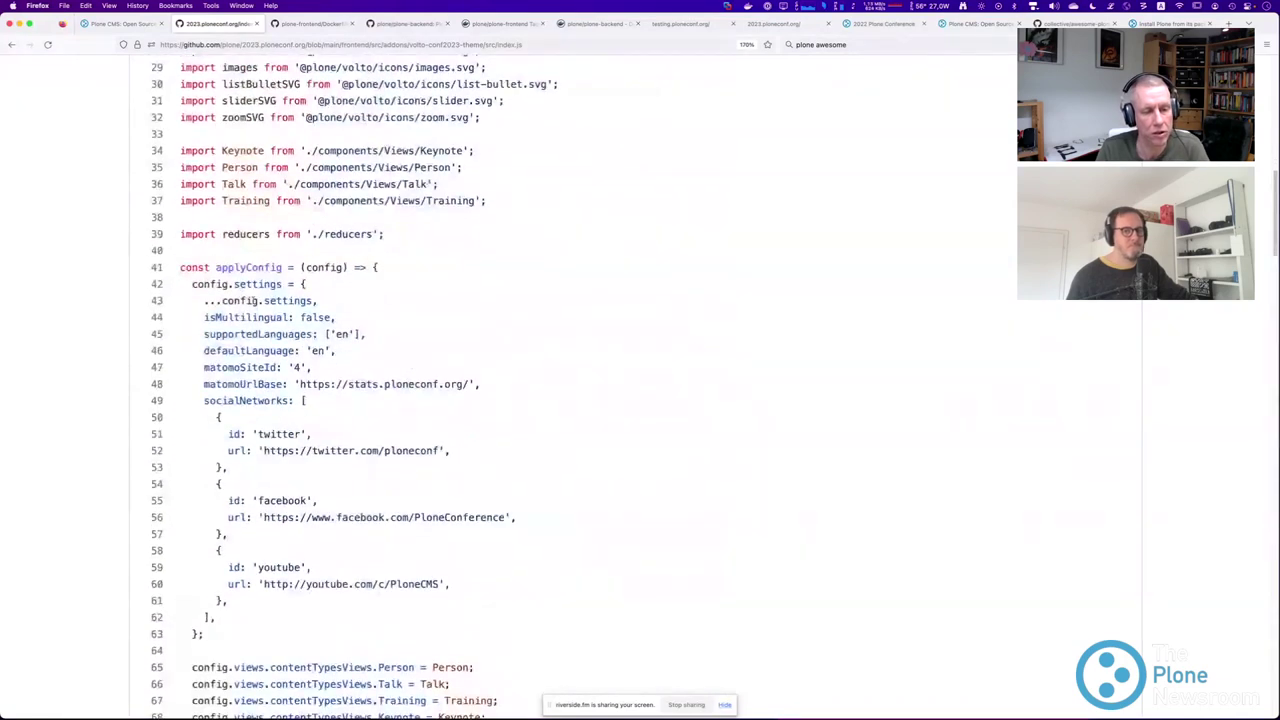
pyautogui.moveTo(182, 267); pyautogui.dragTo(306, 284)
pyautogui.scroll(-3, 252, 222)
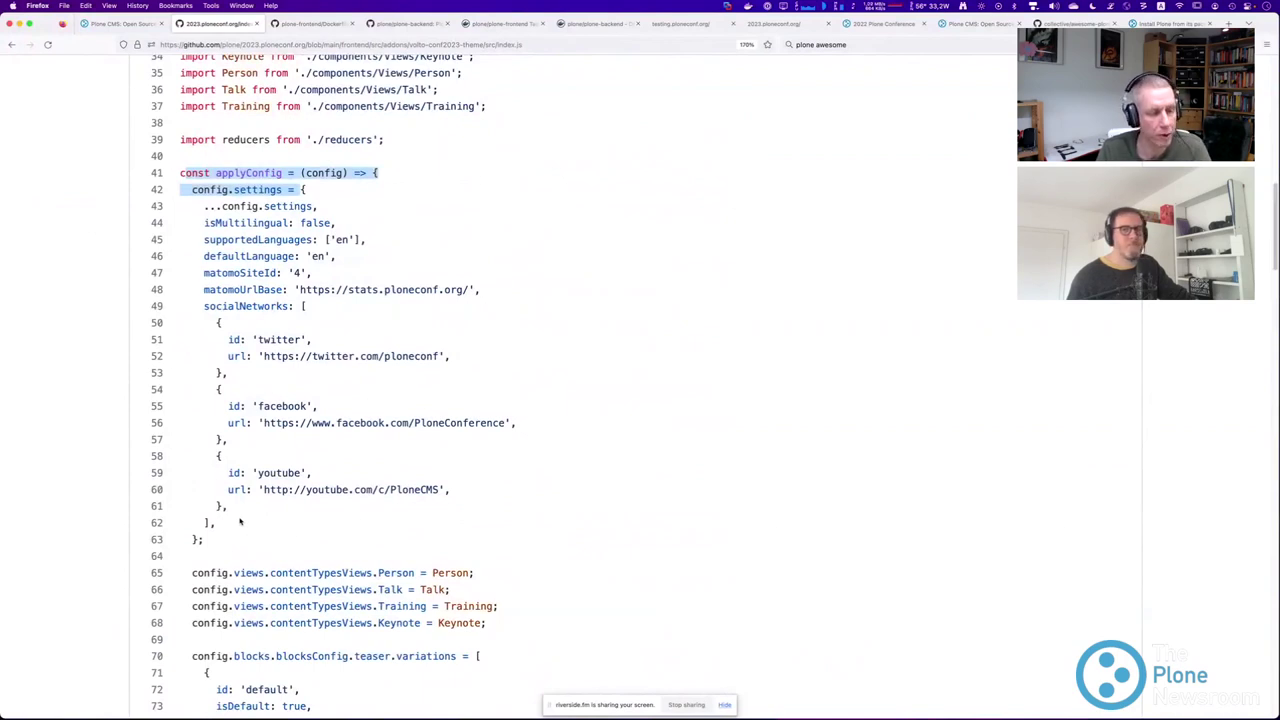
pyautogui.moveTo(204, 268); pyautogui.dragTo(286, 290)
pyautogui.click(296, 273)
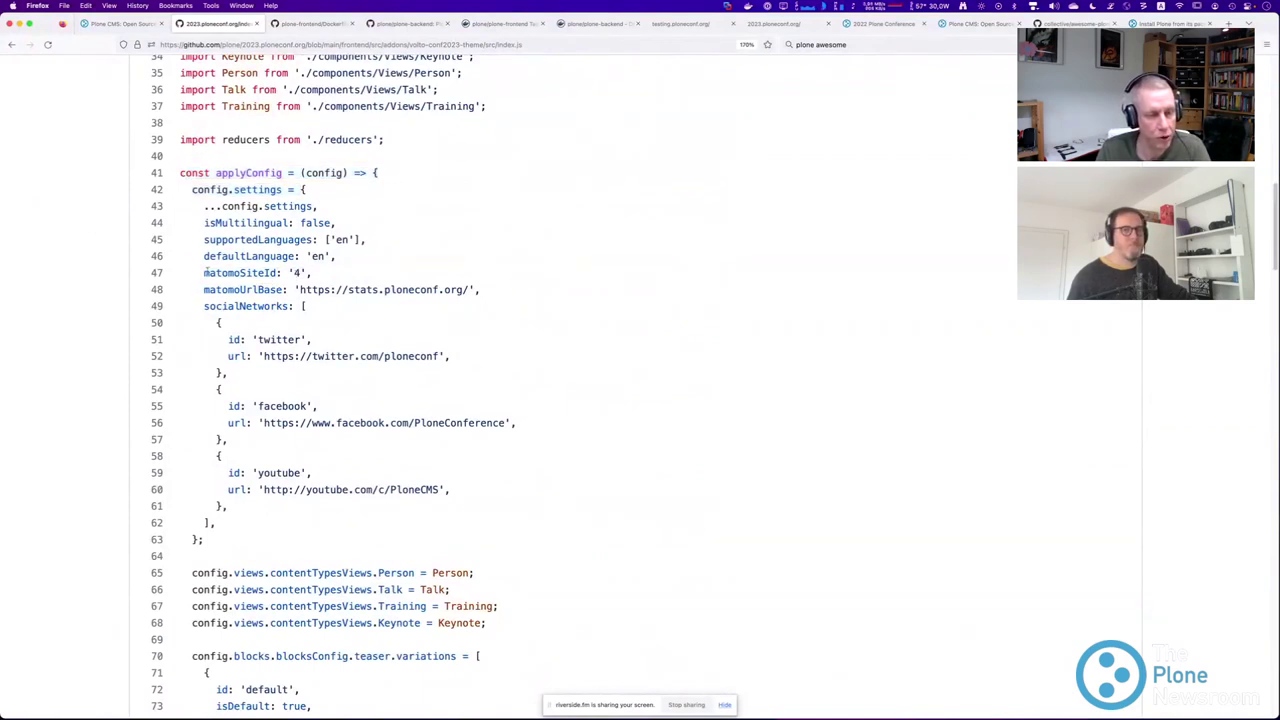
# Highlight the Matomo and socialNetworks settings, then the four content type view assignments.
pyautogui.moveTo(208, 272); pyautogui.dragTo(500, 310)
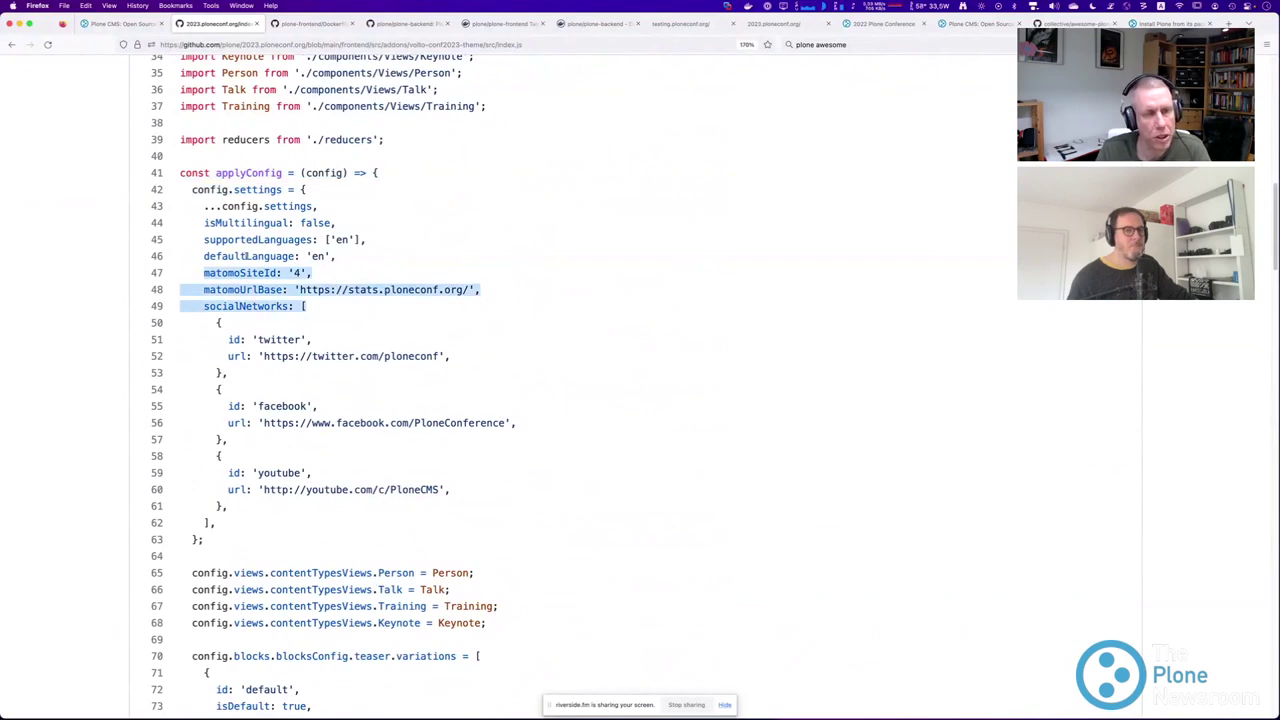
pyautogui.scroll(-2, 265, 289)
pyautogui.click(237, 399)
pyautogui.scroll(-5, 237, 399)
pyautogui.moveTo(194, 214); pyautogui.dragTo(520, 289)
pyautogui.click(434, 220)
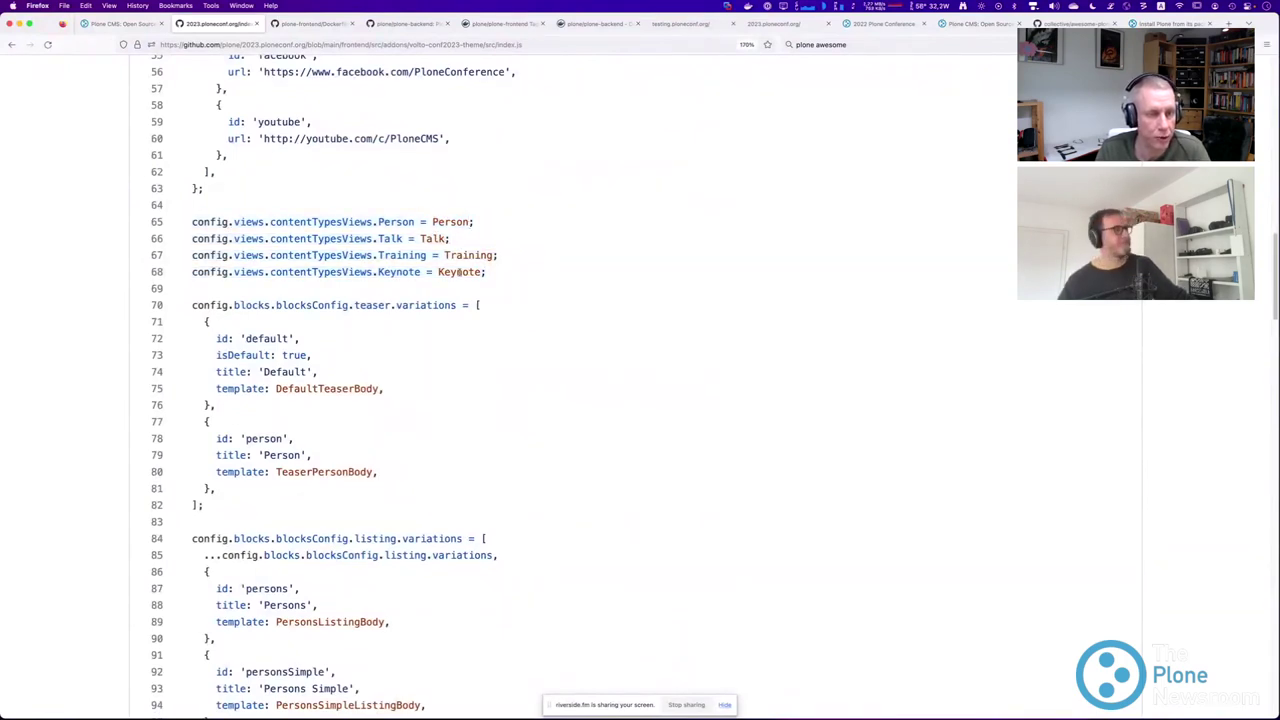
# Scroll to the end of index.js and highlight the export default applyConfig line.
pyautogui.scroll(-10, 410, 348)
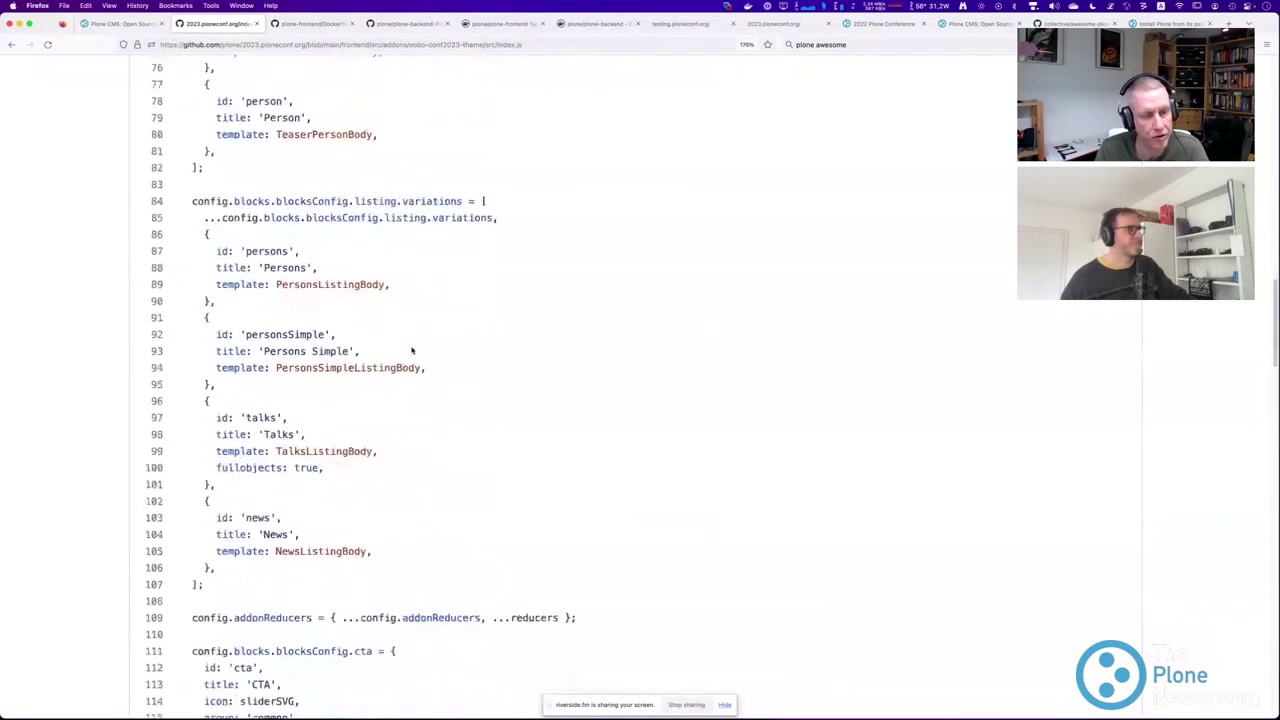
pyautogui.scroll(-2, 412, 351)
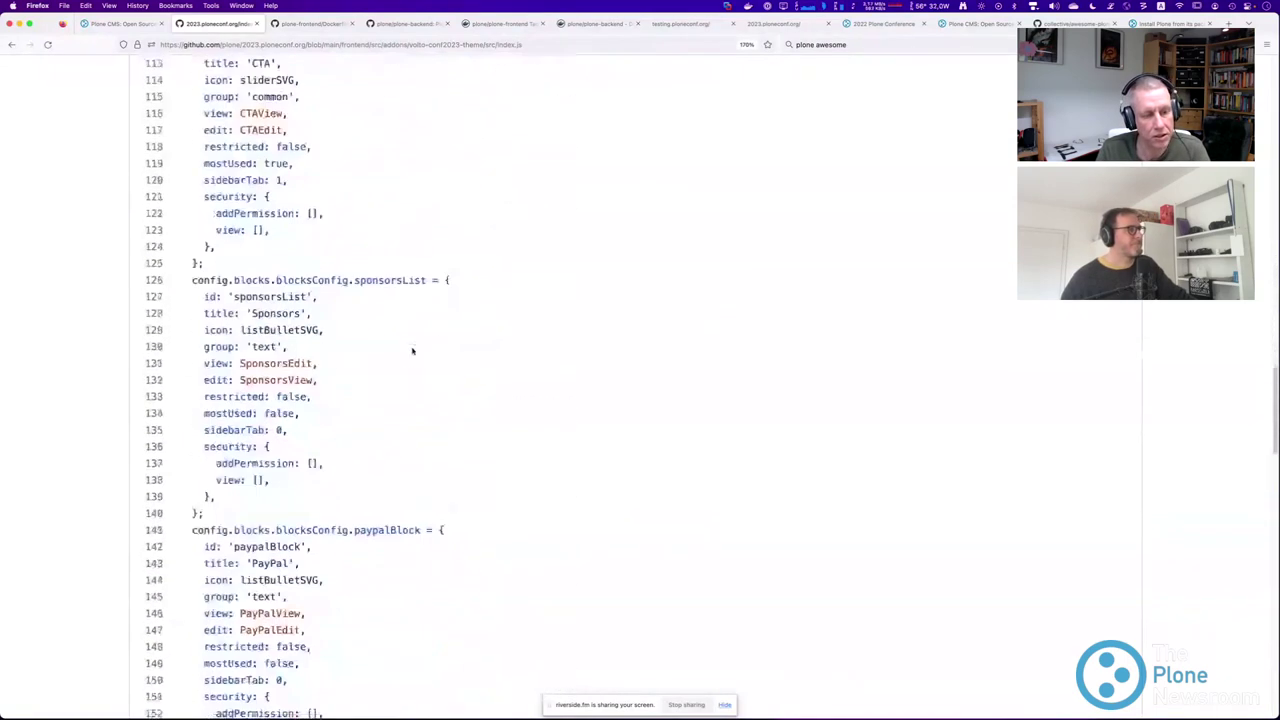
pyautogui.scroll(-2, 430, 348)
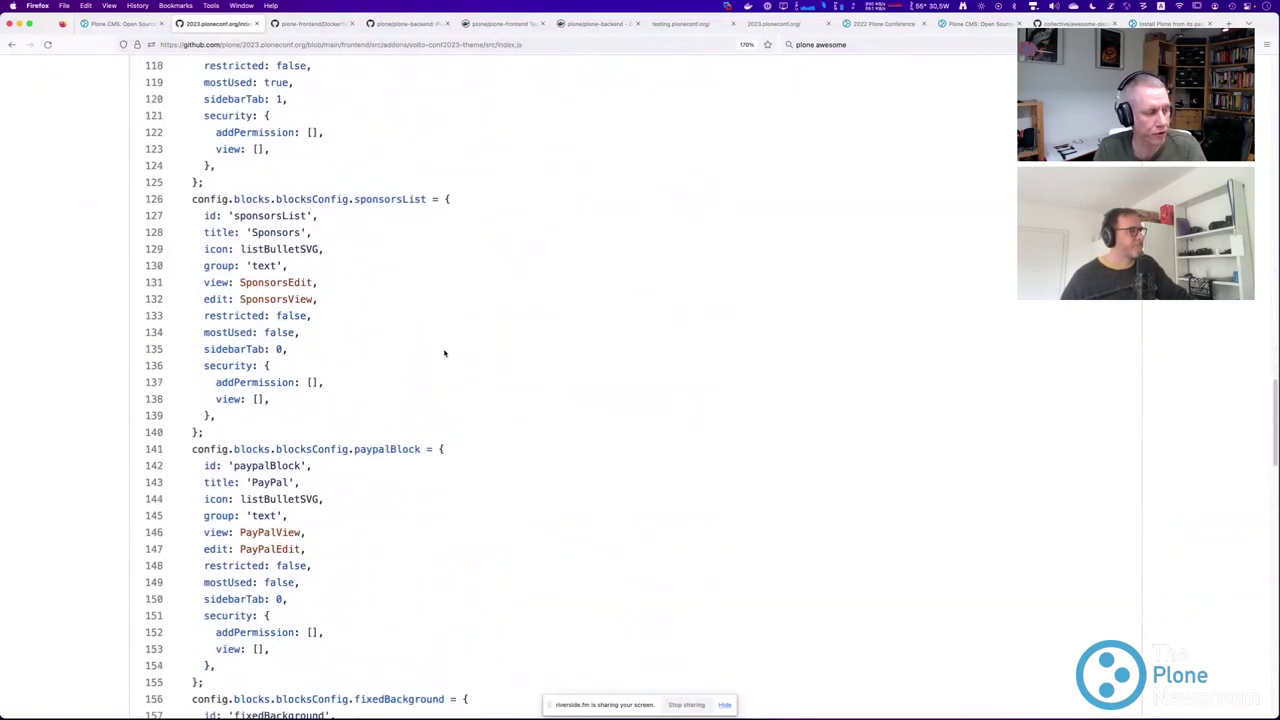
pyautogui.scroll(-12, 445, 353)
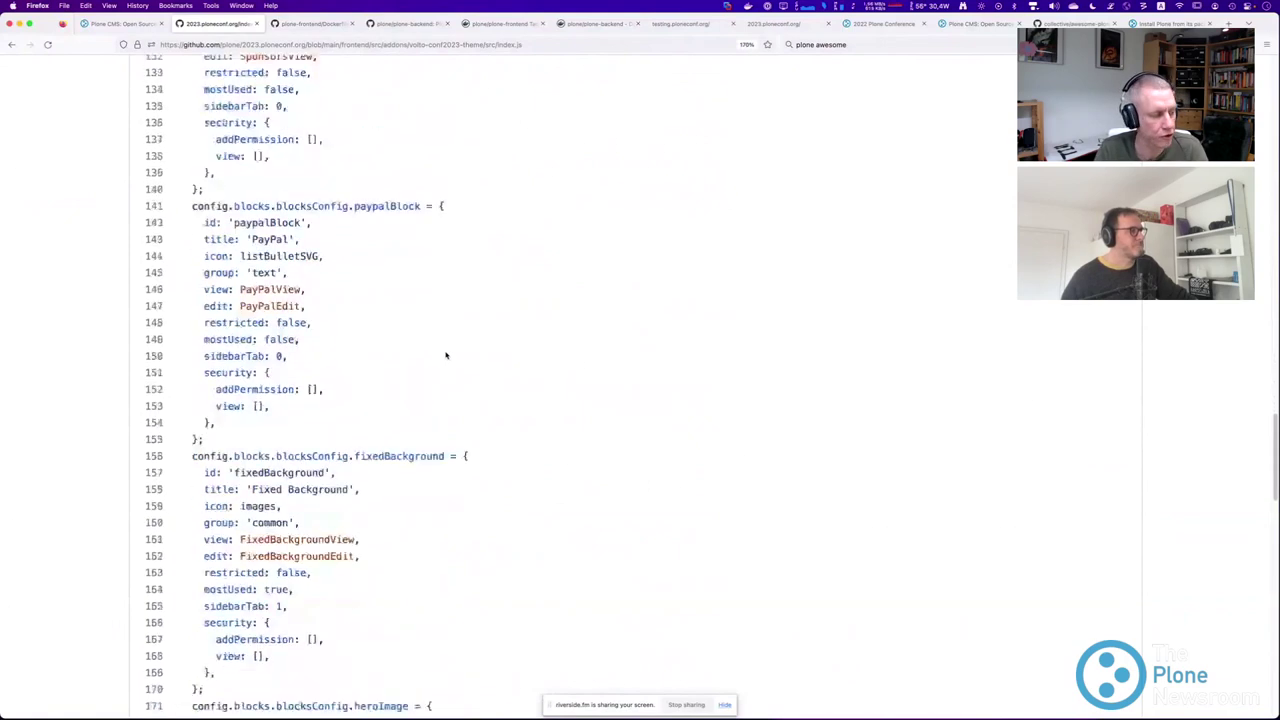
pyautogui.scroll(-20, 447, 356)
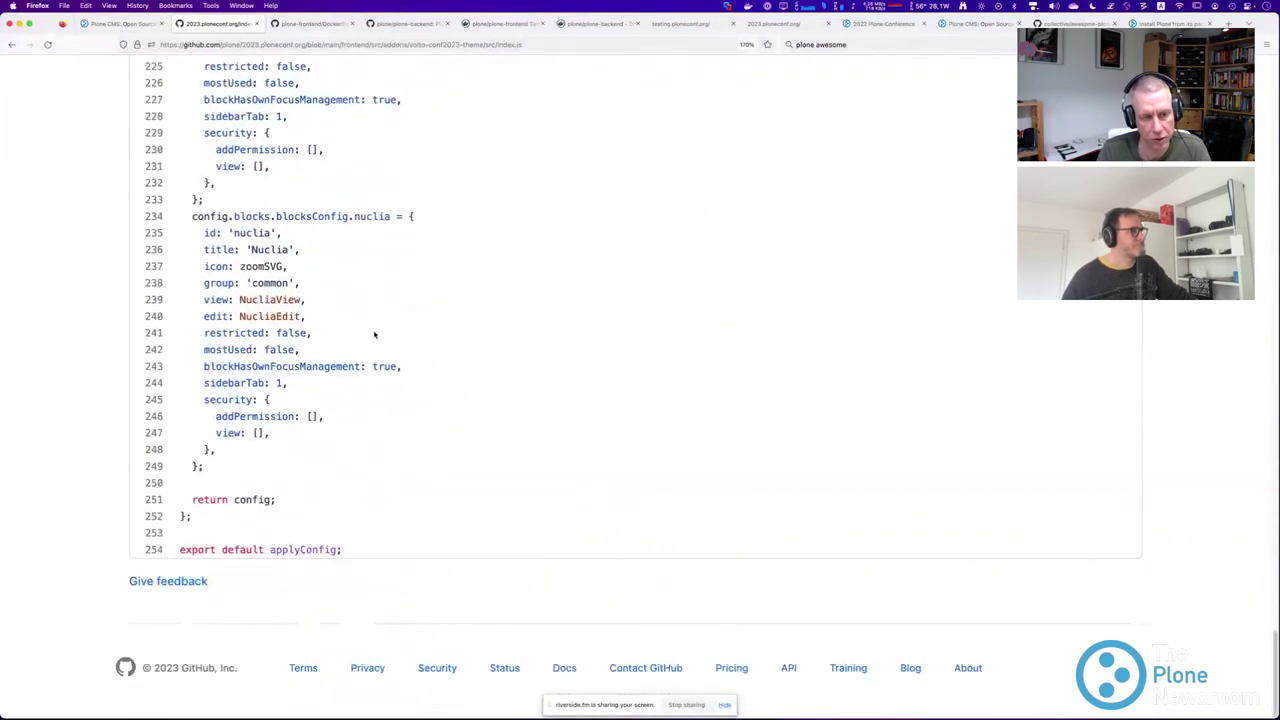
pyautogui.moveTo(344, 549); pyautogui.dragTo(168, 549)
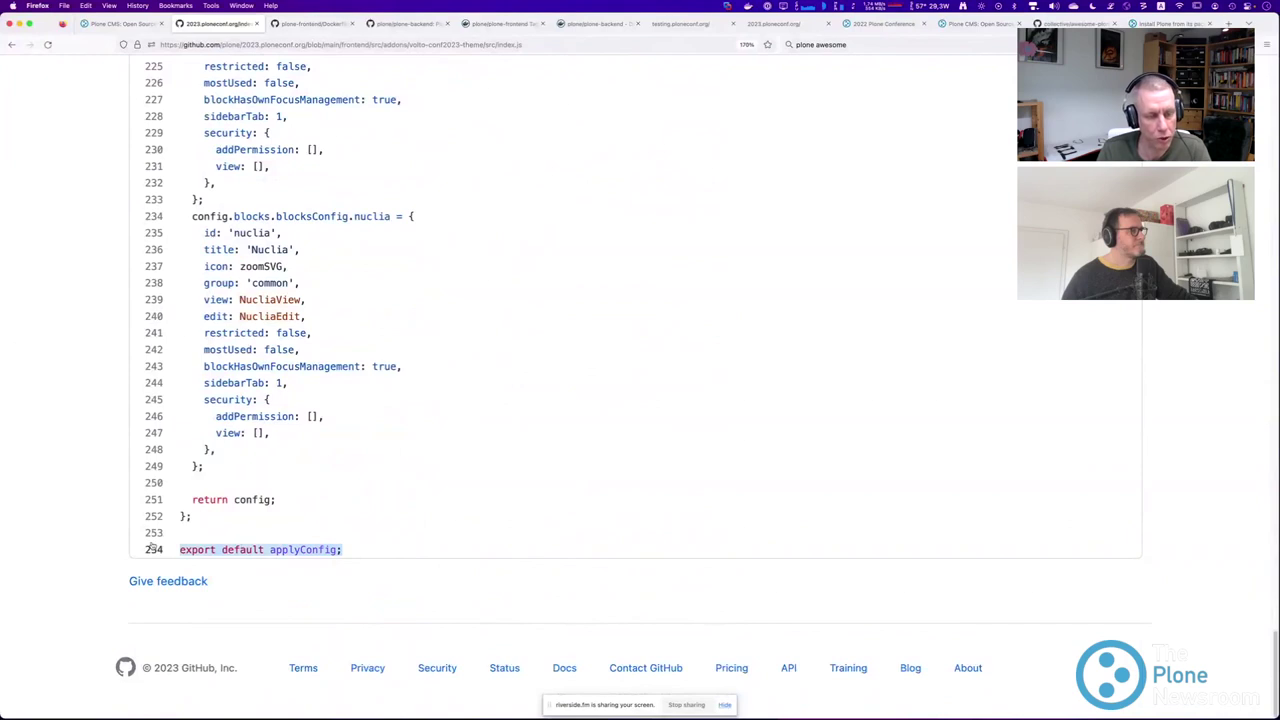
# Navigate back through src and frontend to the 2023.ploneconf.org repository root.
pyautogui.click(11, 44)
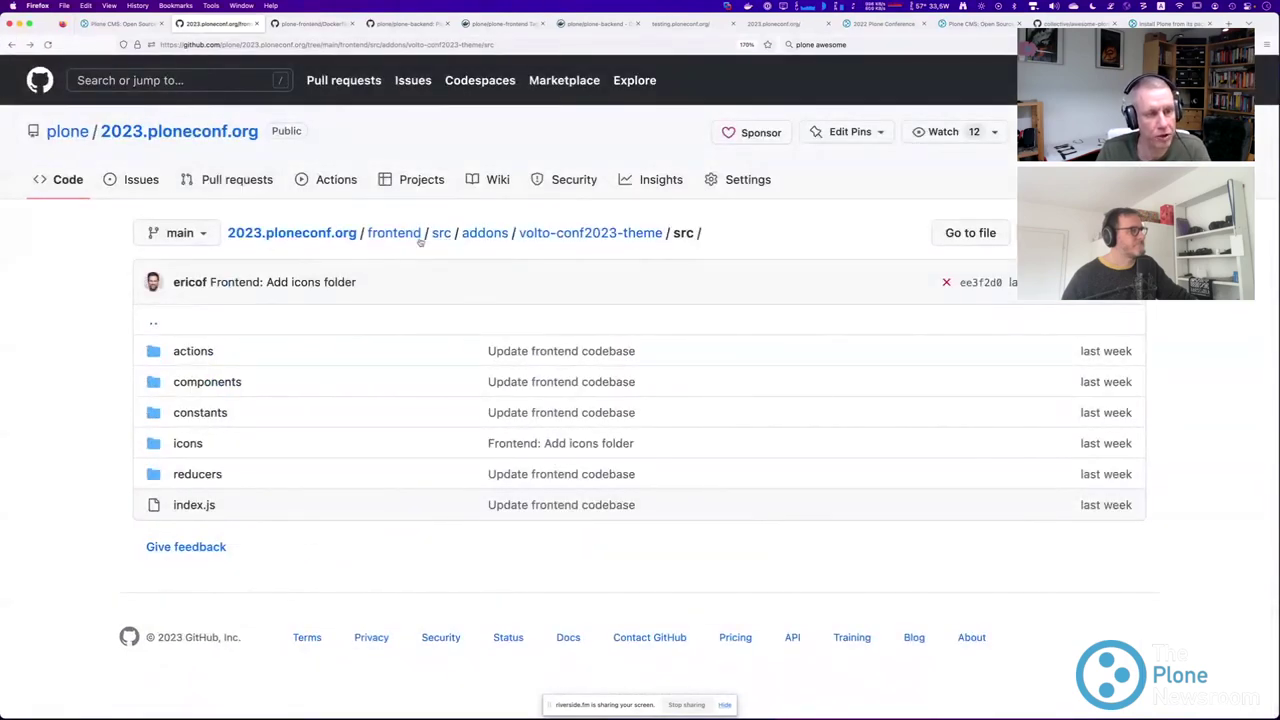
pyautogui.click(408, 236)
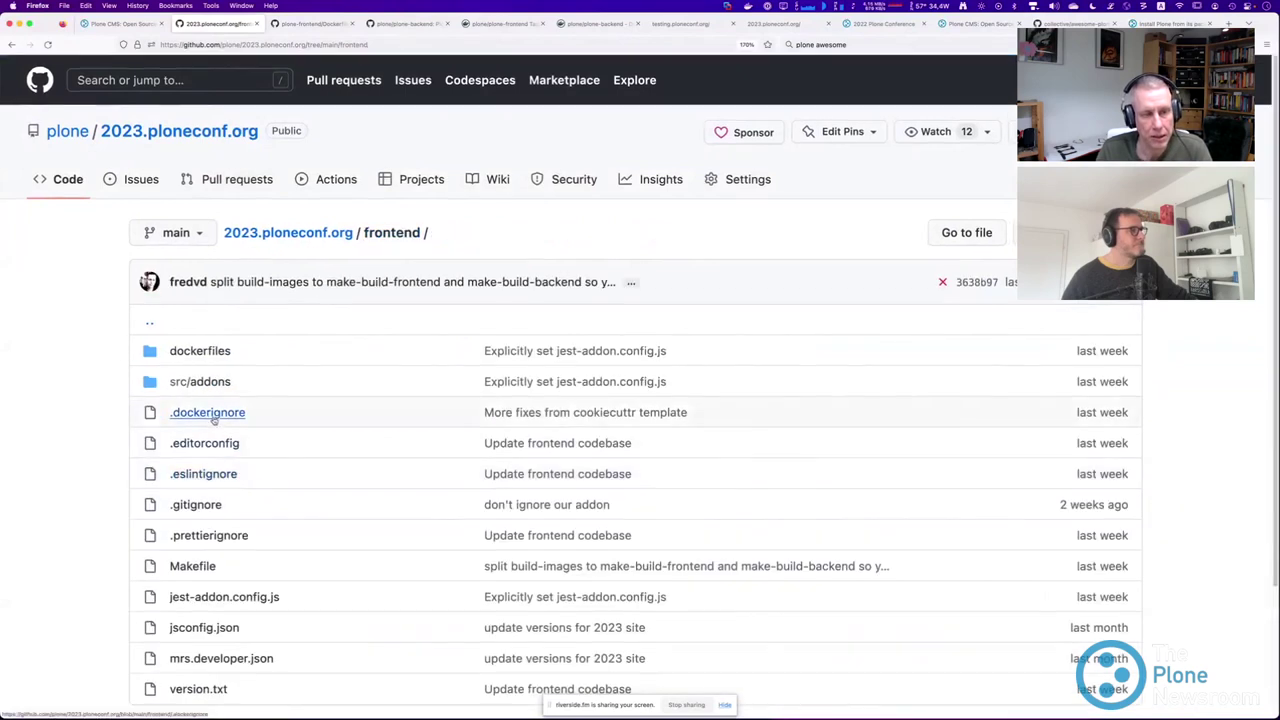
pyautogui.scroll(-3, 208, 414)
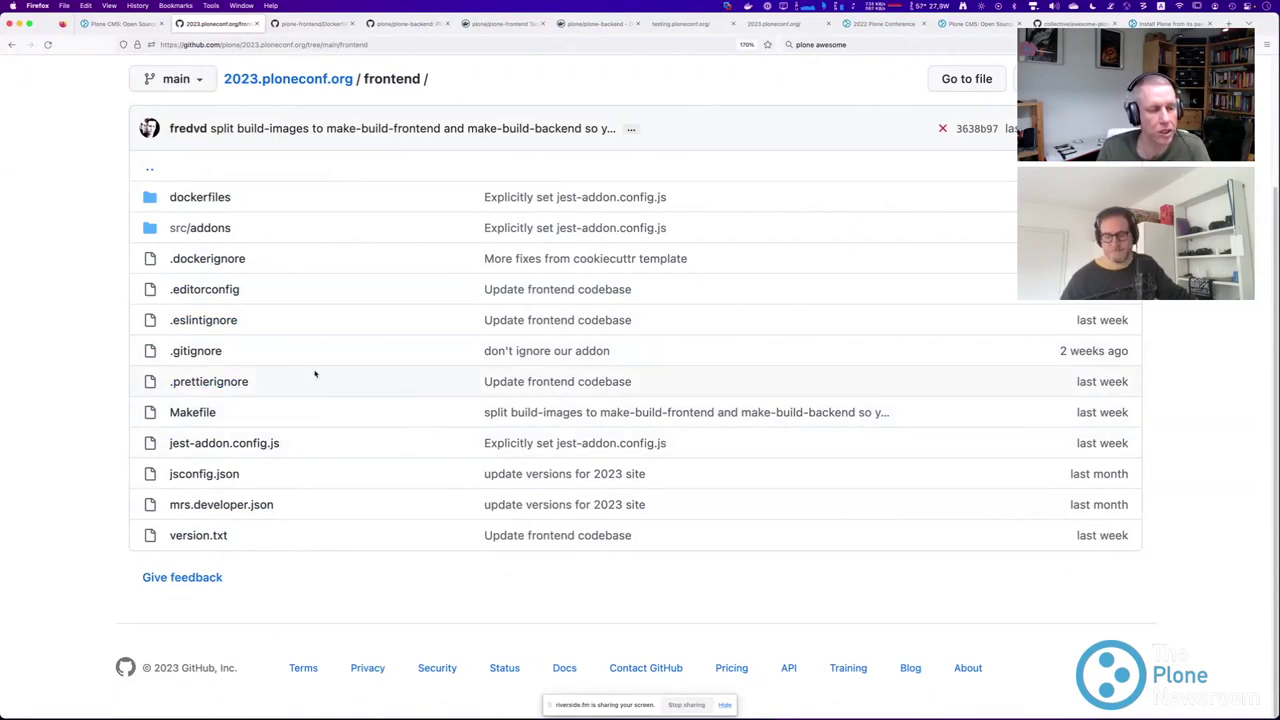
pyautogui.scroll(3, 110, 298)
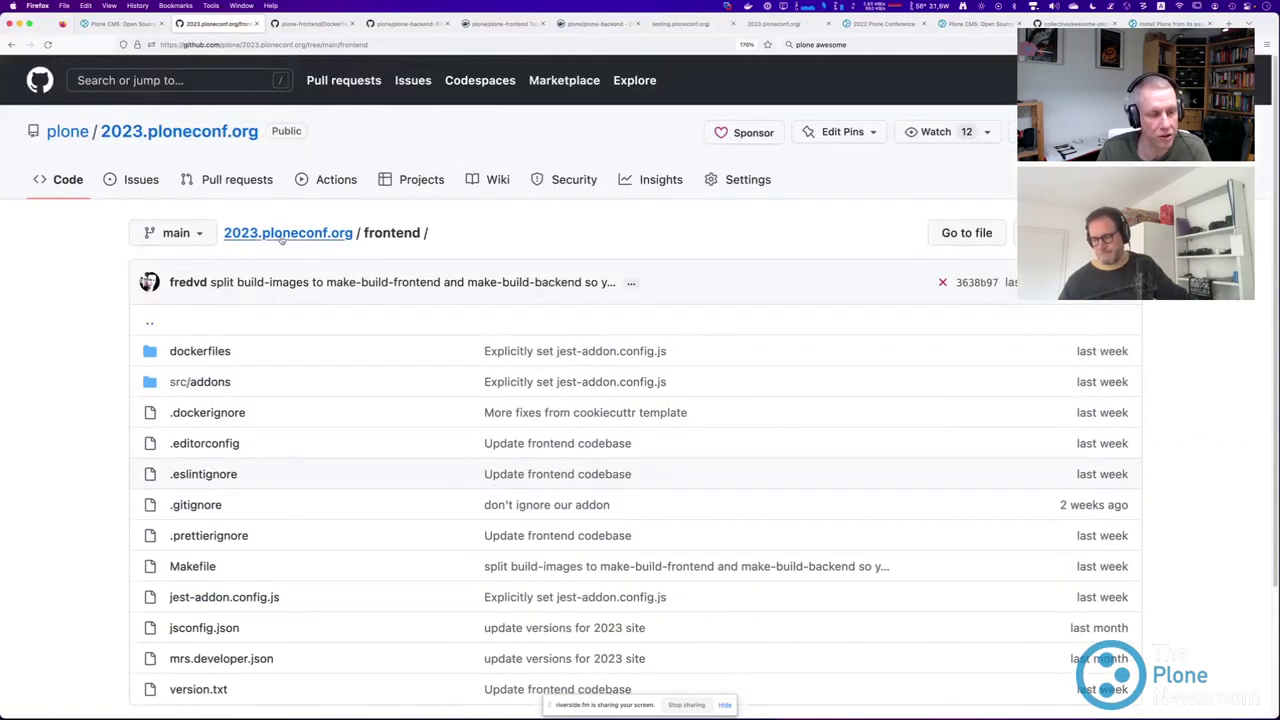
pyautogui.click(285, 234)
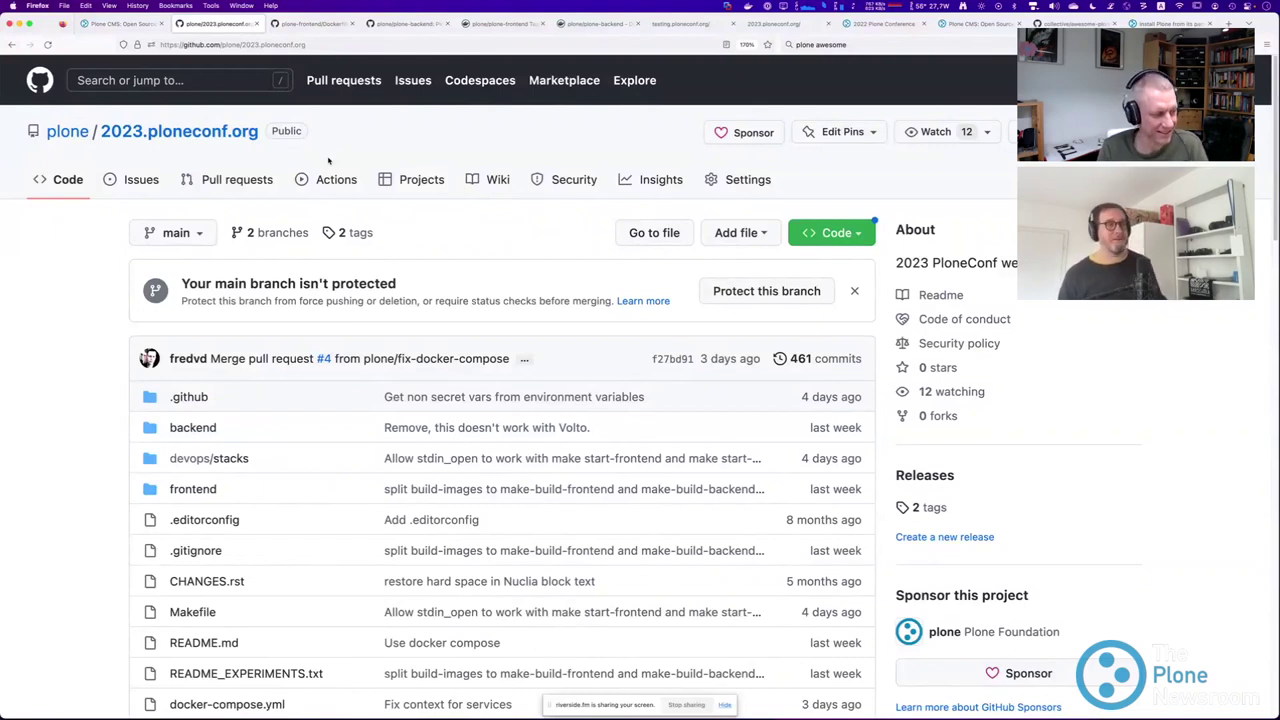
pyautogui.press('super+Tab')
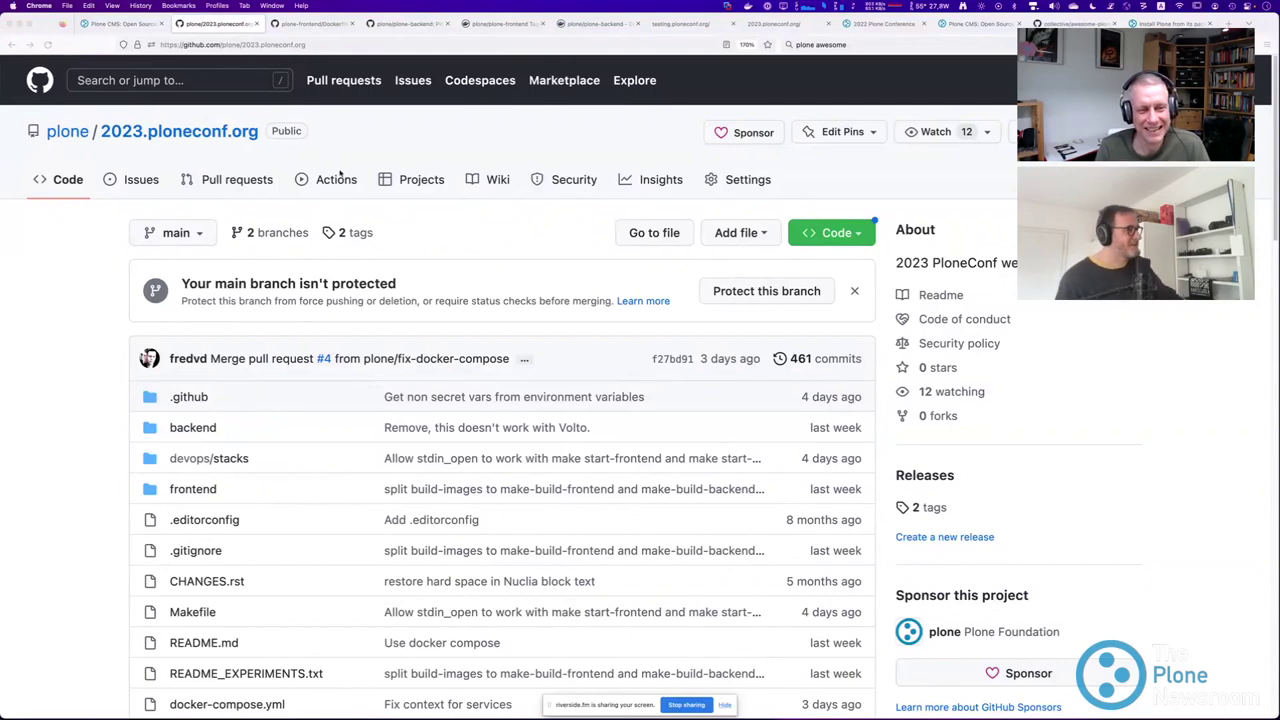
pyautogui.press('super+Tab')
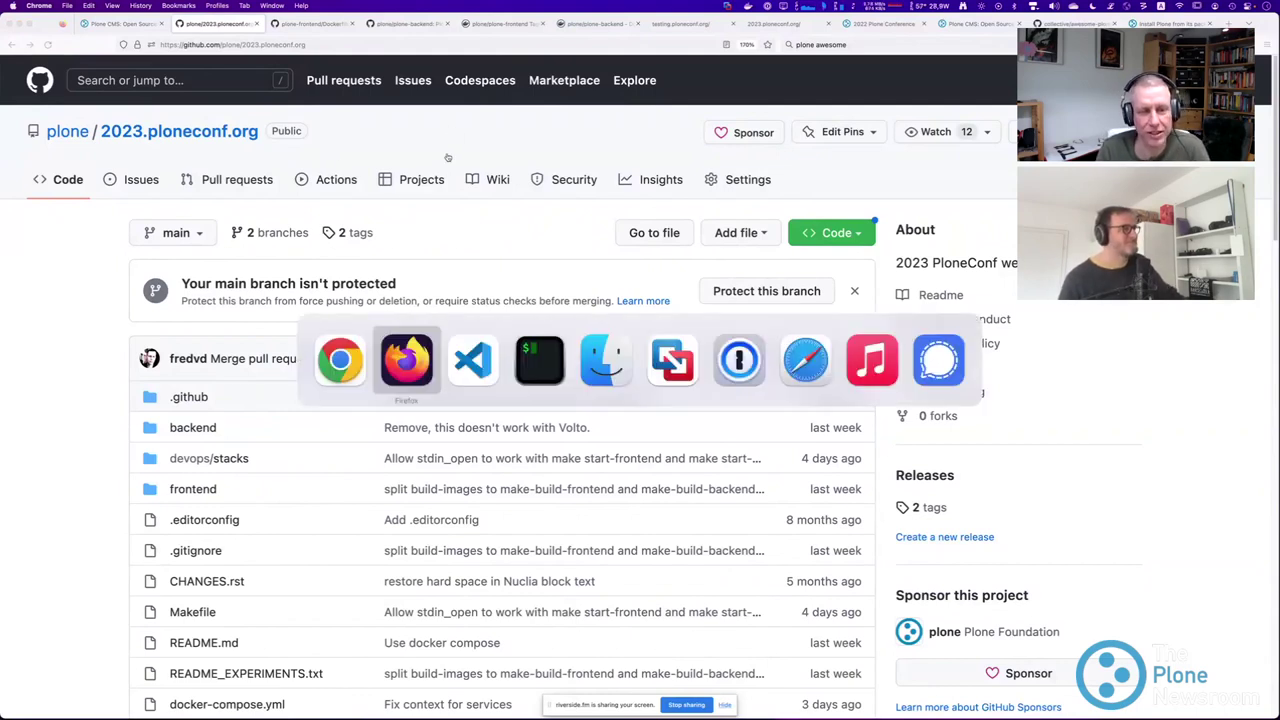
# Bring VS Code to the front full-screen and stop the running Plone containers with Ctrl+C.
pyautogui.press('super+Tab')
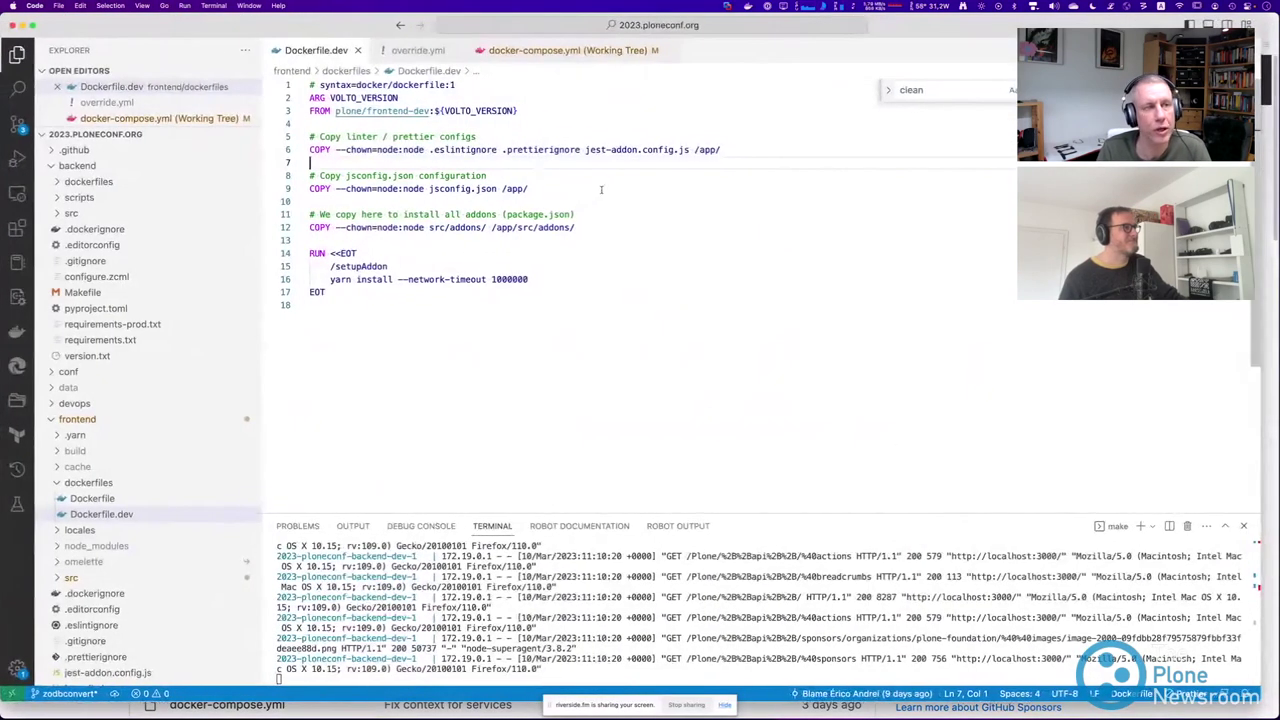
pyautogui.hotkey('ctrl', 'alt', 'Return')
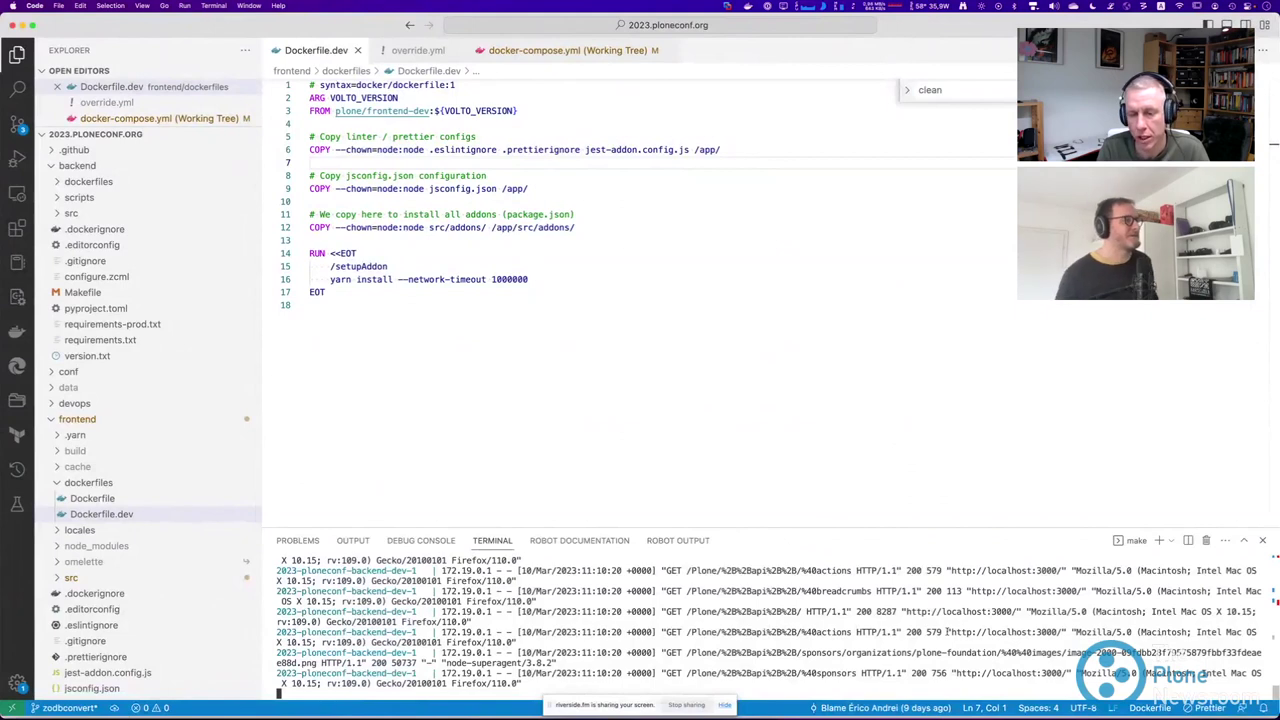
pyautogui.hotkey('ctrl', 'c')
pyautogui.click(672, 390)
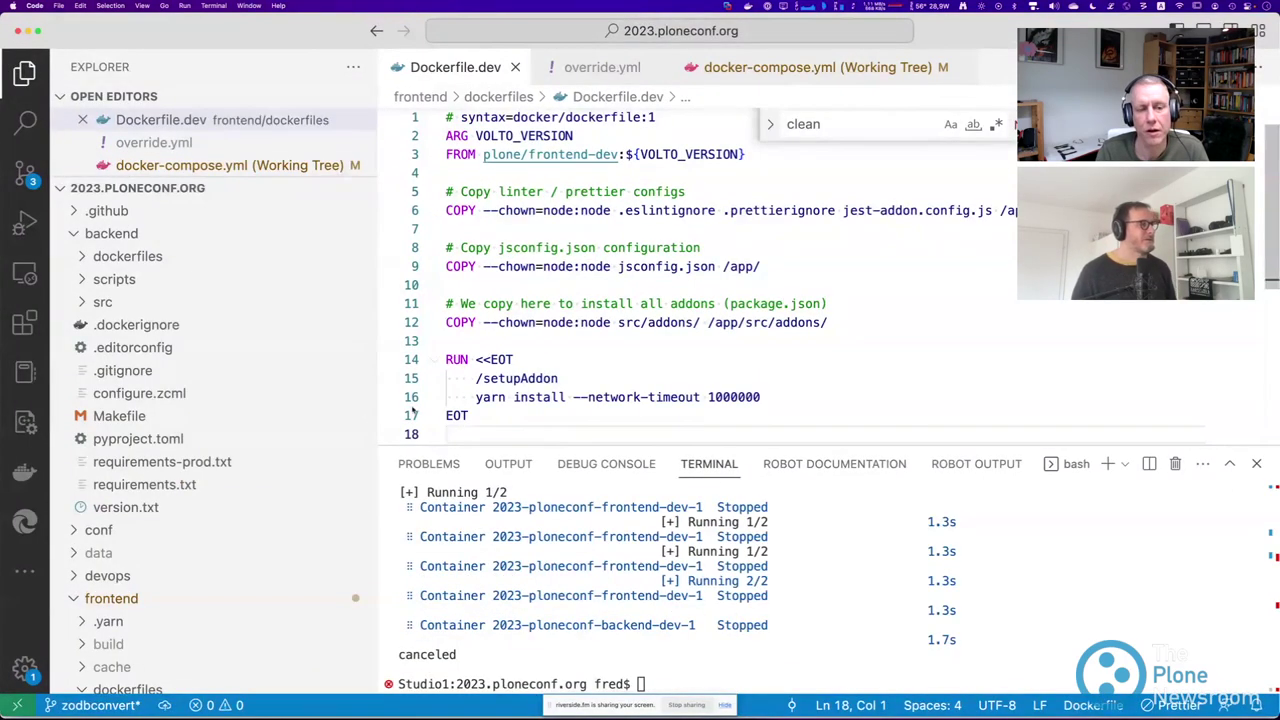
# Narrow the Explorer sidebar and close the Dockerfile.dev, override.yml and docker-compose.yml tabs.
pyautogui.moveTo(371, 401); pyautogui.dragTo(295, 401)
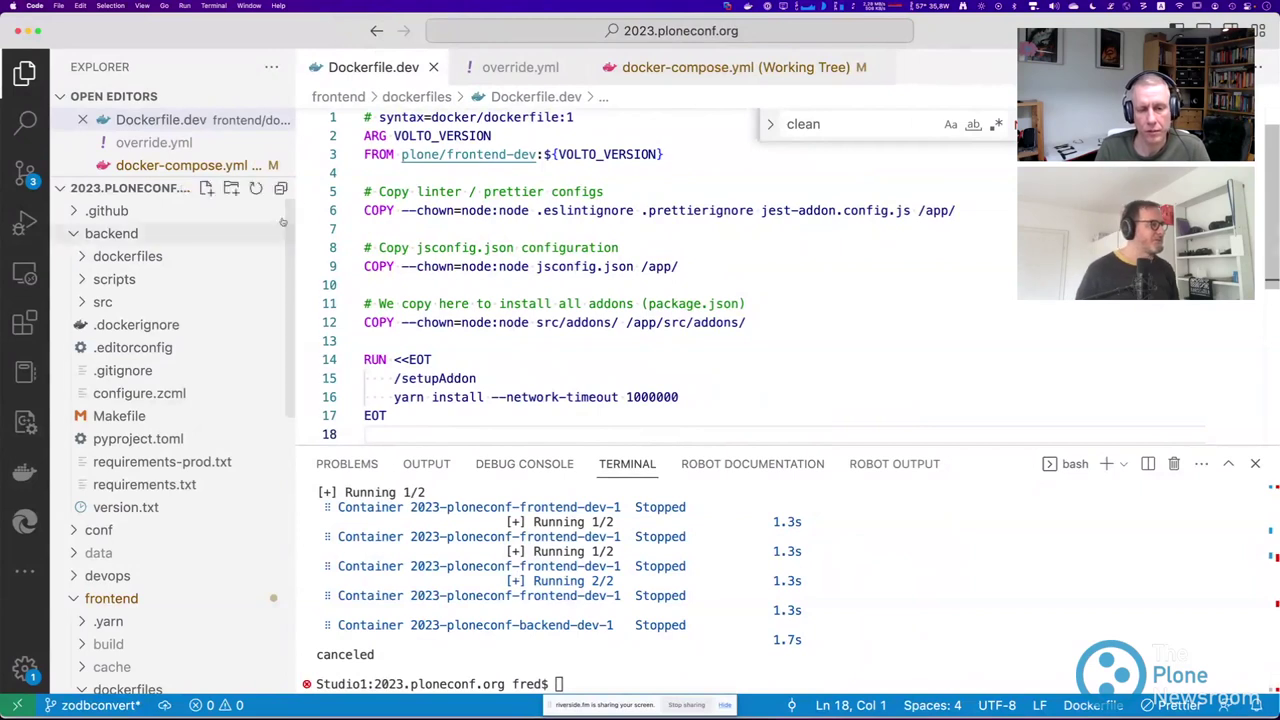
pyautogui.click(433, 67)
pyautogui.click(430, 67)
pyautogui.click(588, 67)
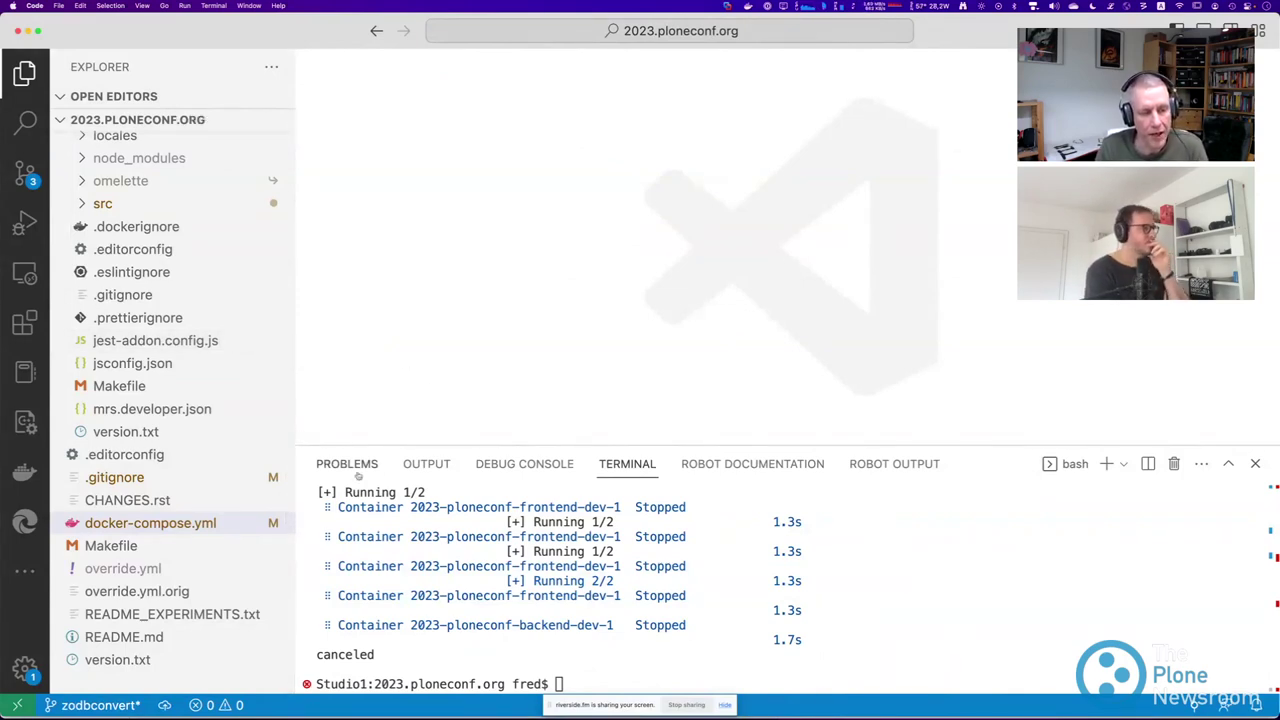
# Run make start to relaunch the backend and frontend containers, enlarging the terminal to watch.
pyautogui.click(545, 621)
pyautogui.write('make start')
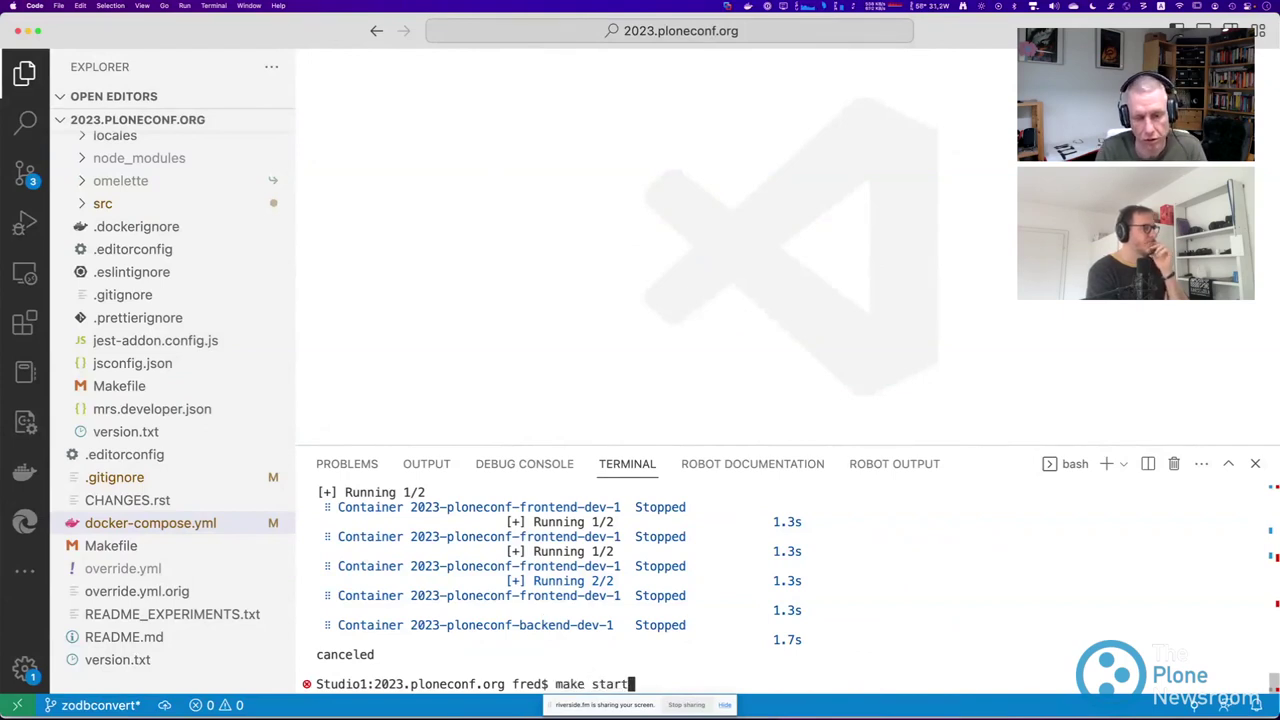
pyautogui.press('Return')
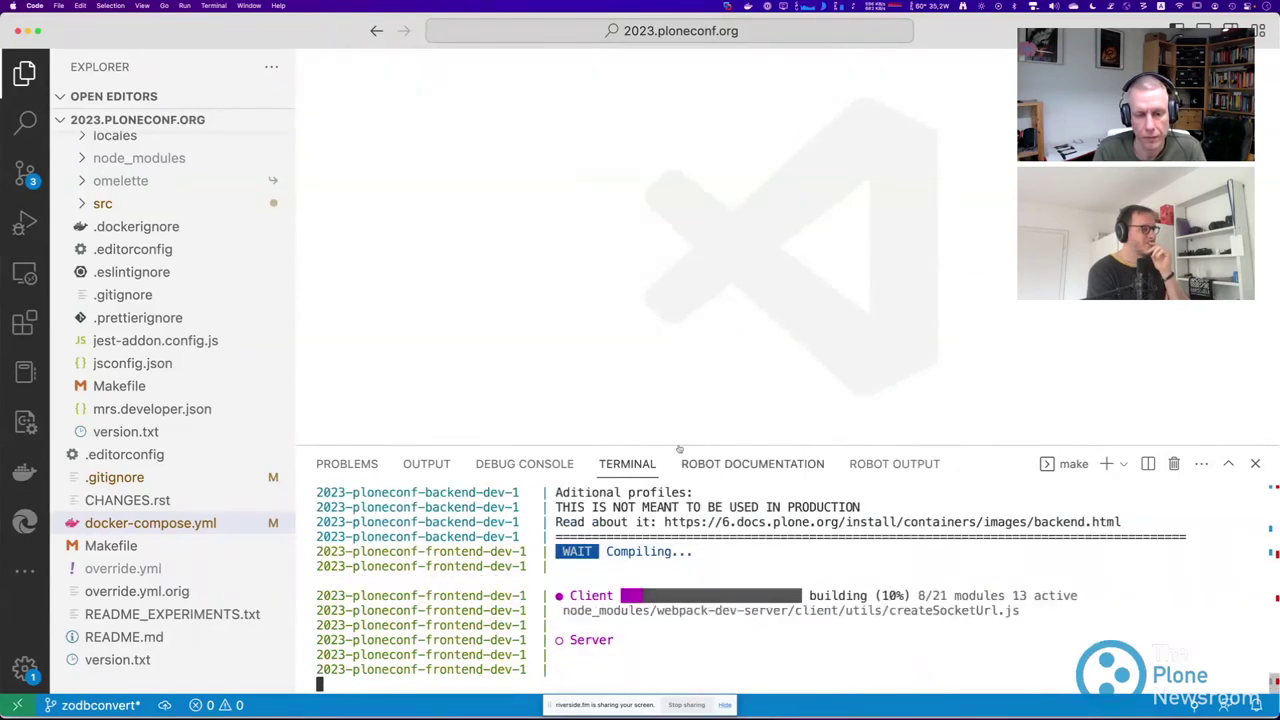
pyautogui.moveTo(692, 451); pyautogui.dragTo(640, 254)
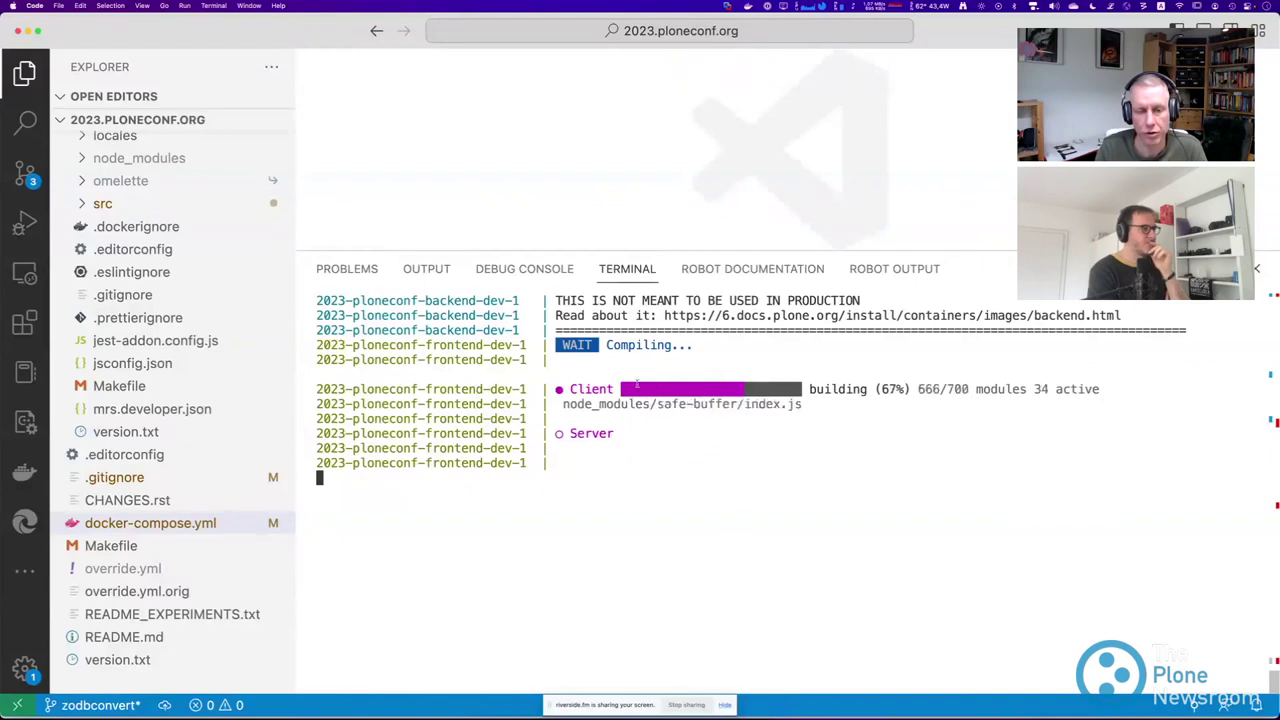
pyautogui.scroll(5, 560, 465)
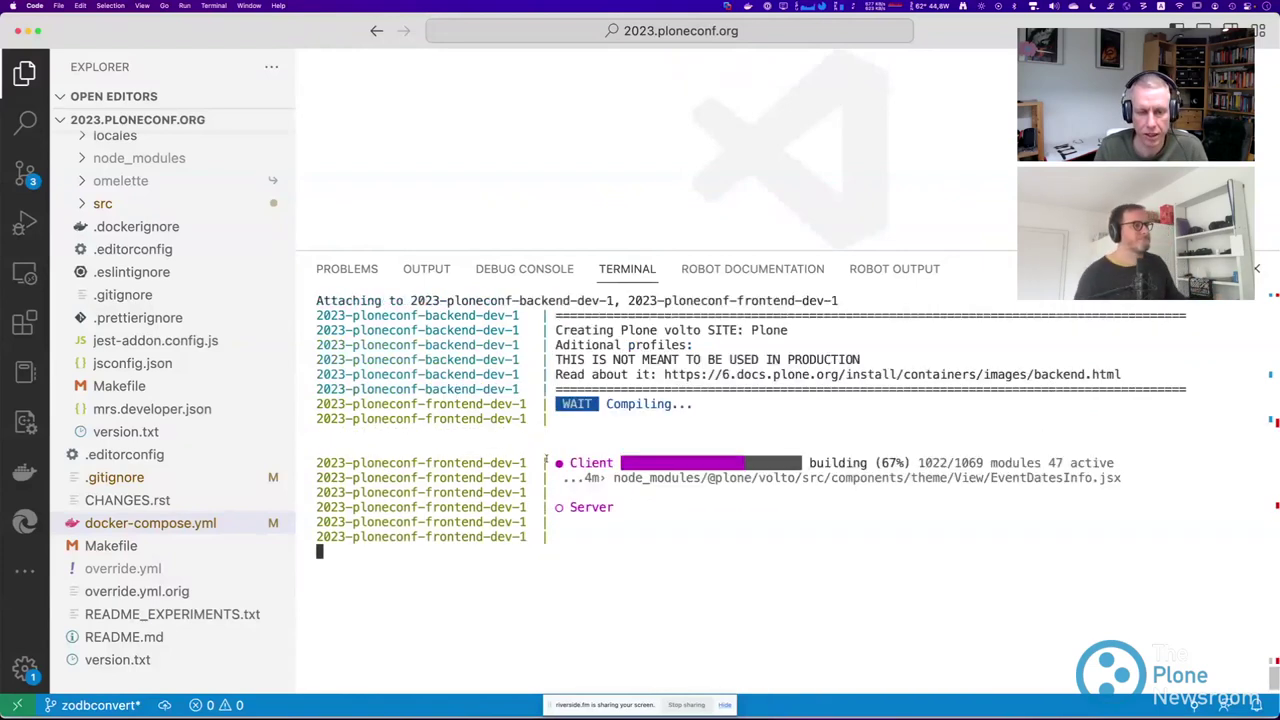
pyautogui.scroll(-3, 534, 469)
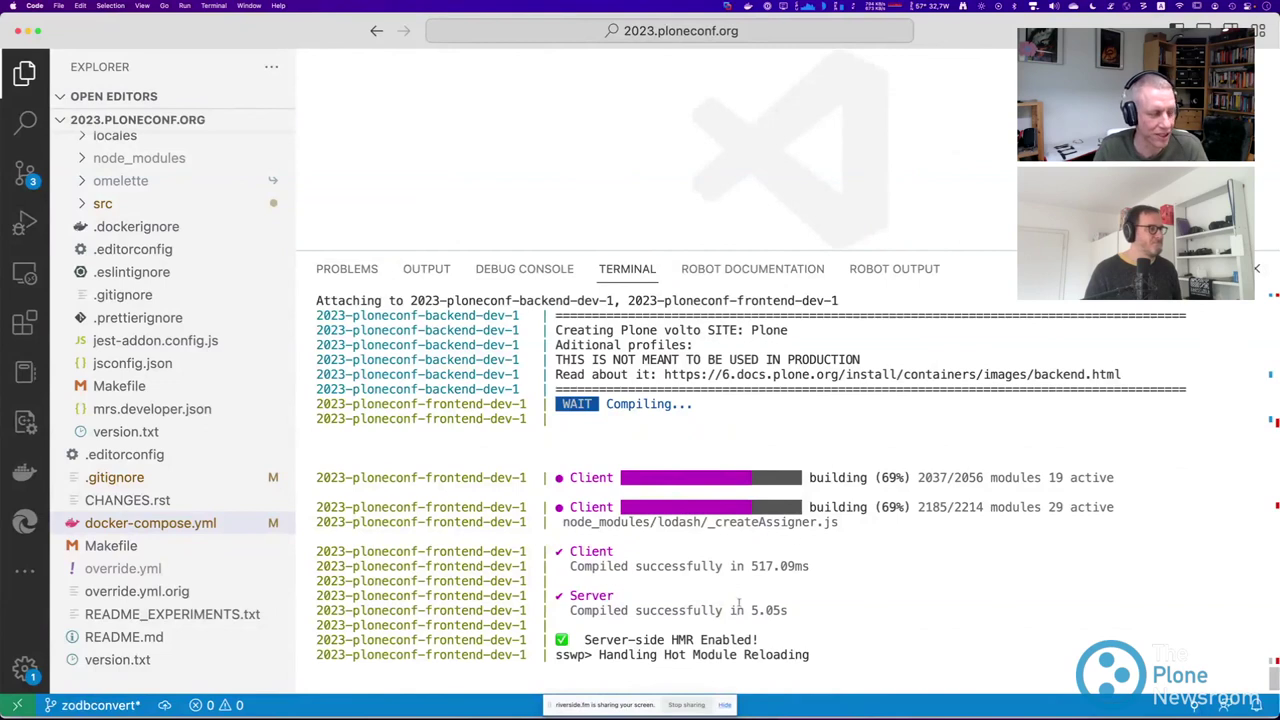
pyautogui.press('super+Tab')
pyautogui.press('super+Tab')
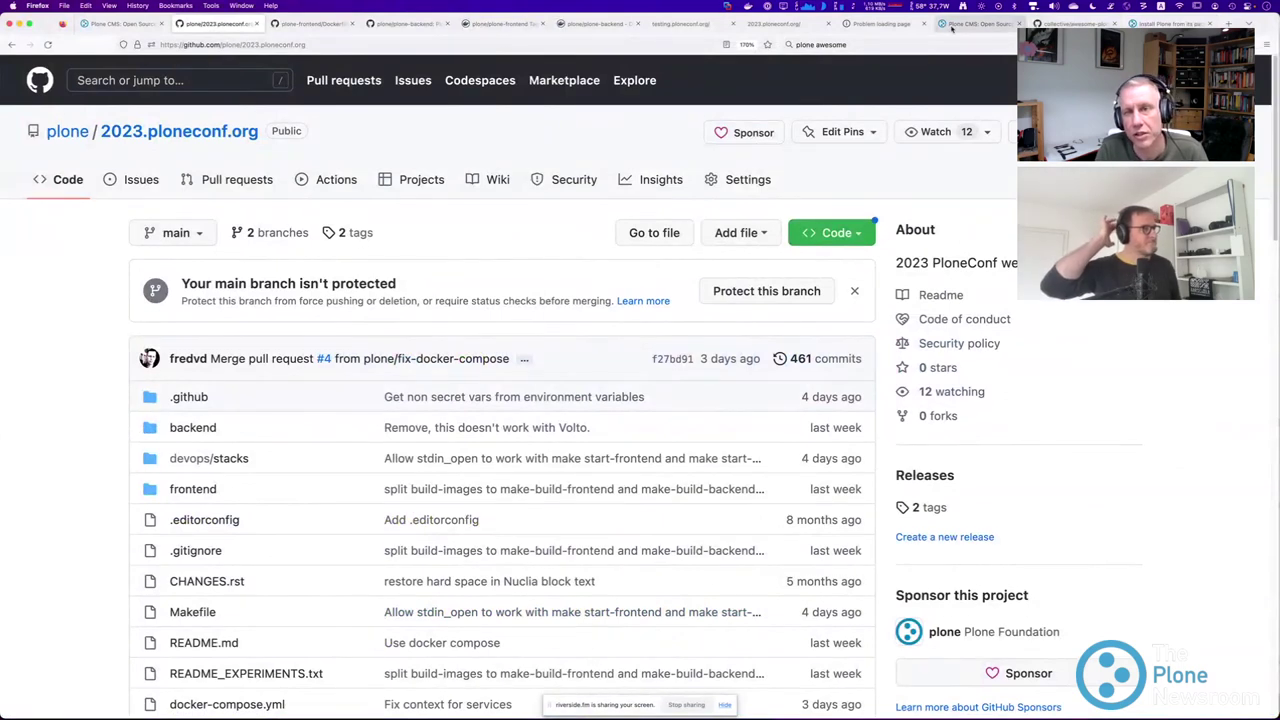
# Switch to the localhost:3000 tab and reload the local conference site.
pyautogui.click(778, 28)
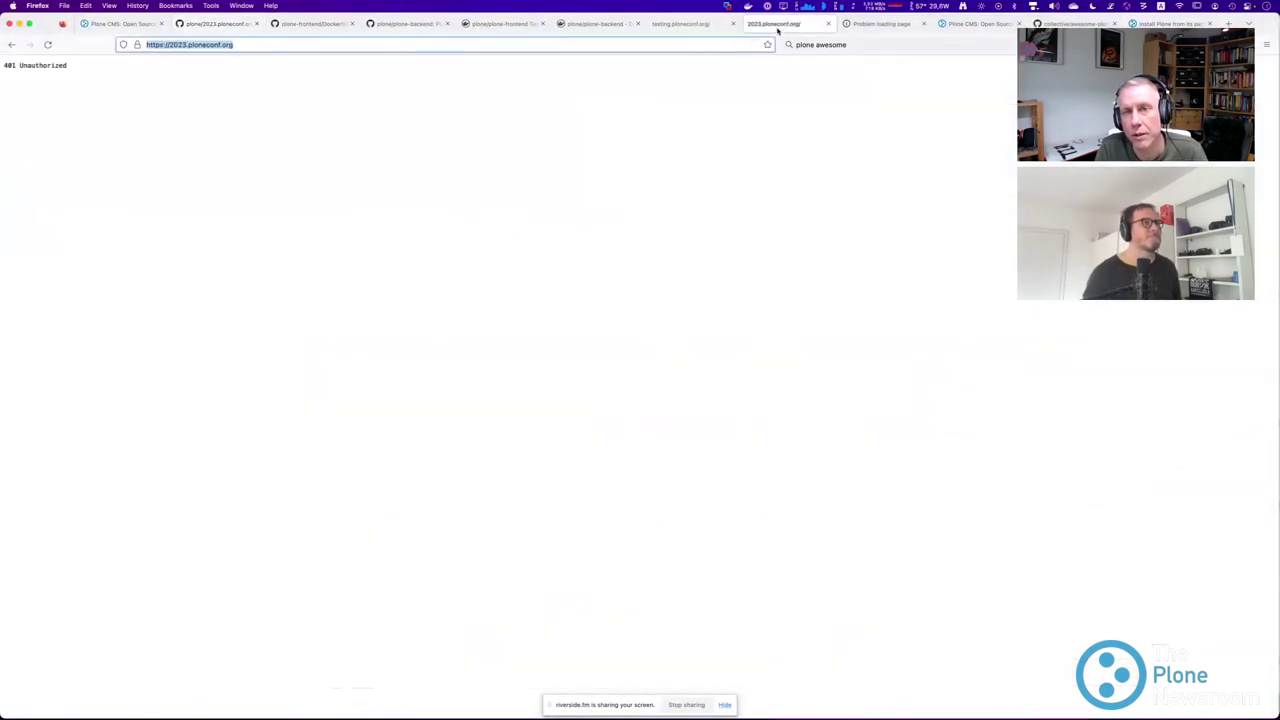
pyautogui.click(876, 26)
pyautogui.press('super+r')
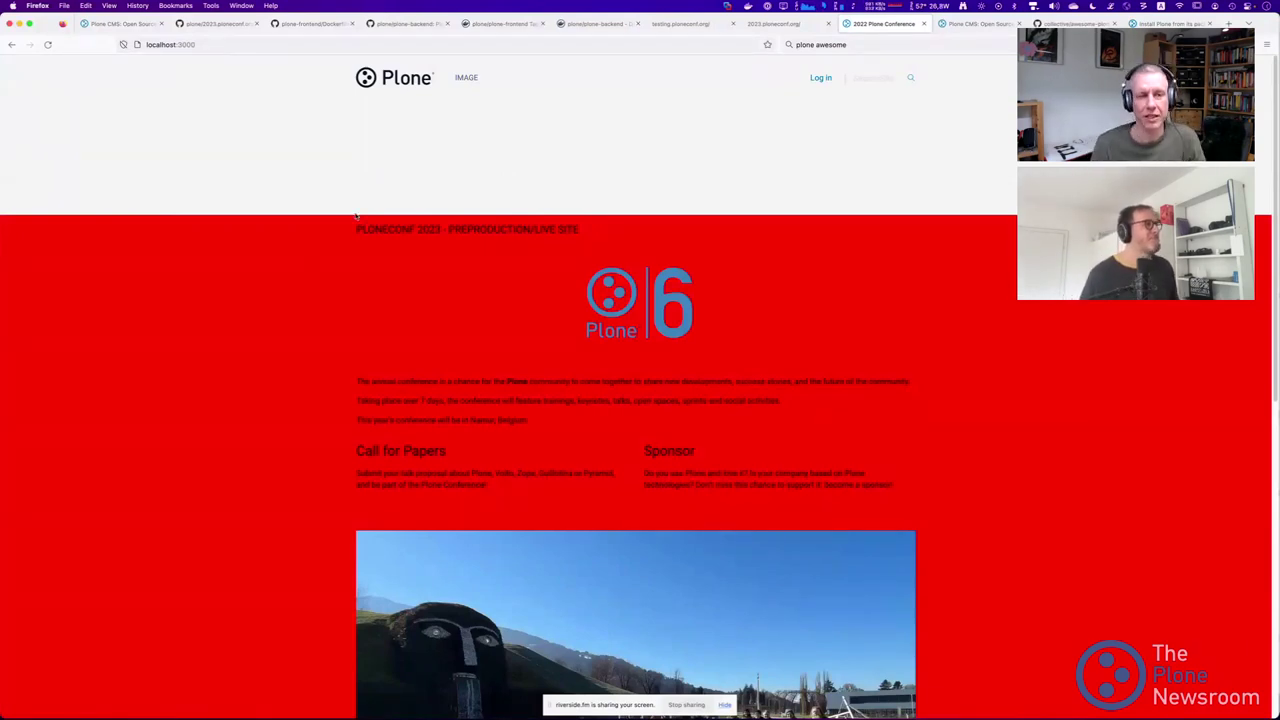
pyautogui.scroll(-2, 352, 217)
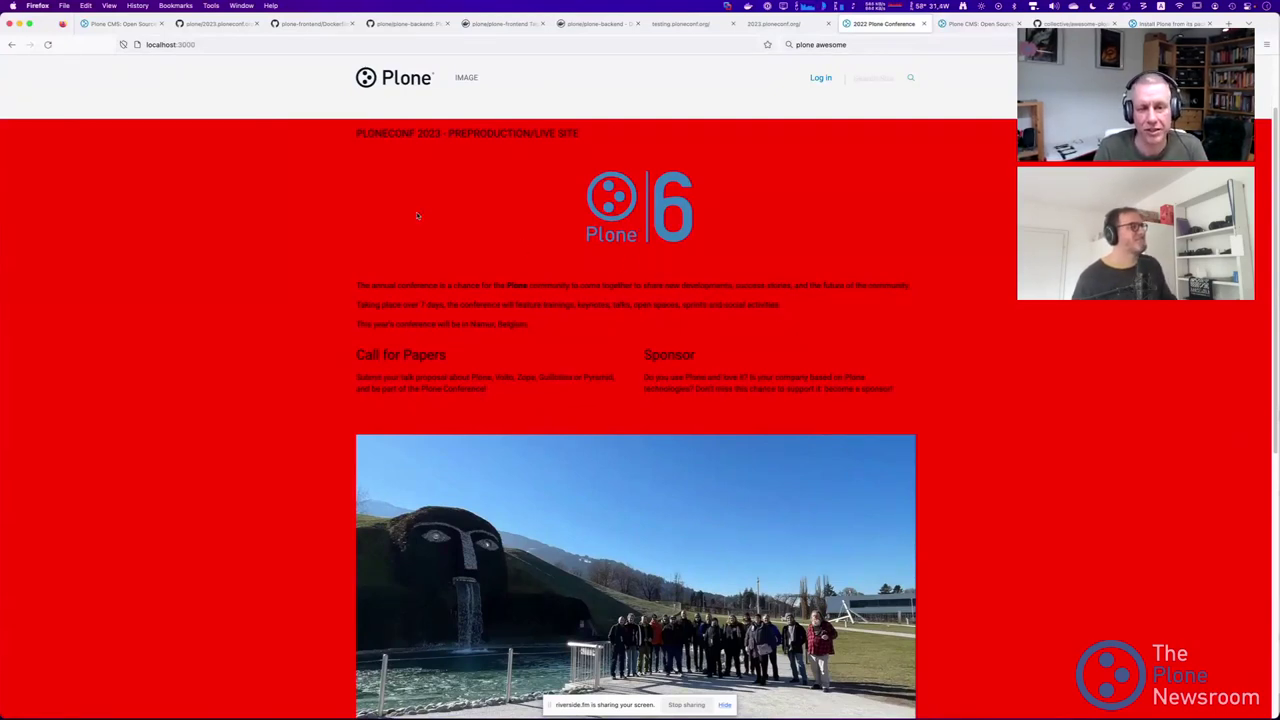
# Log in with the admin account credentials, then enter and cancel edit mode on the home page.
pyautogui.click(818, 78)
pyautogui.write('admin')
pyautogui.press('Tab')
pyautogui.write('admin')
pyautogui.press('Return')
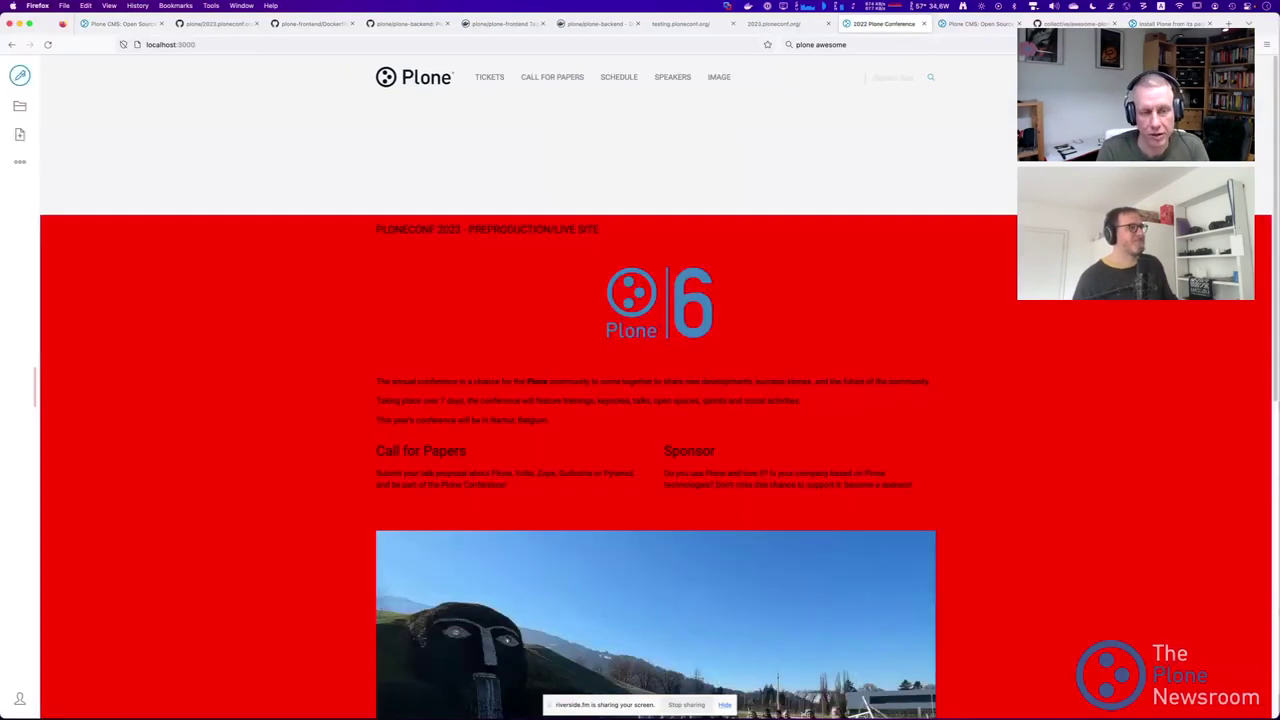
pyautogui.click(19, 80)
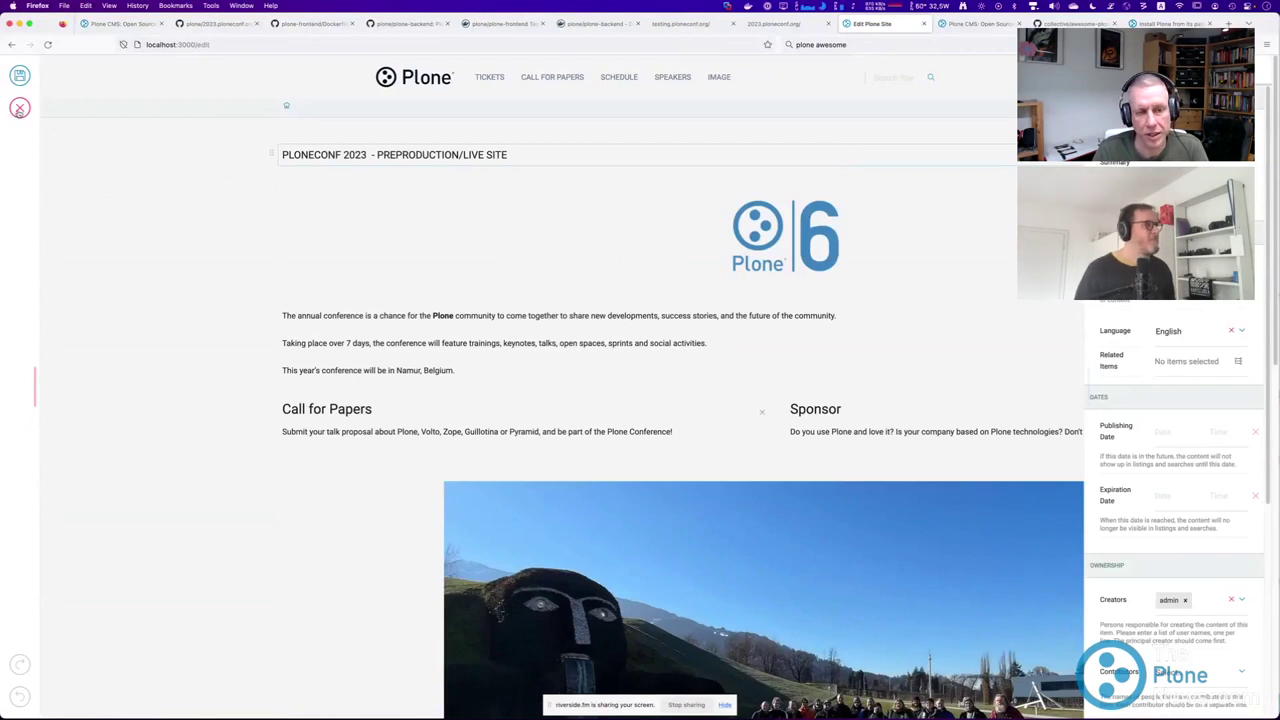
pyautogui.click(19, 108)
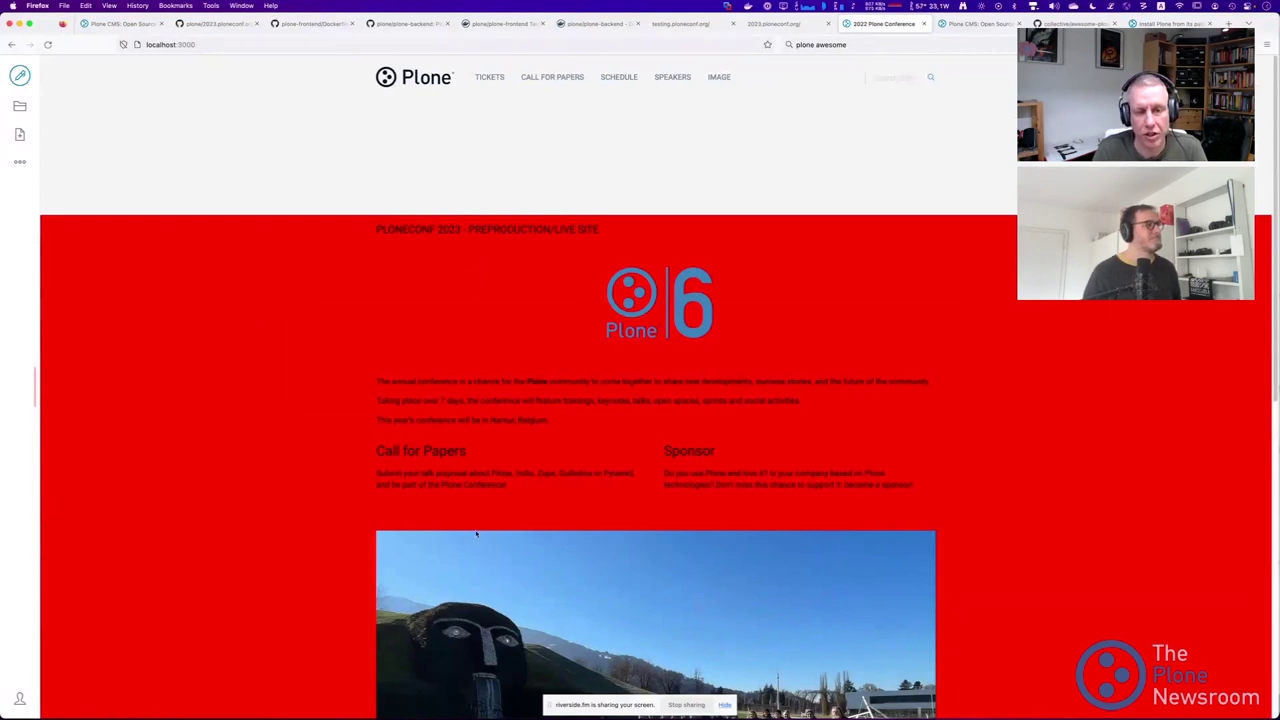
pyautogui.press('super+Tab')
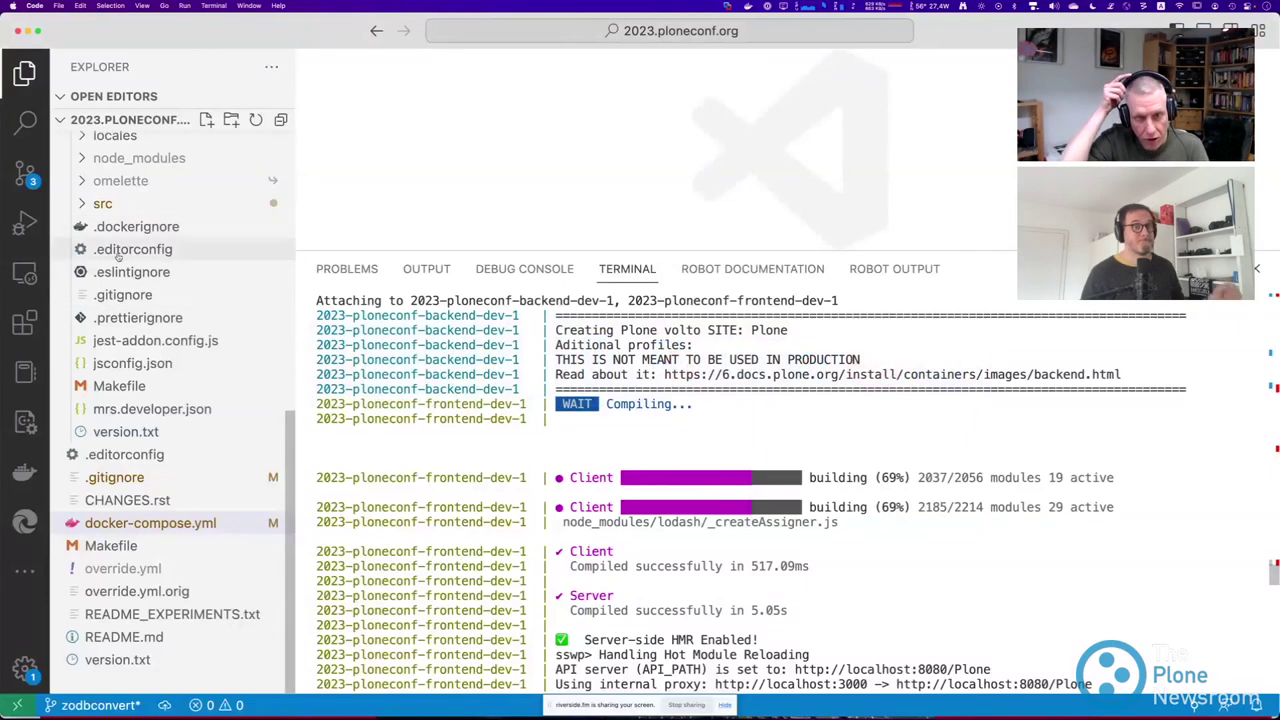
# Collapse the backend and frontend folders in the Explorer.
pyautogui.scroll(10, 80, 200)
pyautogui.click(85, 166)
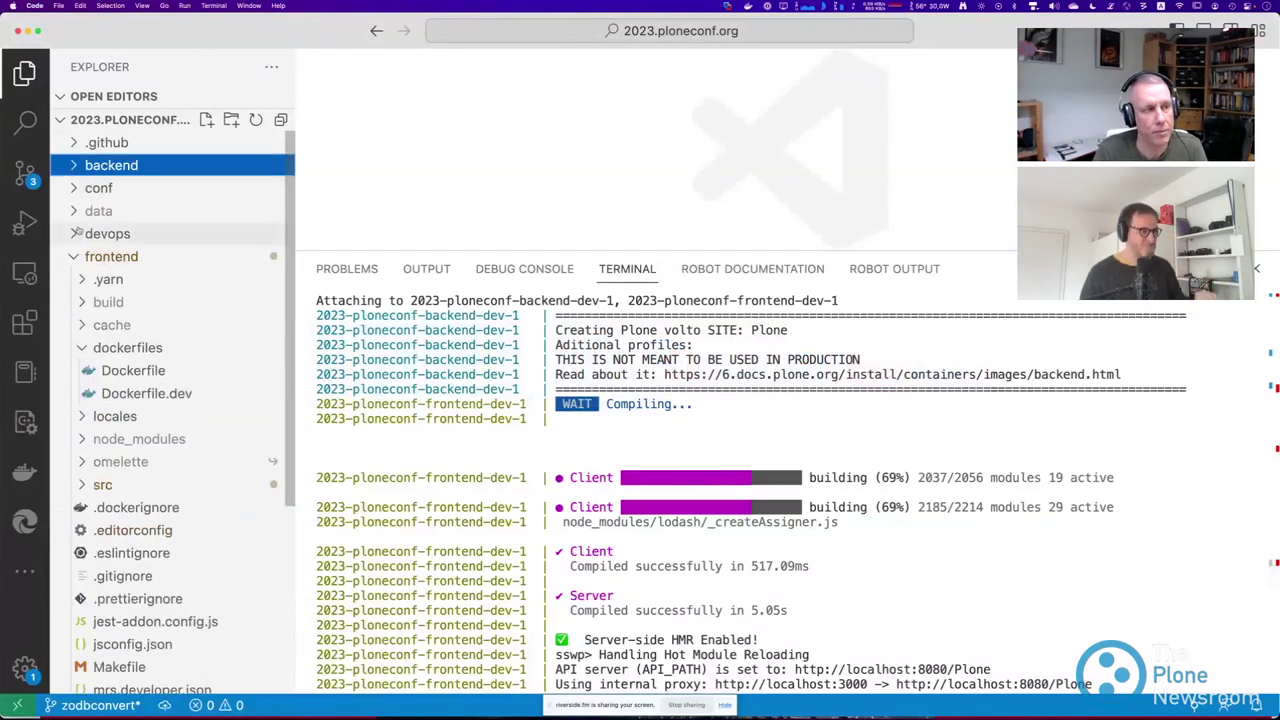
pyautogui.click(103, 256)
pyautogui.rightClick(103, 256)
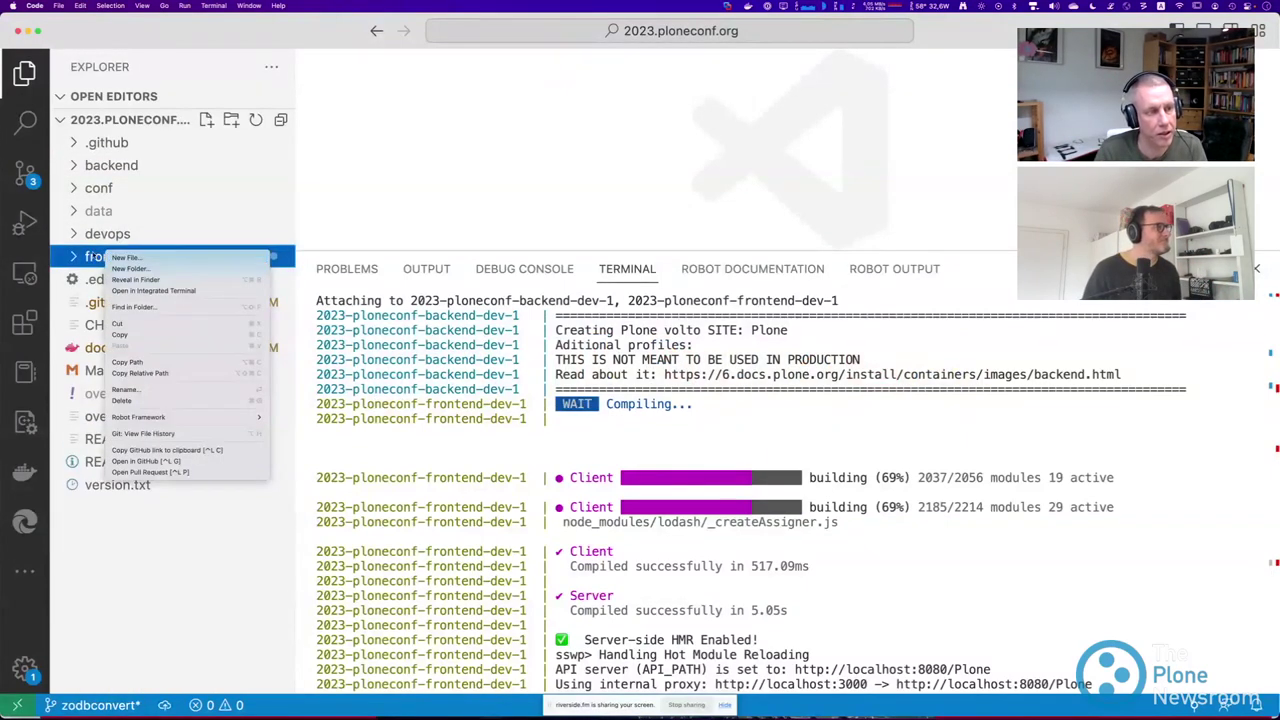
pyautogui.press('Escape')
# Search the project for red, yellow, then red, and open the site.overrides uncommitted diff.
pyautogui.press('super+shift+f')
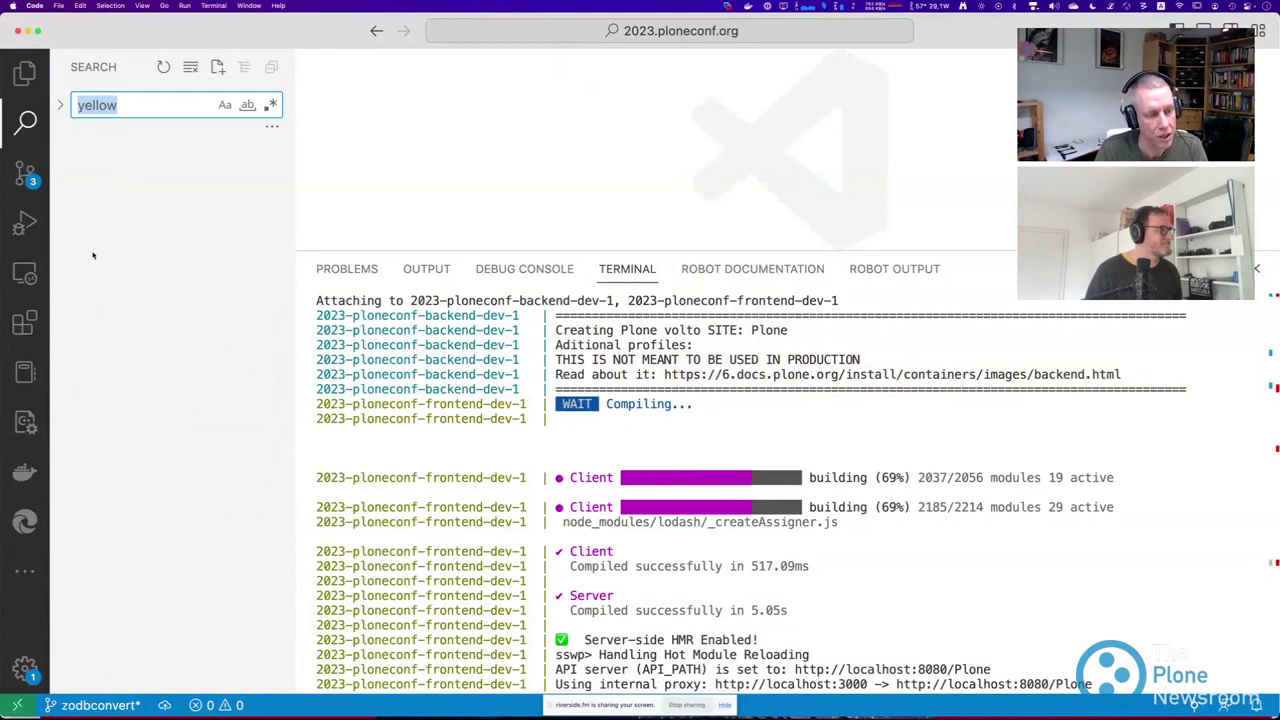
pyautogui.write('red')
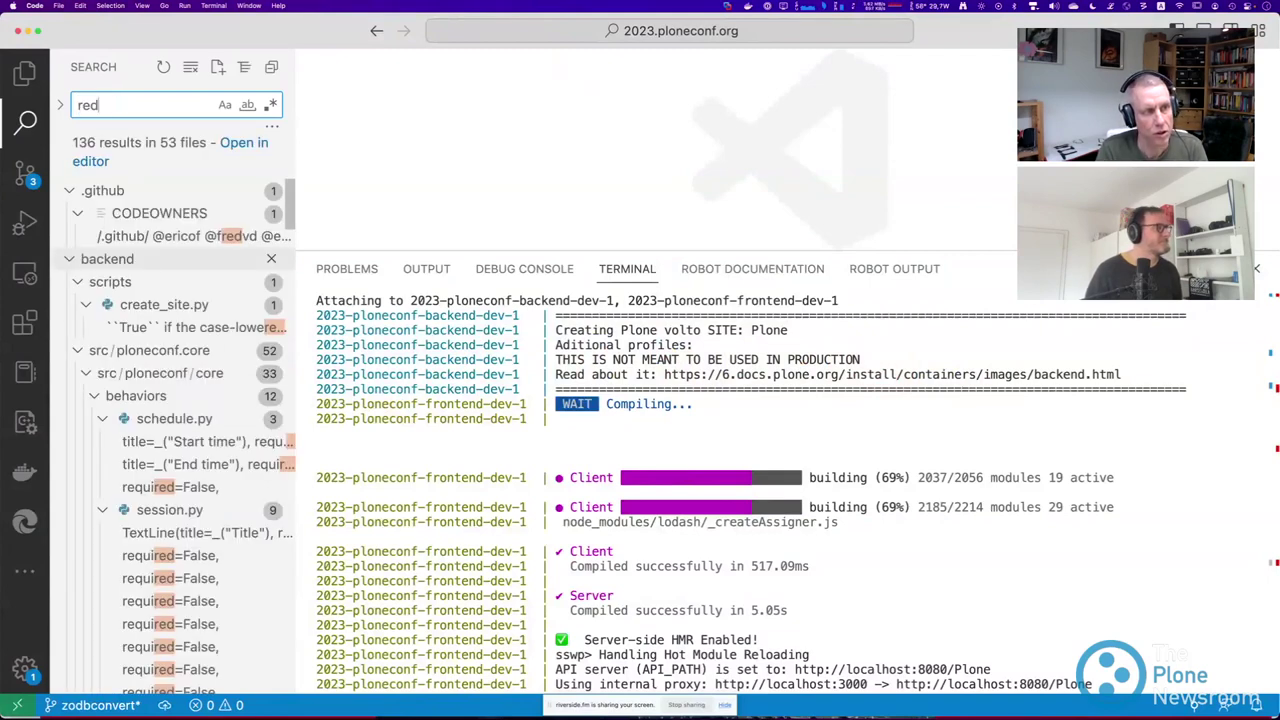
pyautogui.press('super+a')
pyautogui.write('yellow')
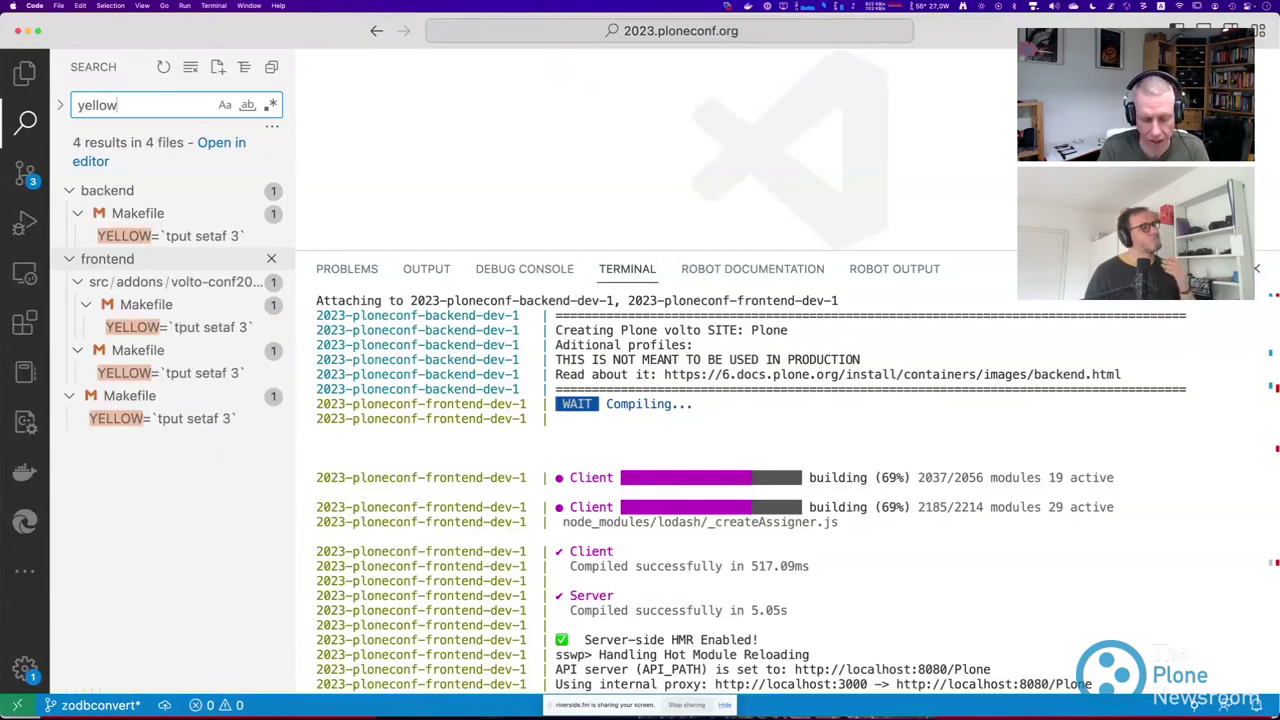
pyautogui.press('super+a')
pyautogui.write('red')
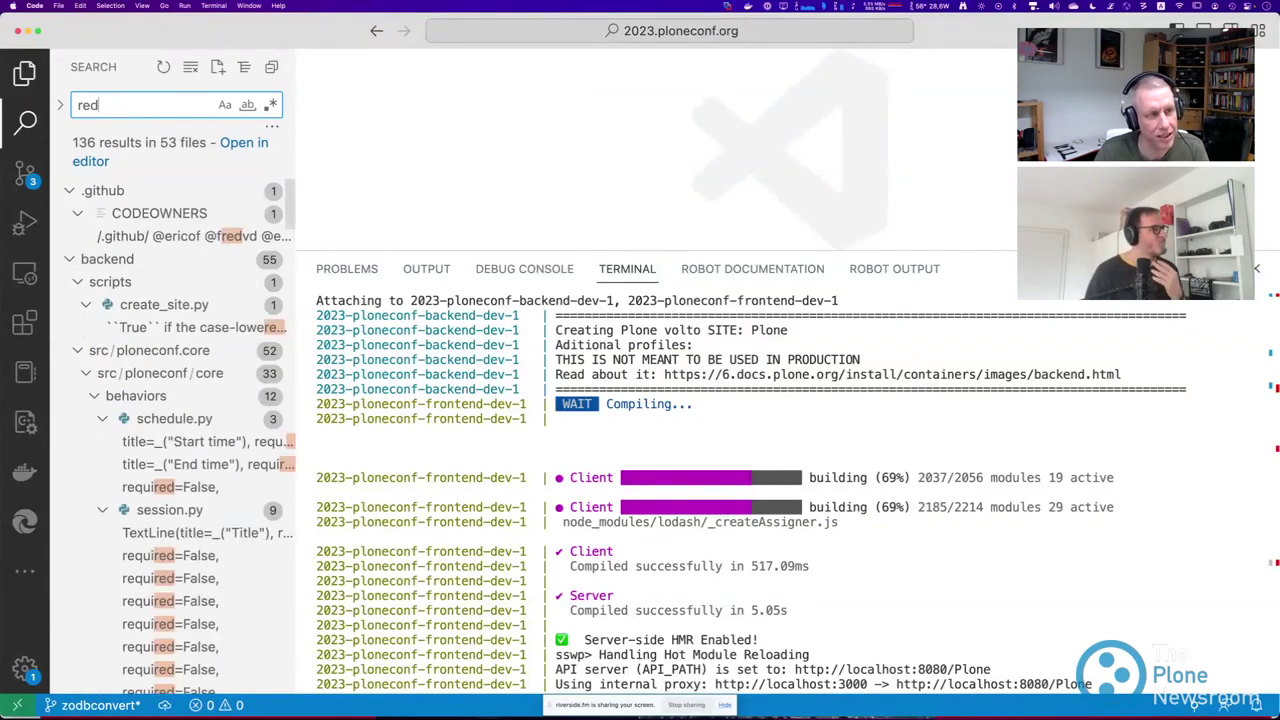
pyautogui.click(24, 174)
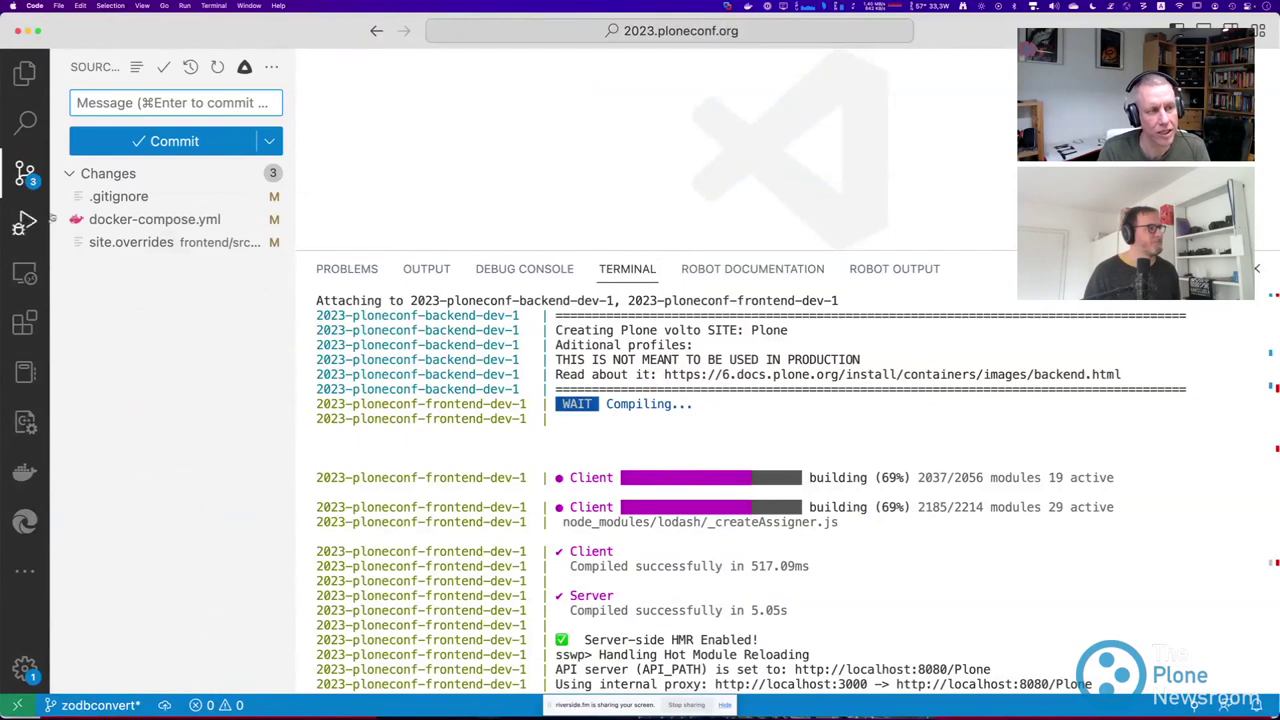
pyautogui.click(130, 241)
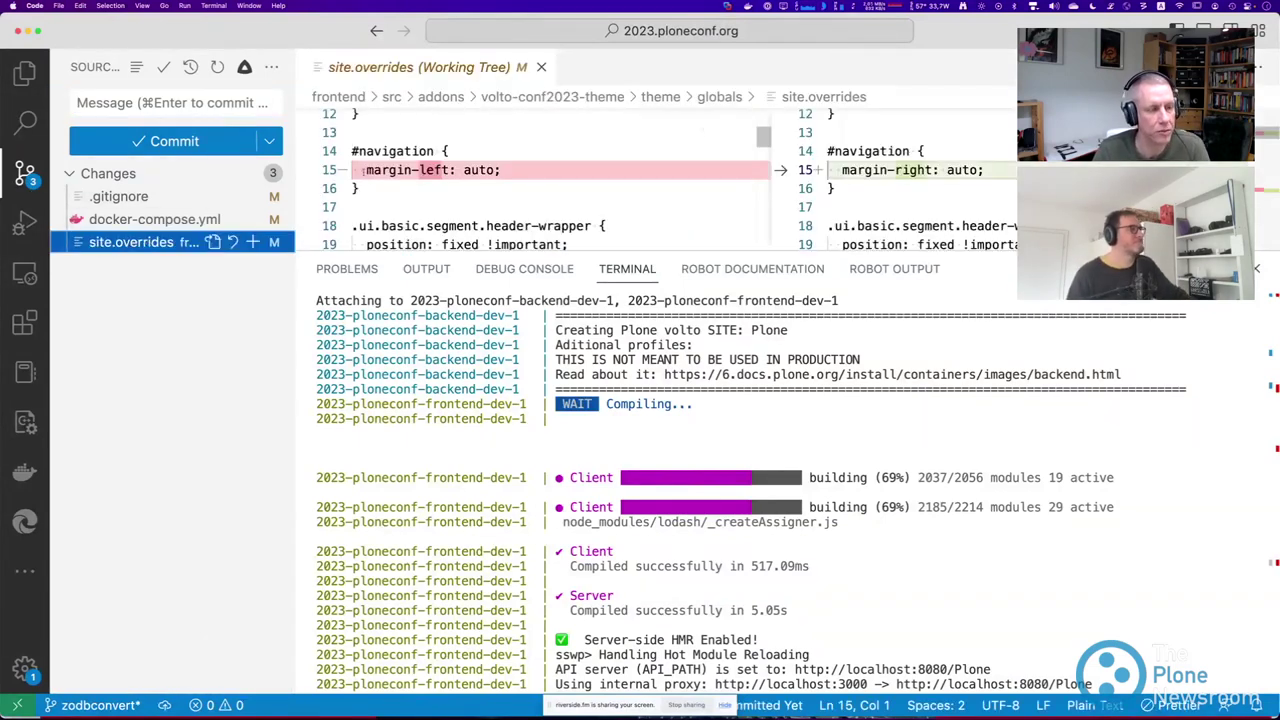
# Change the line 48 background value from red to yellow in site.overrides and save.
pyautogui.moveTo(720, 250); pyautogui.dragTo(720, 615)
pyautogui.scroll(-7, 800, 524)
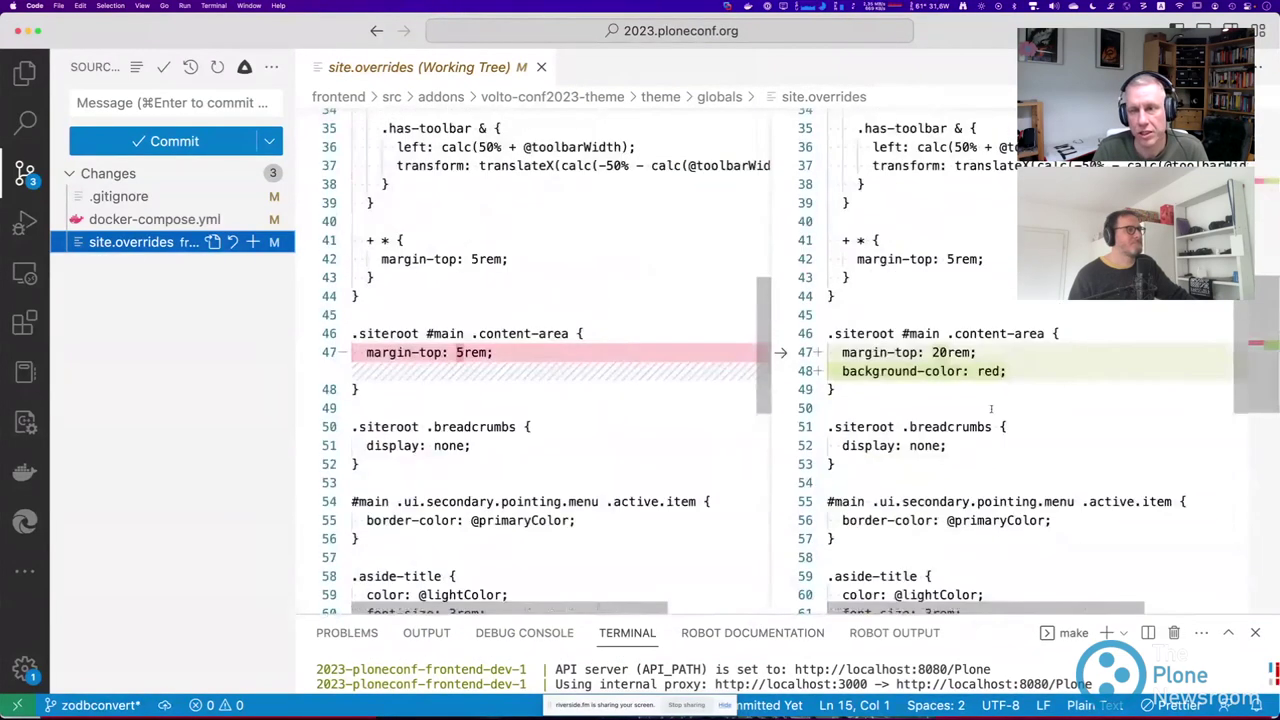
pyautogui.doubleClick(985, 370)
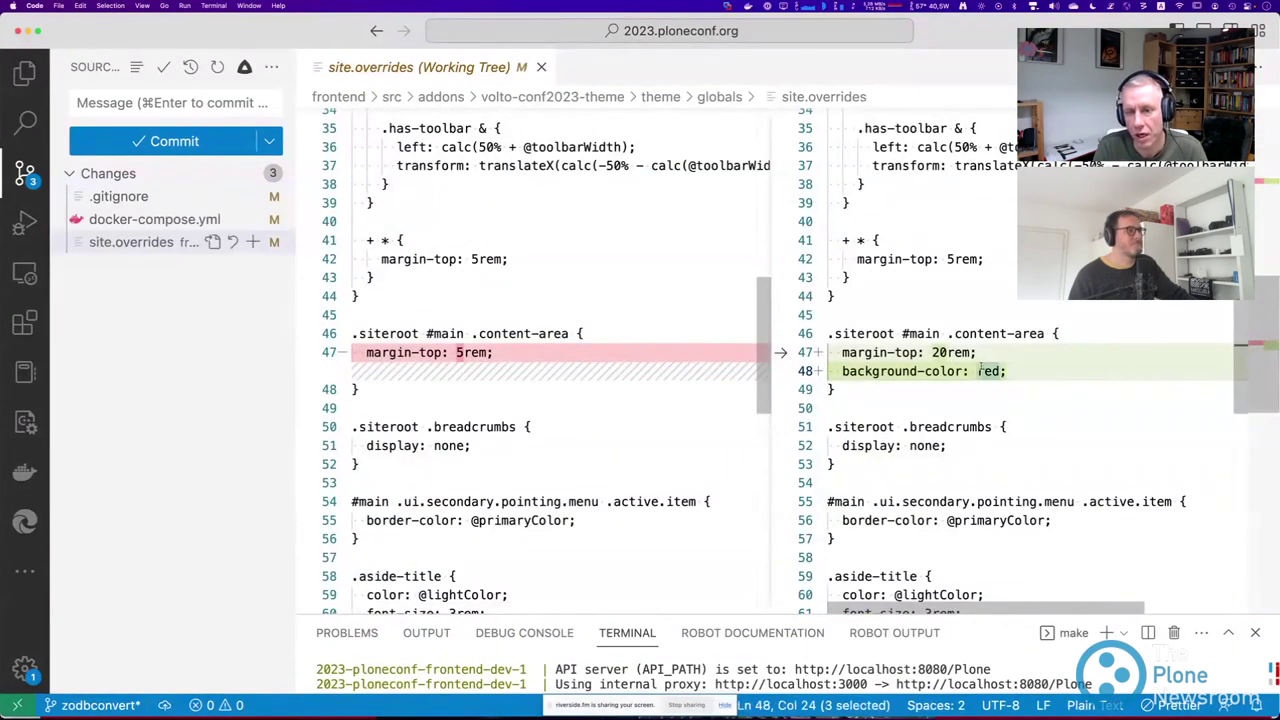
pyautogui.write('yellow')
pyautogui.press('super+s')
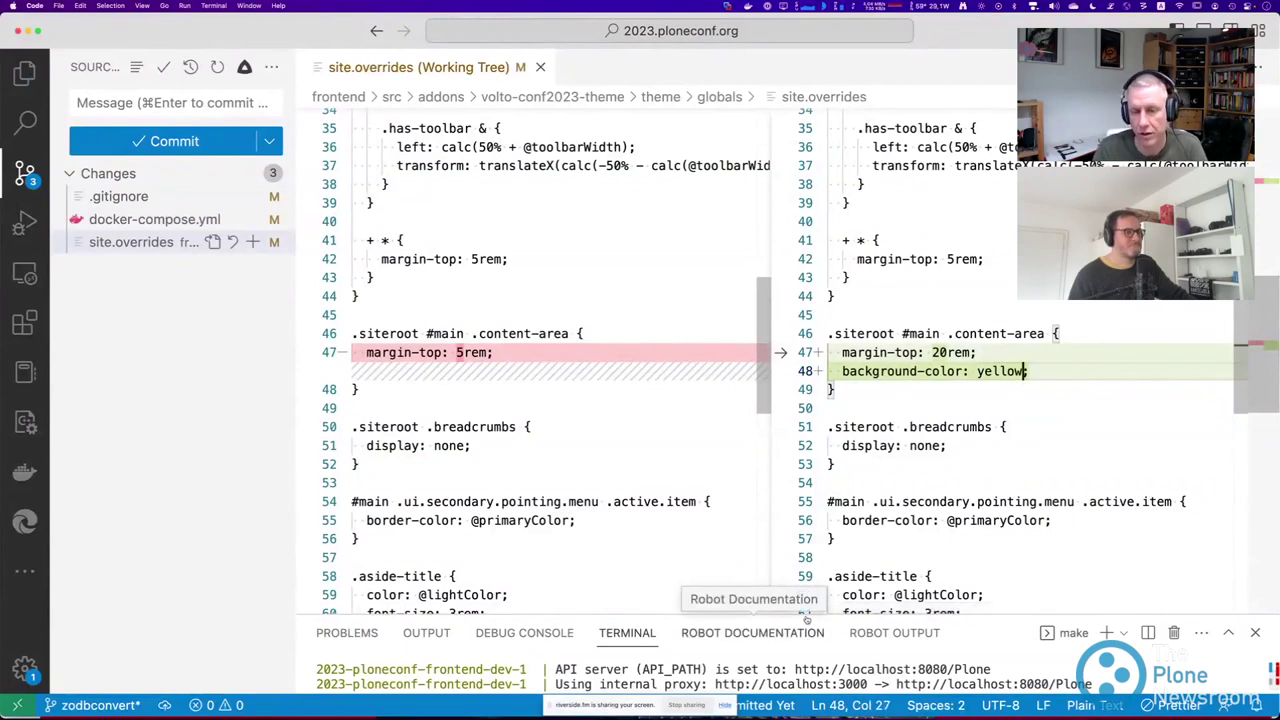
# Replace yellow with blue on line 48 and save, watching the terminal recompile.
pyautogui.moveTo(1022, 618); pyautogui.dragTo(1022, 270)
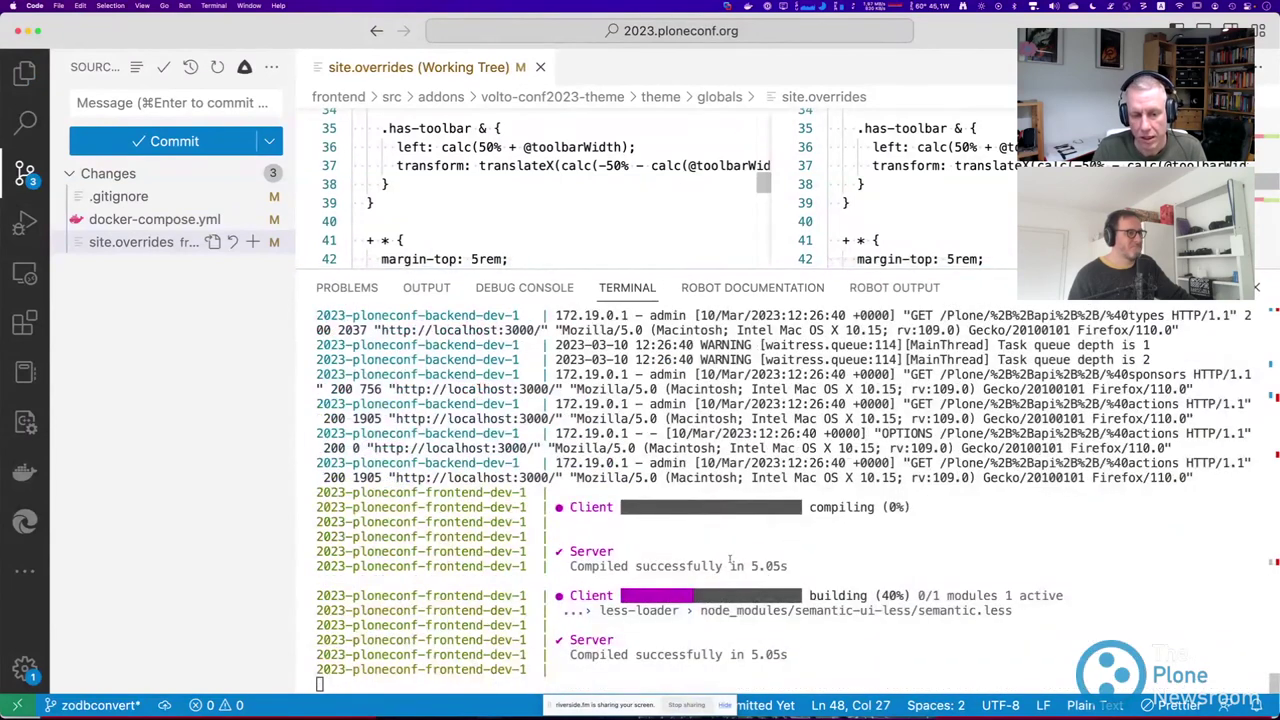
pyautogui.scroll(-5, 955, 172)
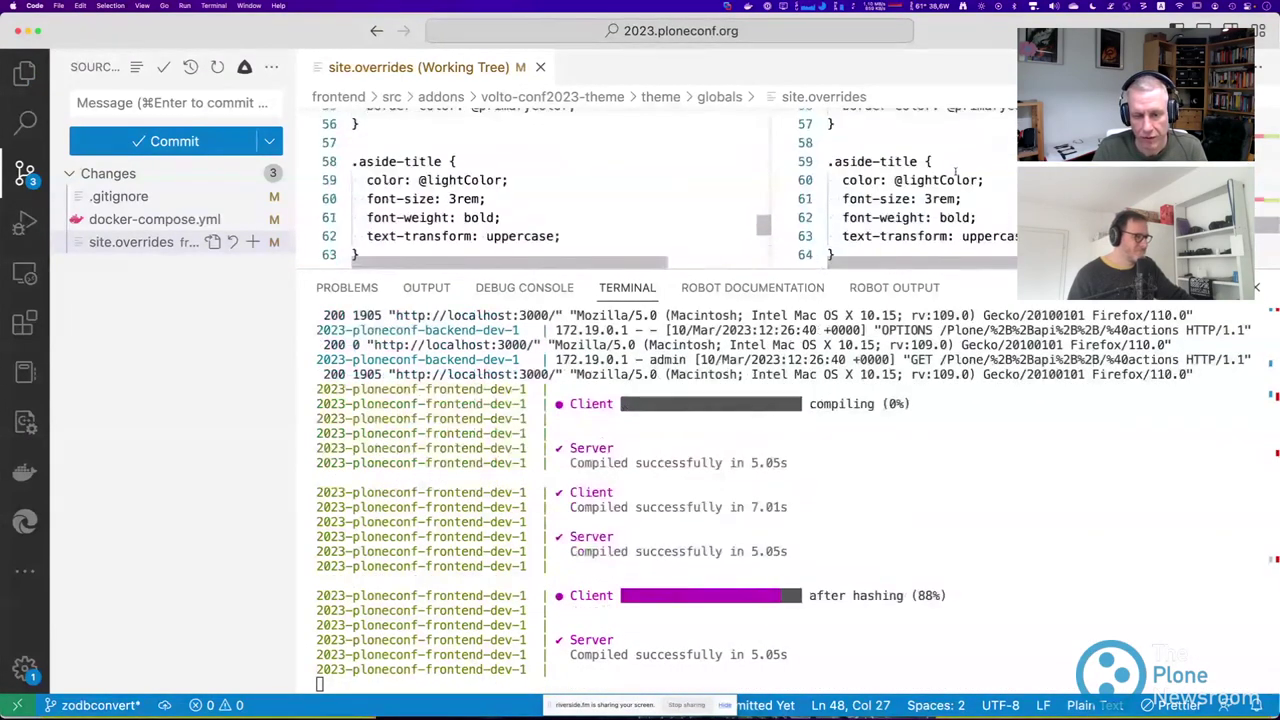
pyautogui.doubleClick(993, 165)
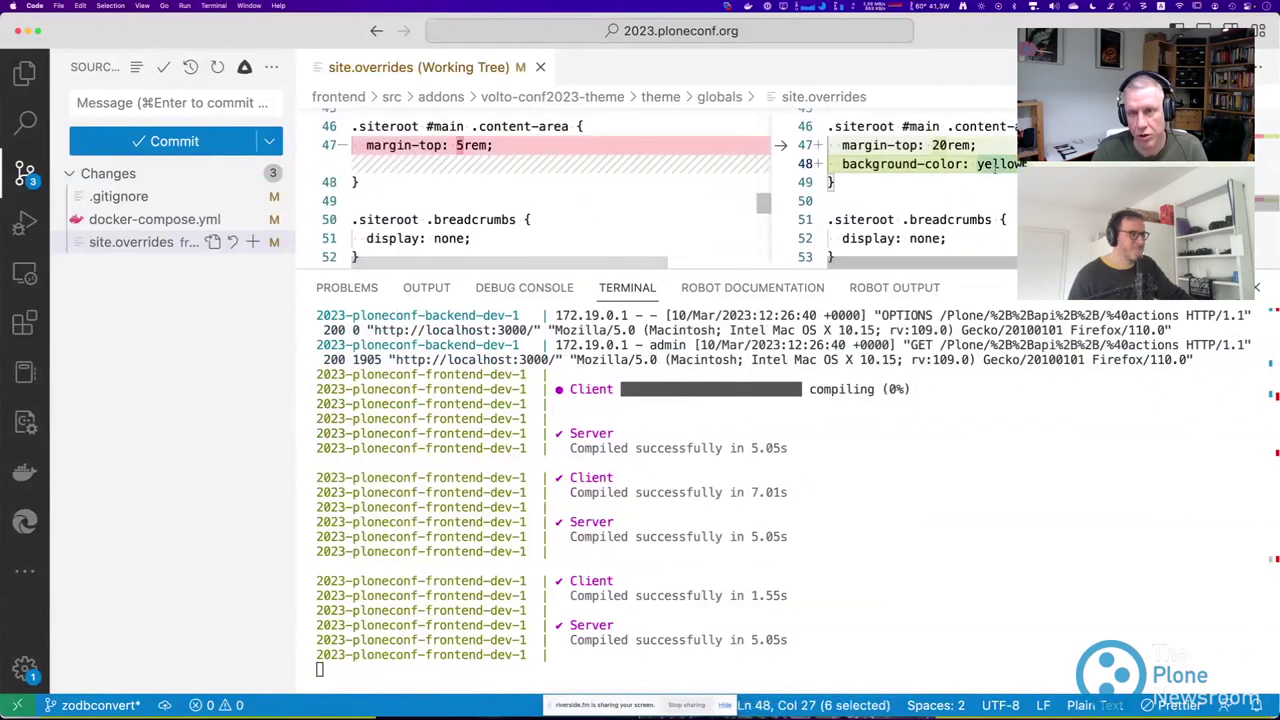
pyautogui.write('blue')
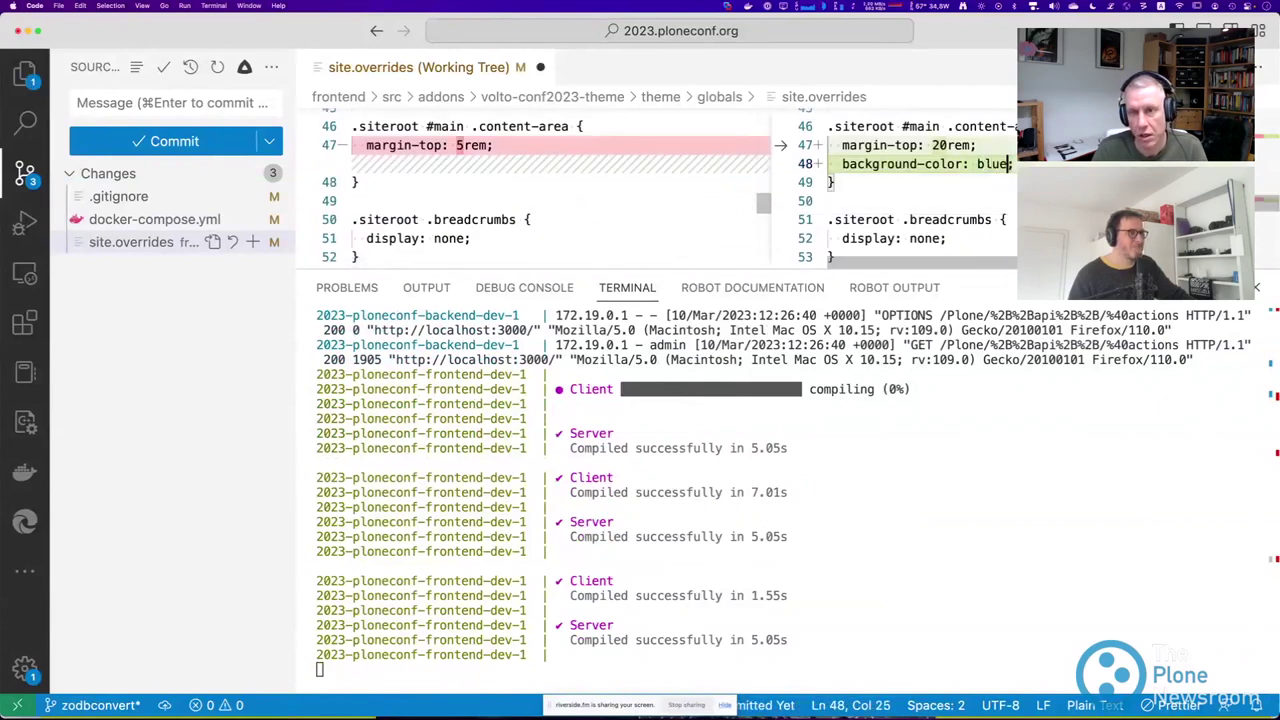
pyautogui.press('super+s')
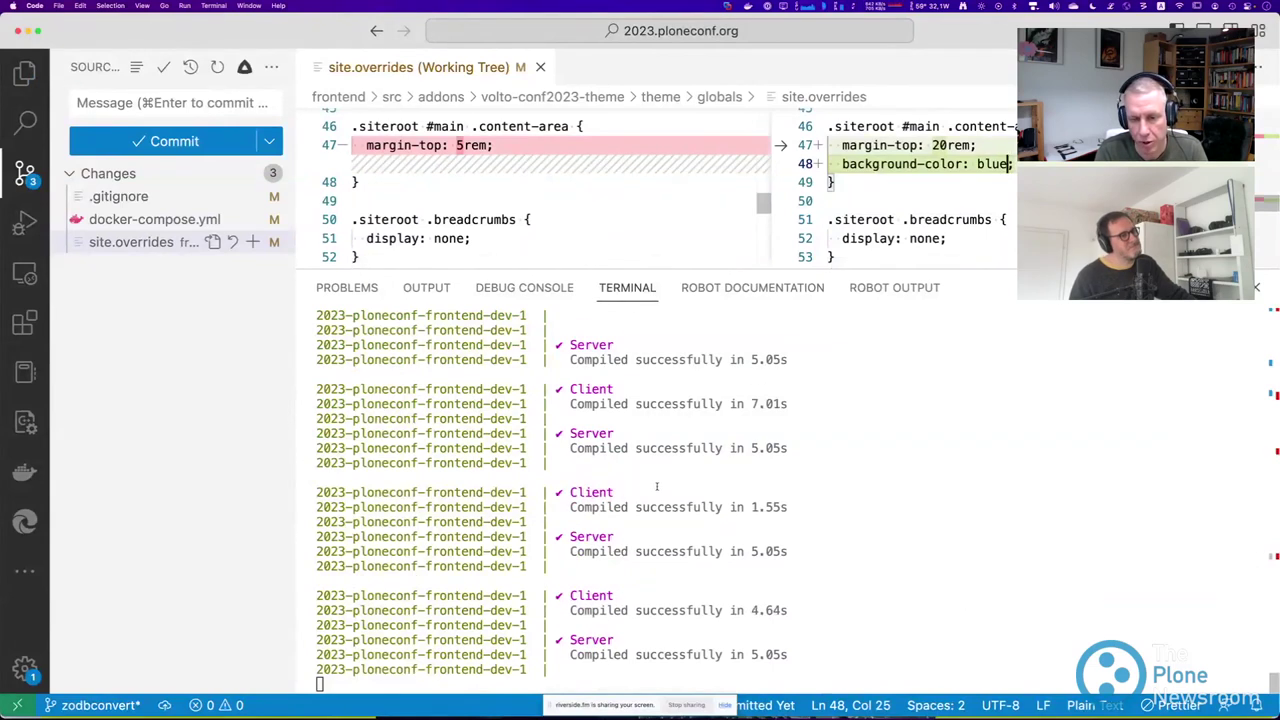
pyautogui.press('super+Tab')
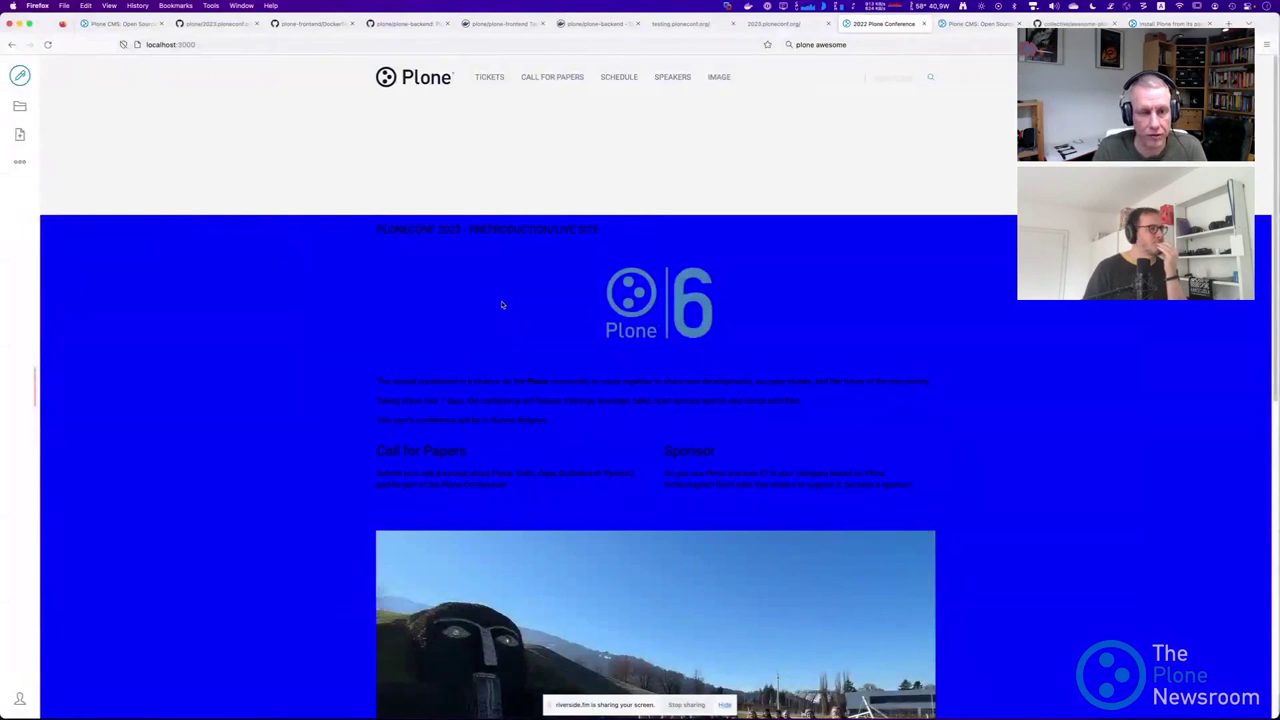
# Open volto-conf2023-theme/theme/globals/site.overrides as a regular editor tab, then return to Firefox.
pyautogui.press('super+Tab')
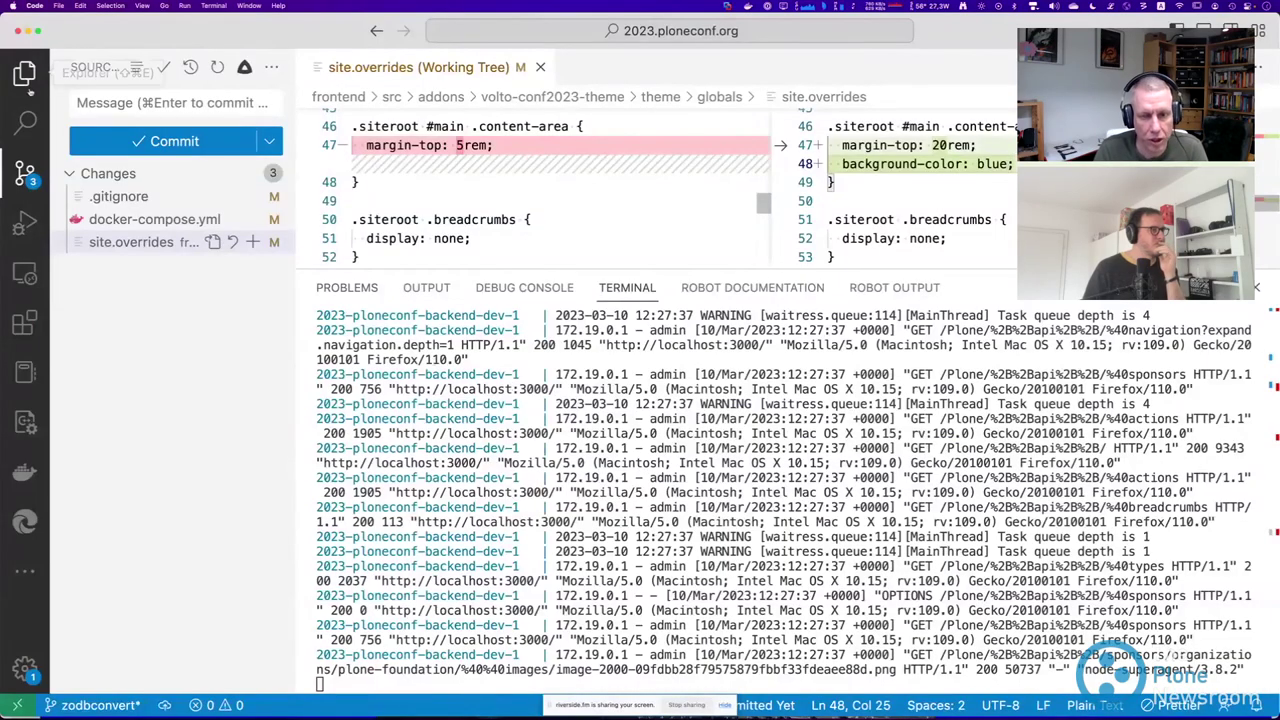
pyautogui.click(25, 73)
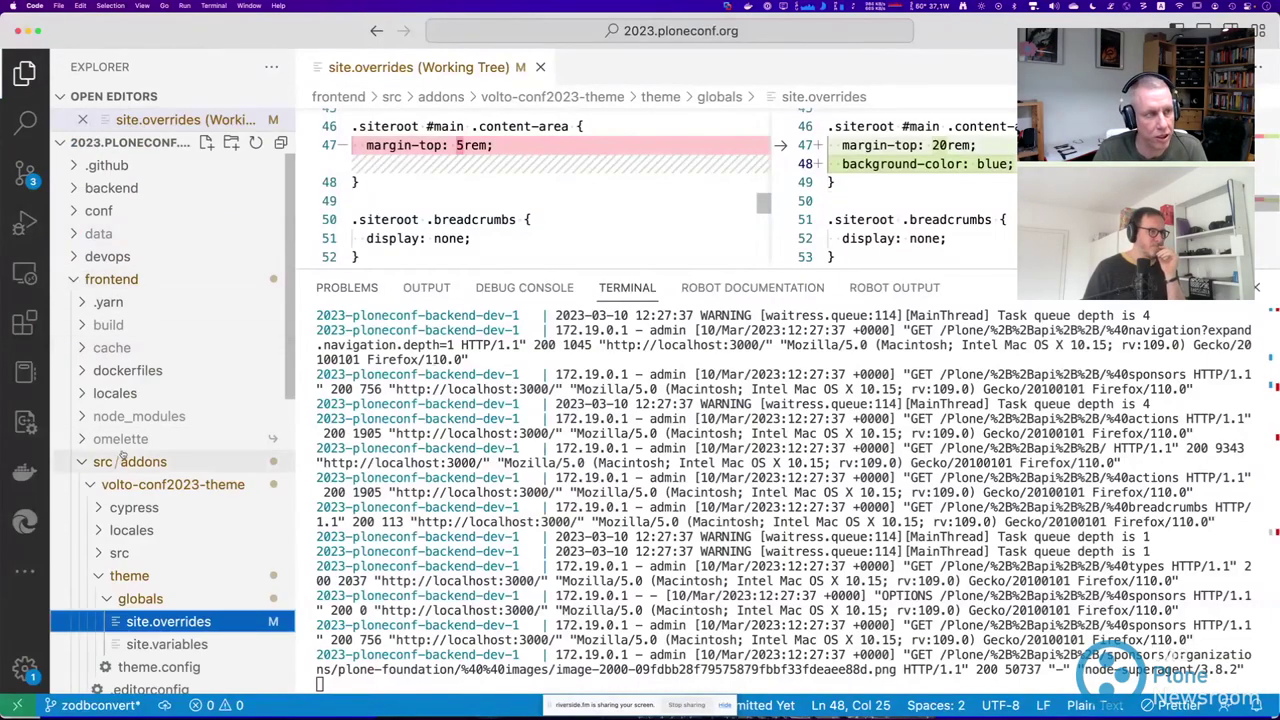
pyautogui.scroll(-5, 80, 349)
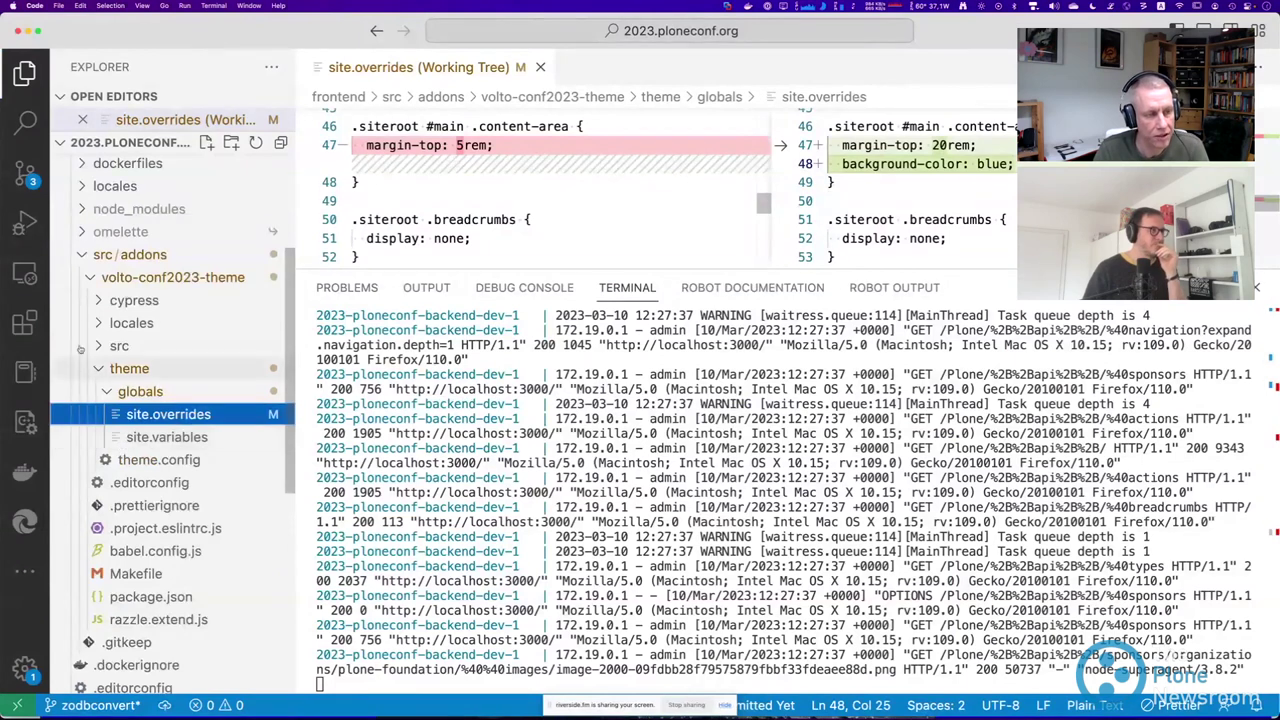
pyautogui.click(147, 278)
pyautogui.click(150, 278)
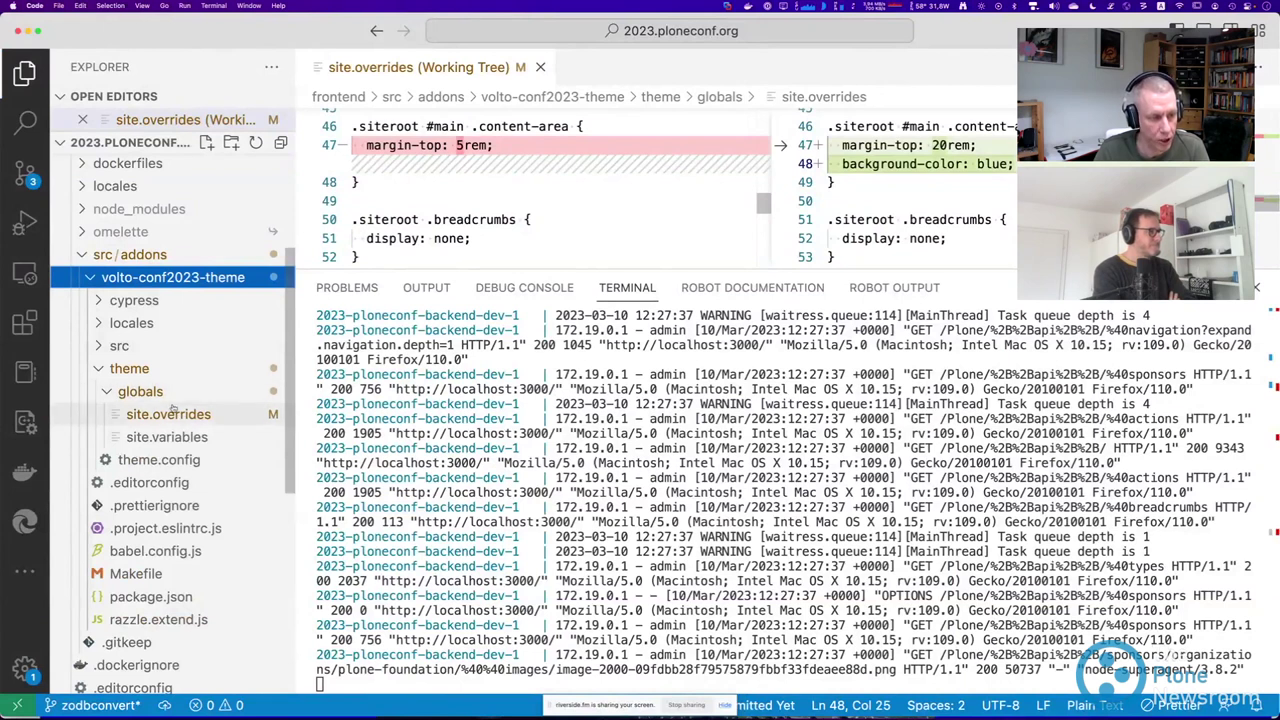
pyautogui.click(168, 413)
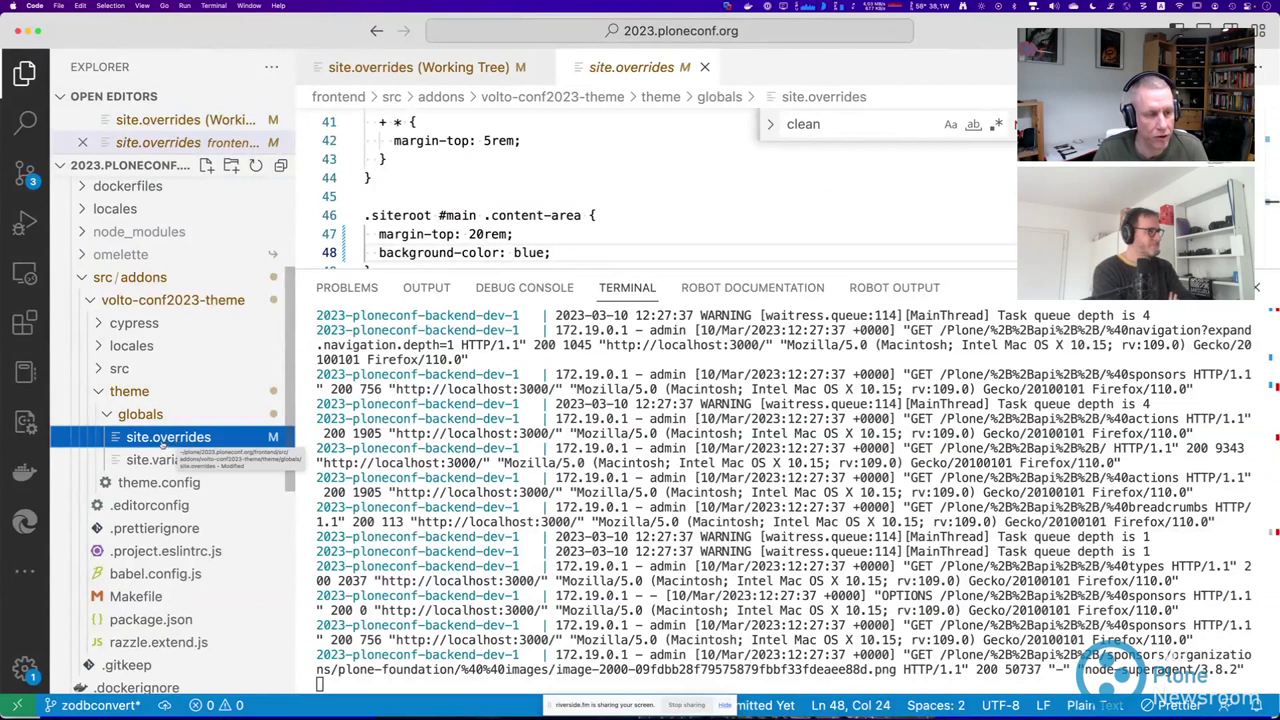
pyautogui.click(165, 459)
pyautogui.click(168, 440)
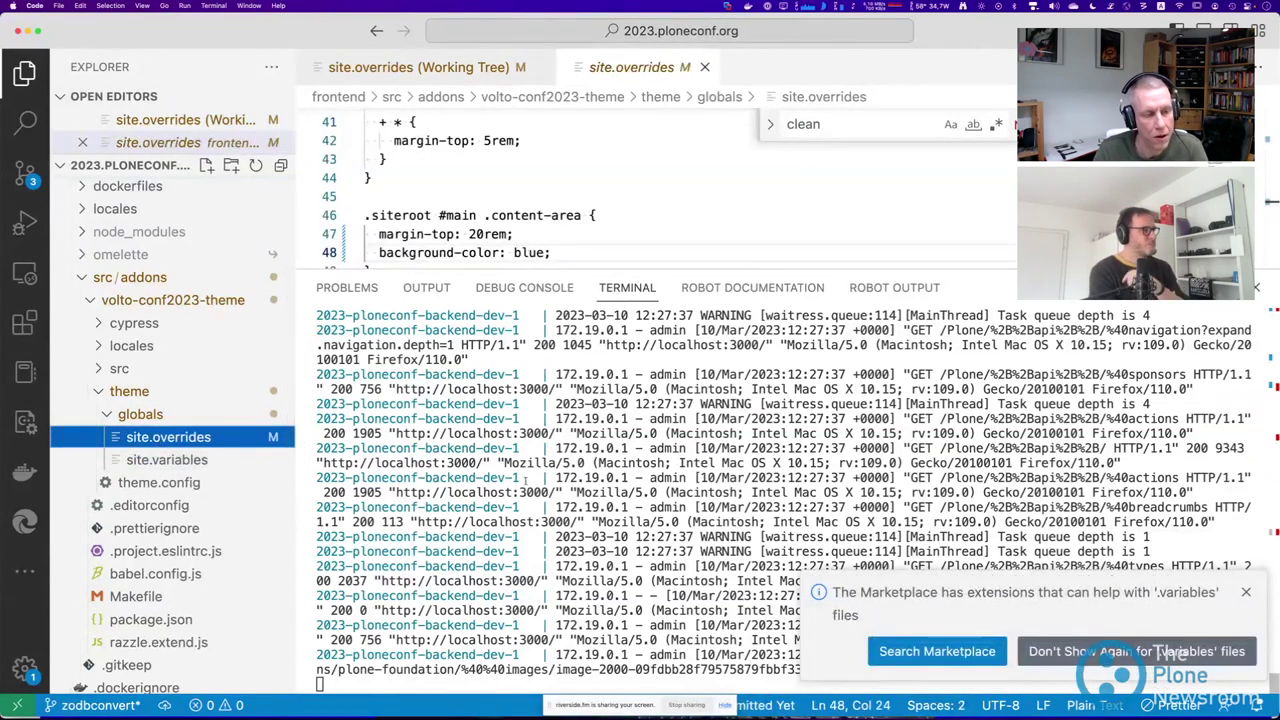
pyautogui.press('super+Tab')
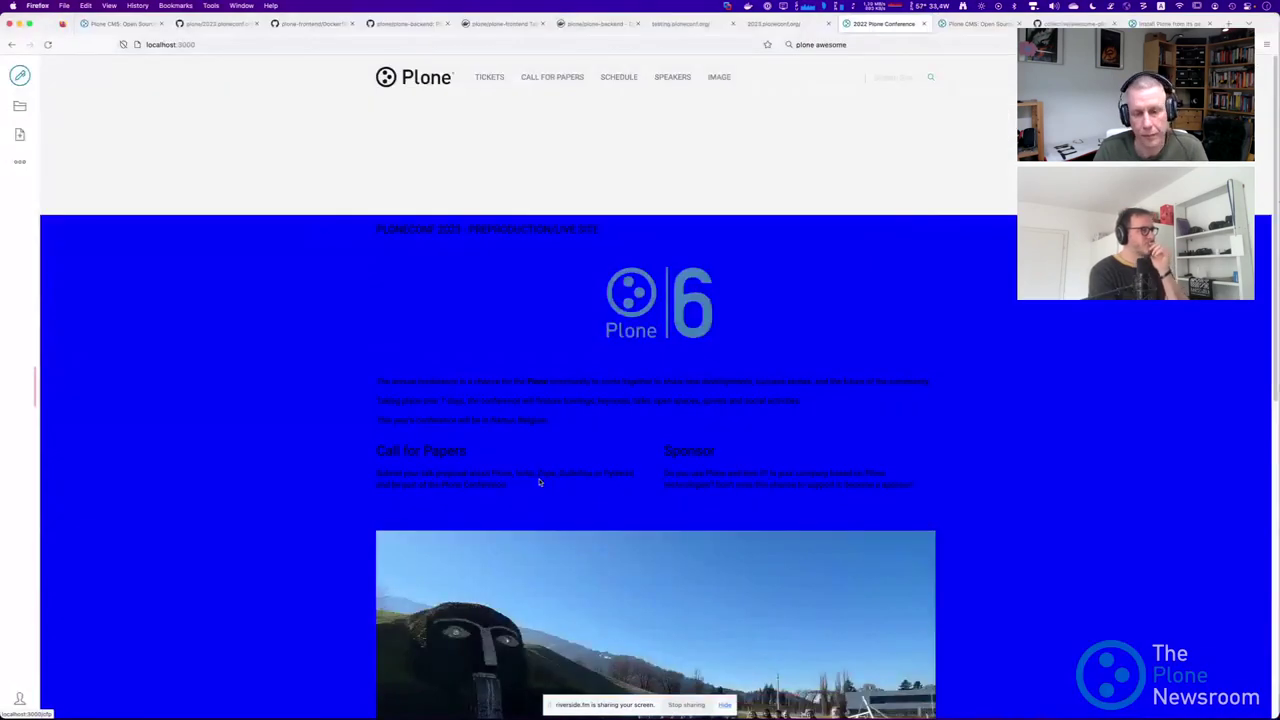
# Stop the running Plone containers with Ctrl+C in the VS Code terminal and run make start.
pyautogui.press('super+Tab')
pyautogui.hotkey('ctrl', 'c')
pyautogui.write('make sta')
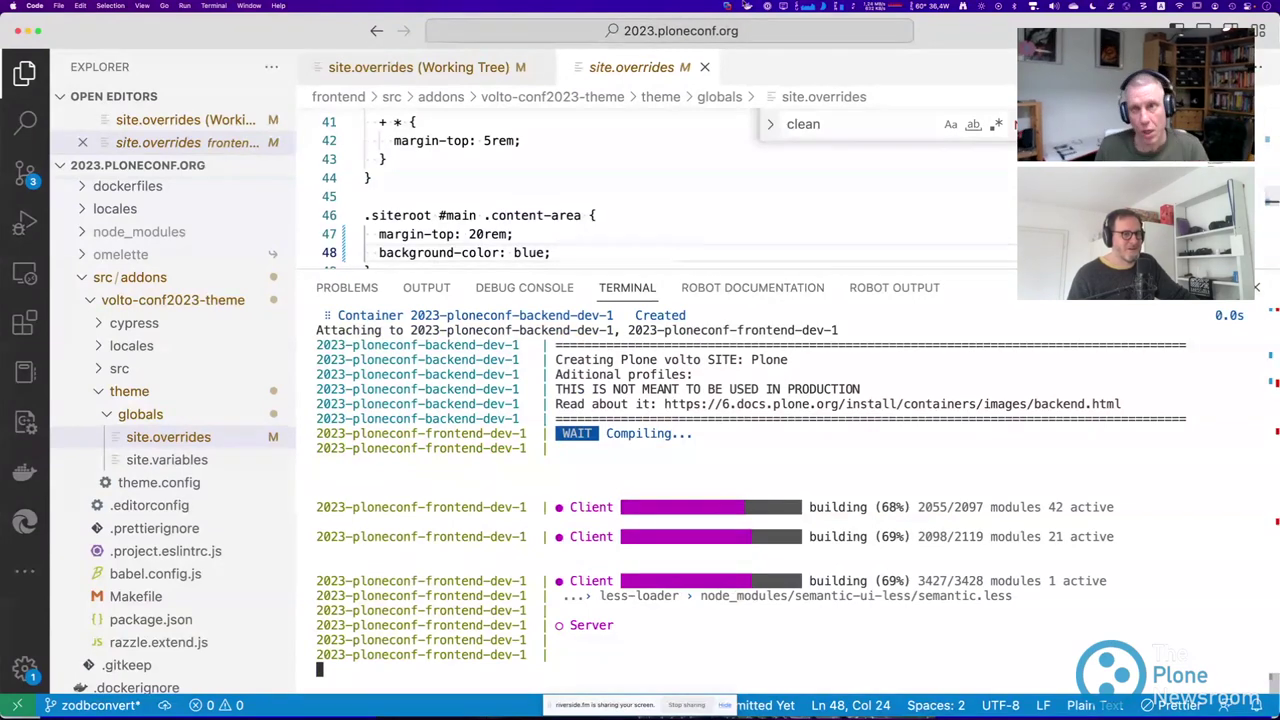
pyautogui.click(748, 5)
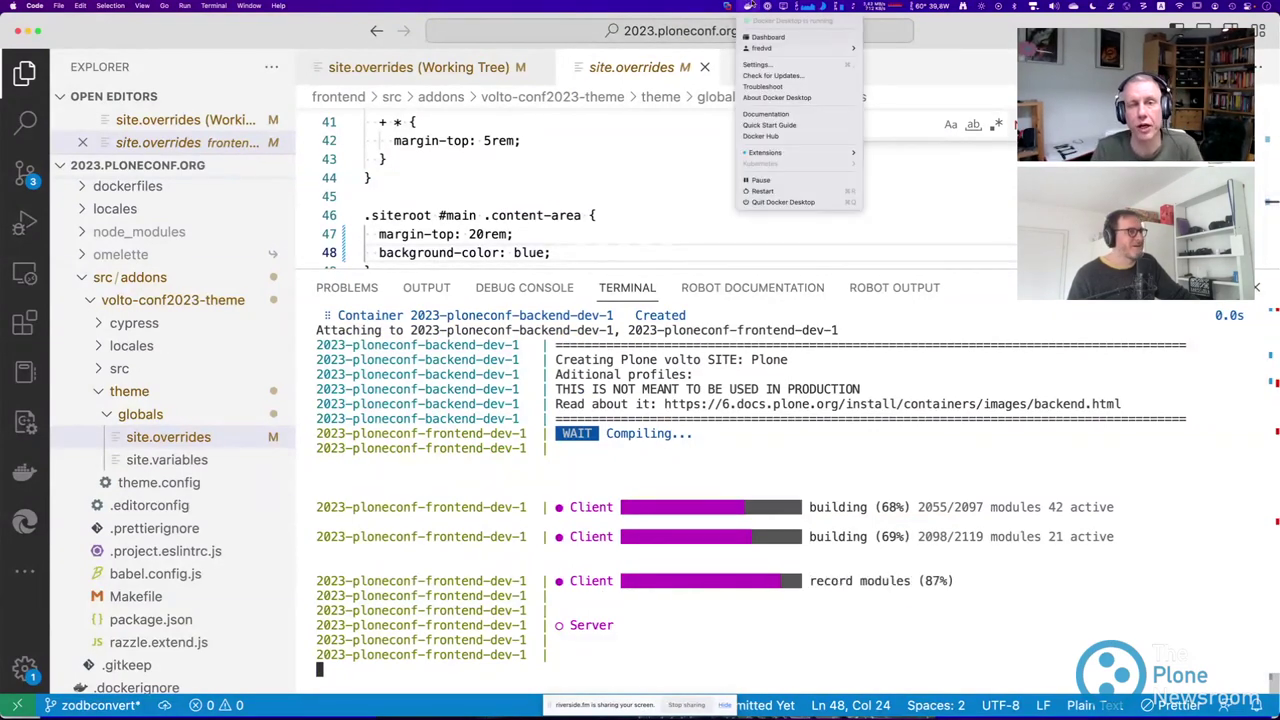
pyautogui.click(768, 37)
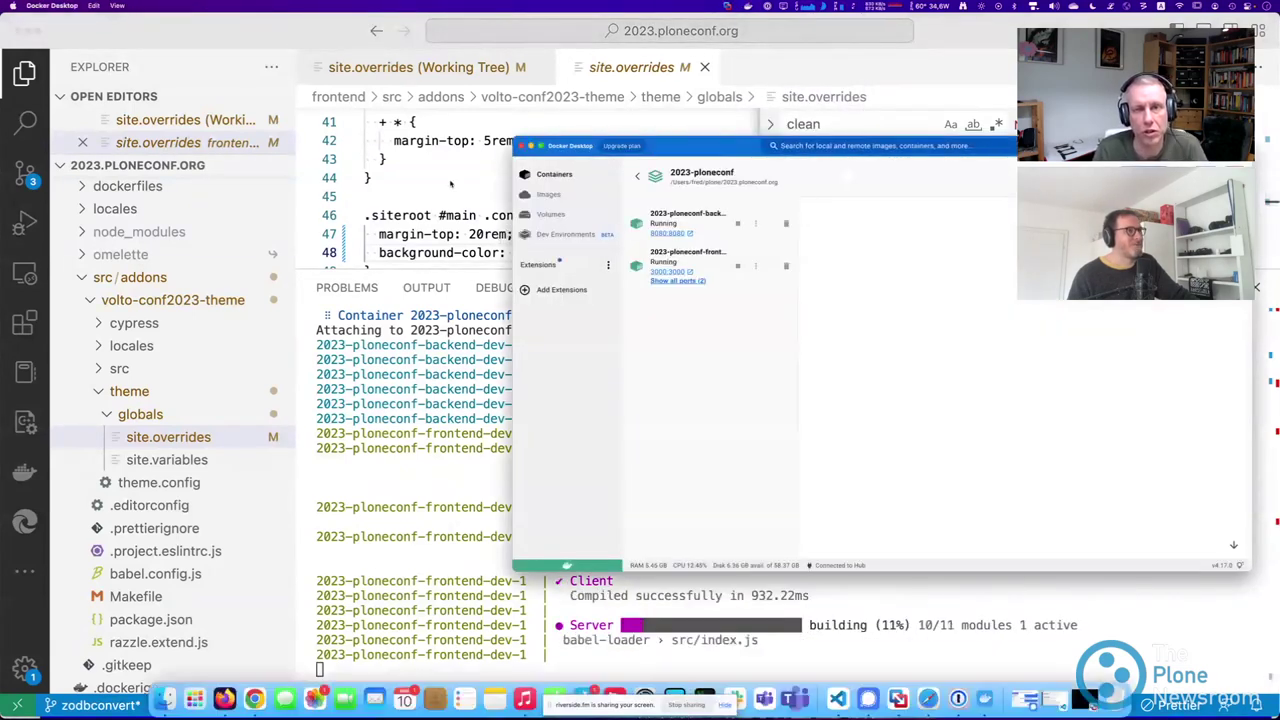
pyautogui.moveTo(633, 143); pyautogui.dragTo(449, 119)
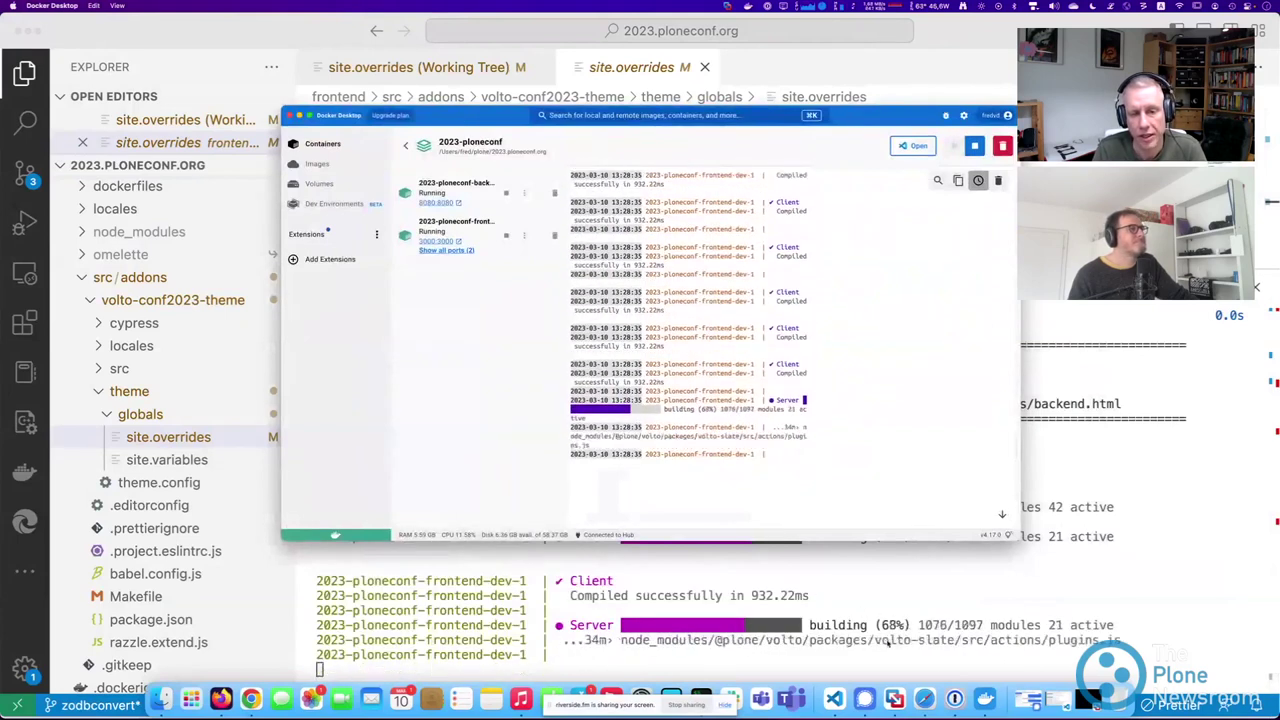
pyautogui.click(323, 144)
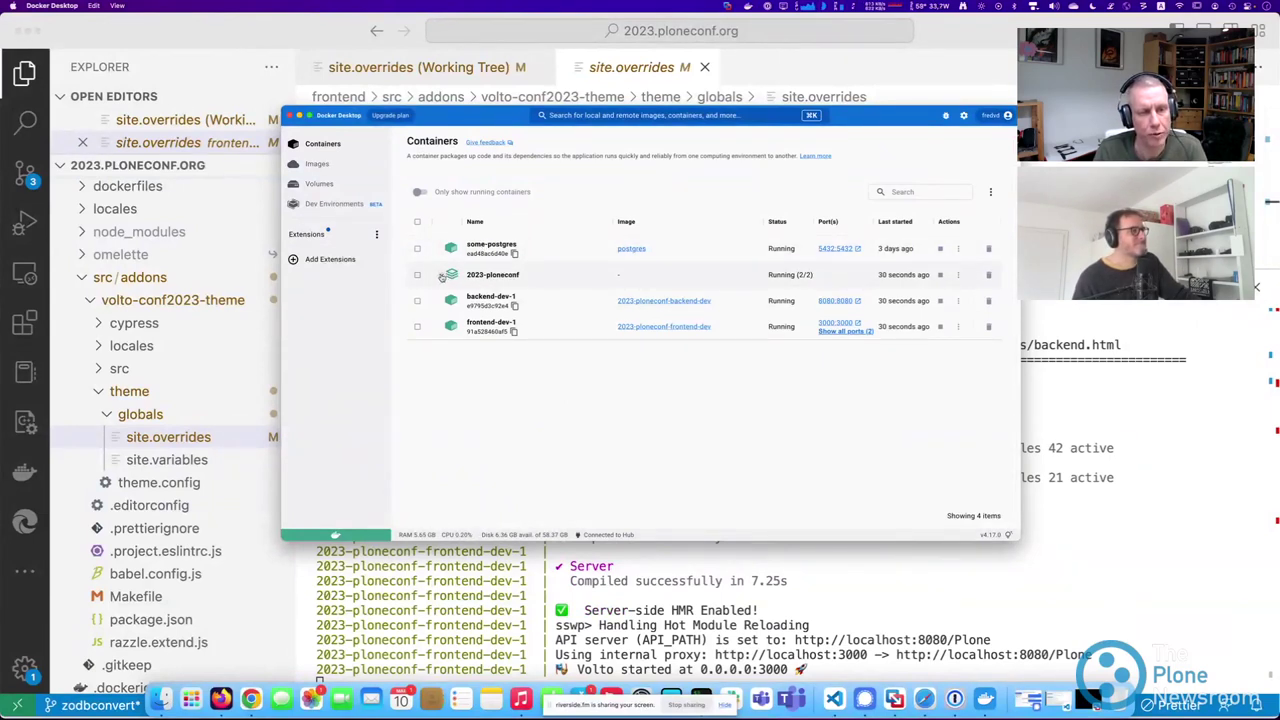
pyautogui.click(441, 275)
pyautogui.click(441, 275)
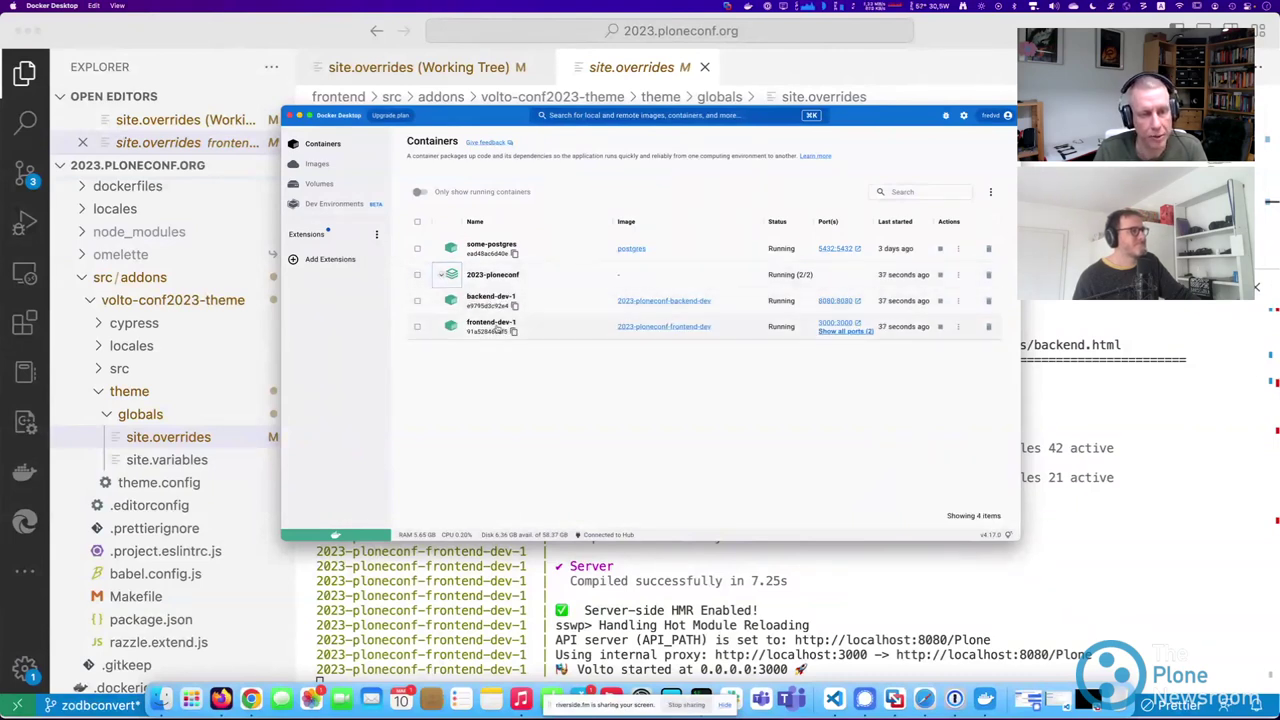
pyautogui.moveTo(304, 114); pyautogui.dragTo(418, 88)
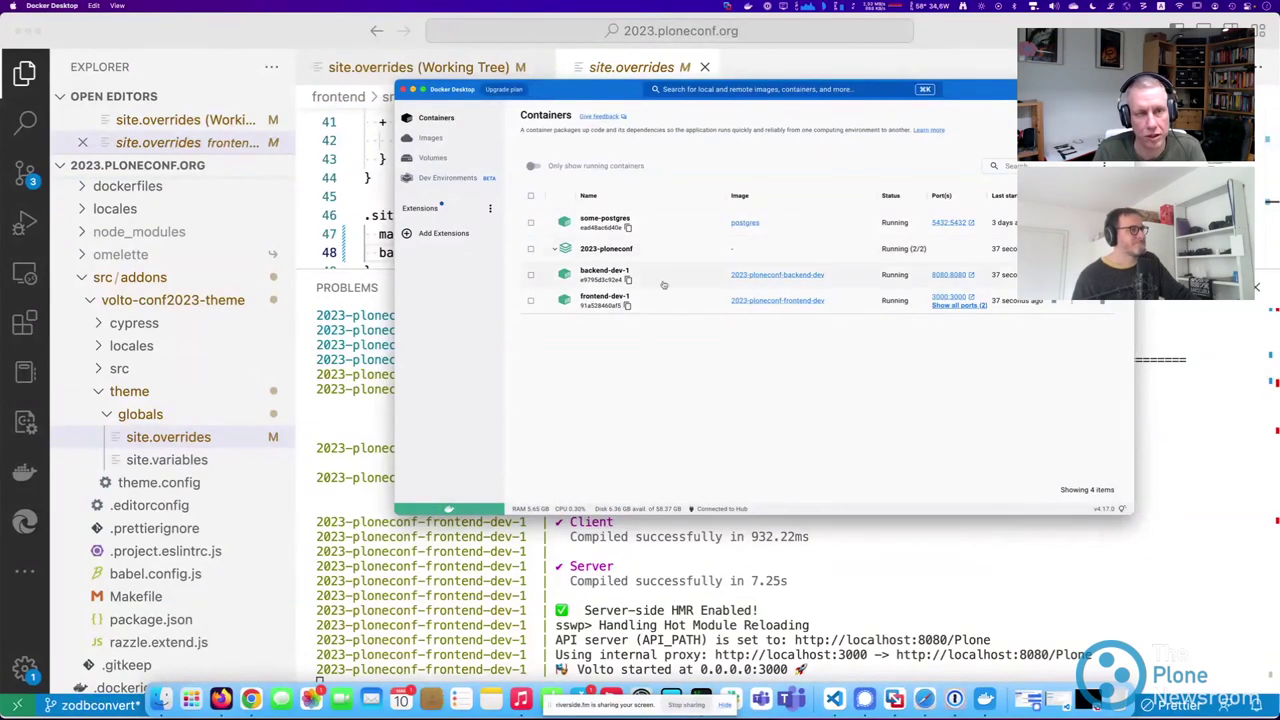
pyautogui.click(406, 89)
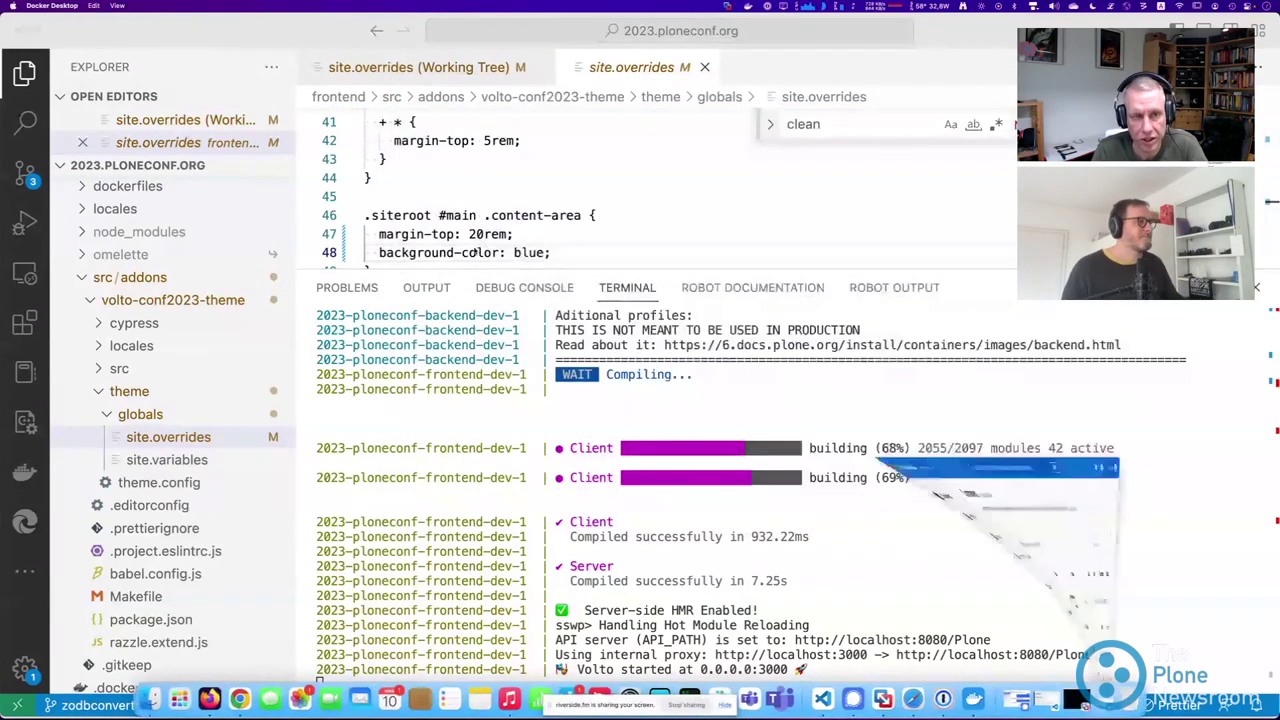
# Open the root docker-compose.yml and enlarge the editor area above the terminal.
pyautogui.click(82, 277)
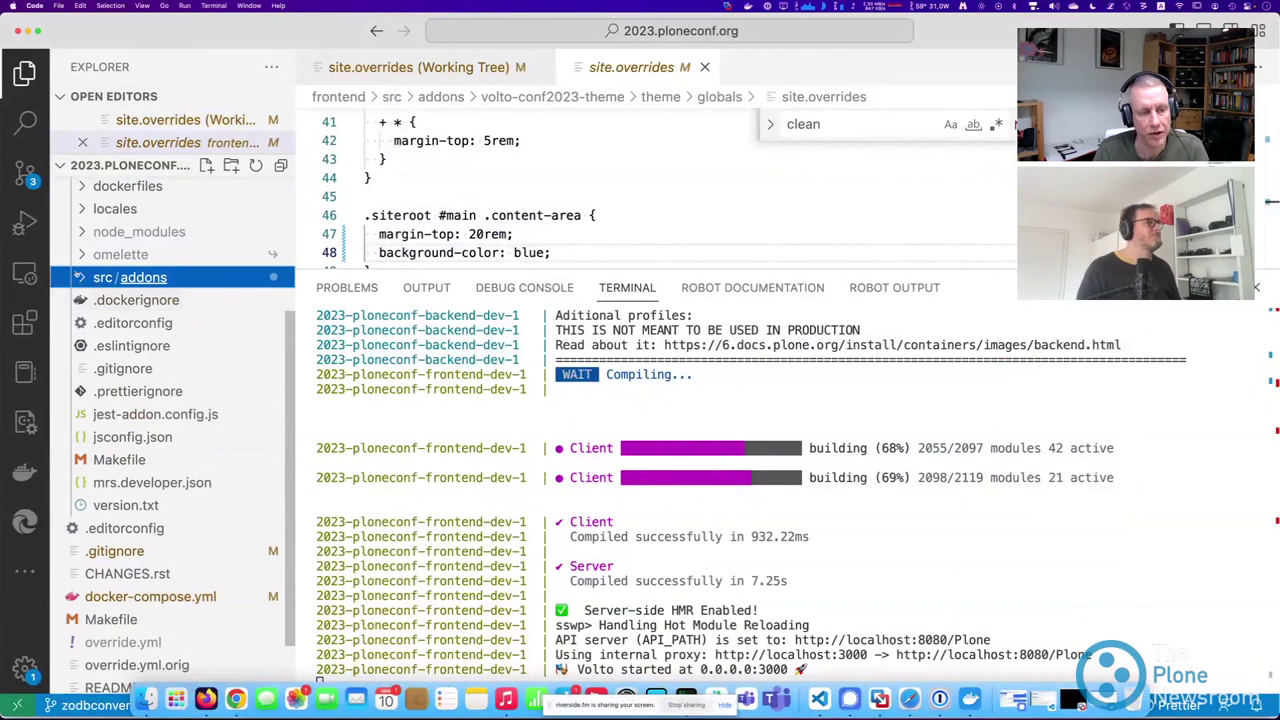
pyautogui.scroll(4, 82, 279)
pyautogui.click(90, 301)
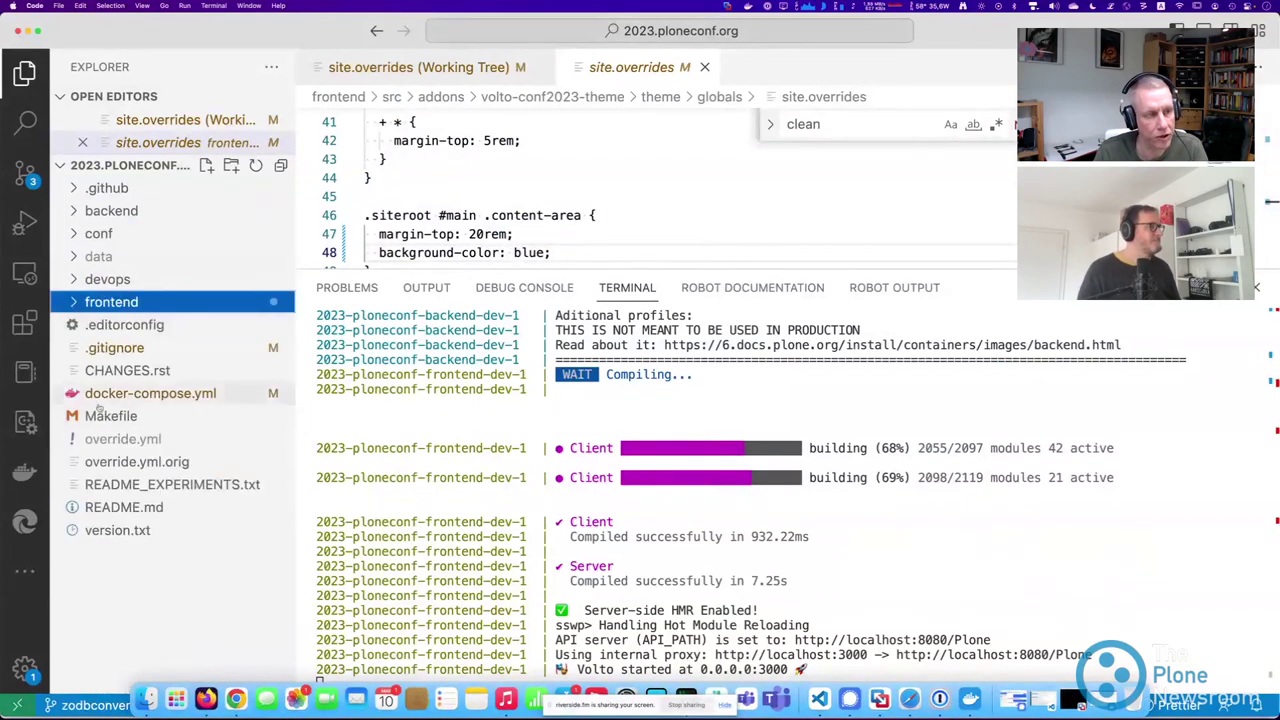
pyautogui.click(122, 393)
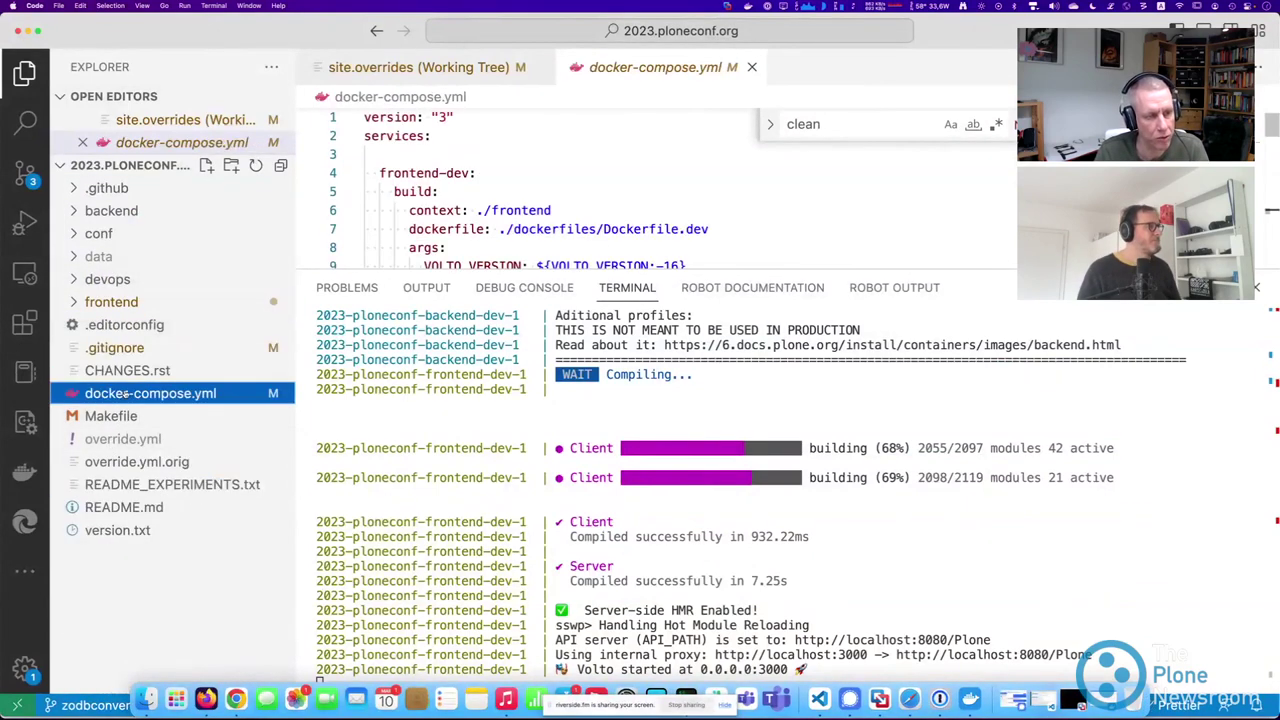
pyautogui.moveTo(965, 282); pyautogui.dragTo(965, 616)
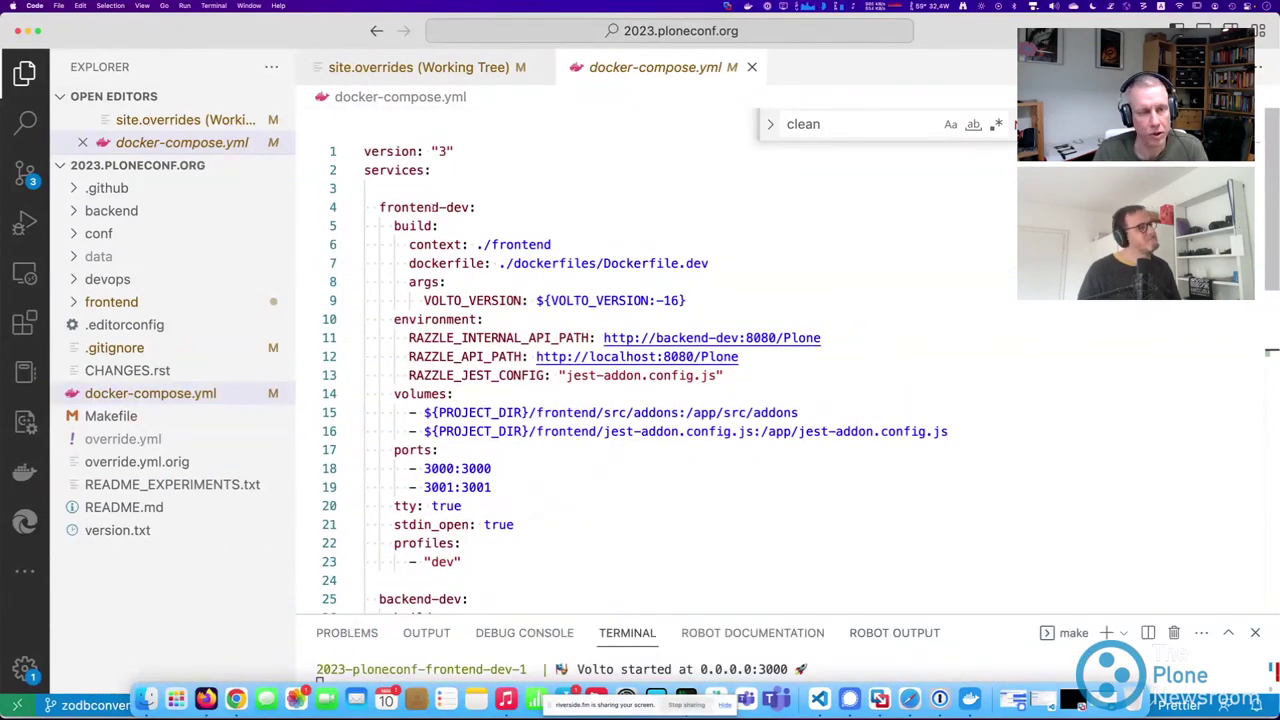
# Highlight the Dockerfile.dev build path, then open frontend/dockerfiles/Dockerfile.dev.
pyautogui.moveTo(484, 245); pyautogui.dragTo(710, 263)
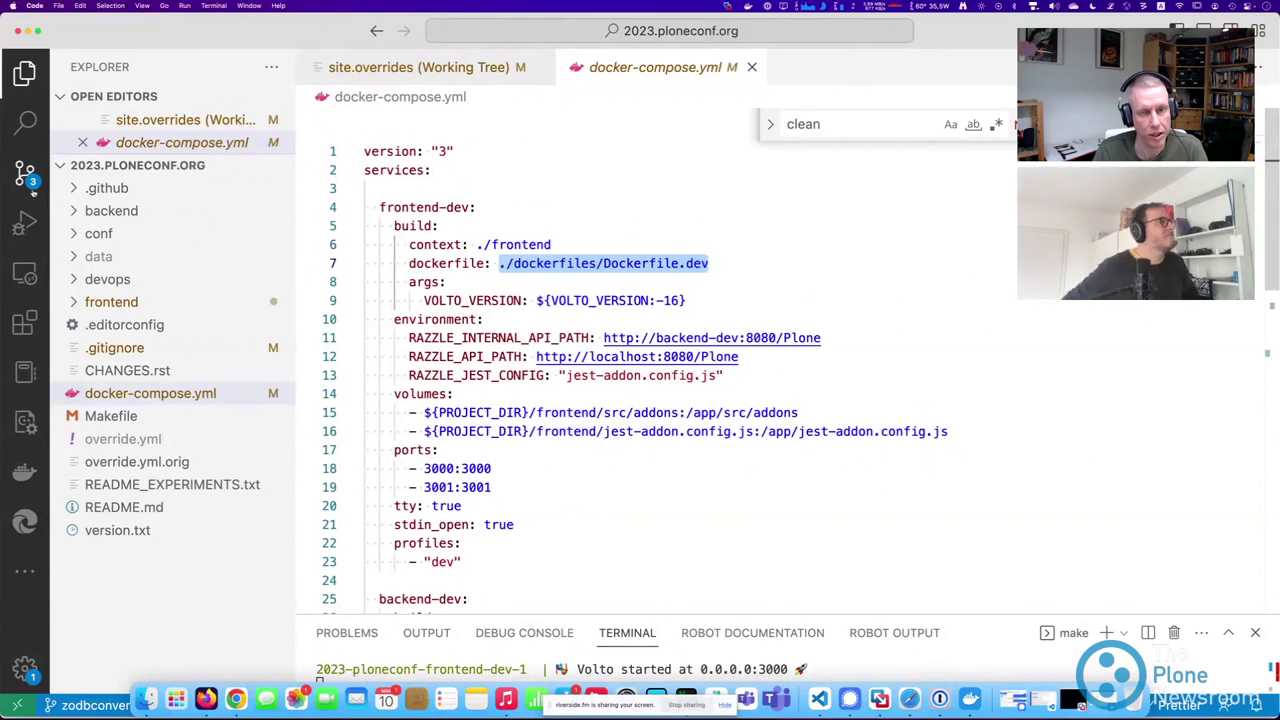
pyautogui.click(111, 302)
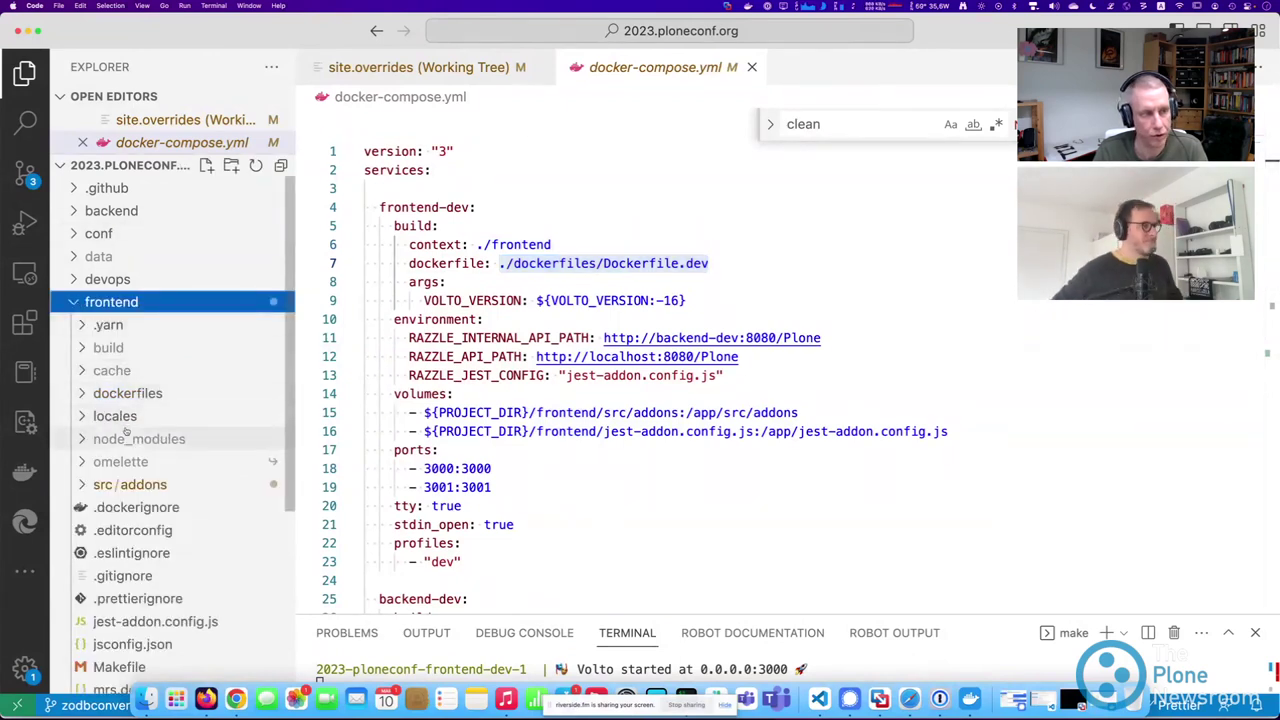
pyautogui.click(88, 398)
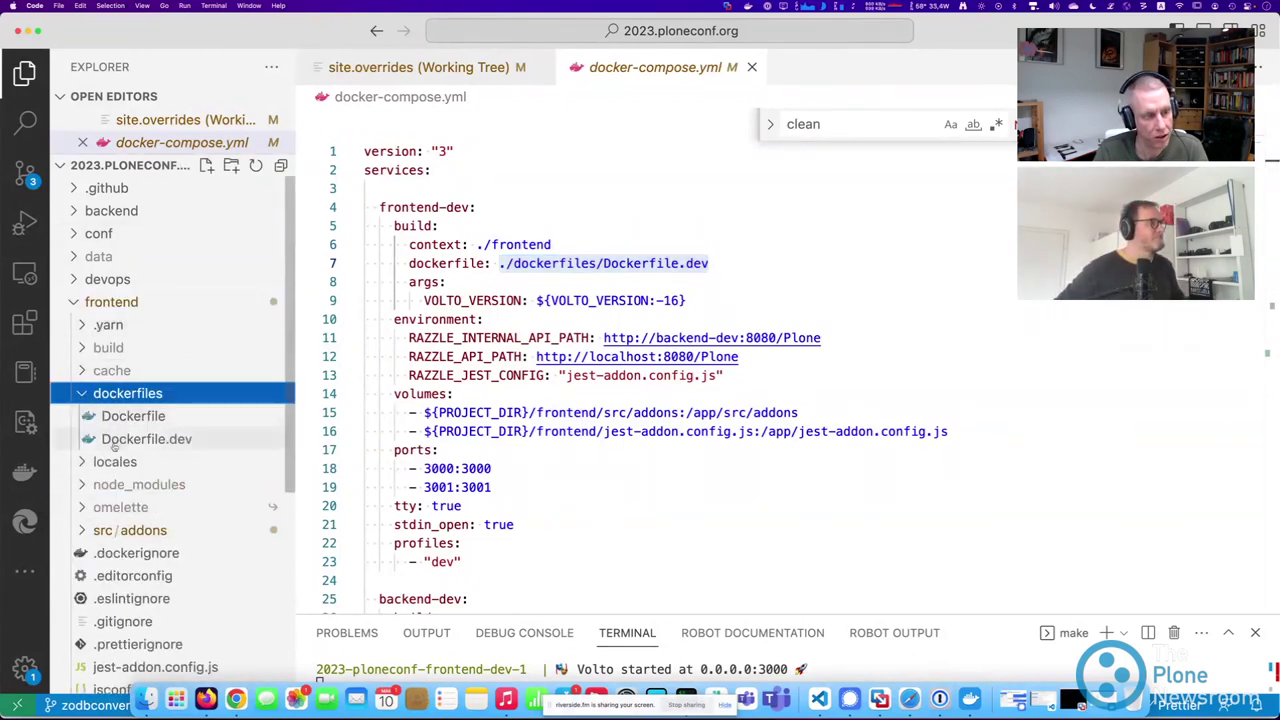
pyautogui.click(140, 440)
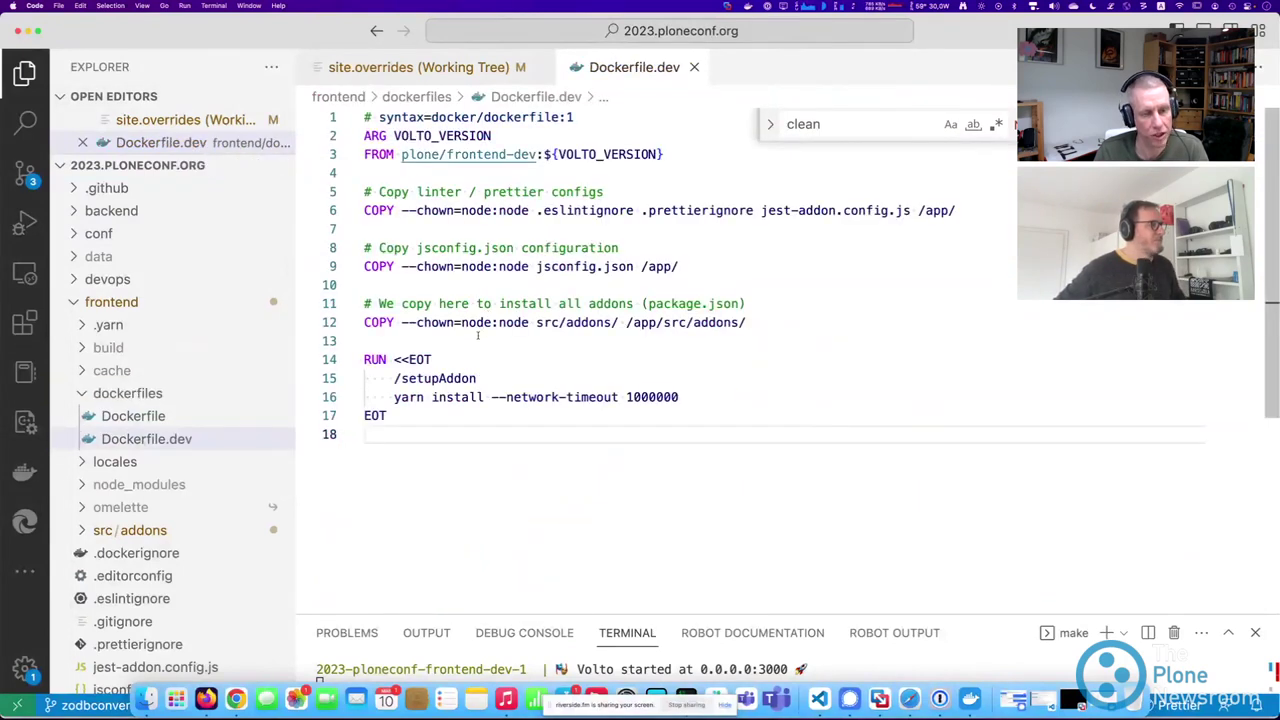
pyautogui.scroll(-5, 170, 520)
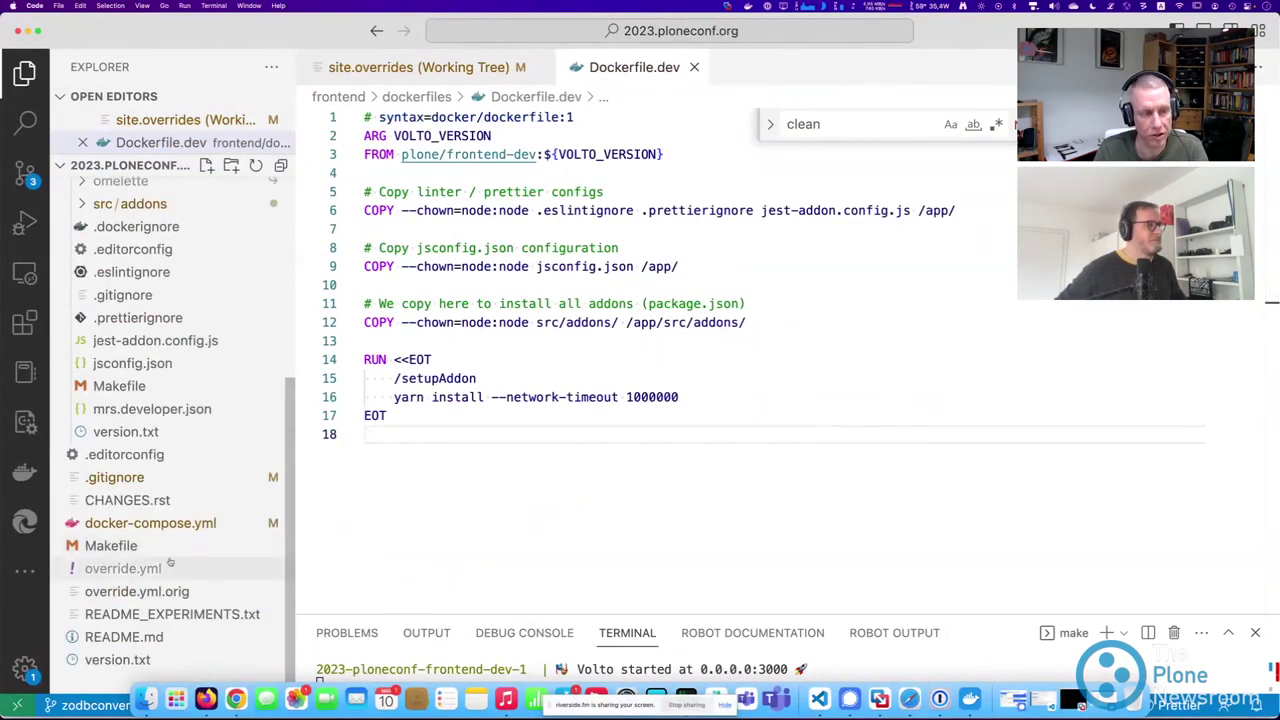
# Return to docker-compose.yml and highlight the frontend service and its volume mounts on lines 15–16.
pyautogui.click(150, 523)
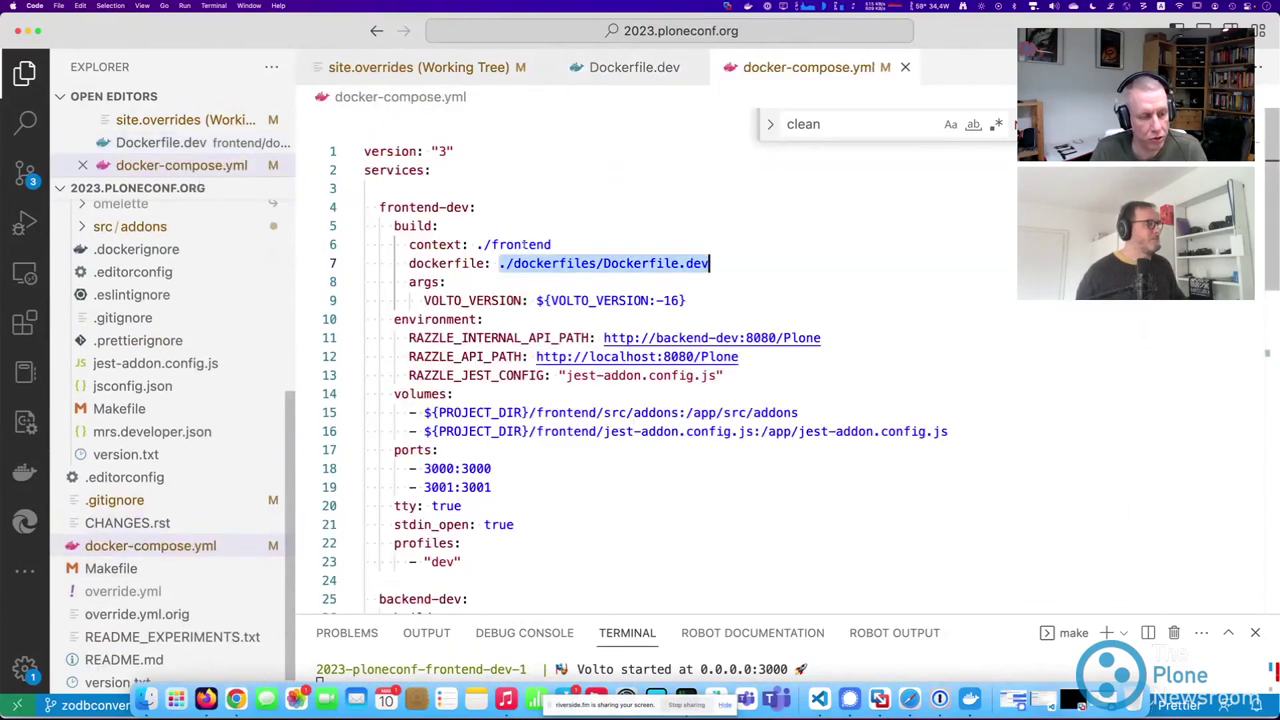
pyautogui.moveTo(432, 170); pyautogui.dragTo(487, 431)
pyautogui.moveTo(491, 487); pyautogui.dragTo(424, 468)
pyautogui.scroll(-5, 557, 392)
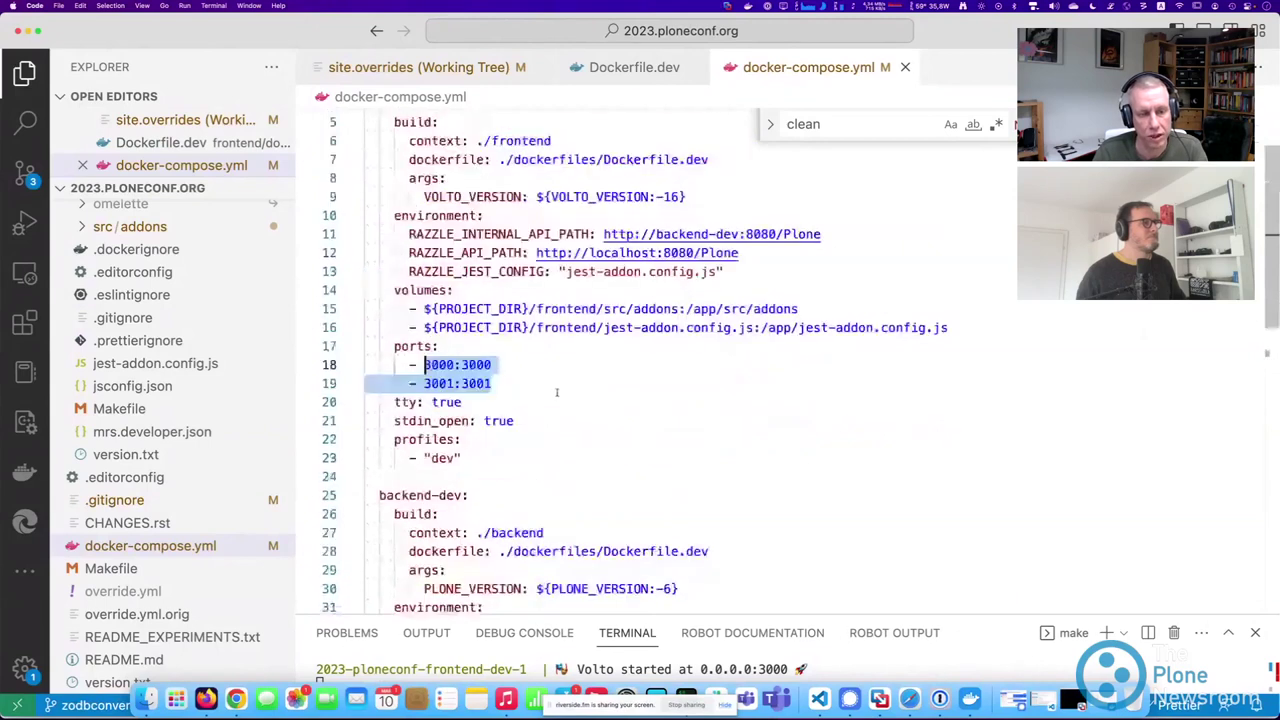
pyautogui.moveTo(424, 309); pyautogui.dragTo(950, 328)
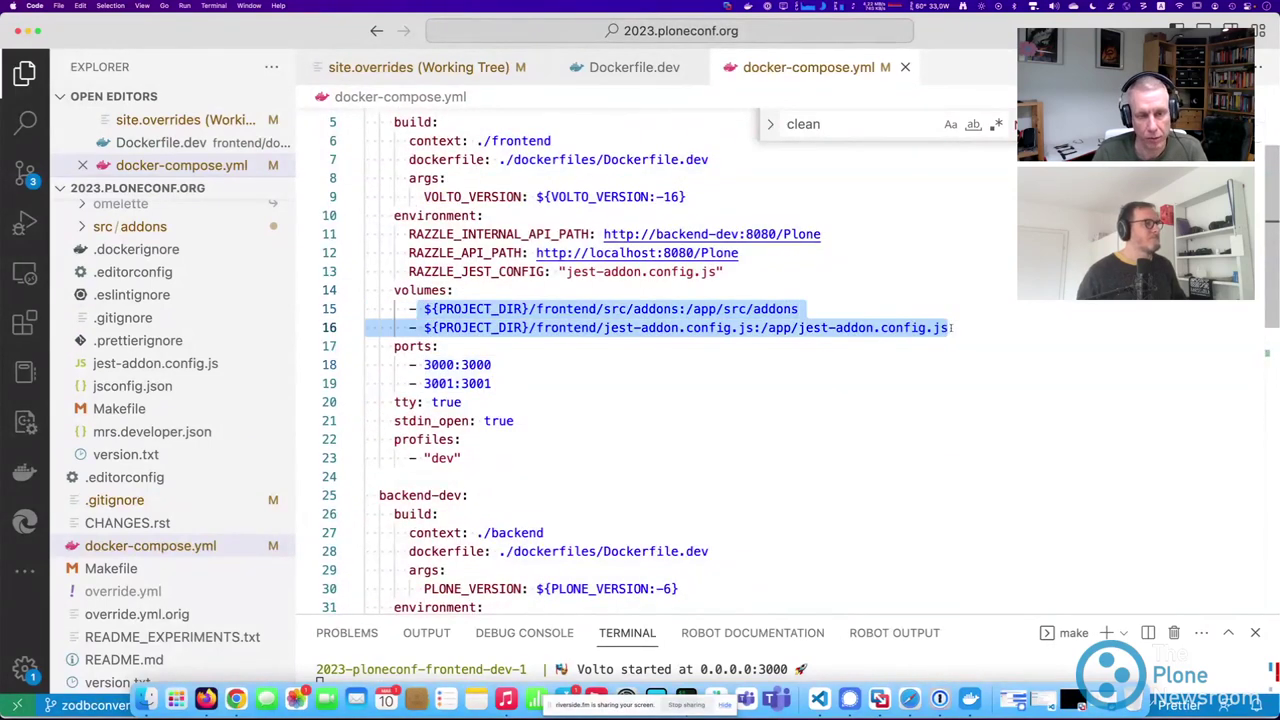
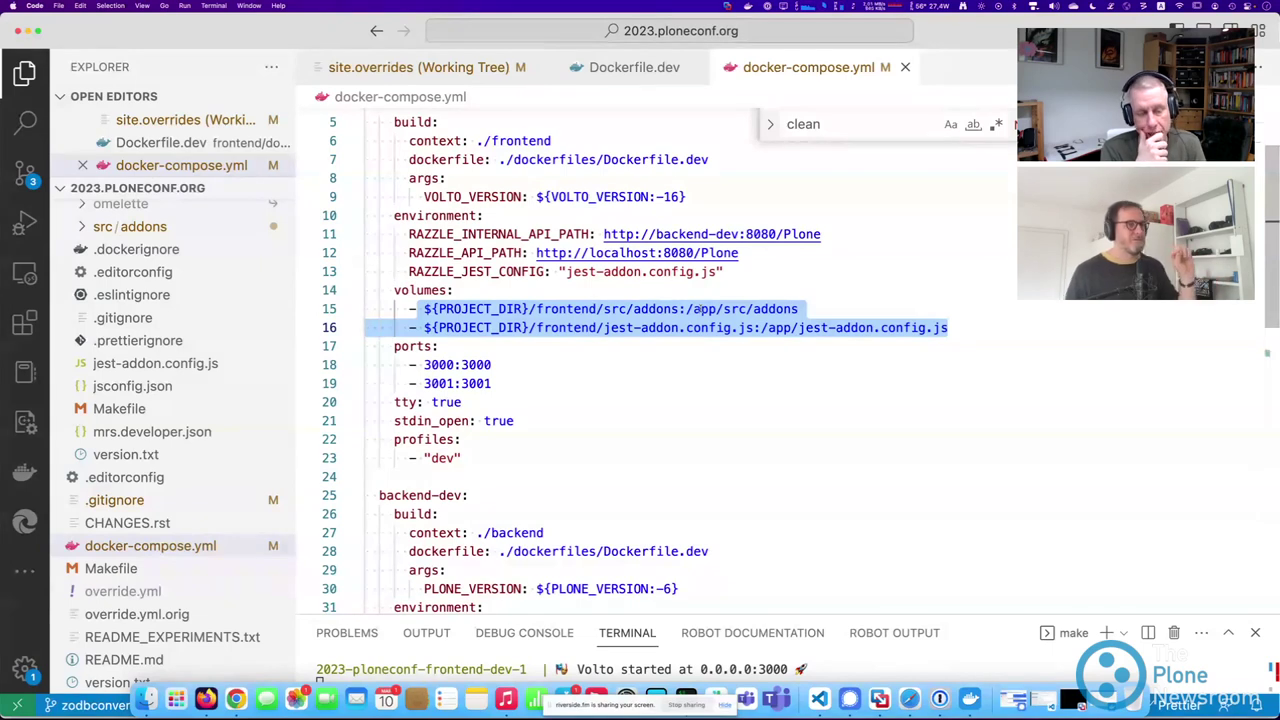
# Select the frontend src/addons volume entry in docker-compose.yml and enlarge the terminal.
pyautogui.click(505, 340)
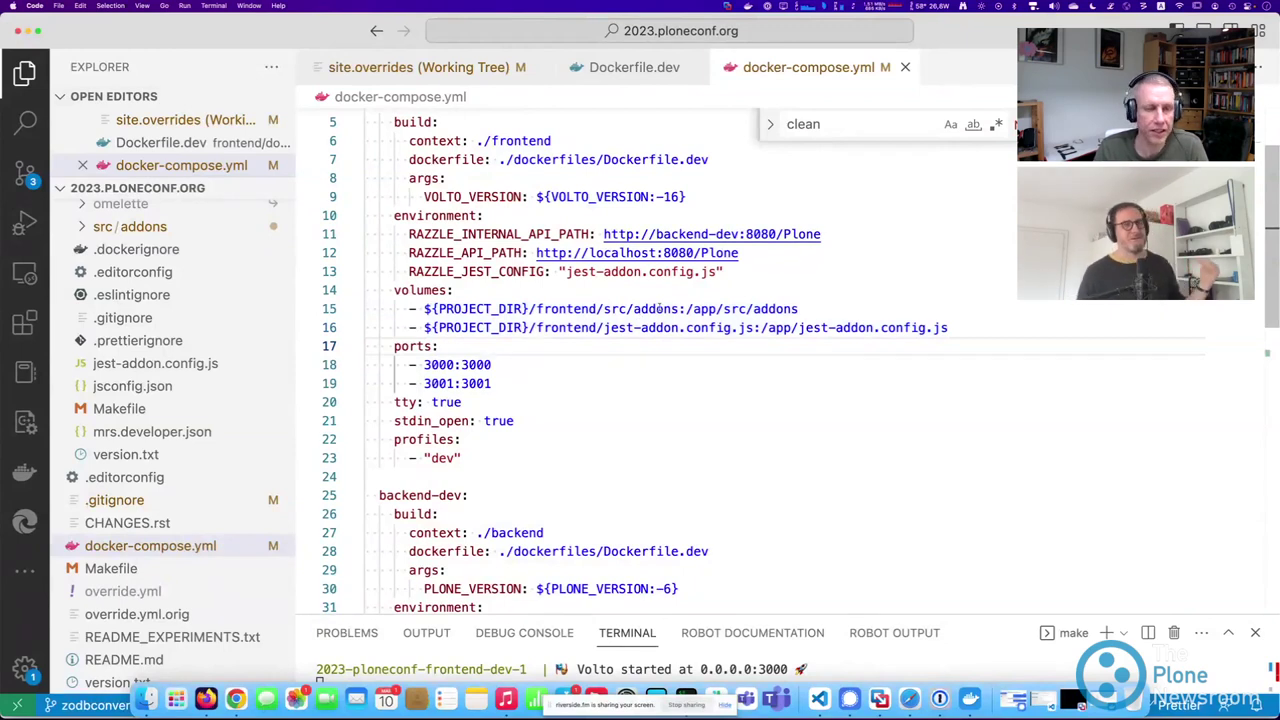
pyautogui.tripleClick(660, 308)
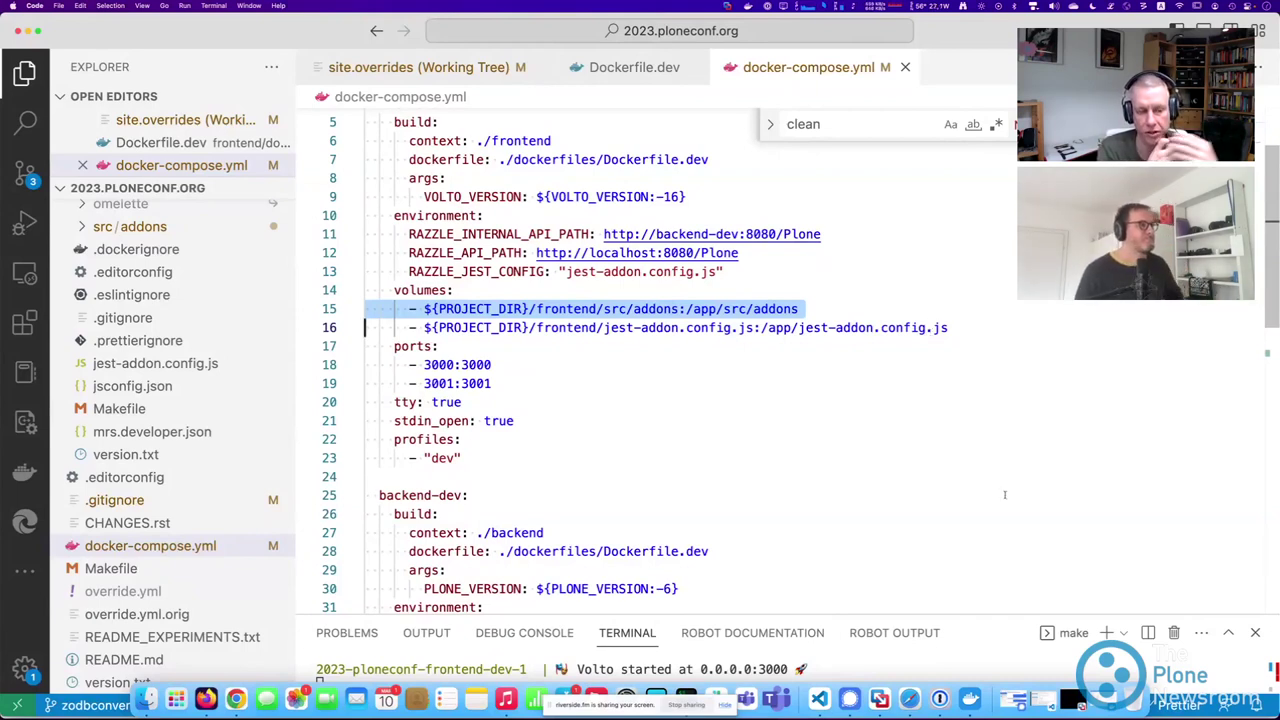
pyautogui.moveTo(950, 615); pyautogui.dragTo(940, 327)
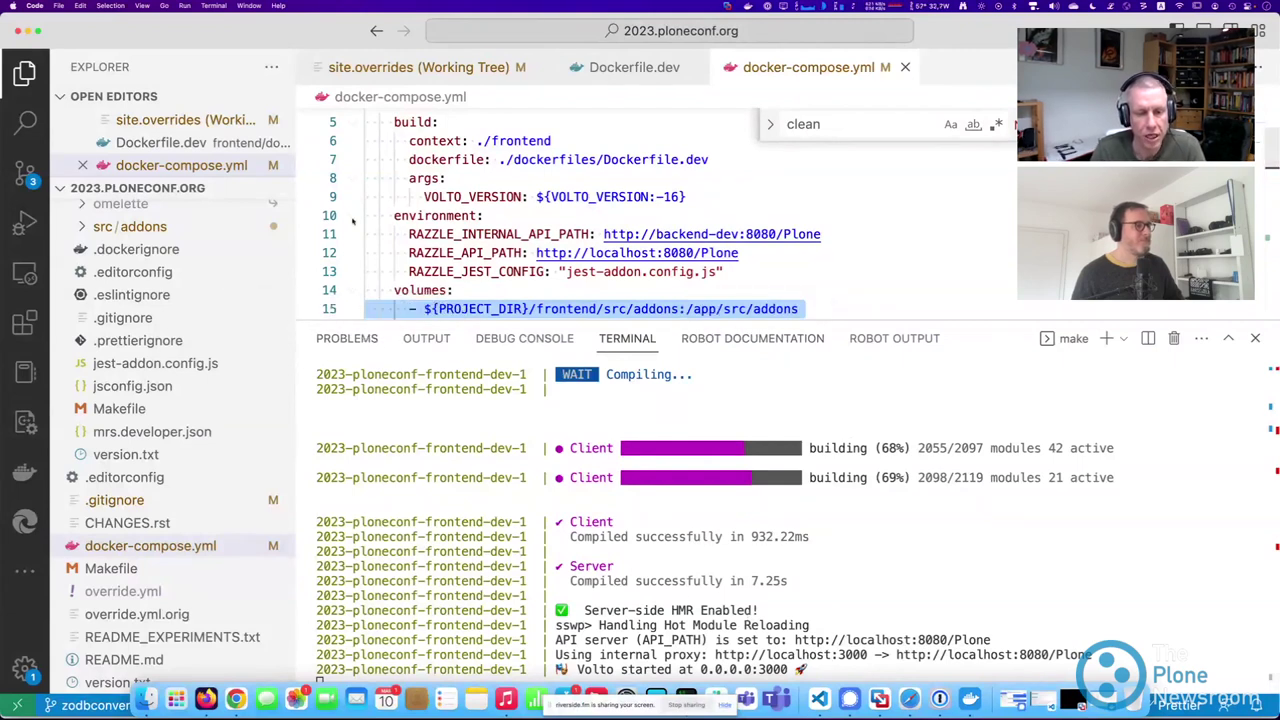
# Change the background-color on line 48 of site.overrides from blue to yellow and save.
pyautogui.click(375, 70)
pyautogui.hotkey('shift', 'alt', 'Left')
pyautogui.write('yellow')
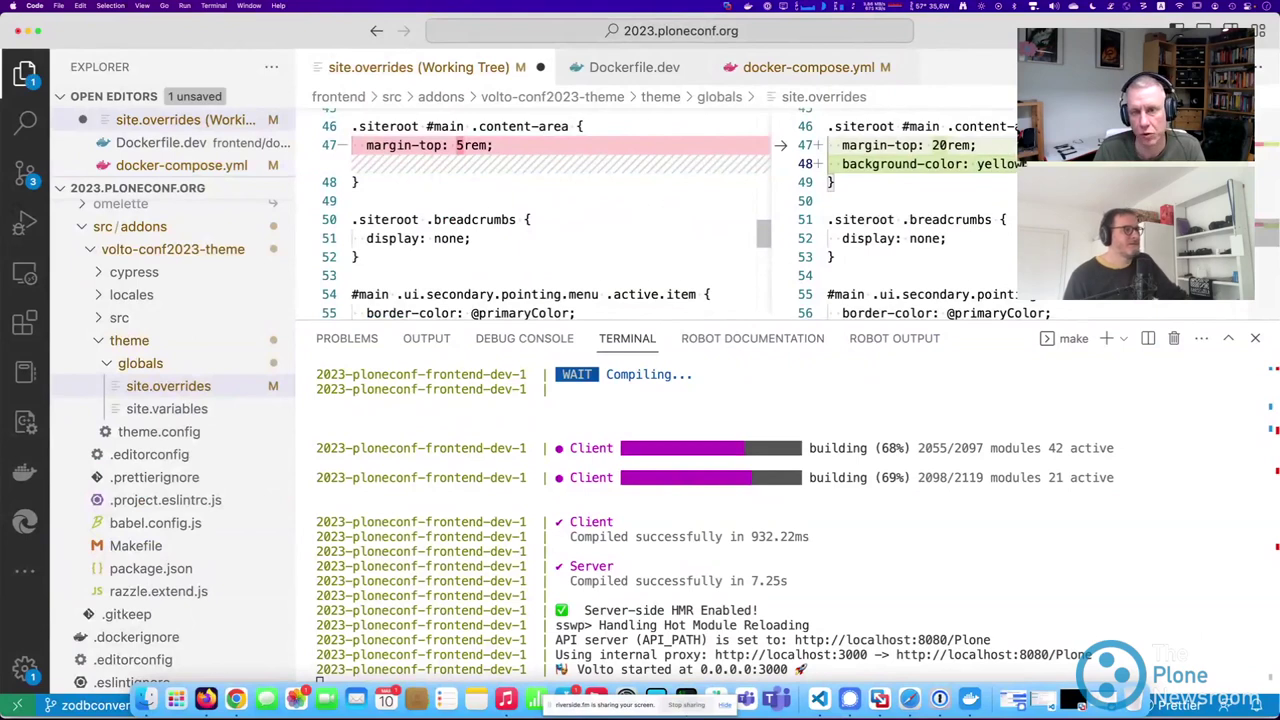
pyautogui.press('super+s')
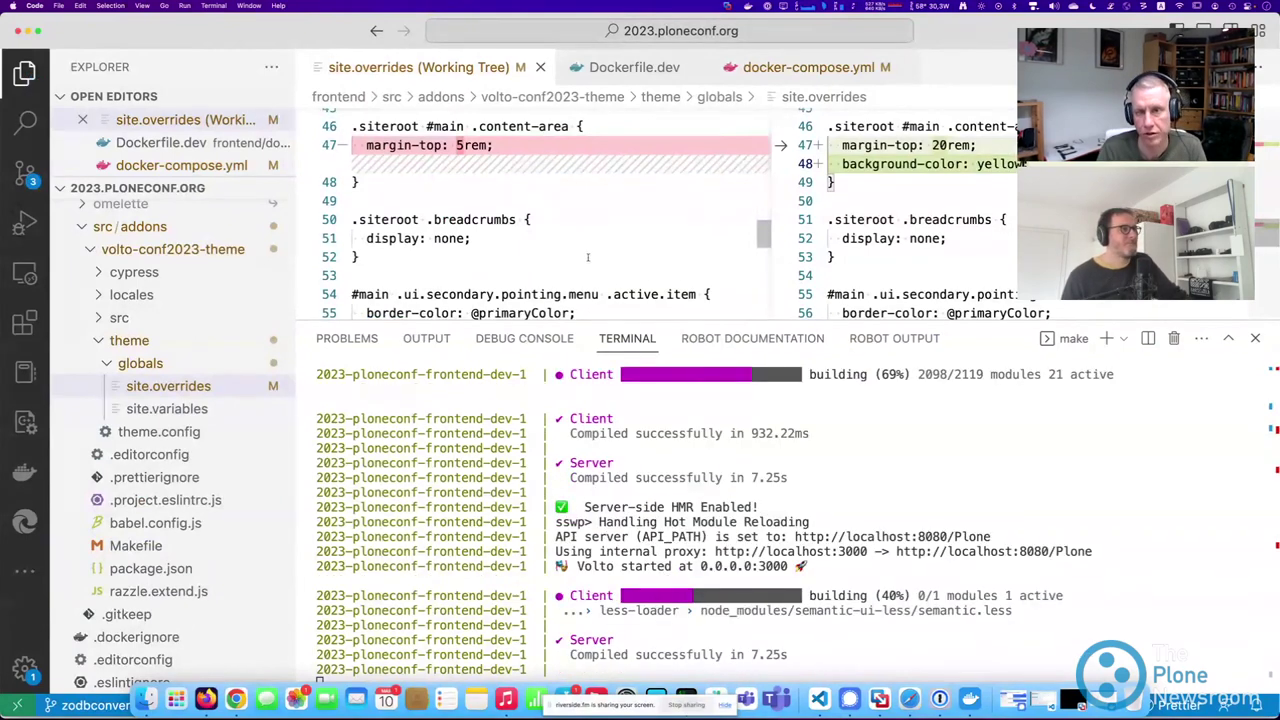
# Back in docker-compose.yml, shrink the terminal and select the two frontend volume entries.
pyautogui.click(808, 67)
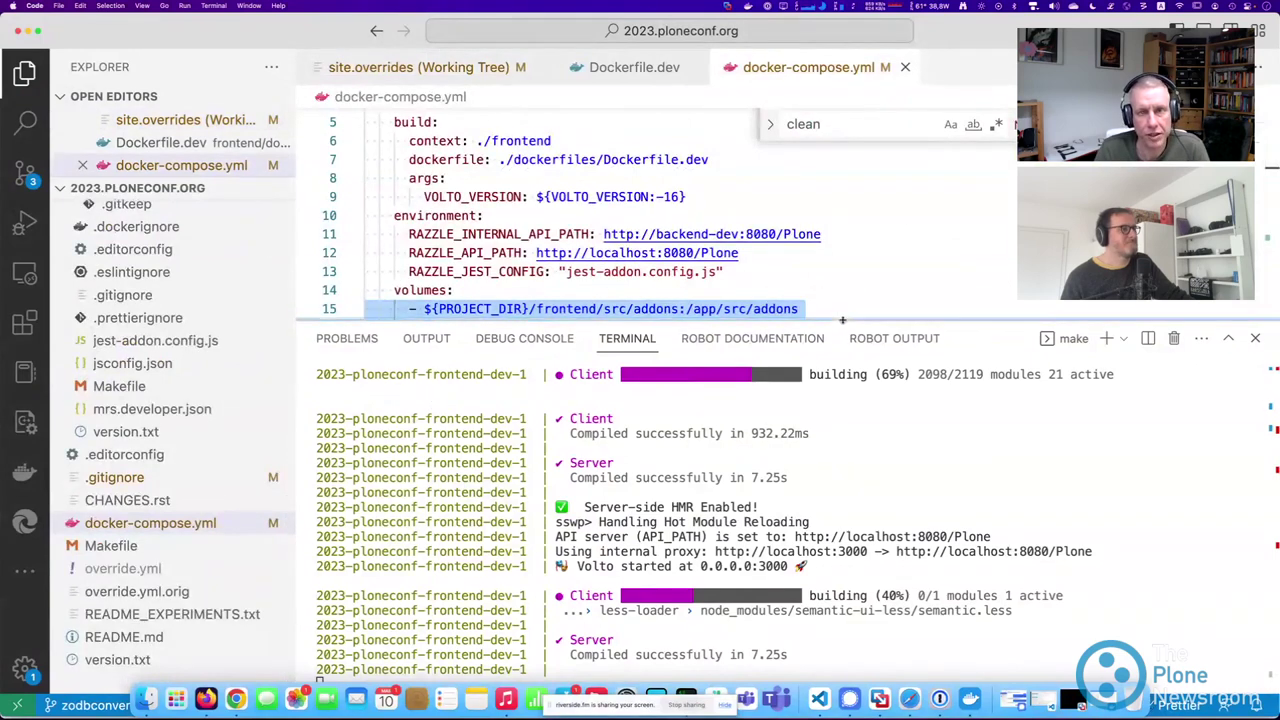
pyautogui.moveTo(845, 325); pyautogui.dragTo(845, 614)
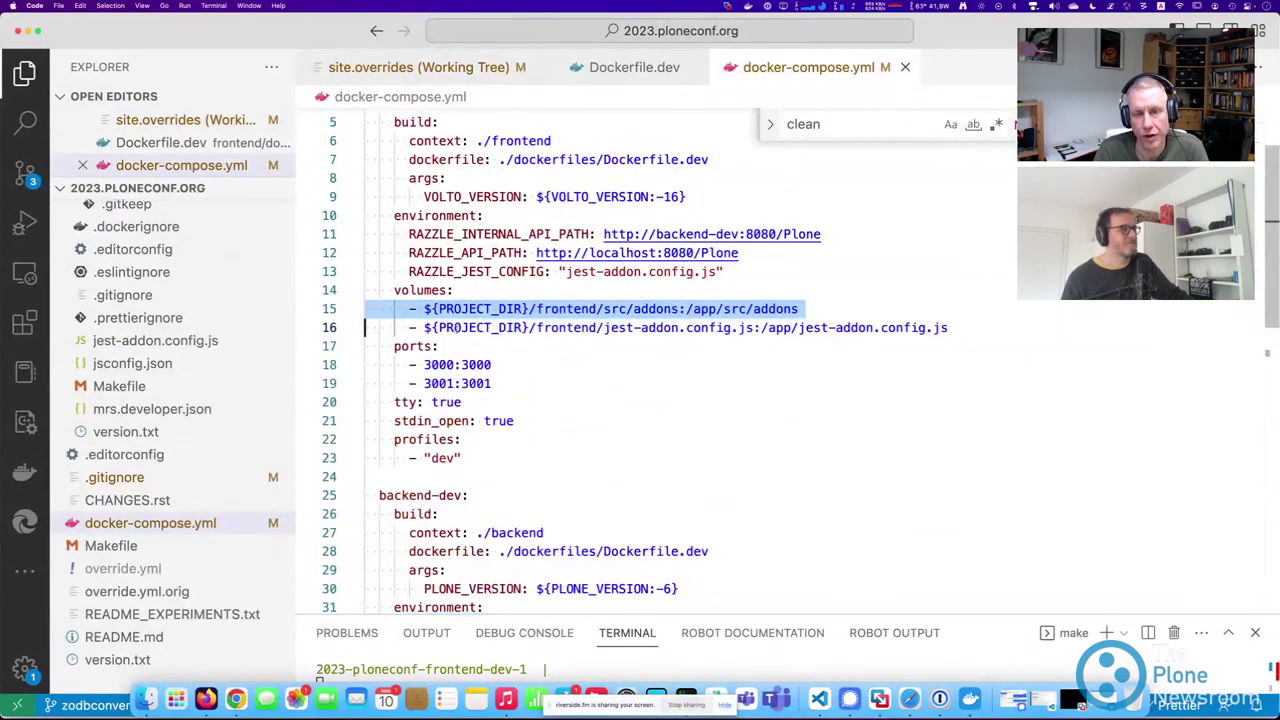
pyautogui.moveTo(948, 327); pyautogui.dragTo(378, 310)
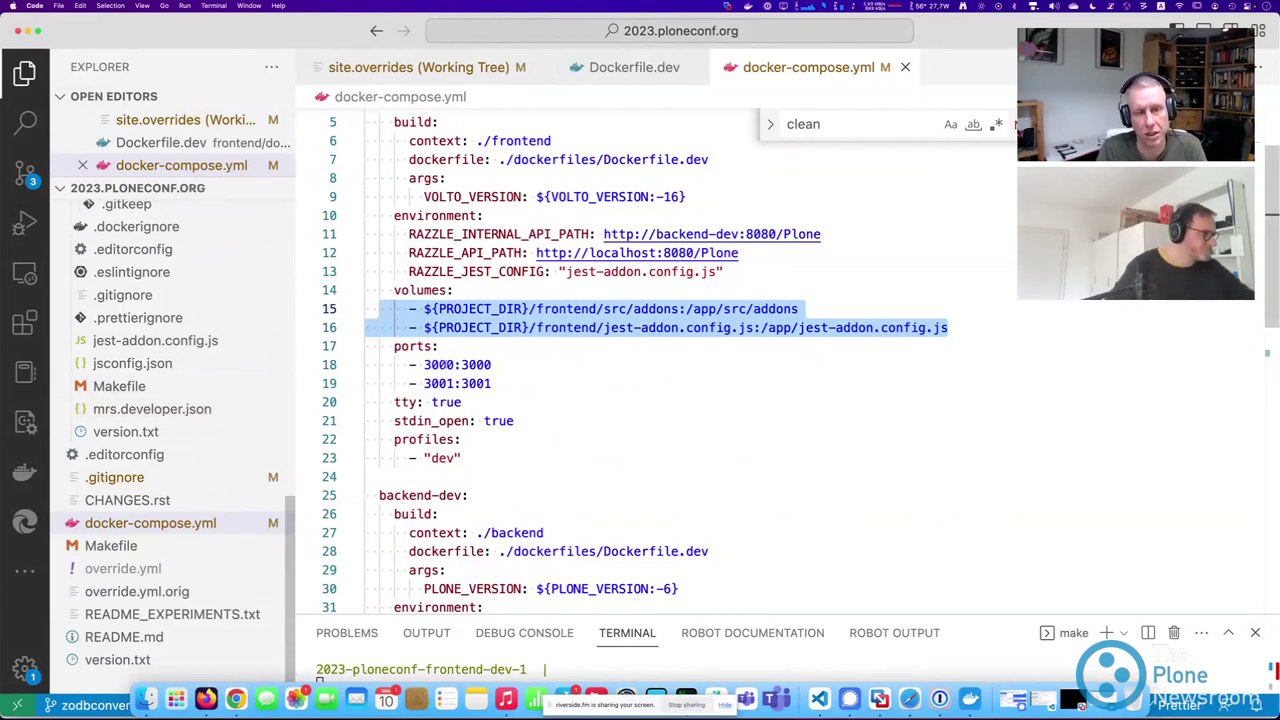
pyautogui.scroll(-3, 596, 353)
pyautogui.scroll(-3, 596, 353)
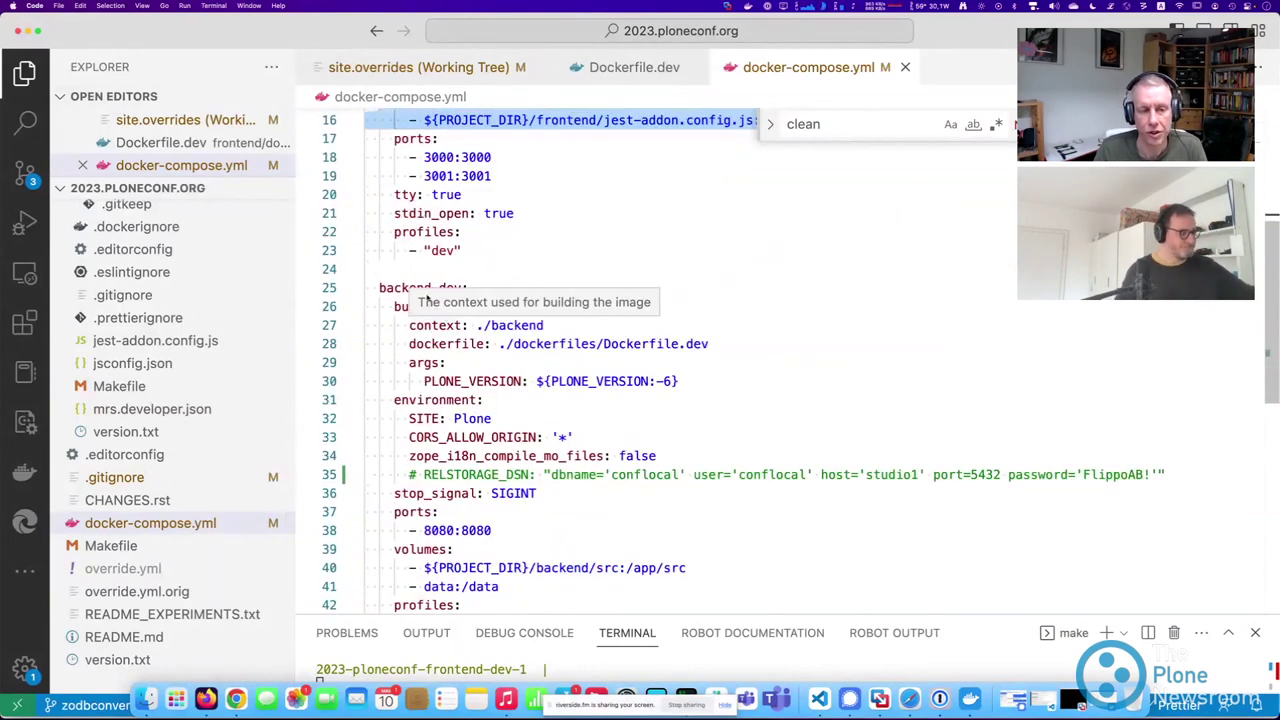
pyautogui.moveTo(398, 272); pyautogui.dragTo(632, 313)
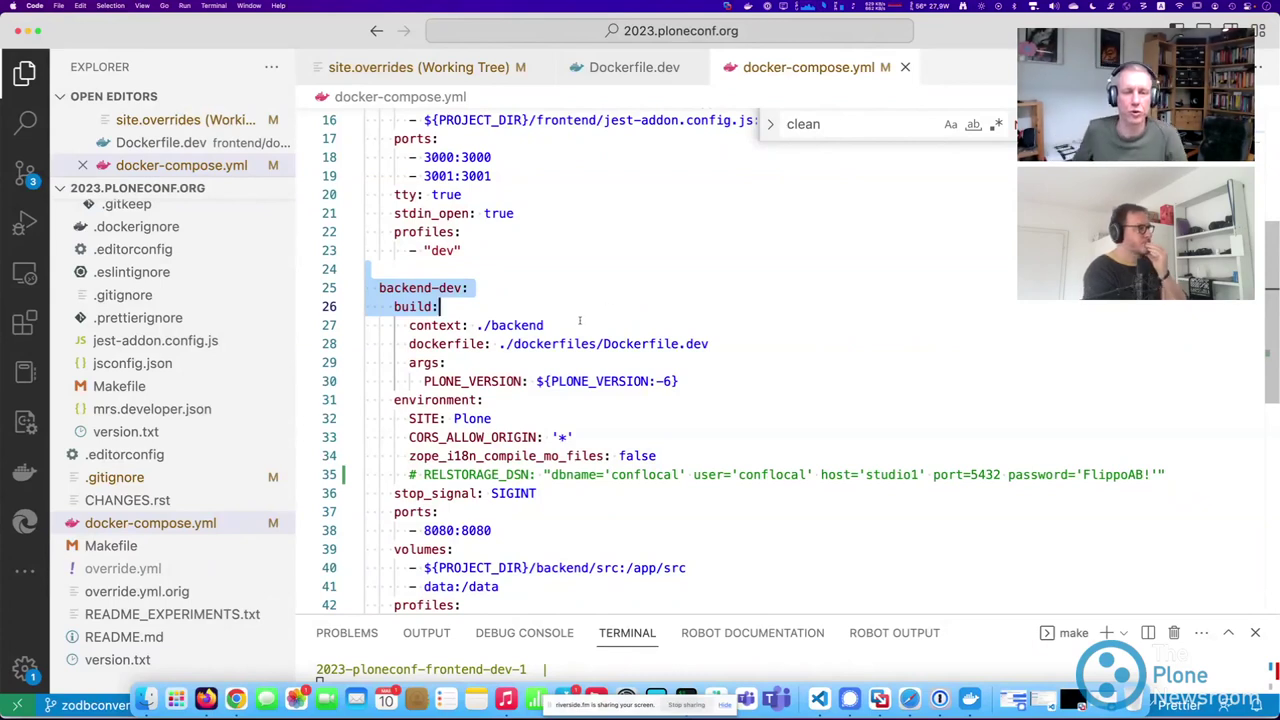
pyautogui.scroll(-3, 506, 311)
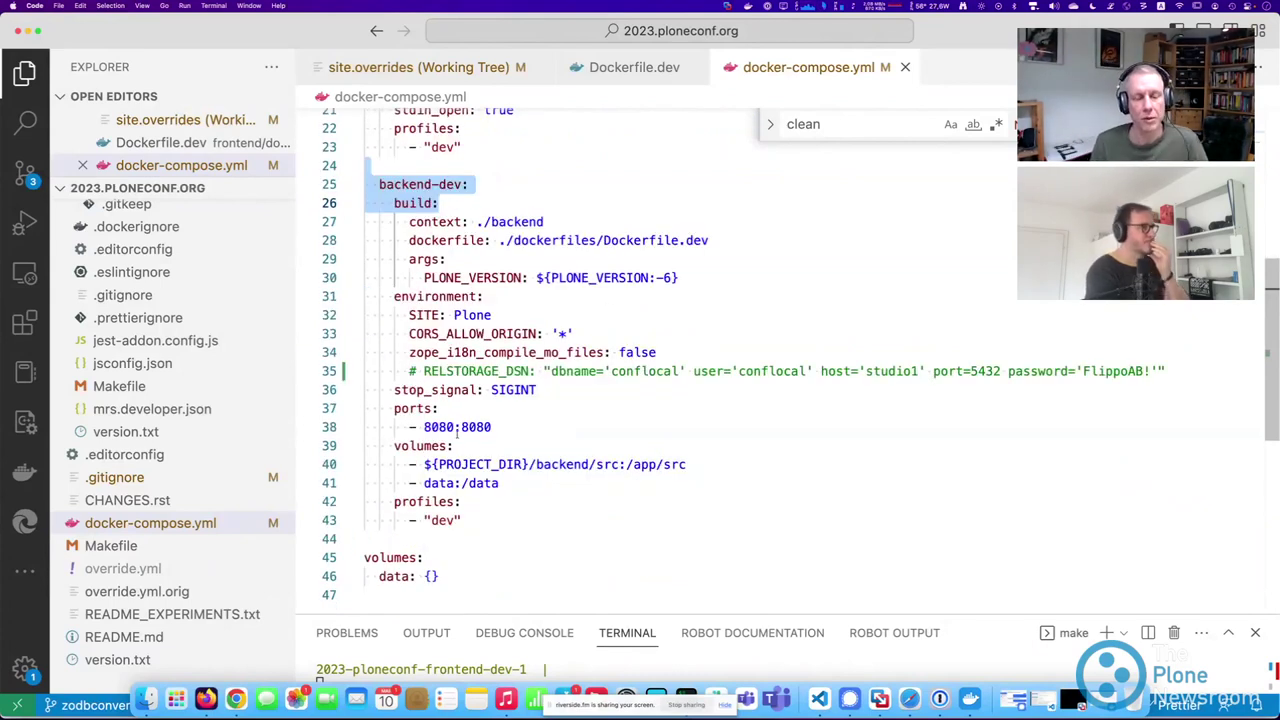
pyautogui.moveTo(499, 240); pyautogui.dragTo(710, 240)
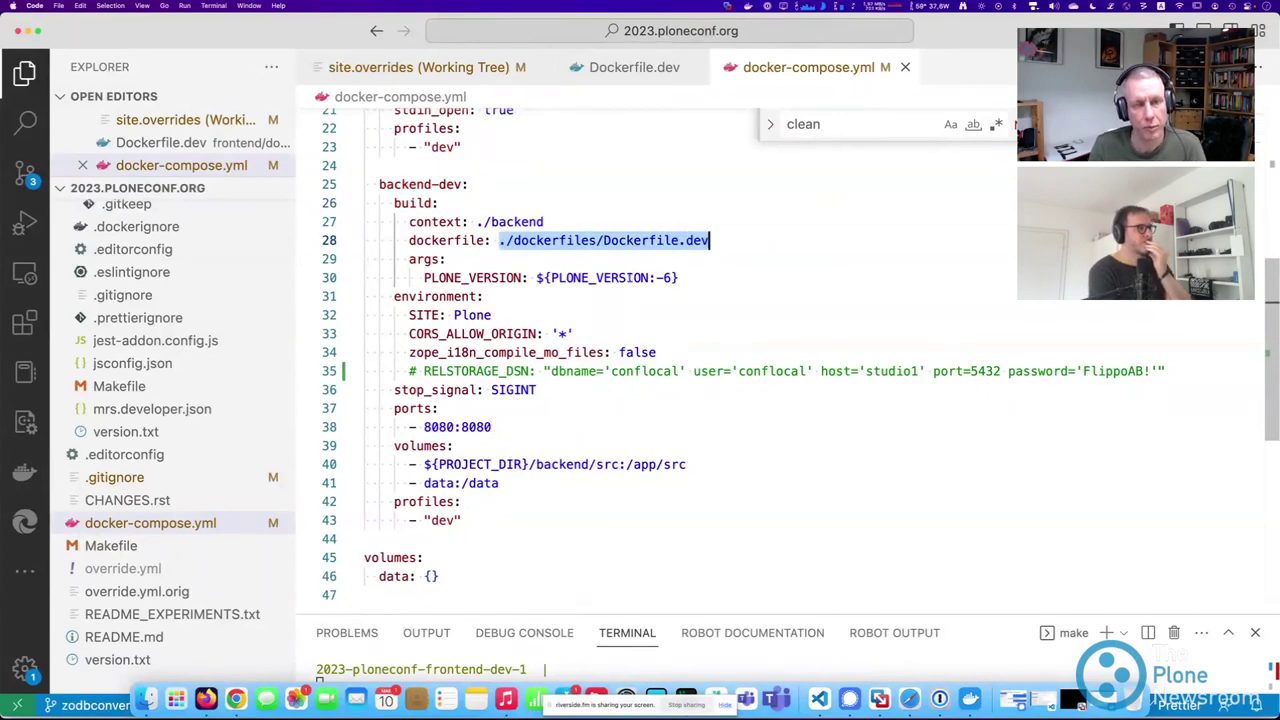
pyautogui.moveTo(536, 277); pyautogui.dragTo(680, 277)
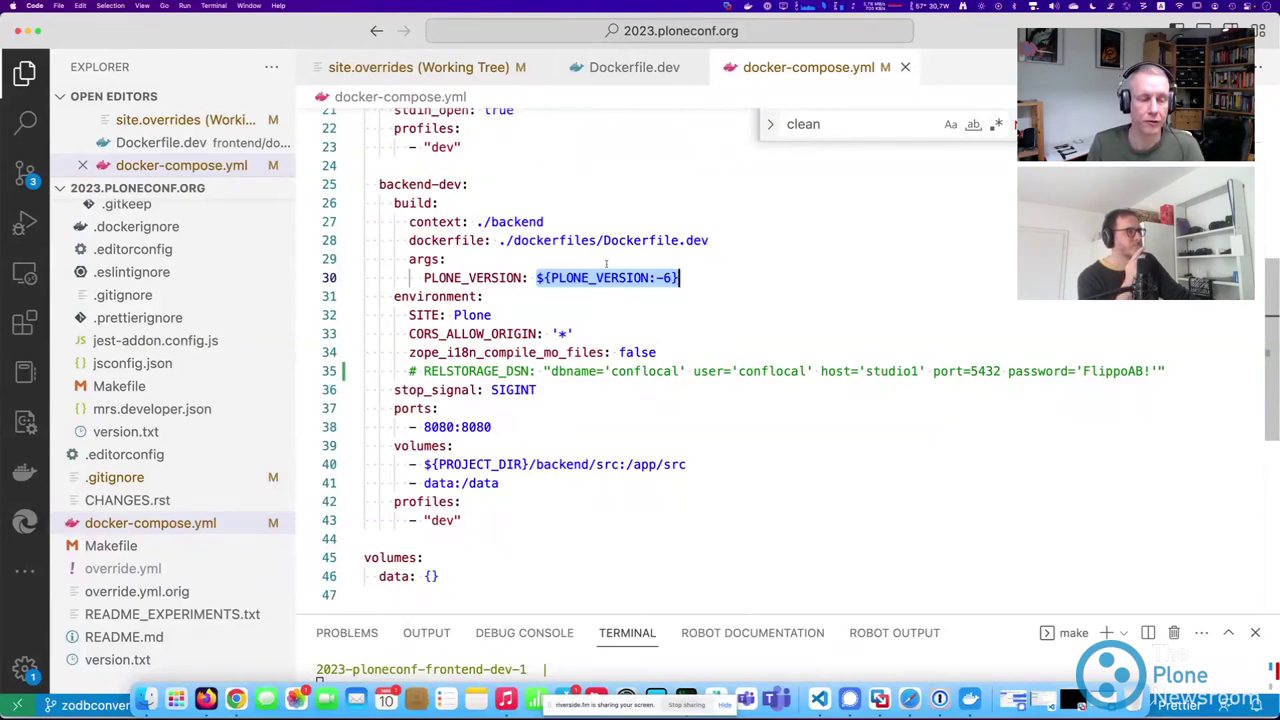
pyautogui.moveTo(406, 315); pyautogui.dragTo(543, 371)
pyautogui.scroll(-6, 650, 350)
# Select the commented RELSTORAGE_DSN line in the backend-dev service.
pyautogui.scroll(4, 650, 350)
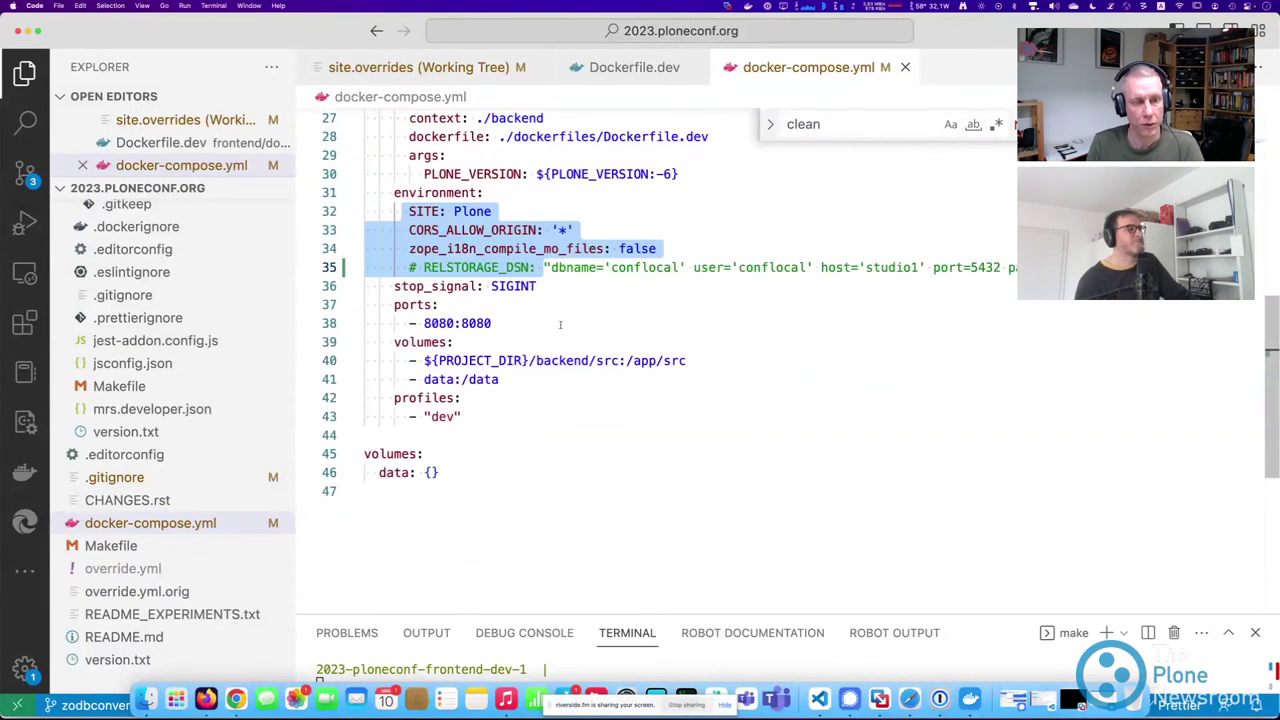
pyautogui.click(545, 267)
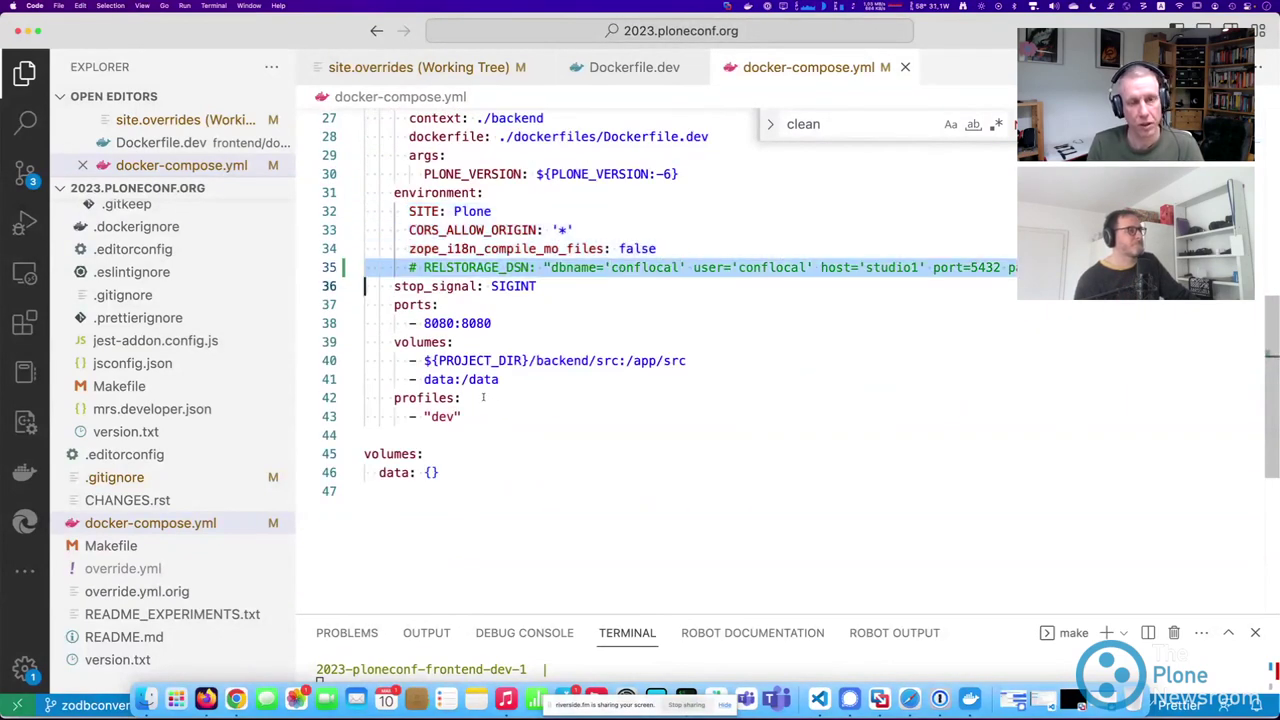
pyautogui.scroll(-4, 484, 393)
pyautogui.scroll(4, 443, 177)
pyautogui.tripleClick(642, 266)
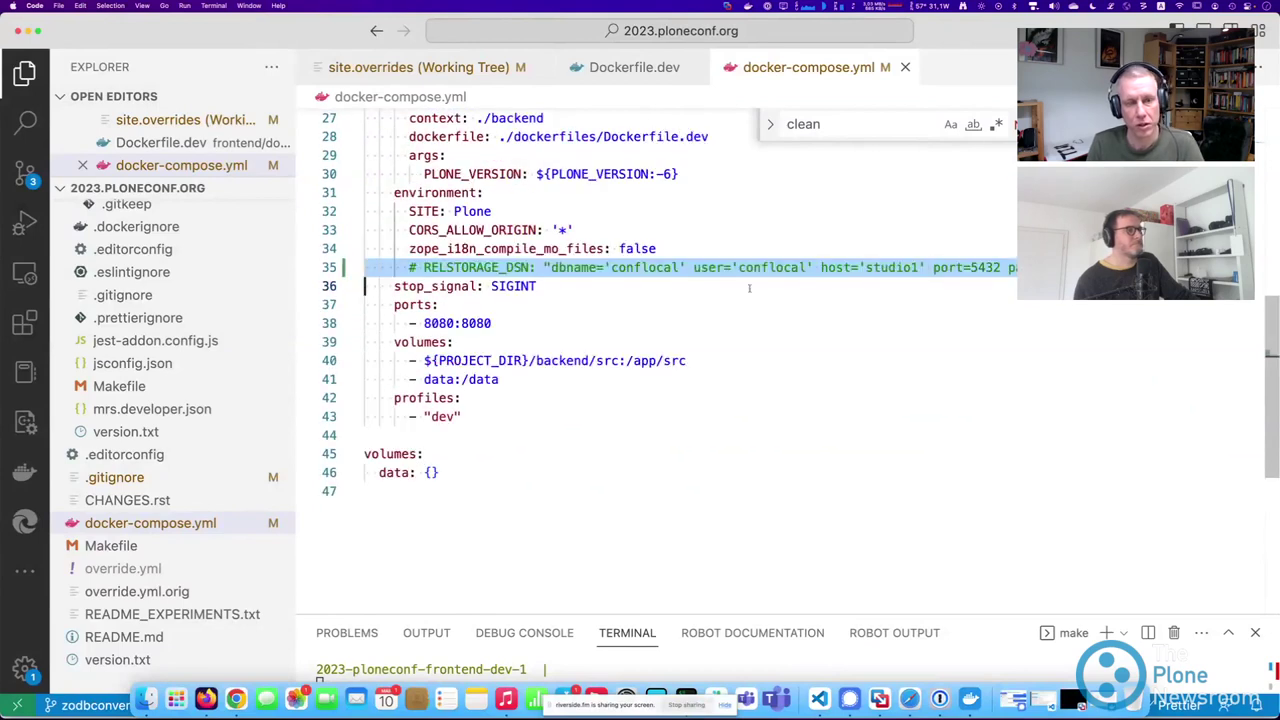
pyautogui.click(642, 266)
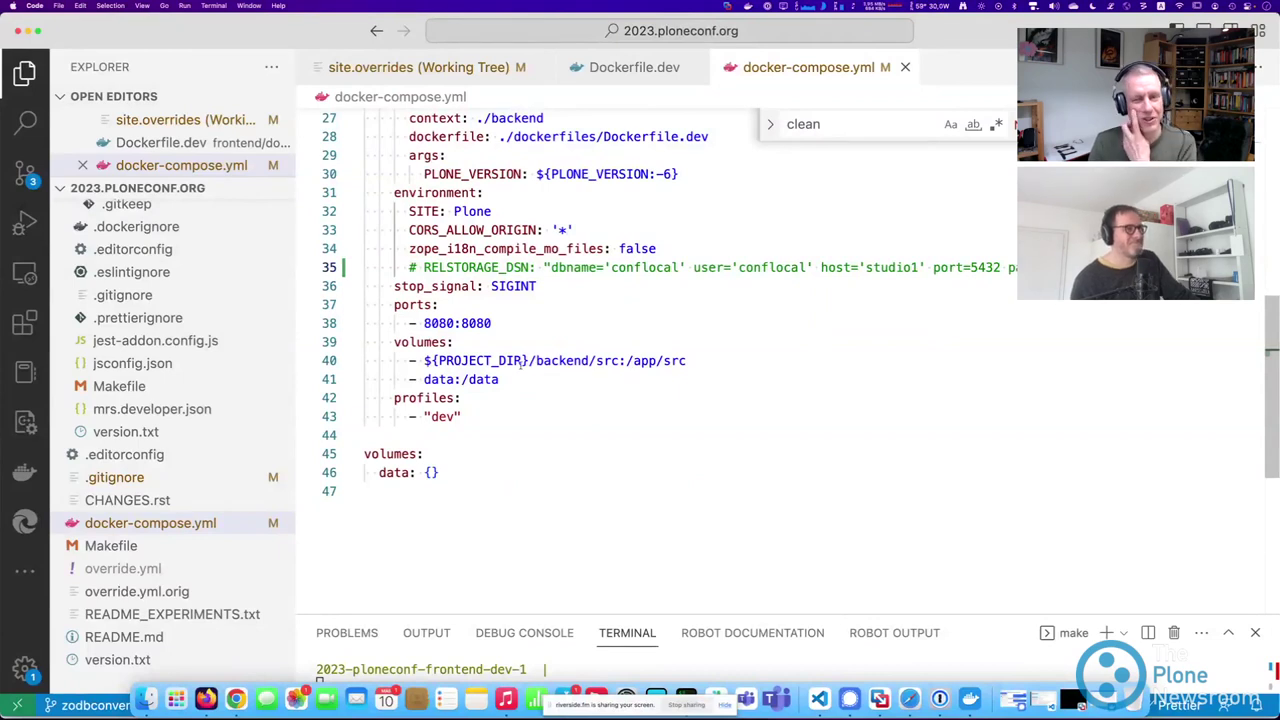
# Select the backend volume mounts, including the data:/data entry.
pyautogui.moveTo(408, 360); pyautogui.dragTo(651, 362)
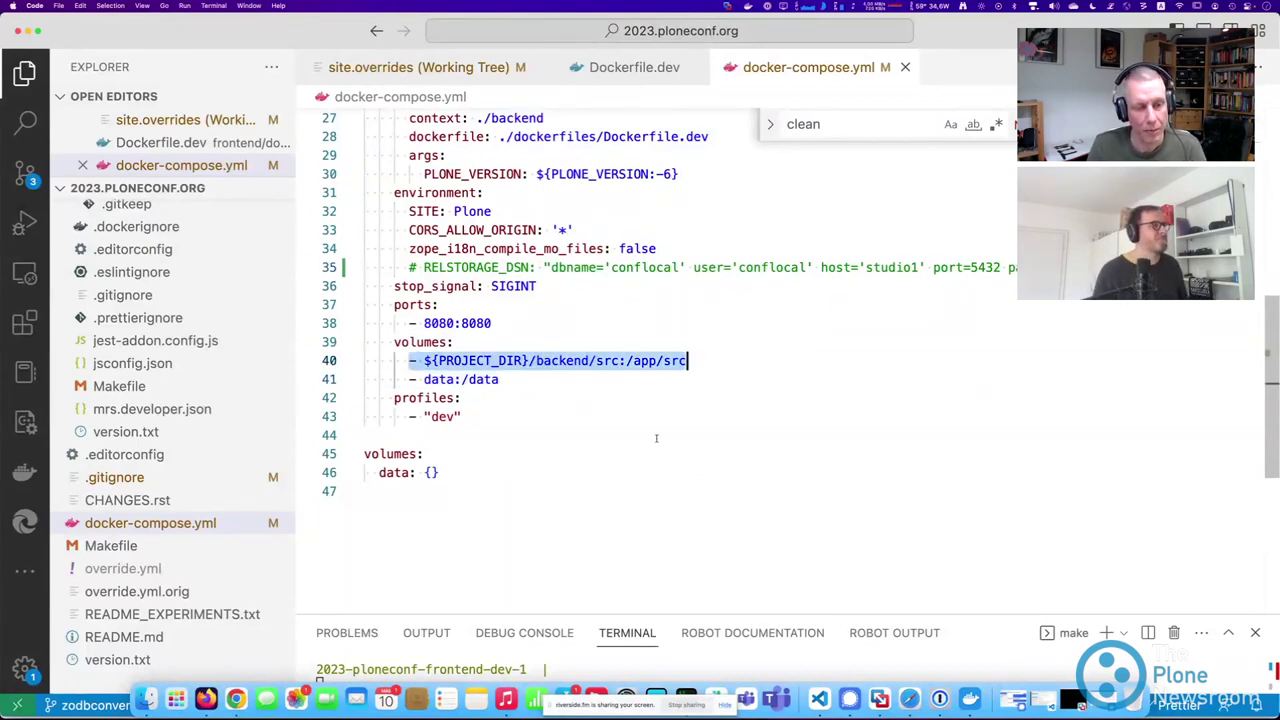
pyautogui.click(514, 379)
pyautogui.moveTo(514, 379); pyautogui.dragTo(420, 379)
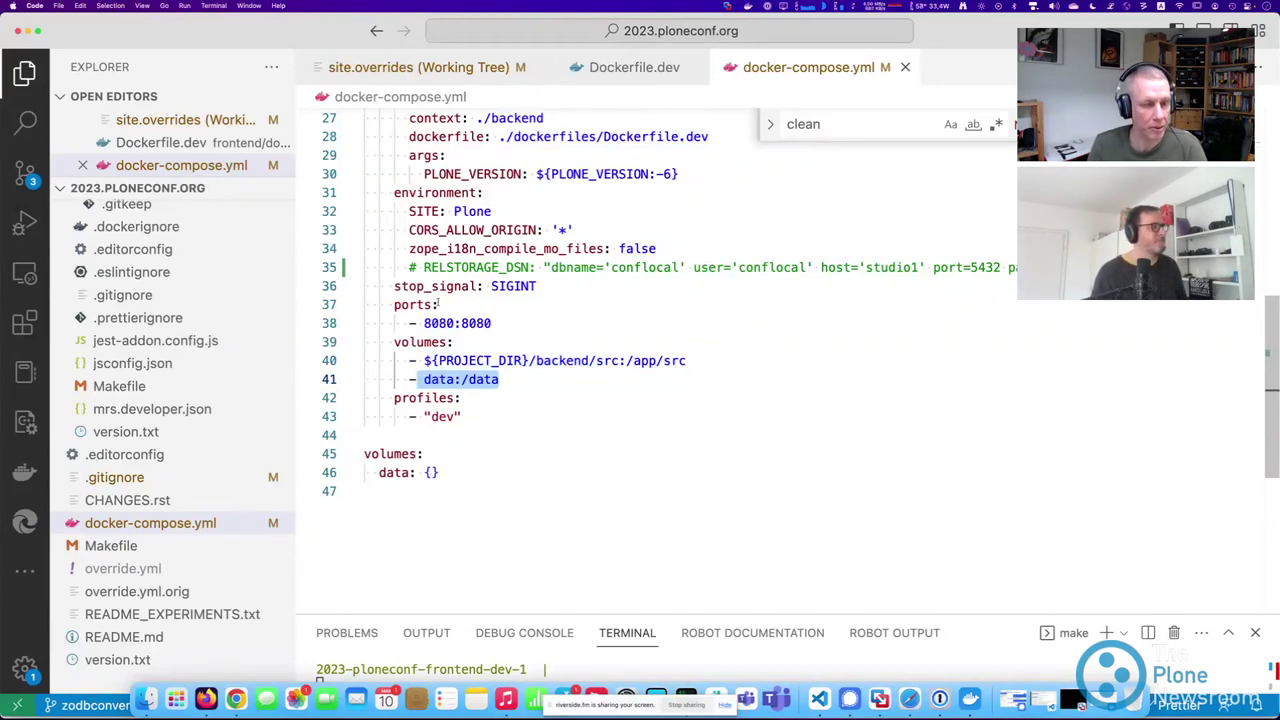
pyautogui.tripleClick(502, 267)
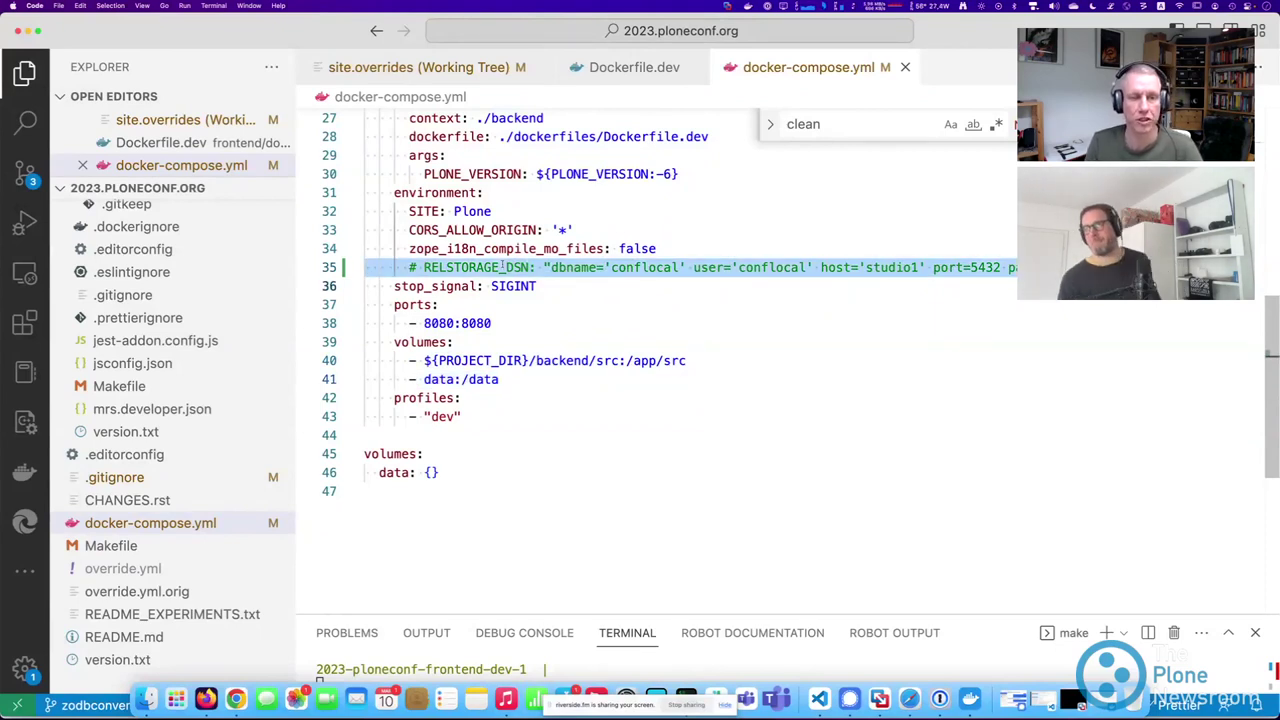
pyautogui.scroll(-3, 502, 267)
pyautogui.moveTo(364, 350); pyautogui.dragTo(507, 374)
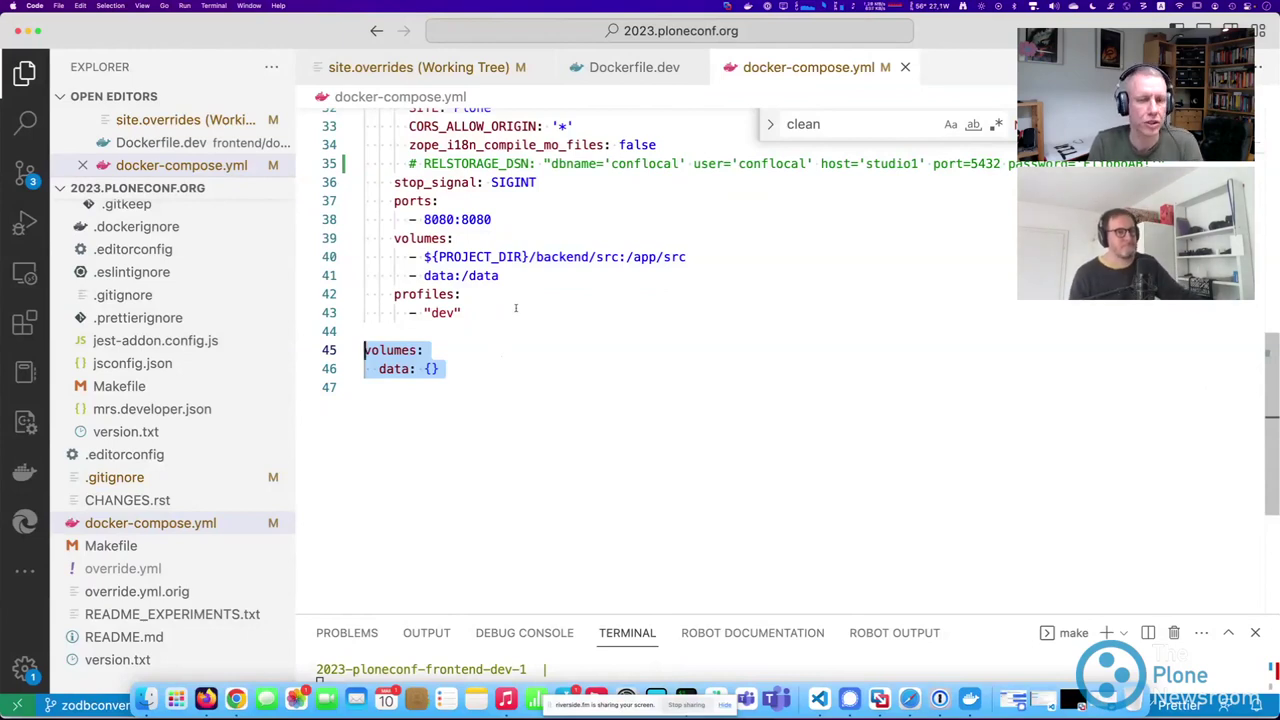
# Highlight the backend source folder mount path and the data volume name, then switch to Docker Desktop.
pyautogui.scroll(4, 515, 288)
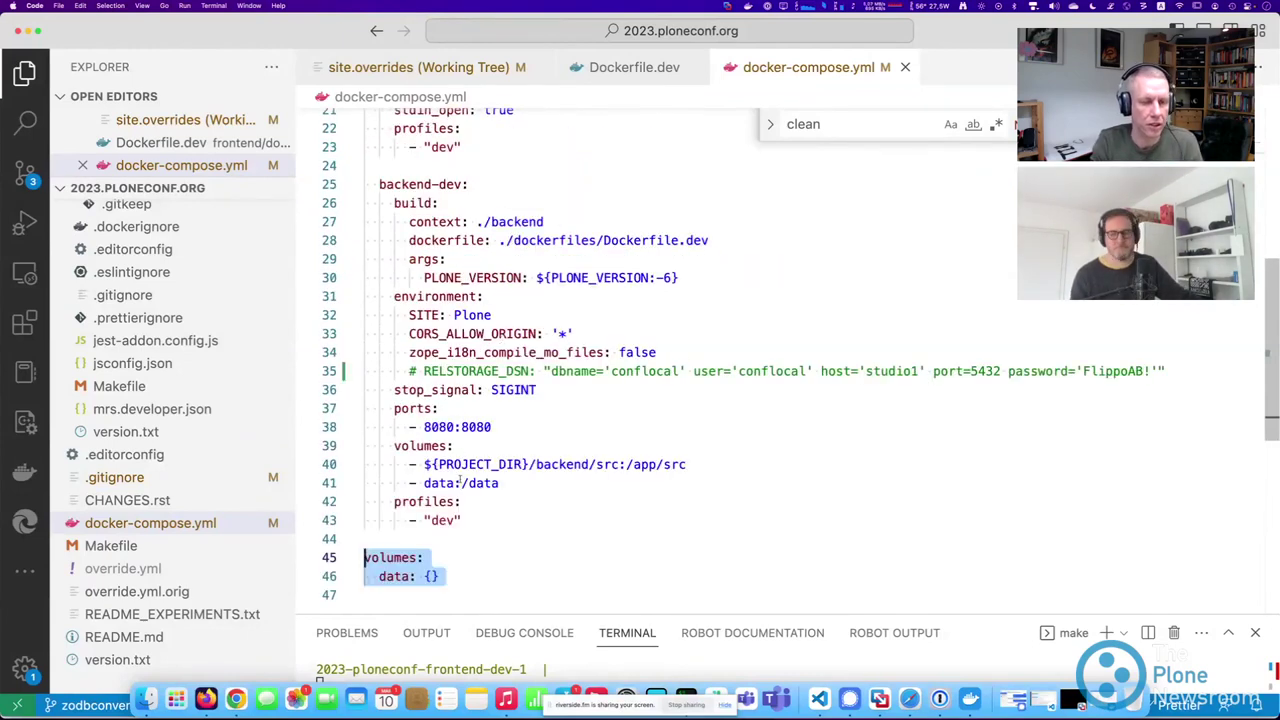
pyautogui.doubleClick(441, 483)
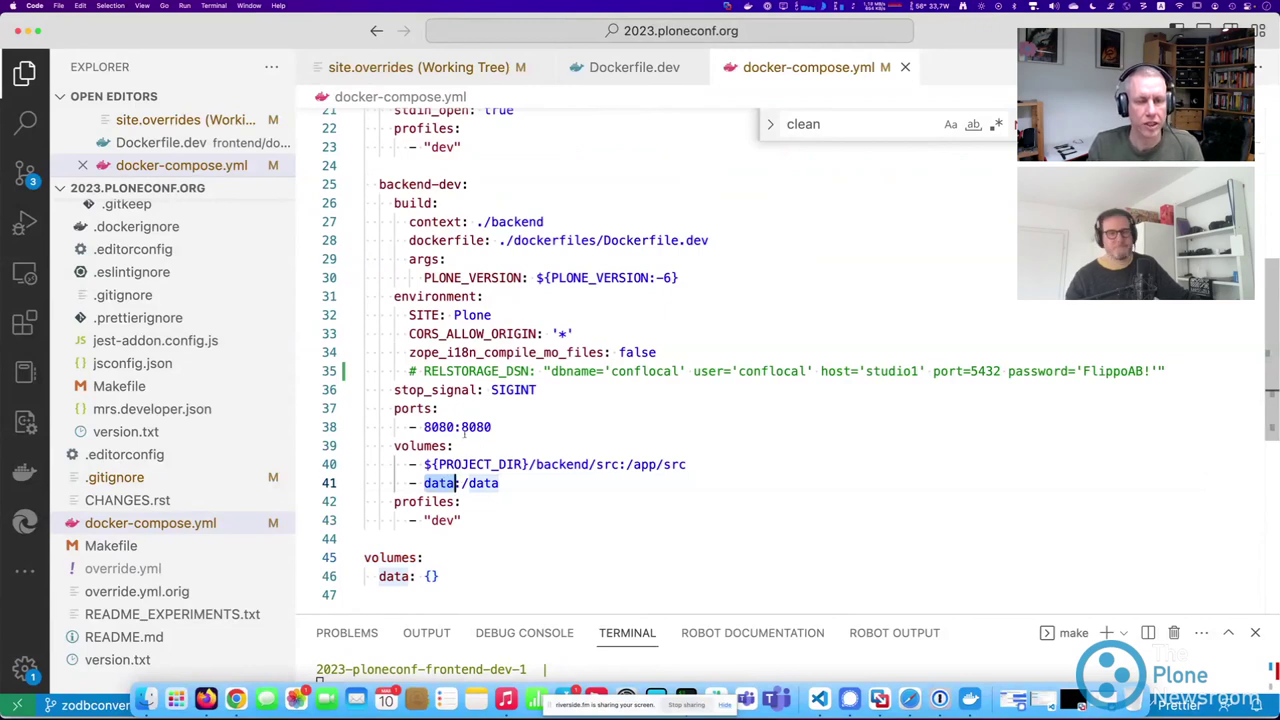
pyautogui.moveTo(424, 464); pyautogui.dragTo(687, 464)
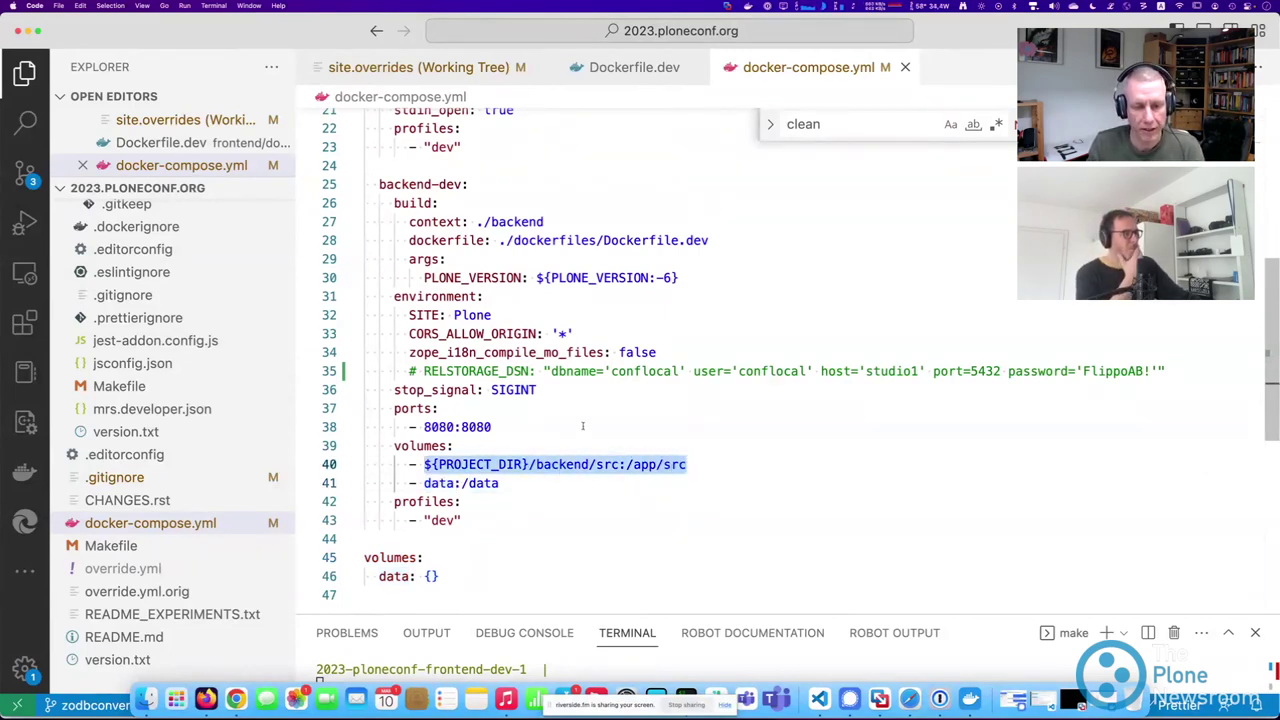
pyautogui.scroll(-3, 657, 493)
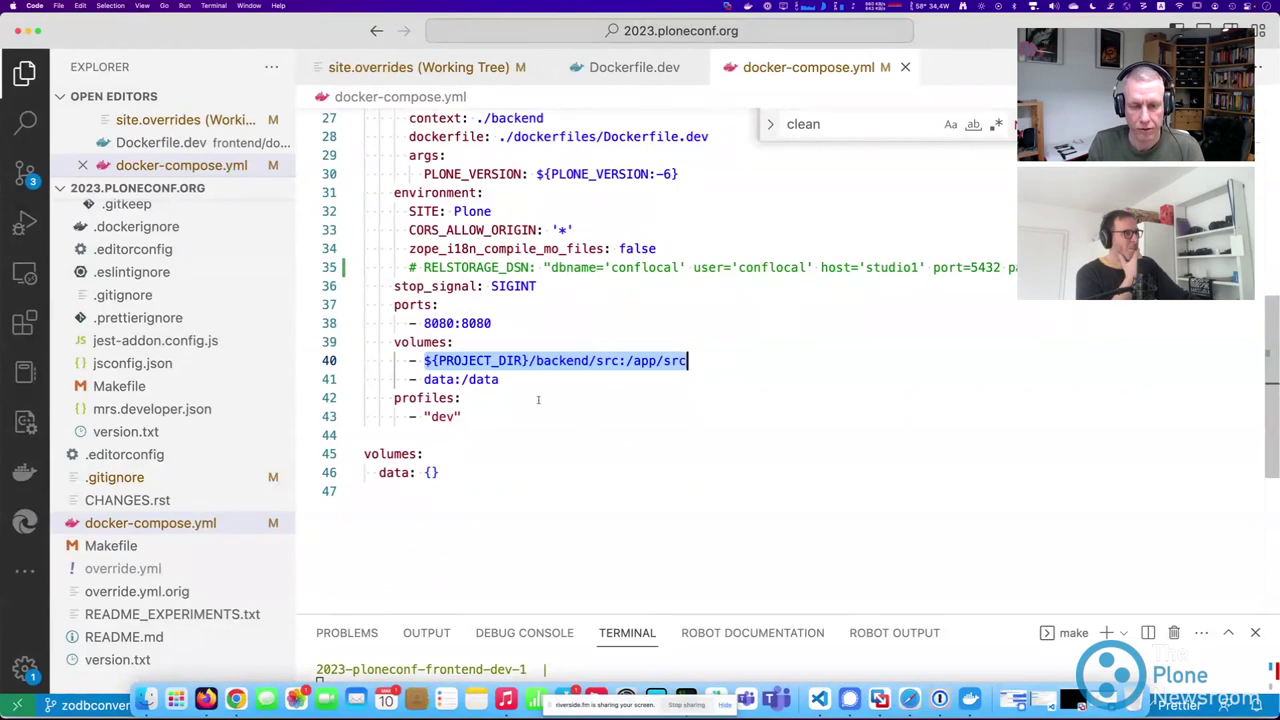
pyautogui.doubleClick(440, 379)
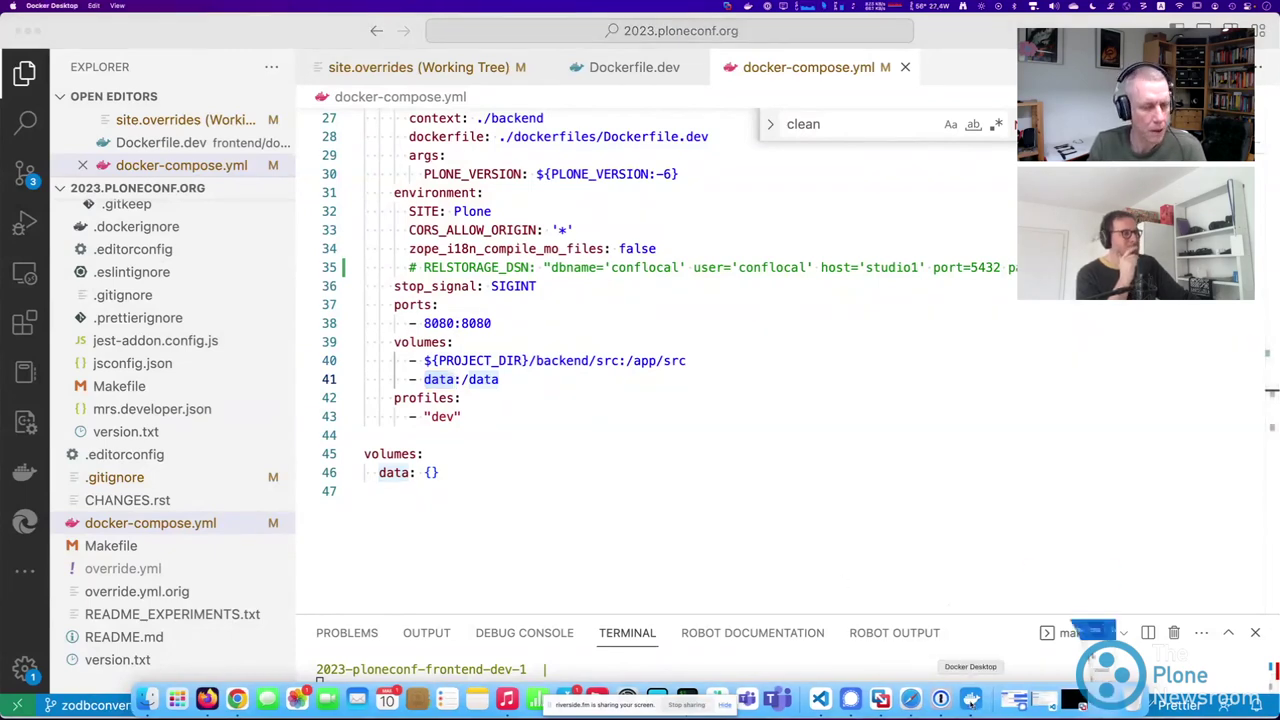
pyautogui.press('super+Tab')
# Open the 2023-ploneconf_data volume's Data tab and point out its blobstorage and filestorage folders.
pyautogui.click(430, 137)
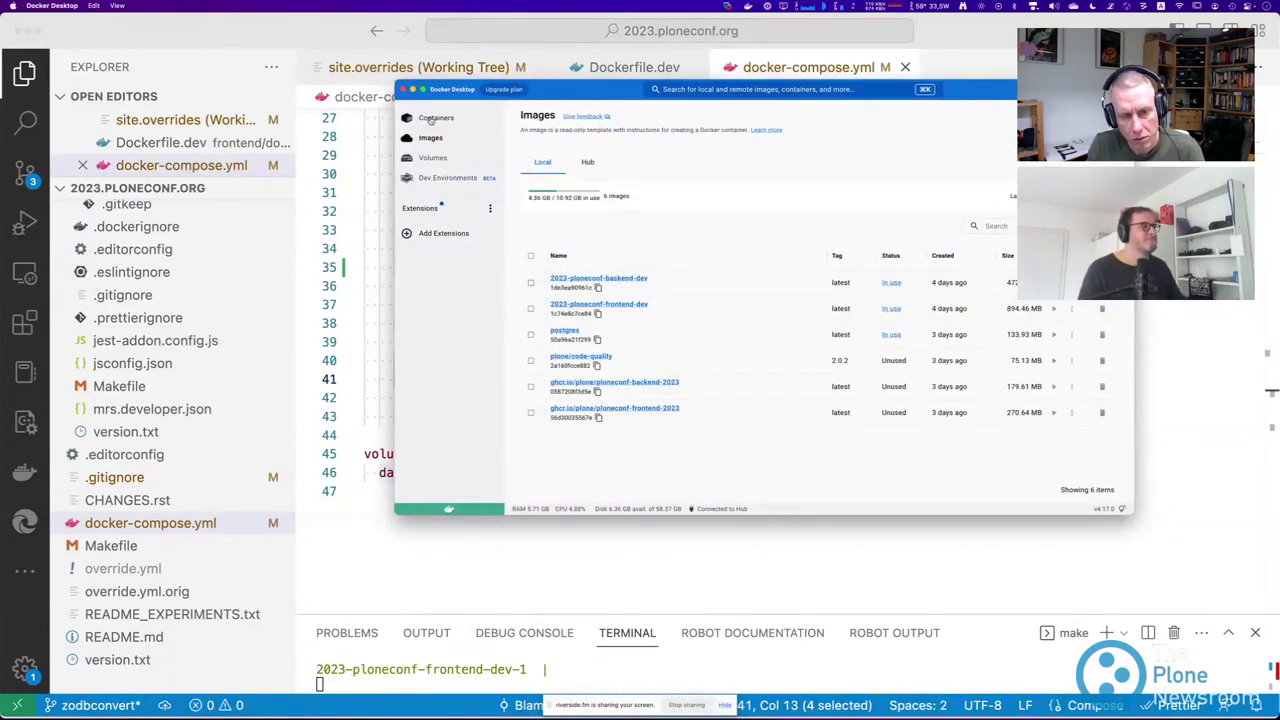
pyautogui.click(432, 157)
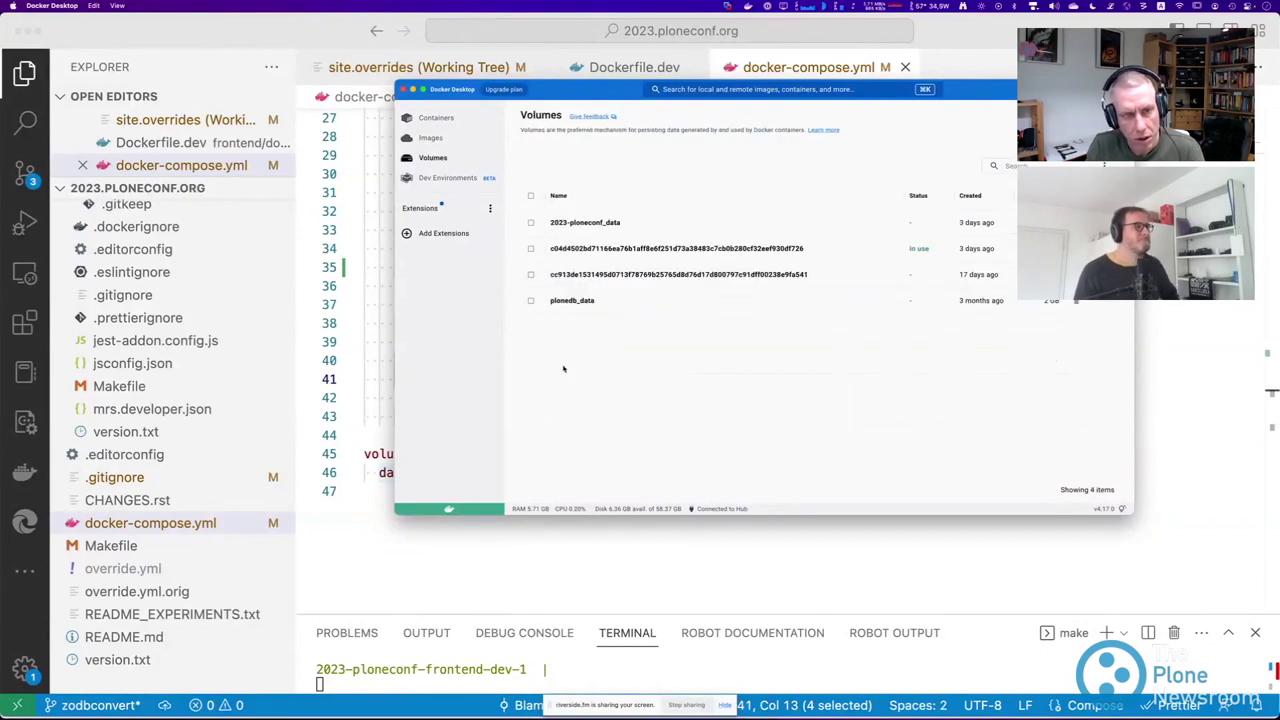
pyautogui.click(588, 223)
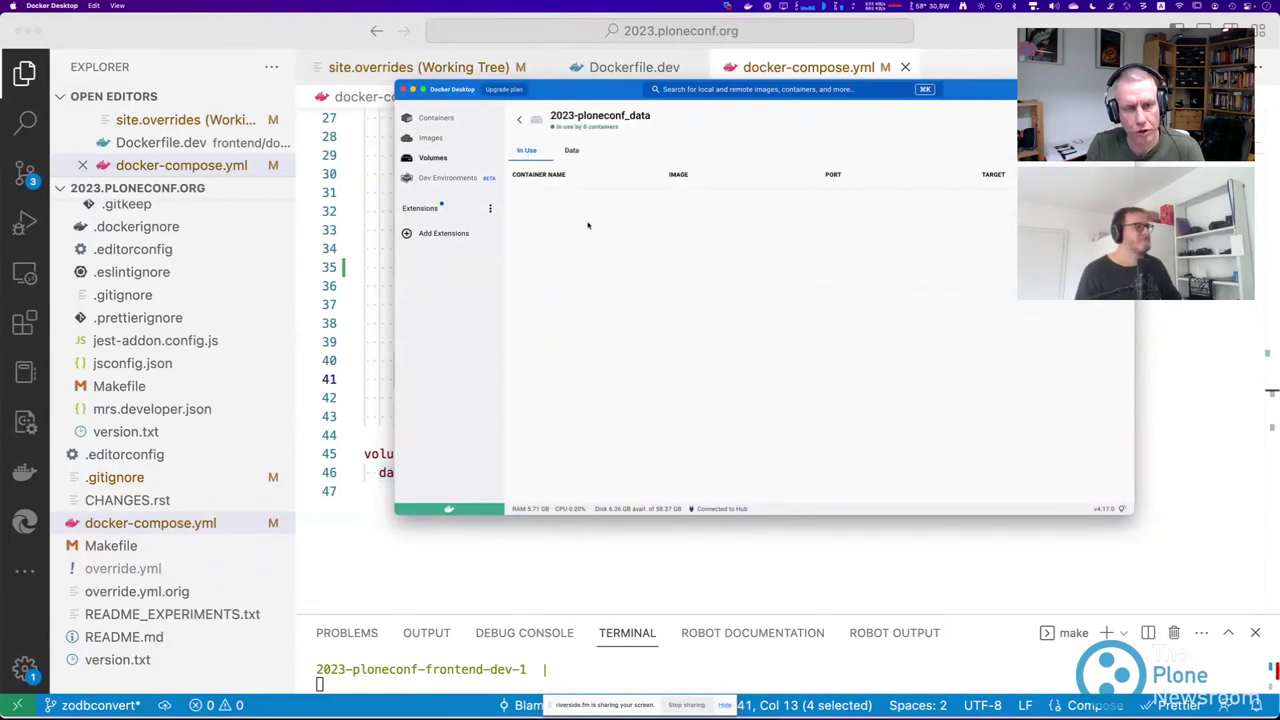
pyautogui.click(571, 151)
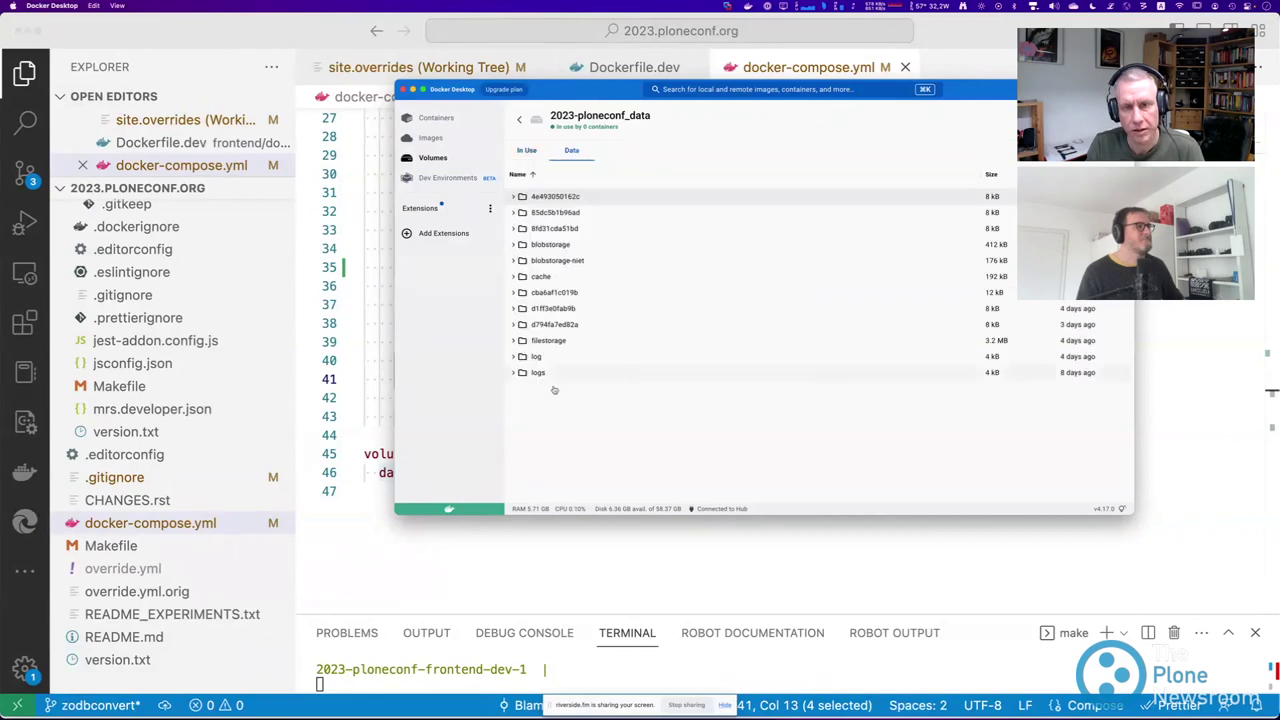
pyautogui.click(519, 248)
pyautogui.click(521, 342)
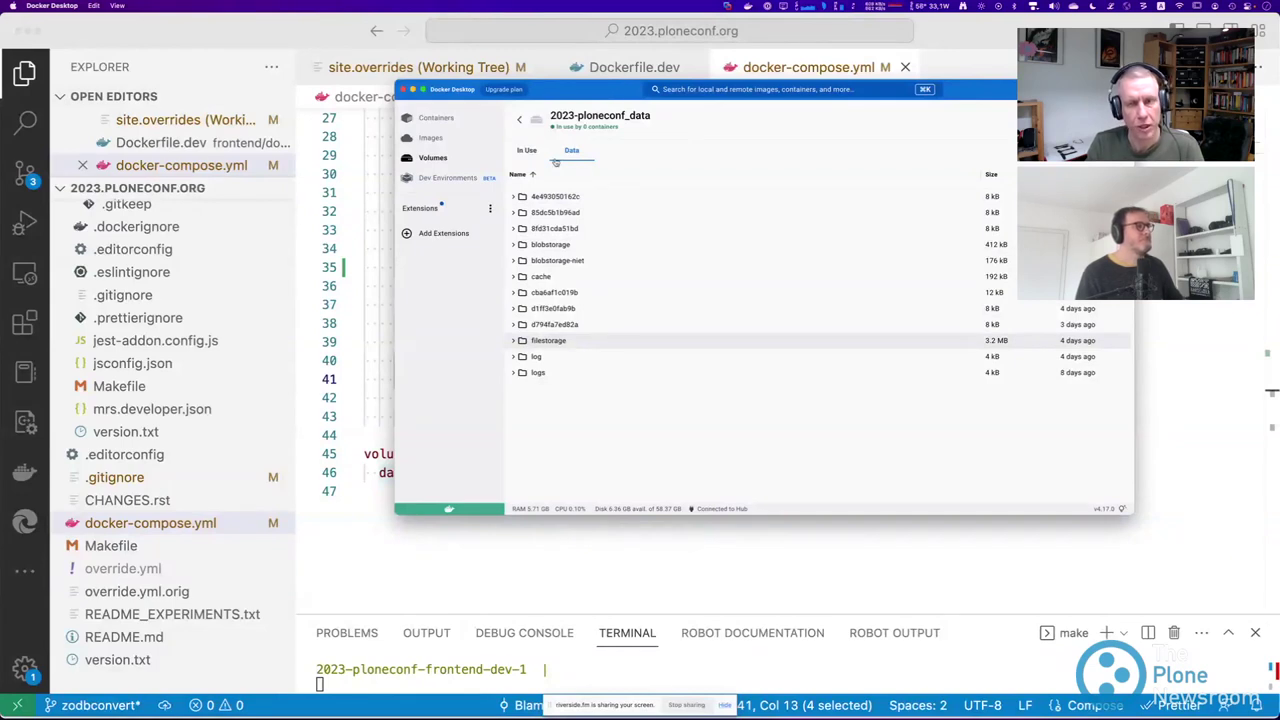
# Highlight every use of 'data' on line 46 of docker-compose.yml, then switch back to Docker Desktop.
pyautogui.click(430, 555)
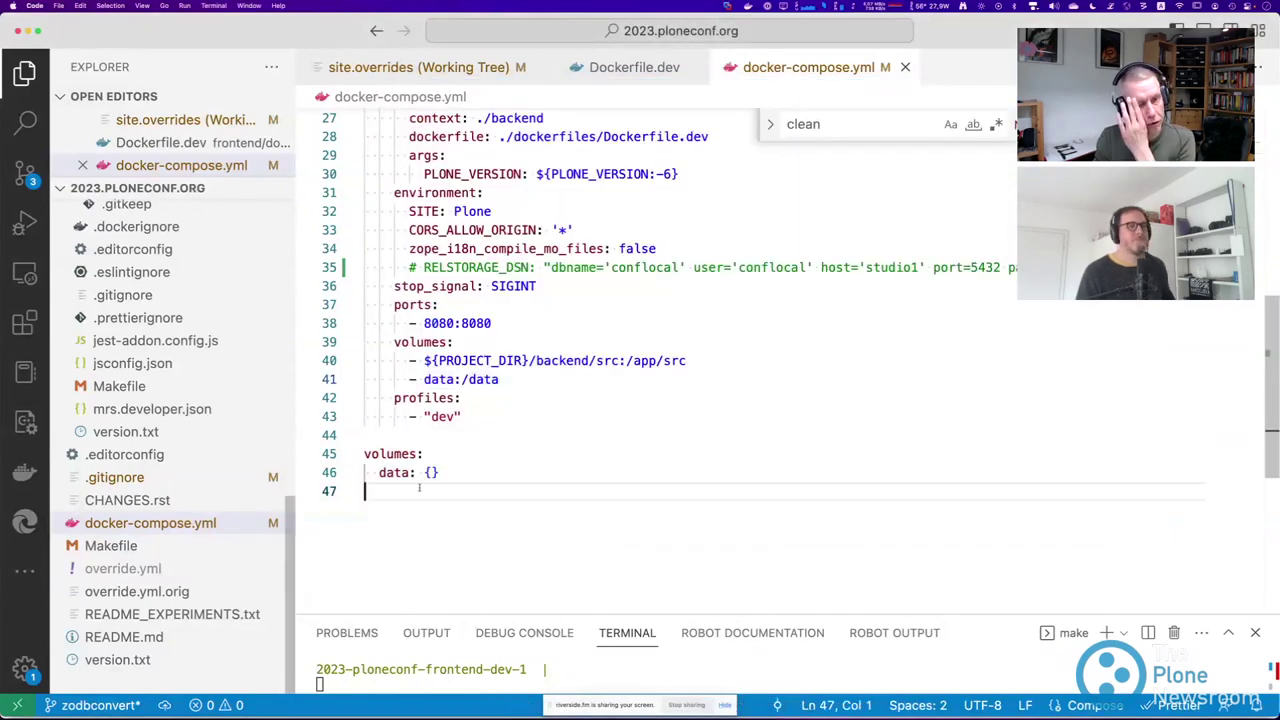
pyautogui.doubleClick(409, 472)
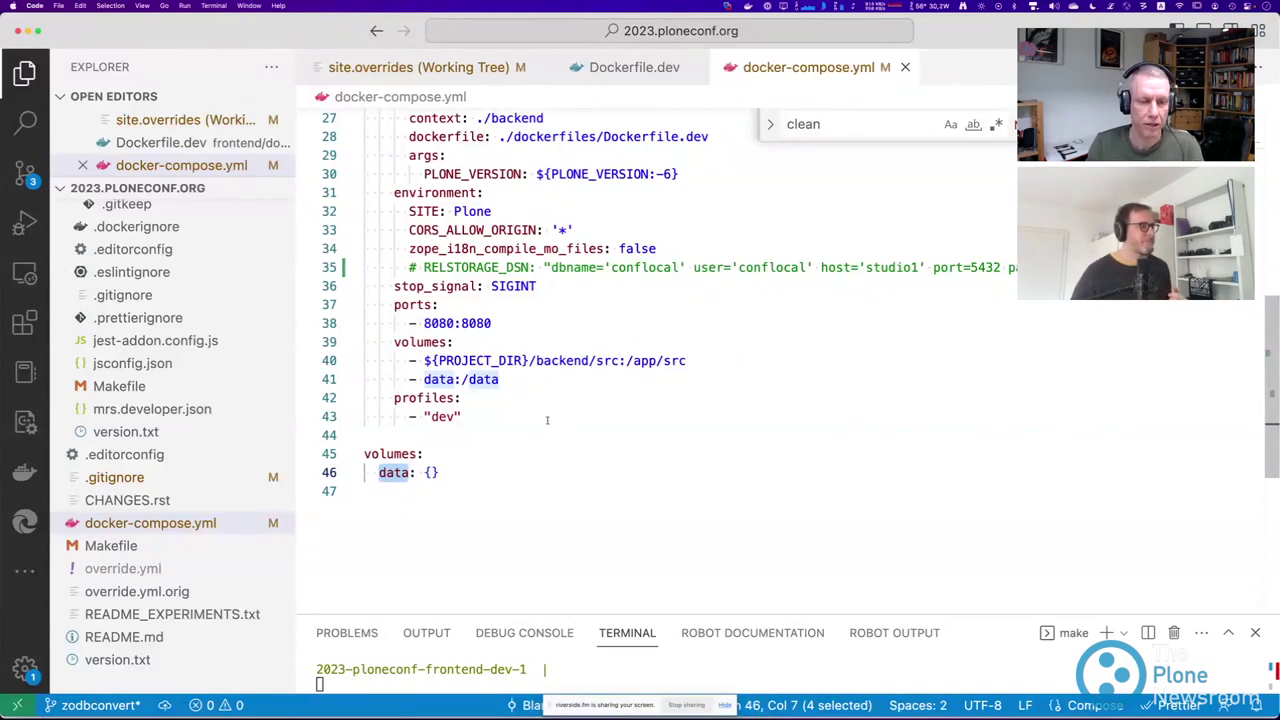
pyautogui.scroll(3, 586, 217)
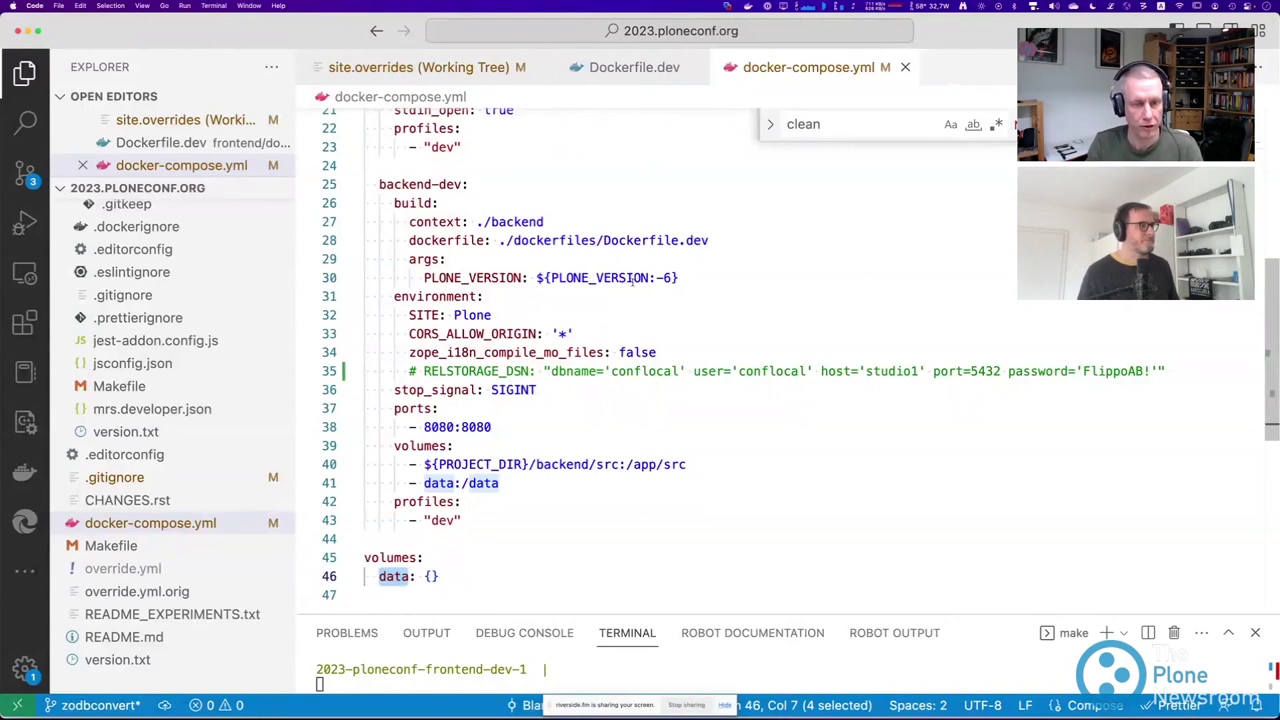
pyautogui.scroll(-2, 627, 280)
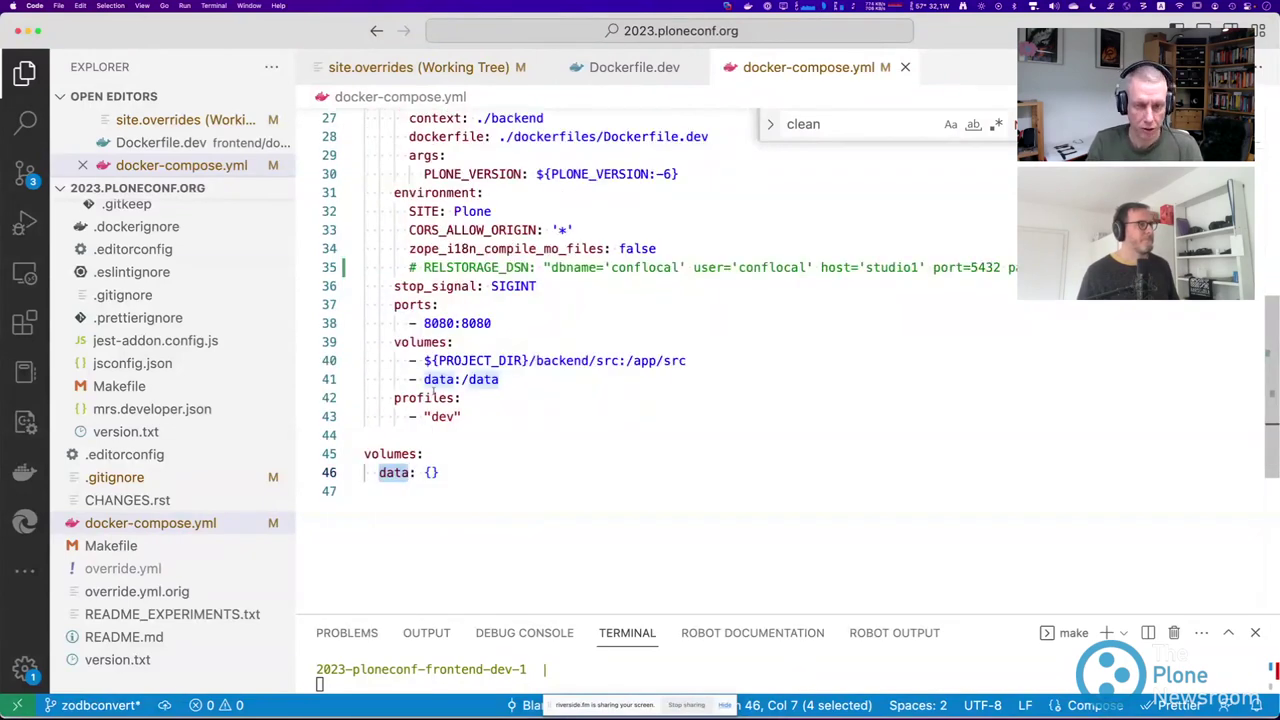
pyautogui.press('super+Tab')
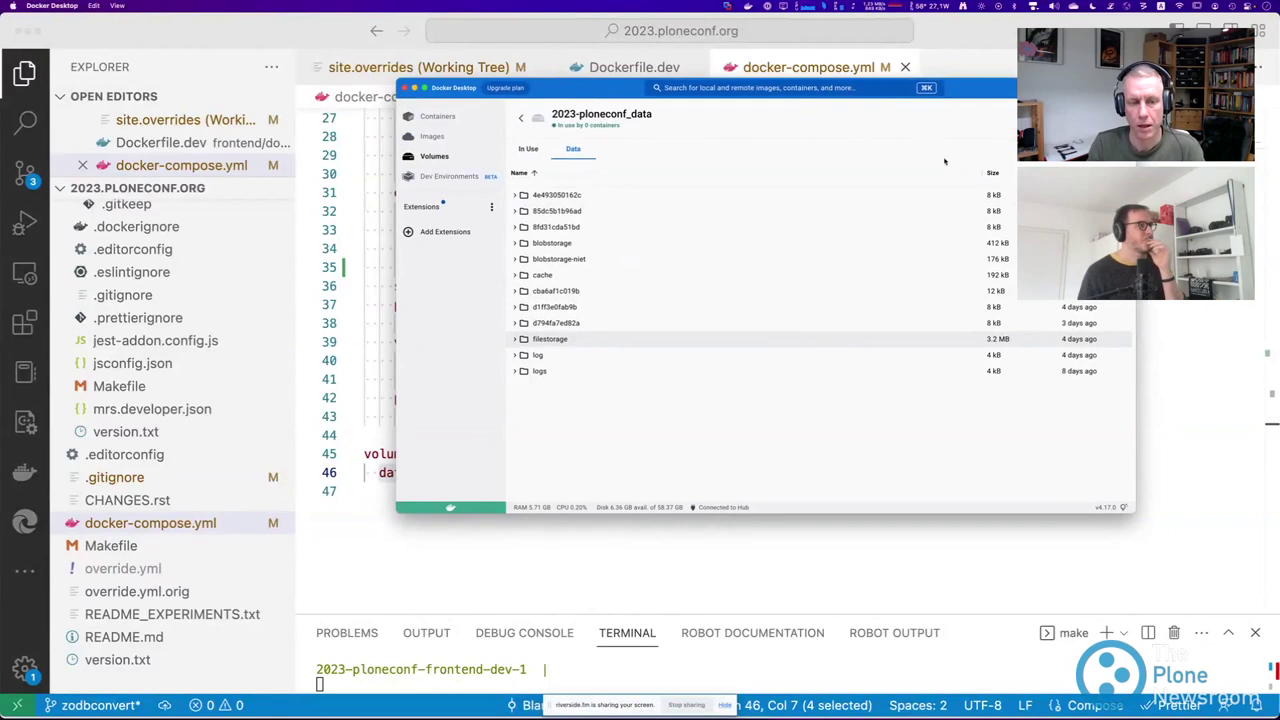
# Reposition the Docker Desktop window, go back to the four-volume list, then return to the editor.
pyautogui.moveTo(1003, 90); pyautogui.dragTo(1025, 56)
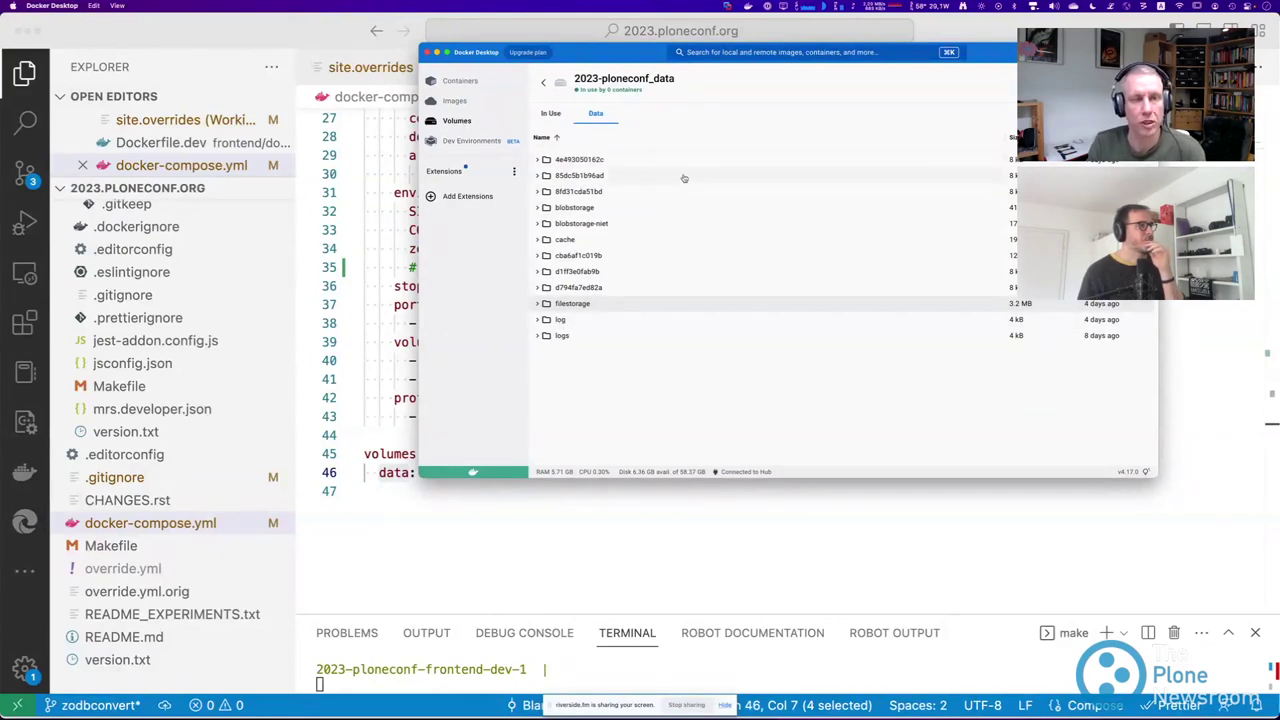
pyautogui.click(542, 84)
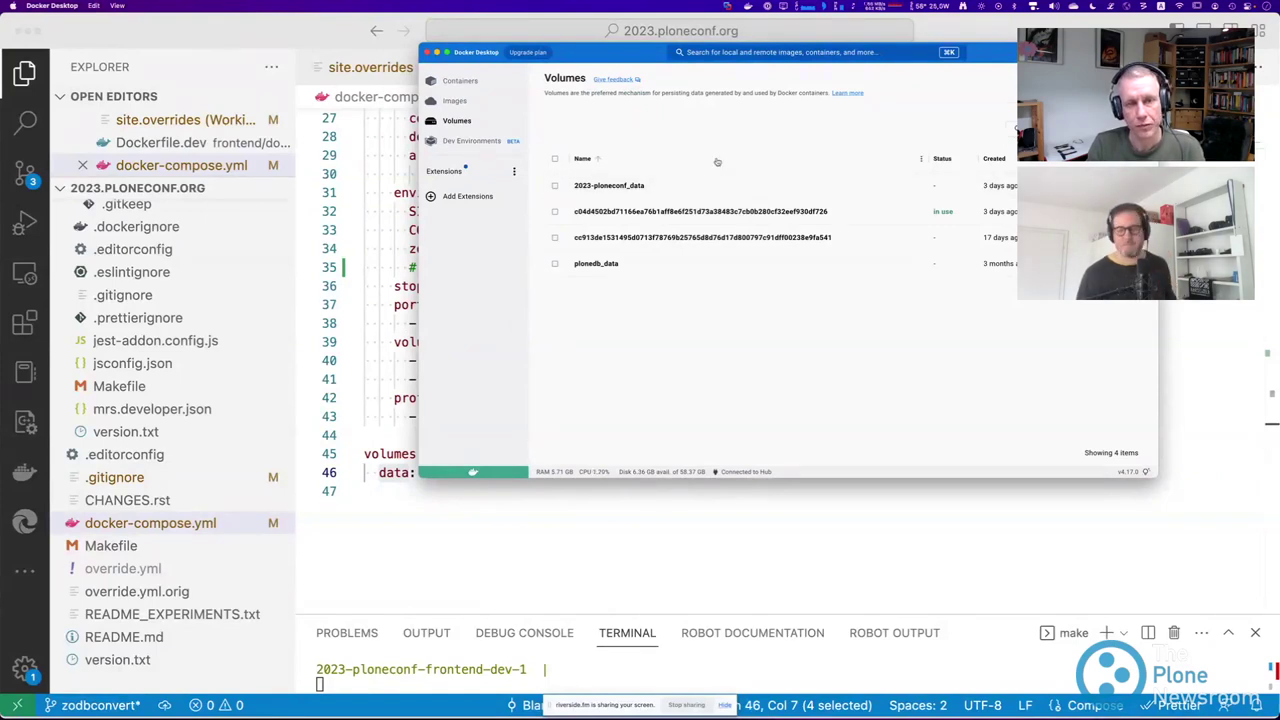
pyautogui.moveTo(606, 52); pyautogui.dragTo(580, 150)
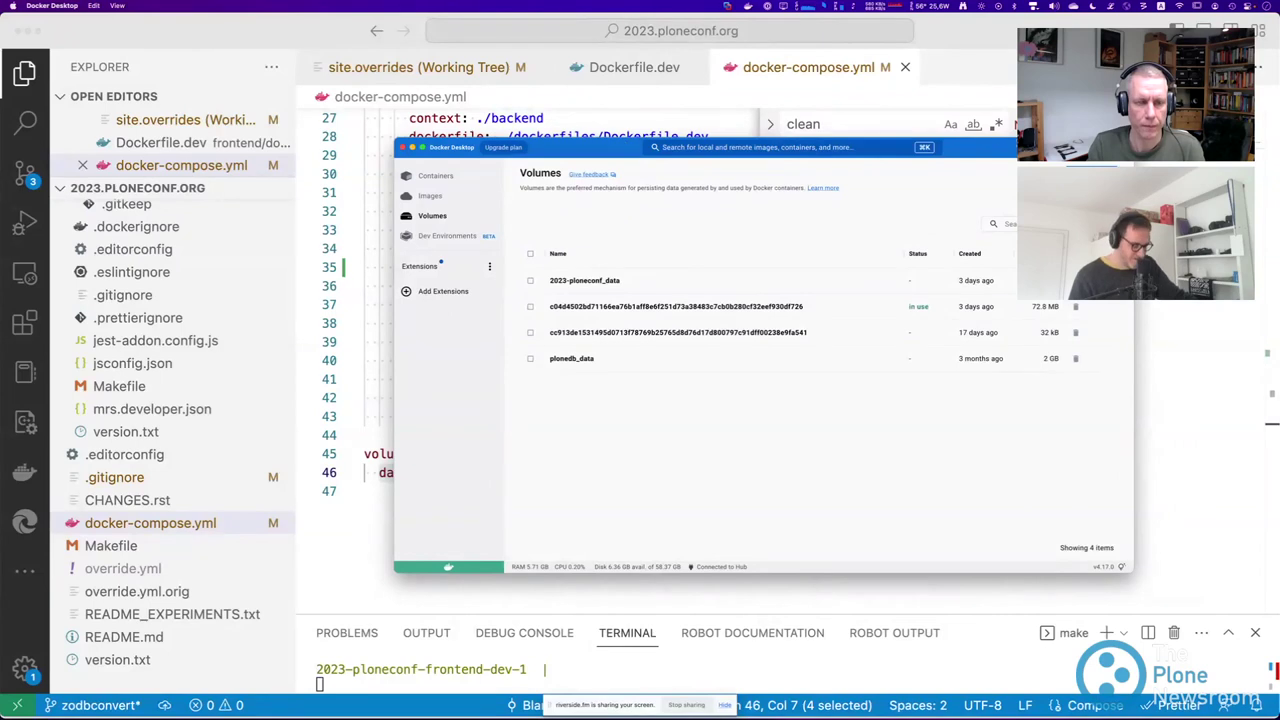
pyautogui.click(281, 40)
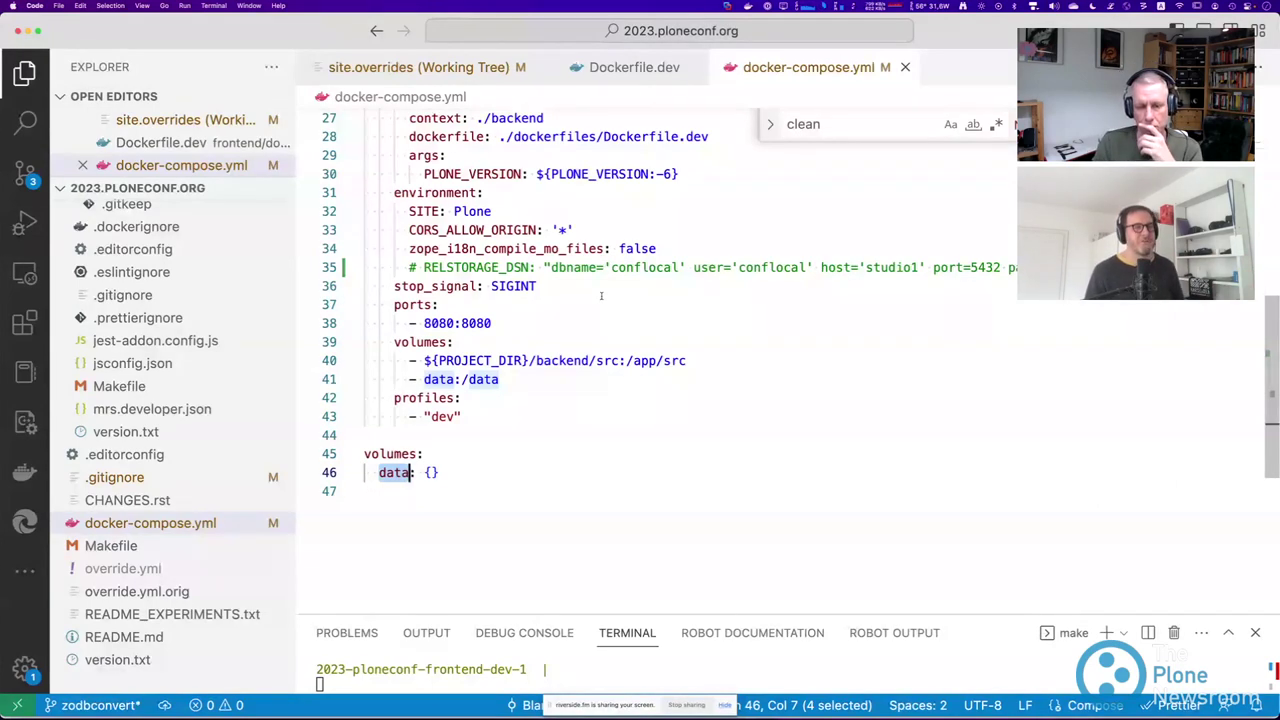
# Drag the Terminal panel's top border up twice to show the frontend-dev compile output.
pyautogui.moveTo(601, 612); pyautogui.dragTo(705, 397)
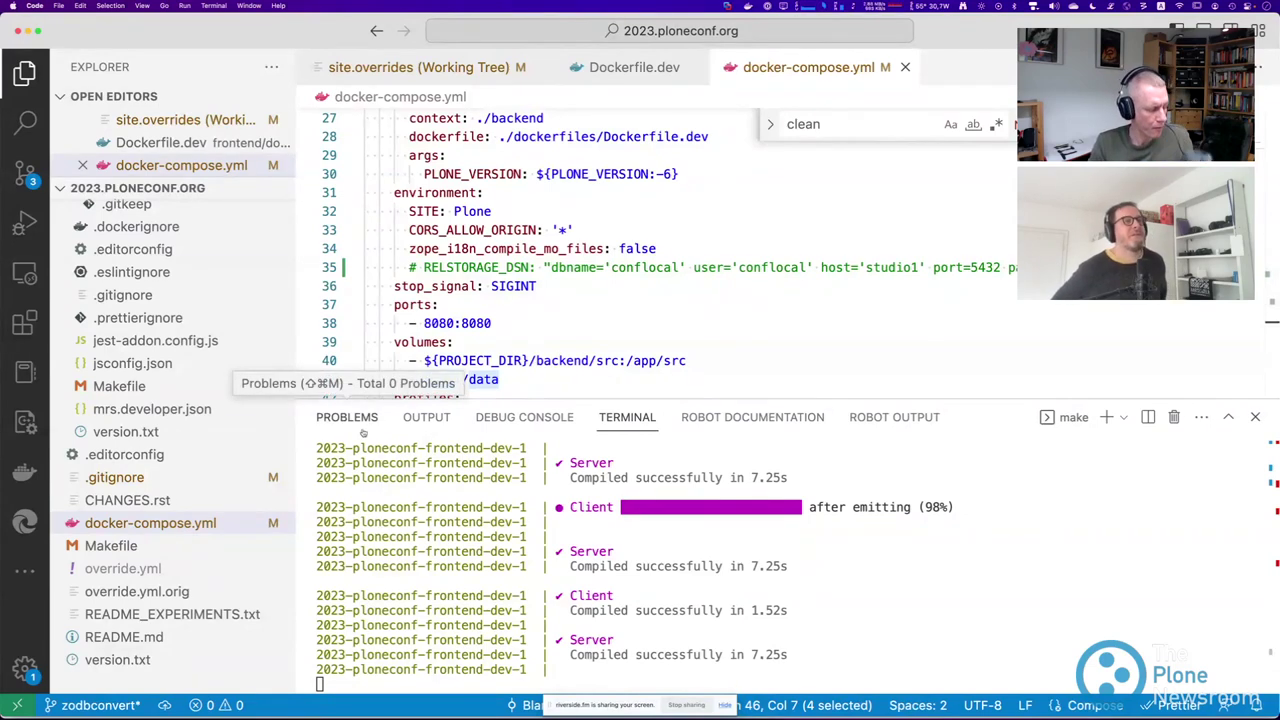
pyautogui.moveTo(643, 401); pyautogui.dragTo(650, 337)
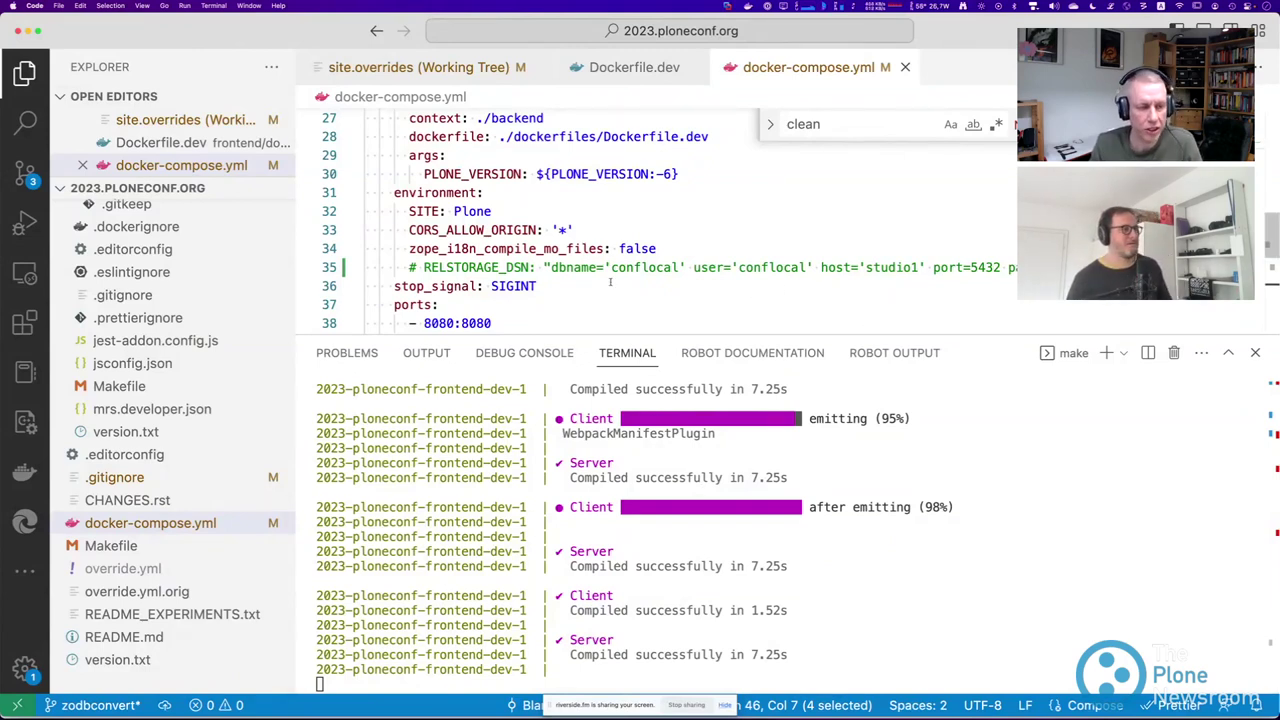
# Stop the running containers and run make start-backend, then shrink the terminal.
pyautogui.hotkey('ctrl', 'c')
pyautogui.press('Up')
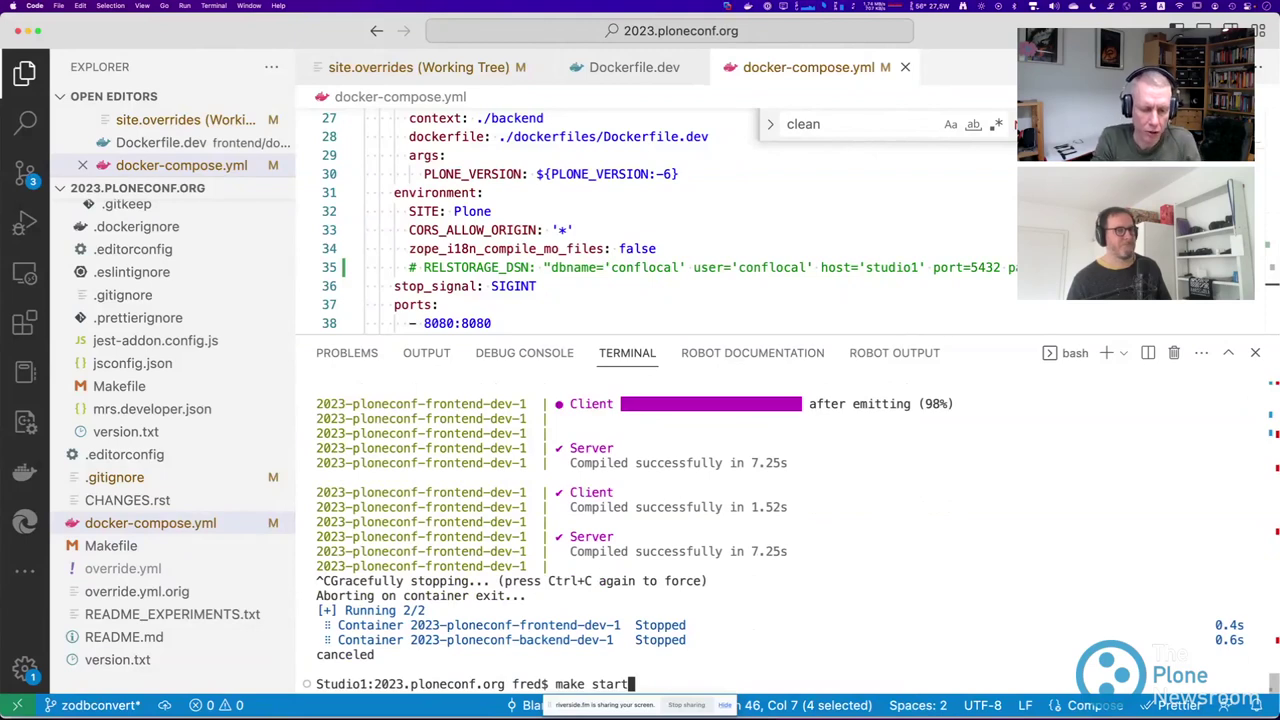
pyautogui.write('-backend')
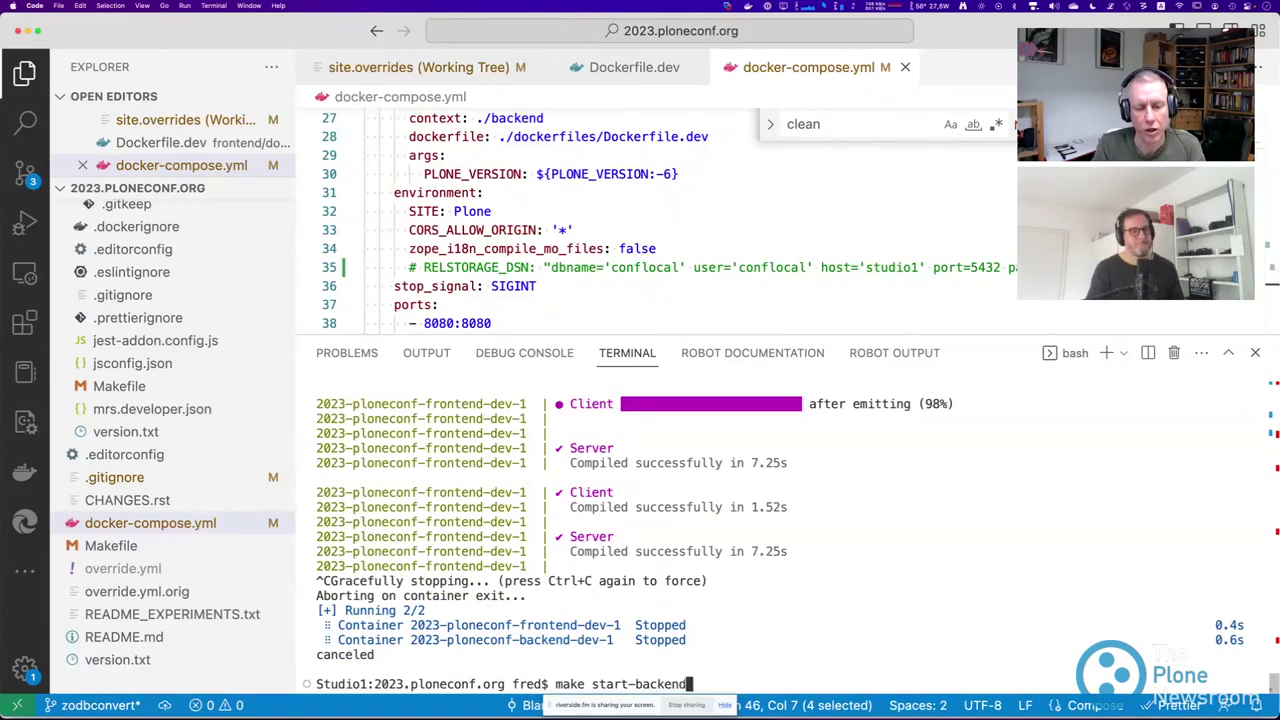
pyautogui.press('Return')
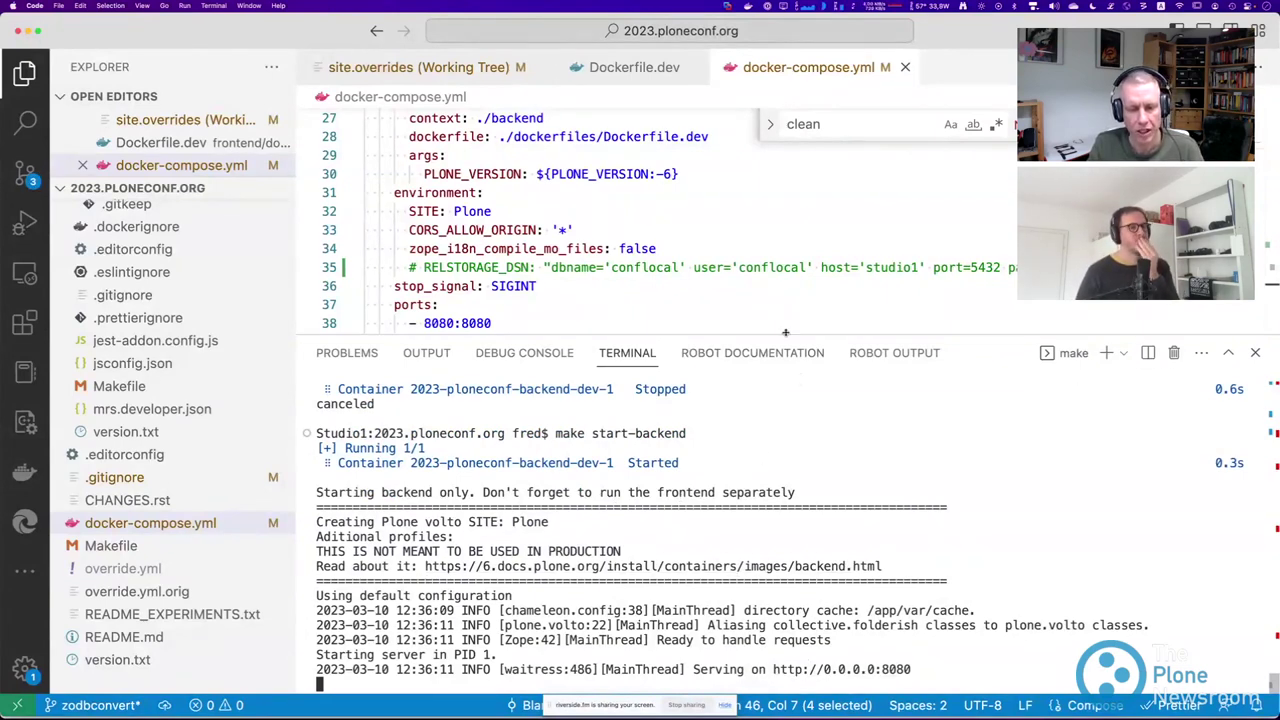
pyautogui.moveTo(787, 340); pyautogui.dragTo(780, 434)
pyautogui.scroll(4, 458, 318)
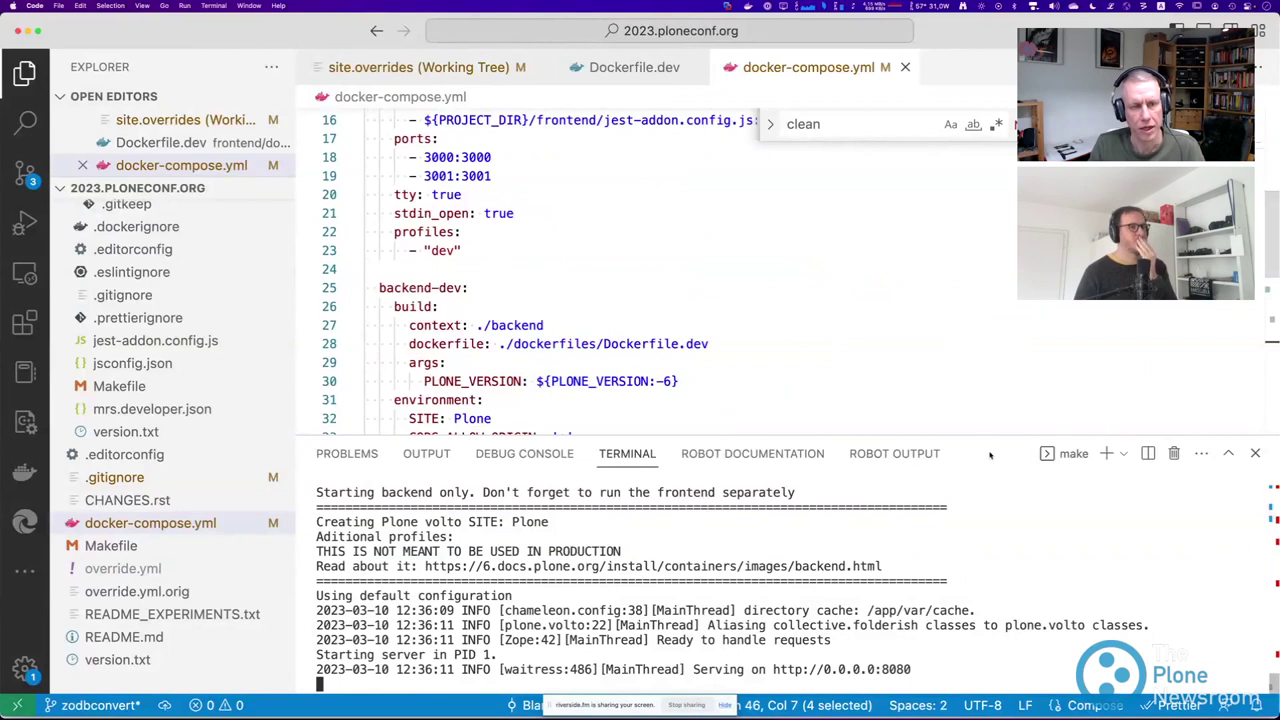
pyautogui.moveTo(982, 441); pyautogui.dragTo(980, 553)
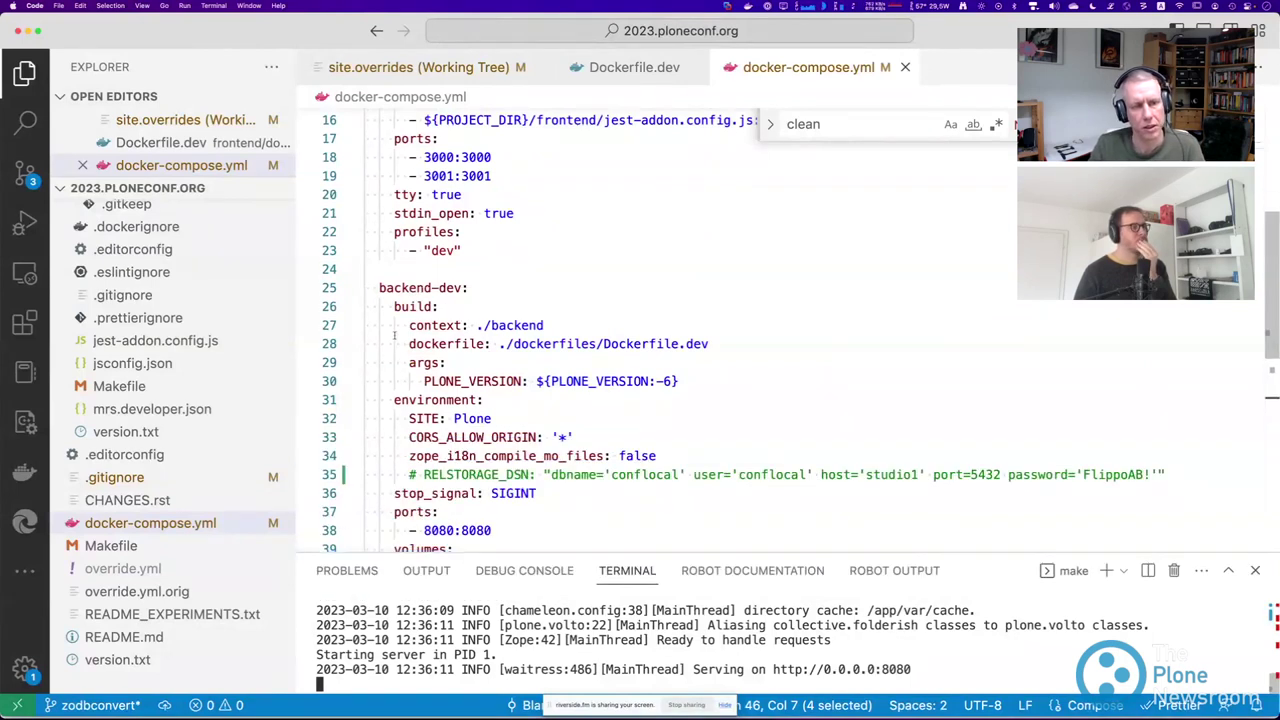
# Highlight the frontend's '- 3000:3000' port mapping on line 18, then stop the backend server with Ctrl+C.
pyautogui.scroll(-4, 430, 333)
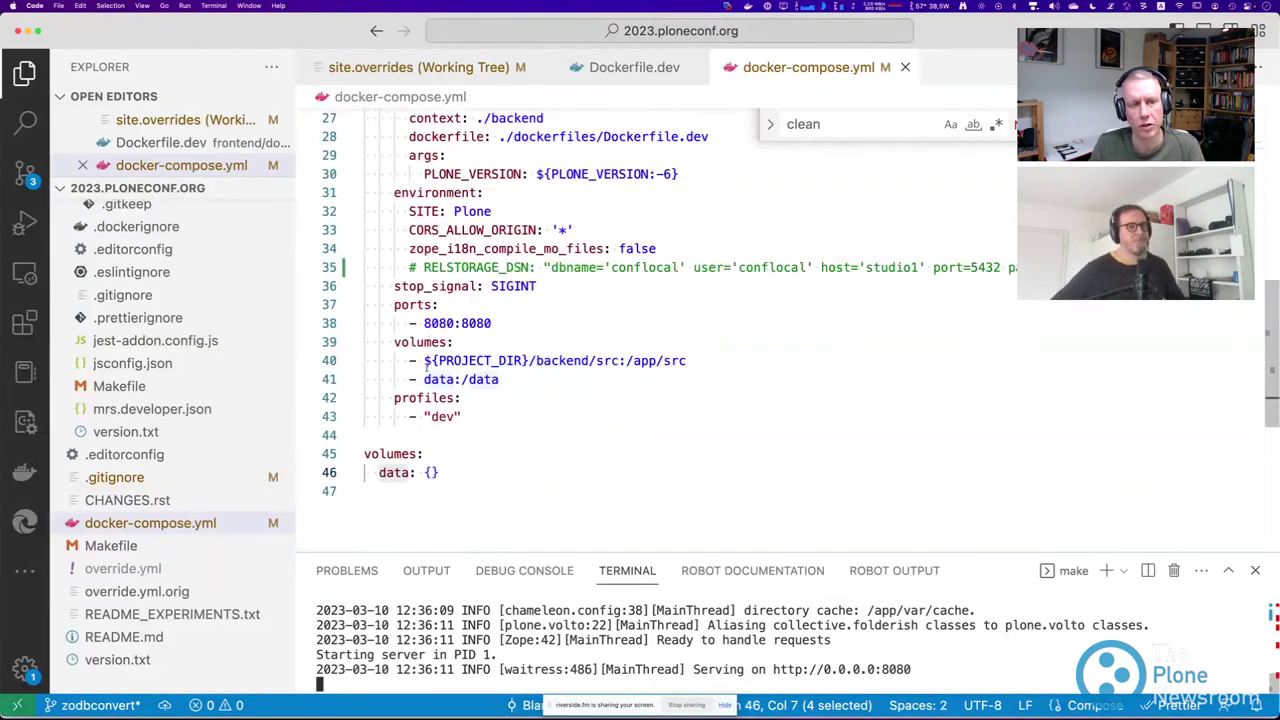
pyautogui.scroll(4, 410, 368)
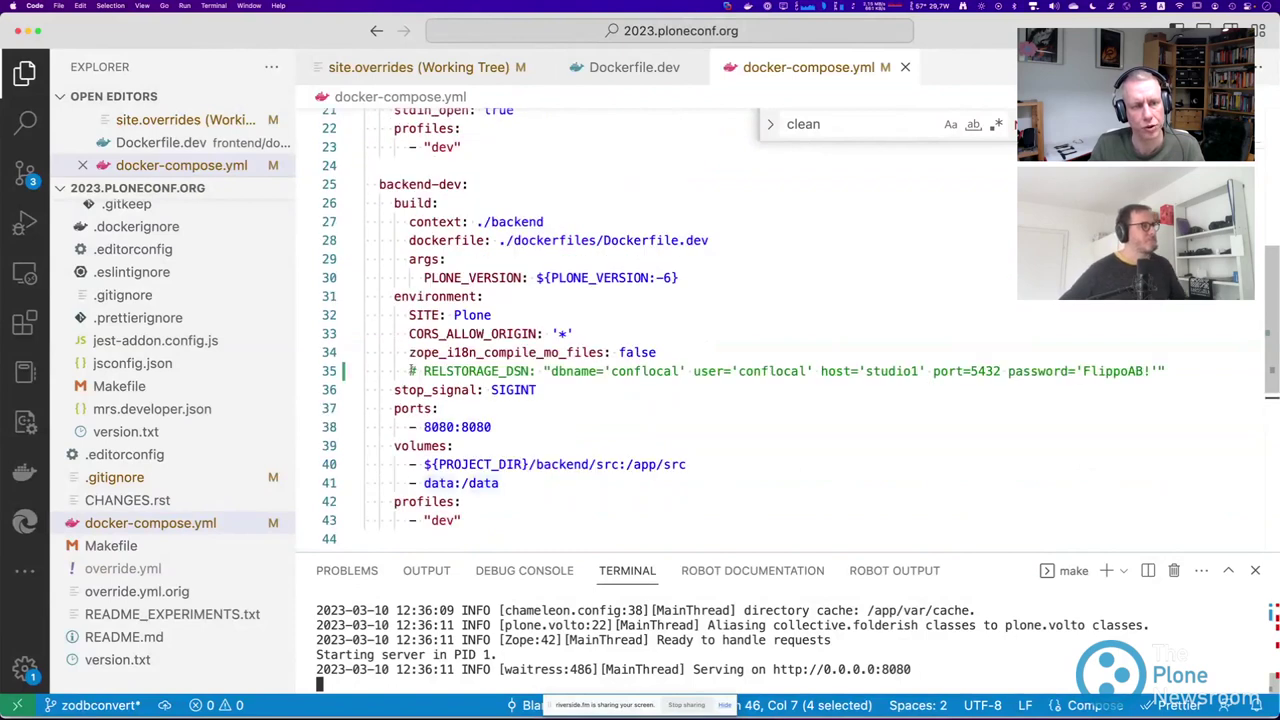
pyautogui.scroll(4, 441, 371)
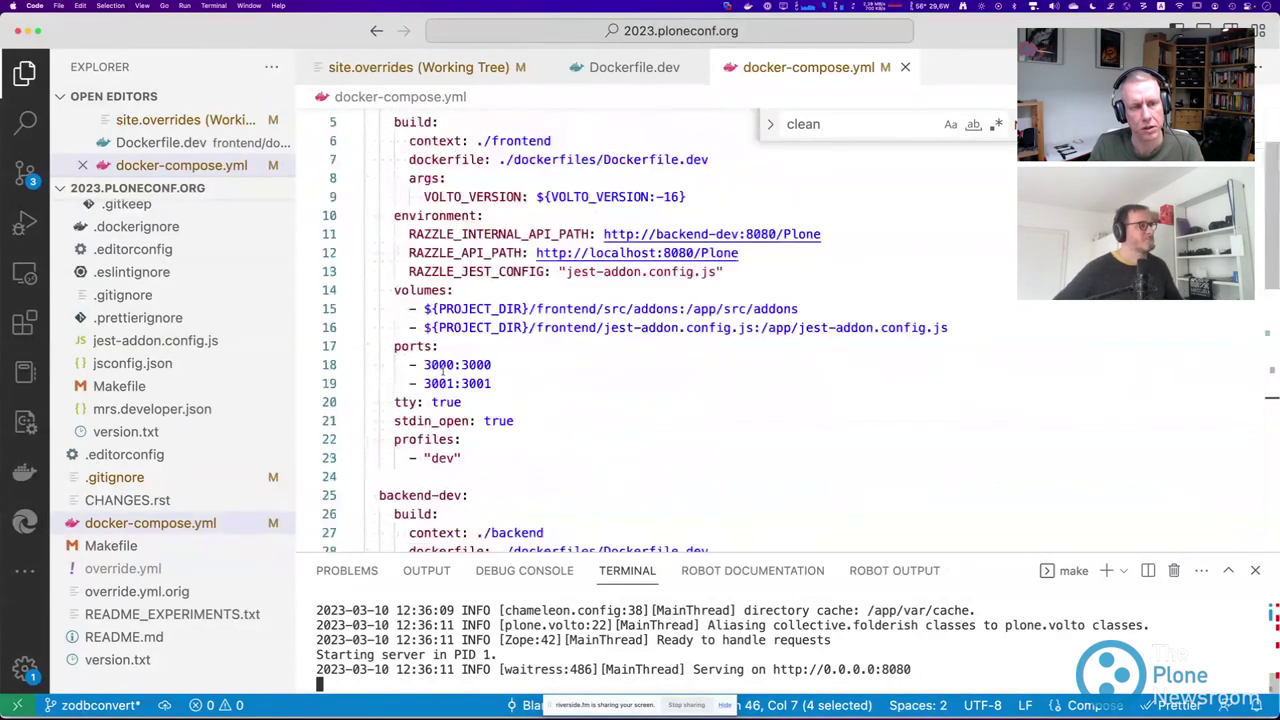
pyautogui.moveTo(404, 364); pyautogui.dragTo(493, 366)
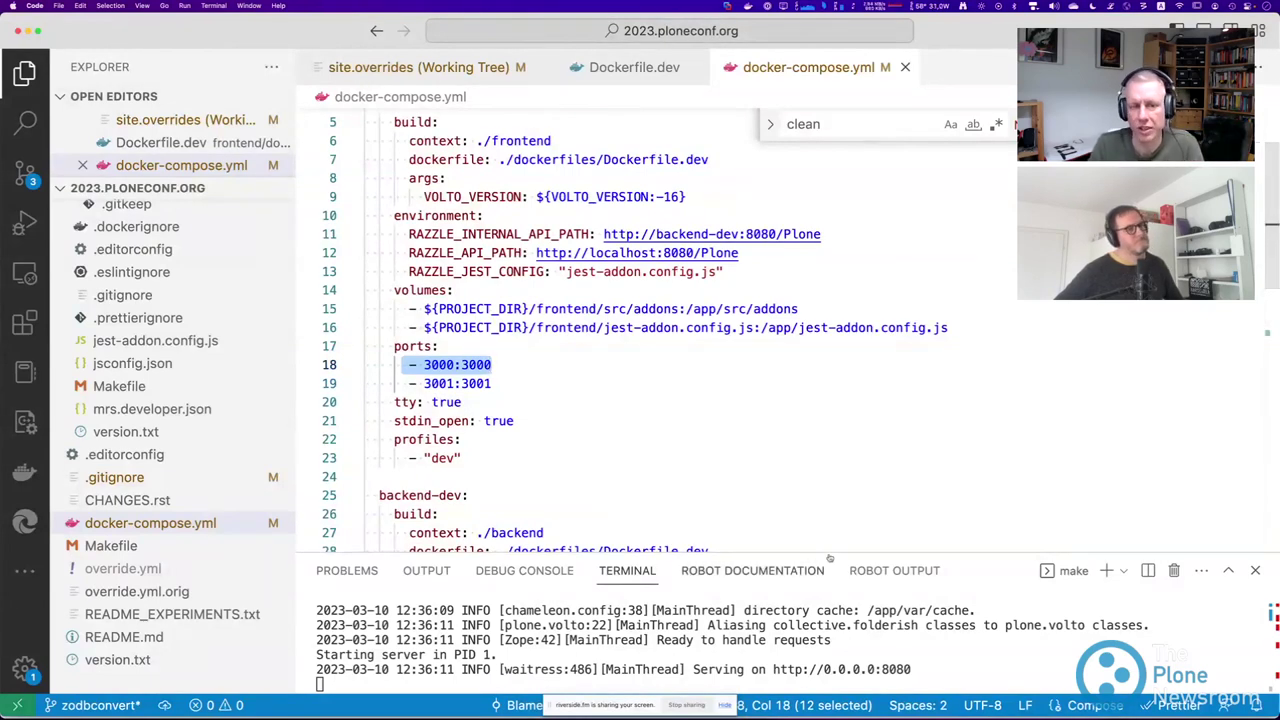
pyautogui.moveTo(827, 551); pyautogui.dragTo(792, 391)
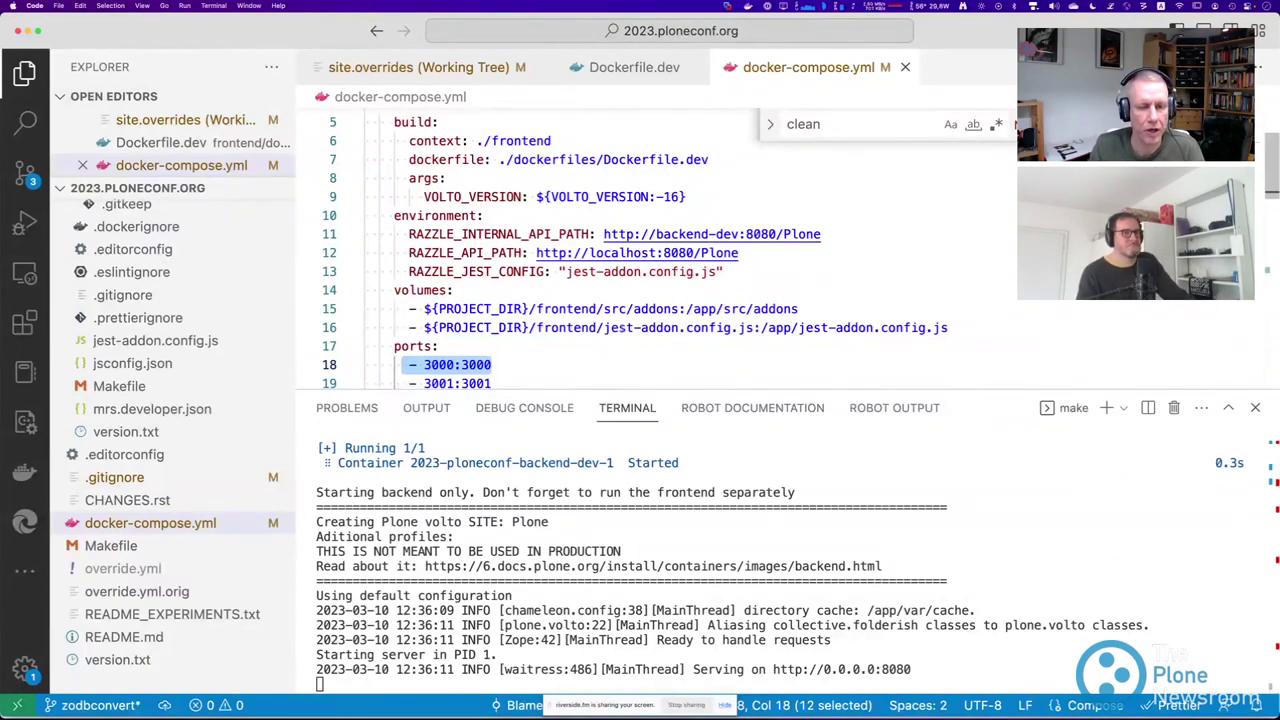
pyautogui.click(843, 362)
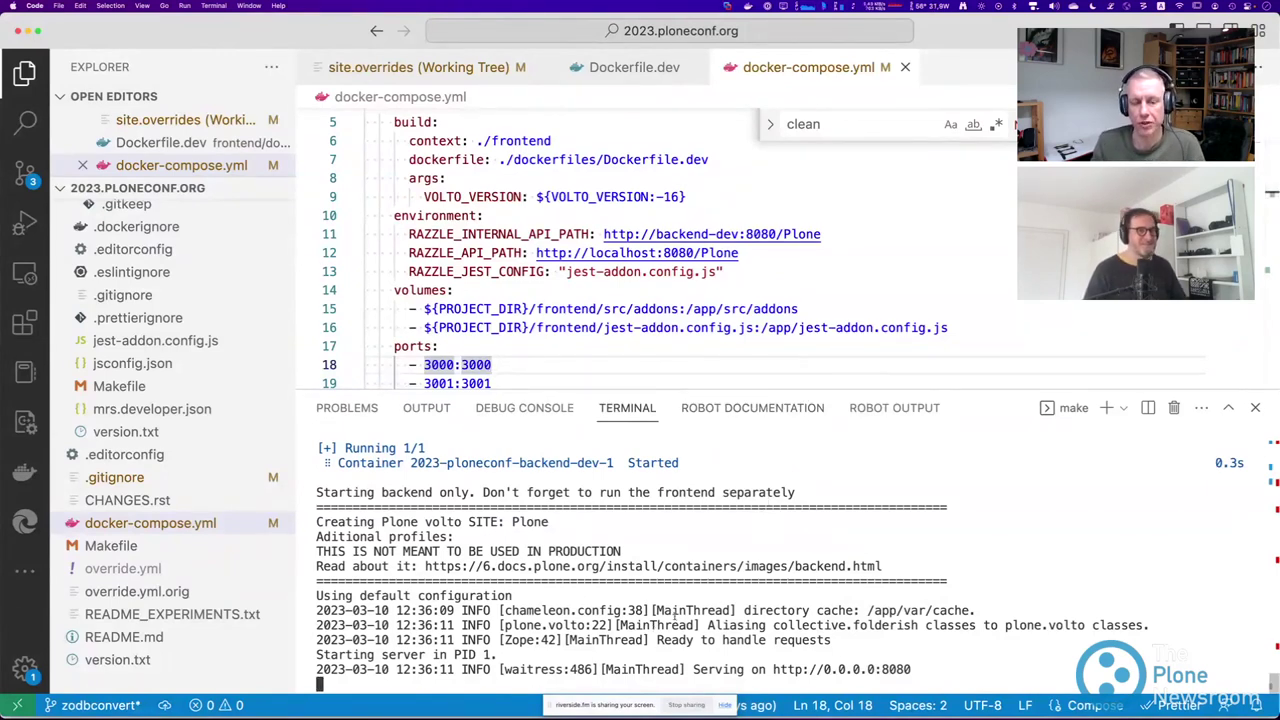
pyautogui.hotkey('ctrl', 'c')
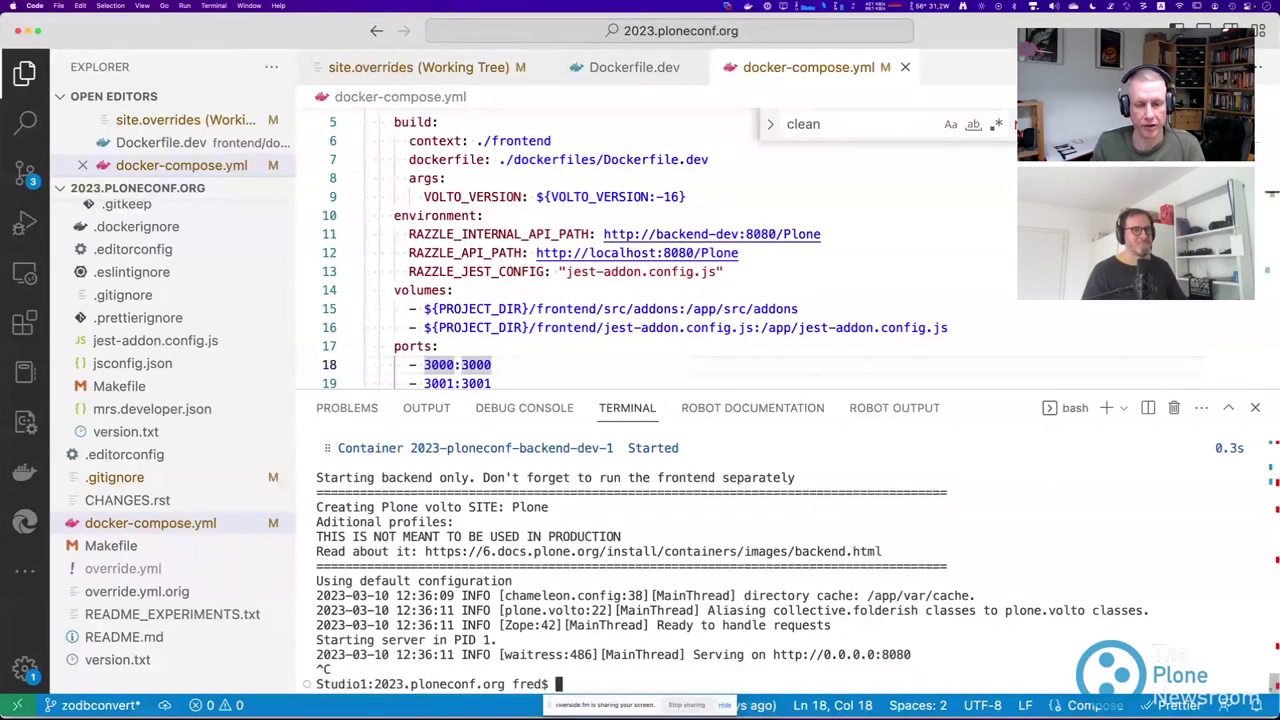
# Run make debug-backend to enter the backend container and list its app folder with ls.
pyautogui.write('make debug-backend')
pyautogui.press('Return')
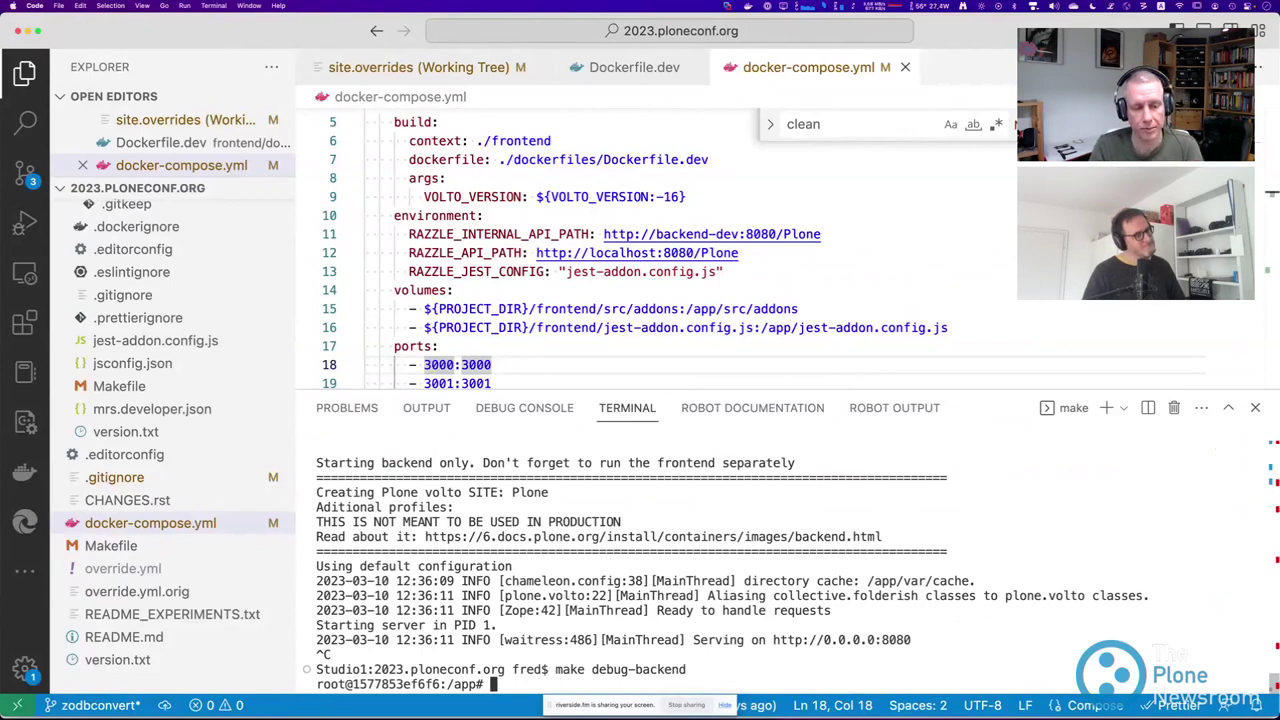
pyautogui.write('alsdfasdfdsaf')
pyautogui.press('BackSpace')
pyautogui.press('BackSpace')
pyautogui.press('BackSpace')
pyautogui.press('BackSpace')
pyautogui.press('BackSpace')
pyautogui.press('BackSpace')
pyautogui.press('BackSpace')
pyautogui.press('BackSpace')
pyautogui.press('BackSpace')
pyautogui.press('BackSpace')
pyautogui.press('BackSpace')
pyautogui.press('BackSpace')
pyautogui.press('BackSpace')
pyautogui.write('ls')
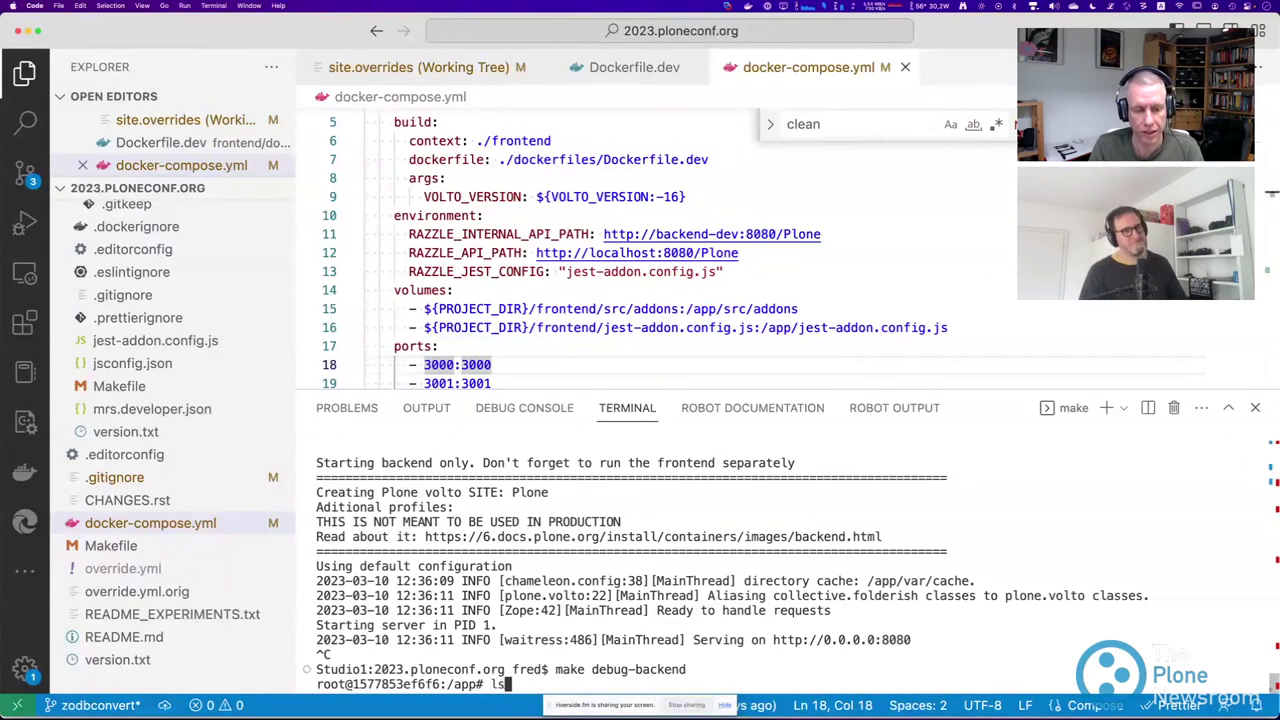
pyautogui.press('Return')
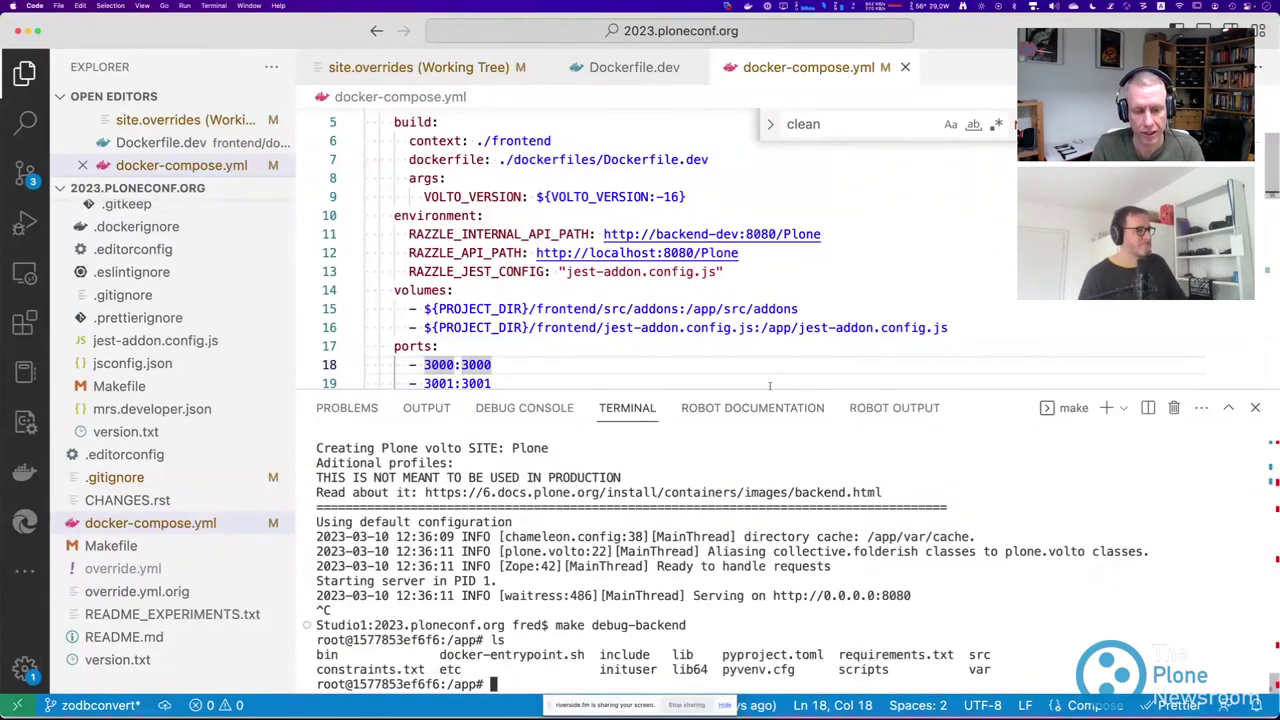
pyautogui.moveTo(770, 392); pyautogui.dragTo(772, 308)
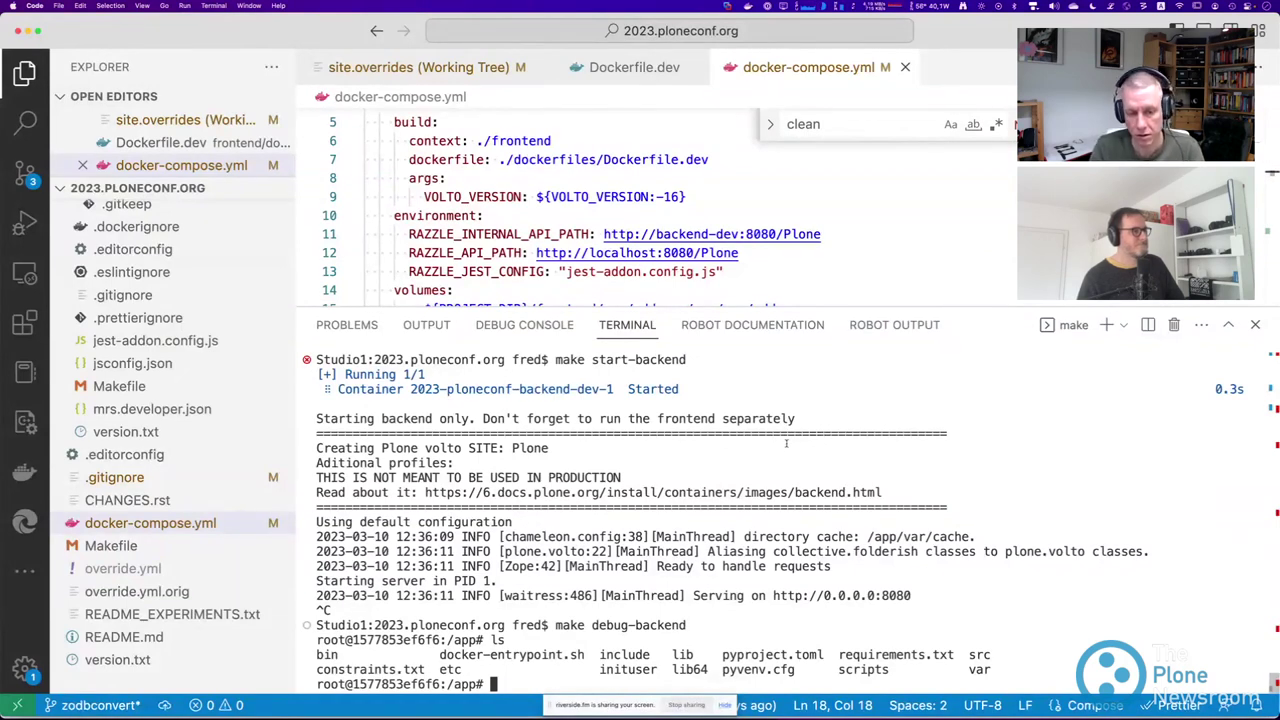
# Try ./docker-entrypoint.sh debug, then rerun it as ./docker-entrypoint.sh console.
pyautogui.write('./docker-entrypoint.sh debug')
pyautogui.press('Return')
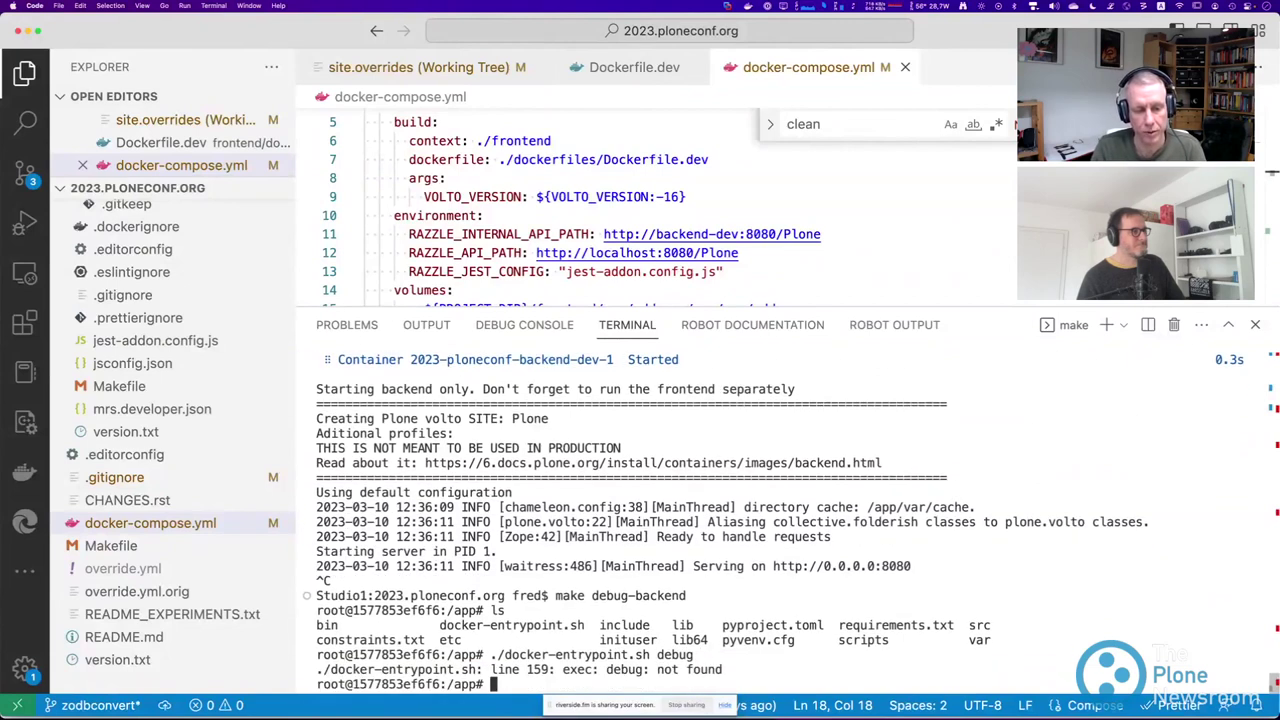
pyautogui.press('Up')
pyautogui.press('BackSpace')
pyautogui.press('BackSpace')
pyautogui.press('BackSpace')
pyautogui.press('BackSpace')
pyautogui.press('BackSpace')
pyautogui.write('console')
pyautogui.press('Return')
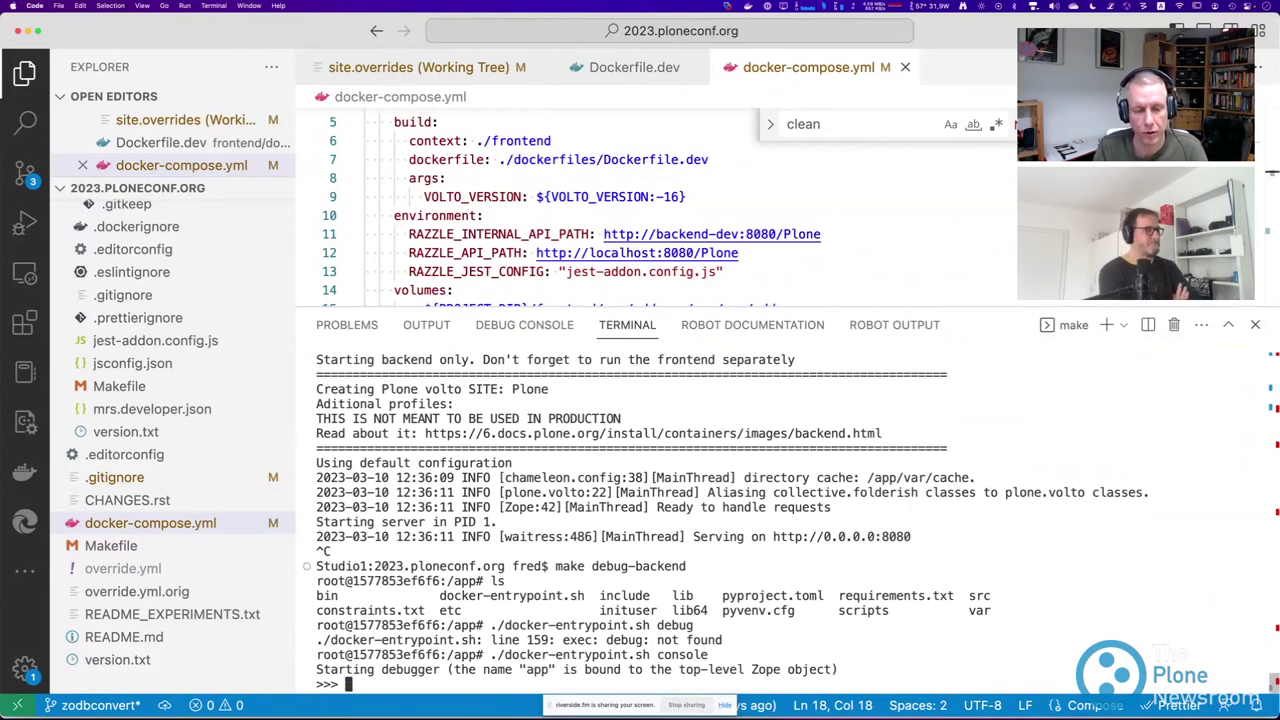
# Evaluate app, then app.Plone, returning <PloneSite at /Plone>.
pyautogui.write('app')
pyautogui.press('Return')
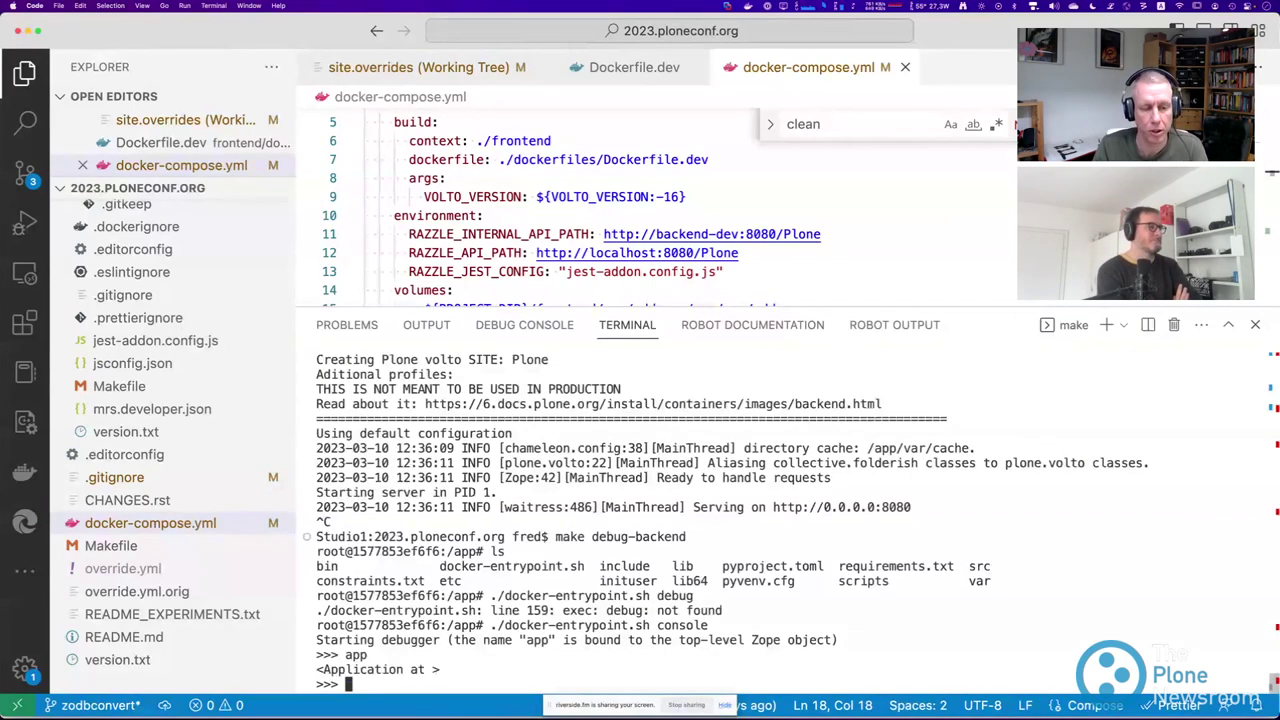
pyautogui.write('app.pone')
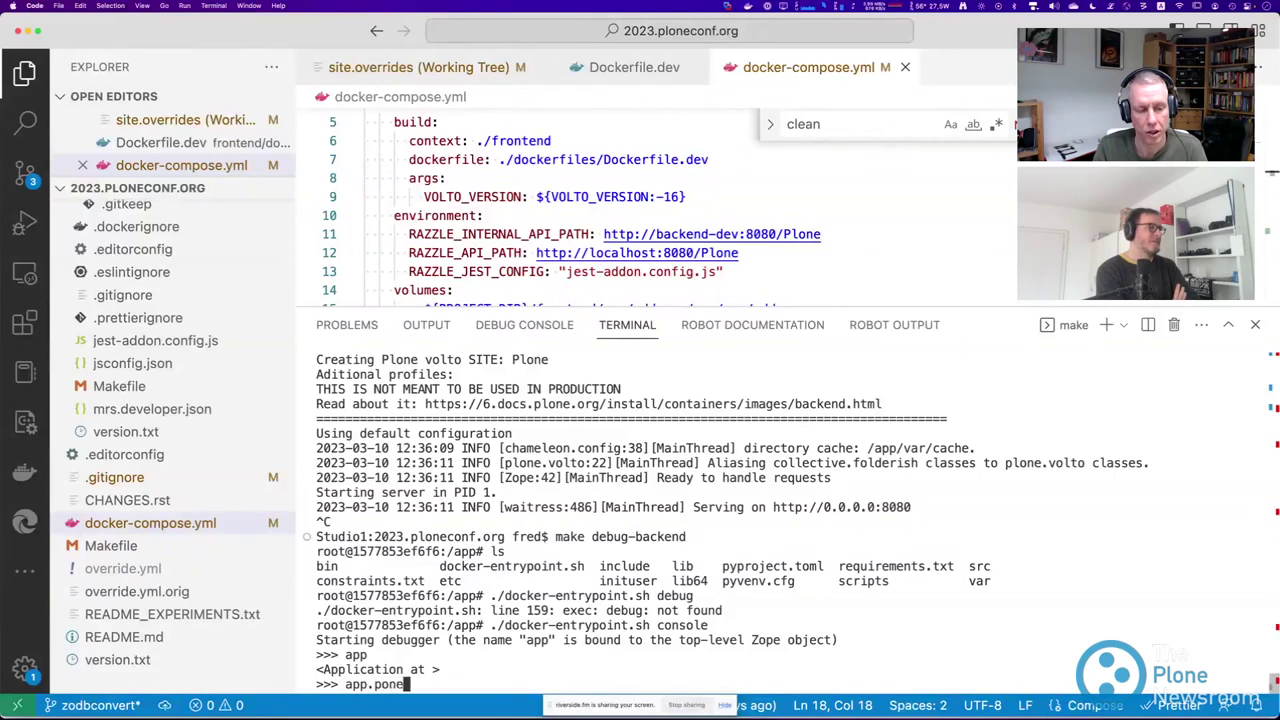
pyautogui.press('Return')
pyautogui.write('app.plo')
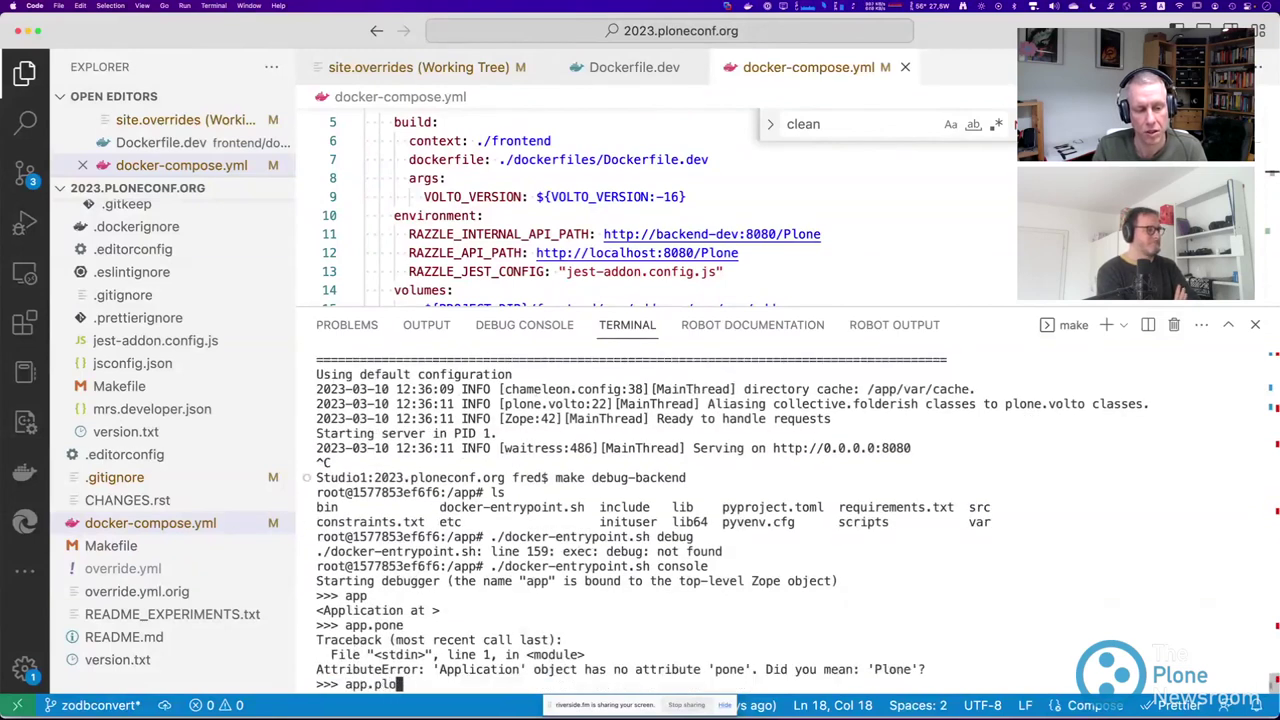
pyautogui.write('ne')
pyautogui.press('Return')
pyautogui.press('Up')
pyautogui.press('BackSpace')
pyautogui.press('BackSpace')
pyautogui.press('BackSpace')
pyautogui.press('BackSpace')
pyautogui.press('BackSpace')
pyautogui.write('P')
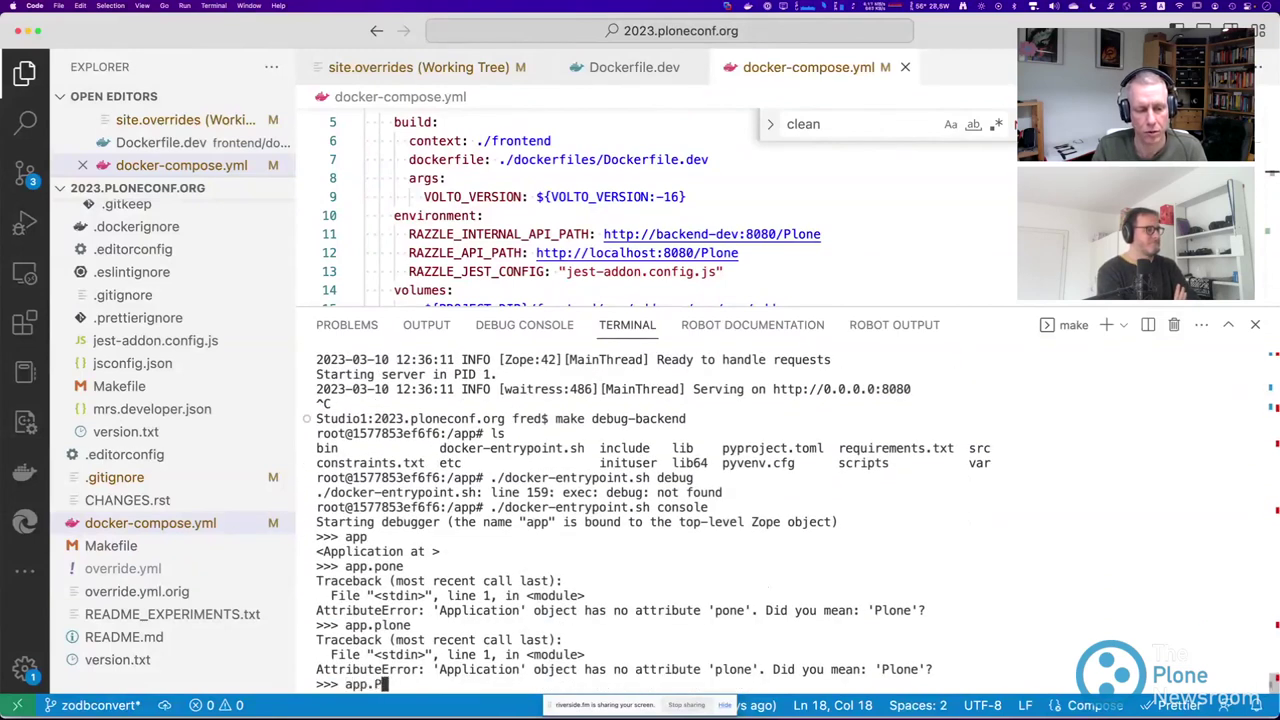
pyautogui.write('lone')
pyautogui.press('Return')
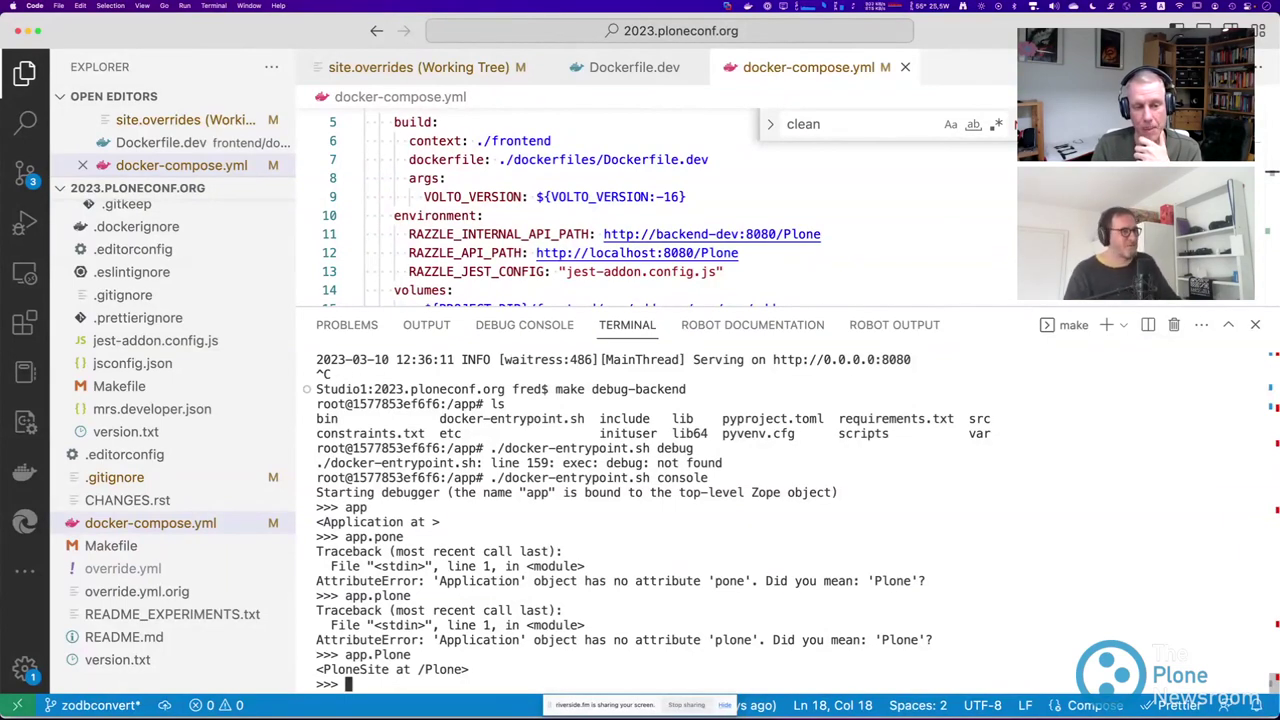
# Quit the Python console with Ctrl+D, exit the container, and begin typing make start.
pyautogui.hotkey('ctrl', 'd')
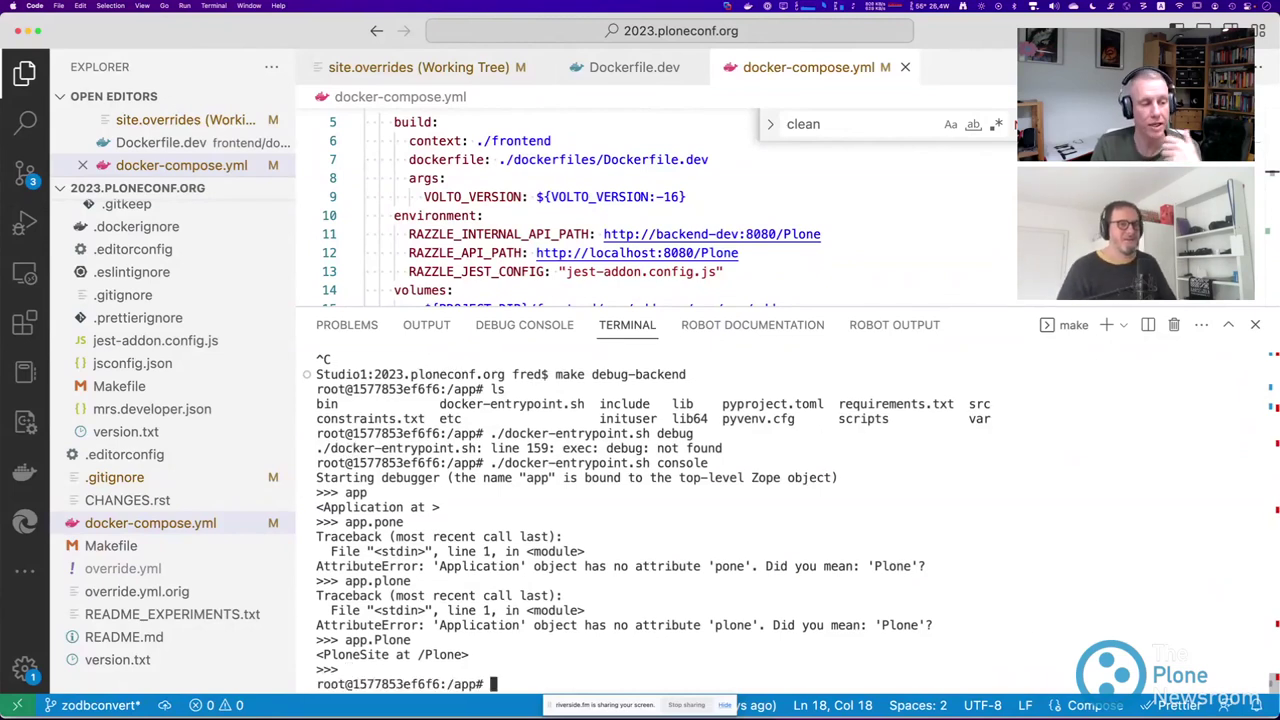
pyautogui.write('exit')
pyautogui.press('Return')
pyautogui.write('mksi')
pyautogui.press('BackSpace')
pyautogui.press('BackSpace')
pyautogui.press('BackSpace')
pyautogui.write('ake star')
pyautogui.press('BackSpace')
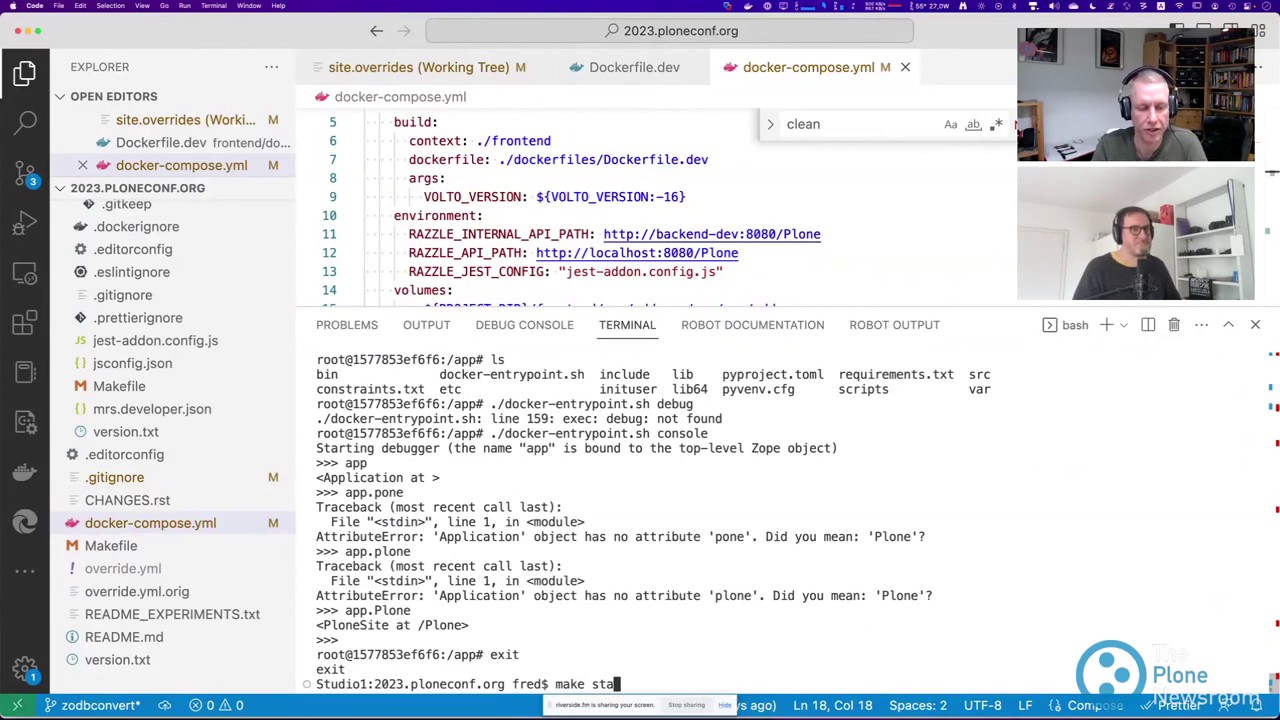
# Clear the prompt and type 'make start' in the terminal.
pyautogui.press('BackSpace')
pyautogui.press('BackSpace')
pyautogui.press('BackSpace')
pyautogui.press('BackSpace')
pyautogui.press('BackSpace')
pyautogui.press('BackSpace')
pyautogui.press('BackSpace')
pyautogui.press('BackSpace')
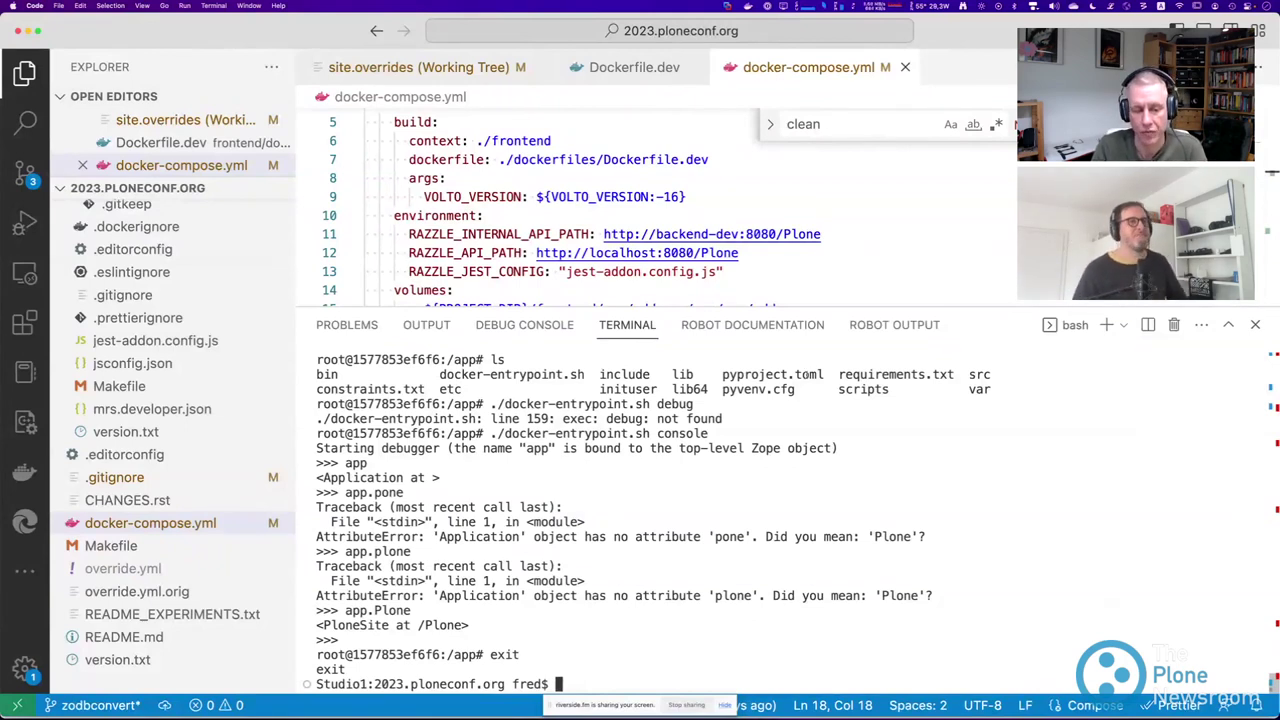
pyautogui.write('mak')
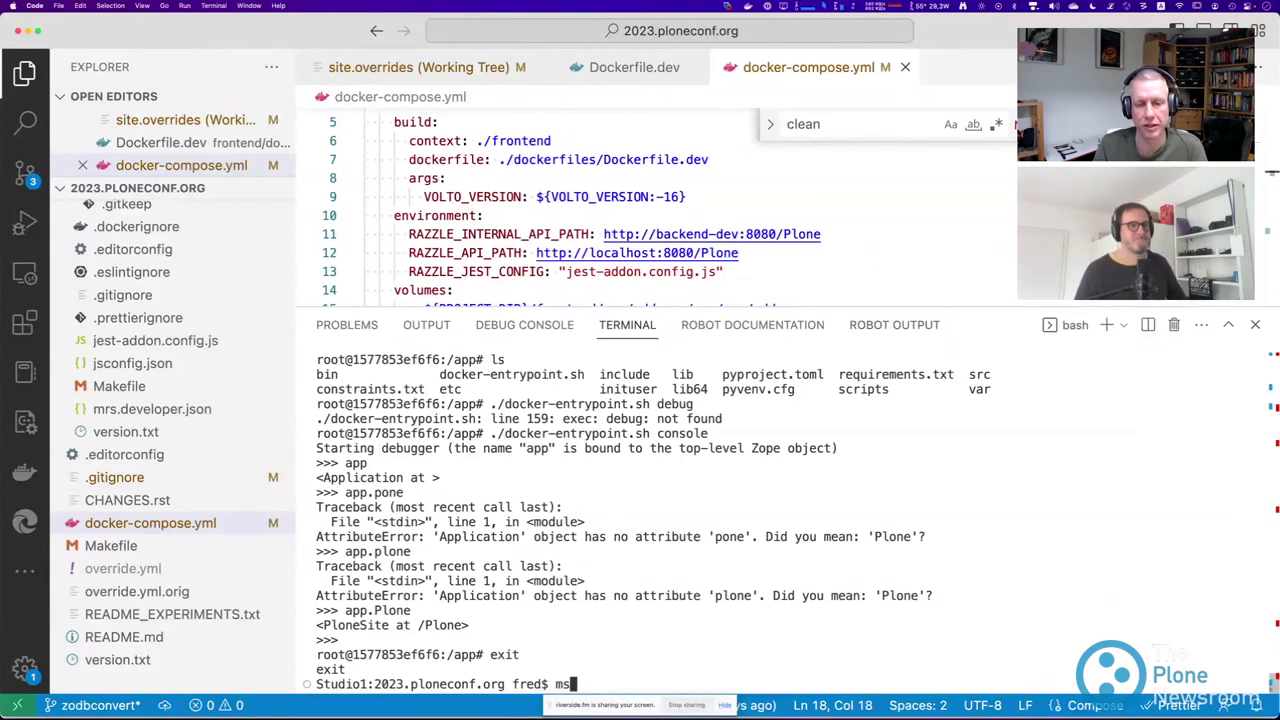
pyautogui.press('BackSpace')
pyautogui.press('BackSpace')
pyautogui.press('BackSpace')
pyautogui.write('make start')
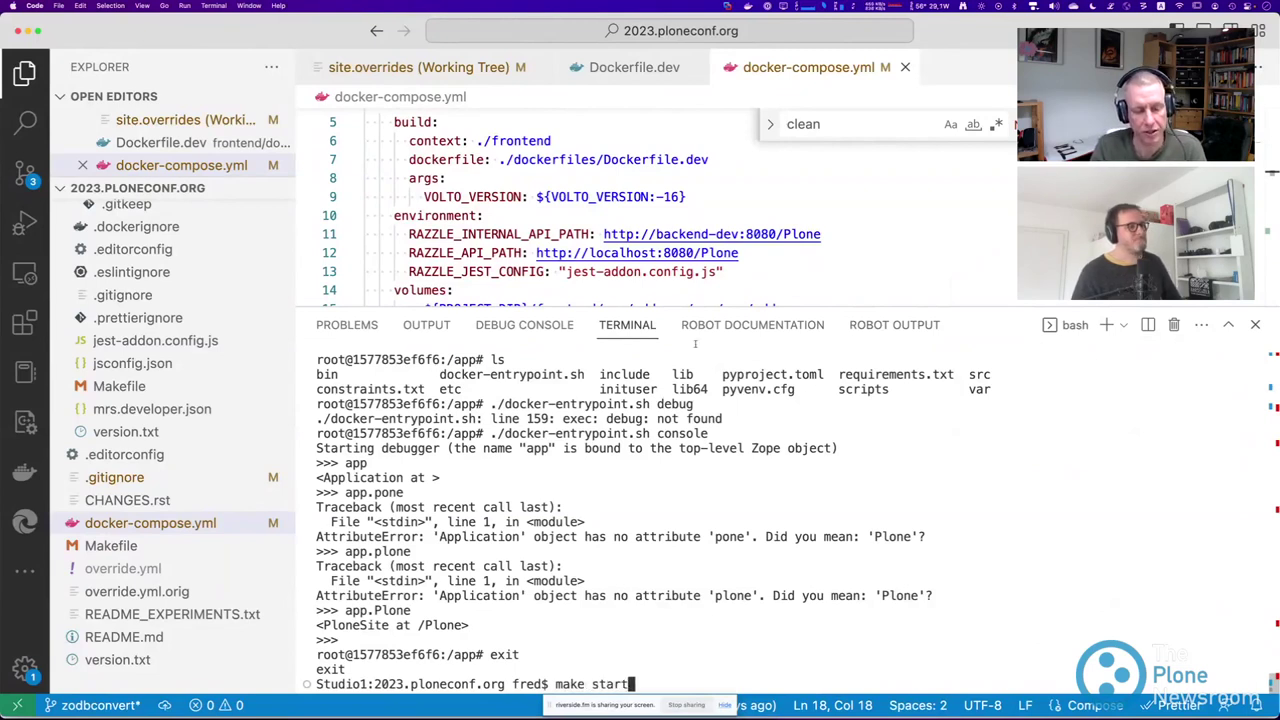
# Shrink the terminal, widen the explorer, and open the Makefile scrolled to its start target.
pyautogui.moveTo(400, 305); pyautogui.dragTo(400, 467)
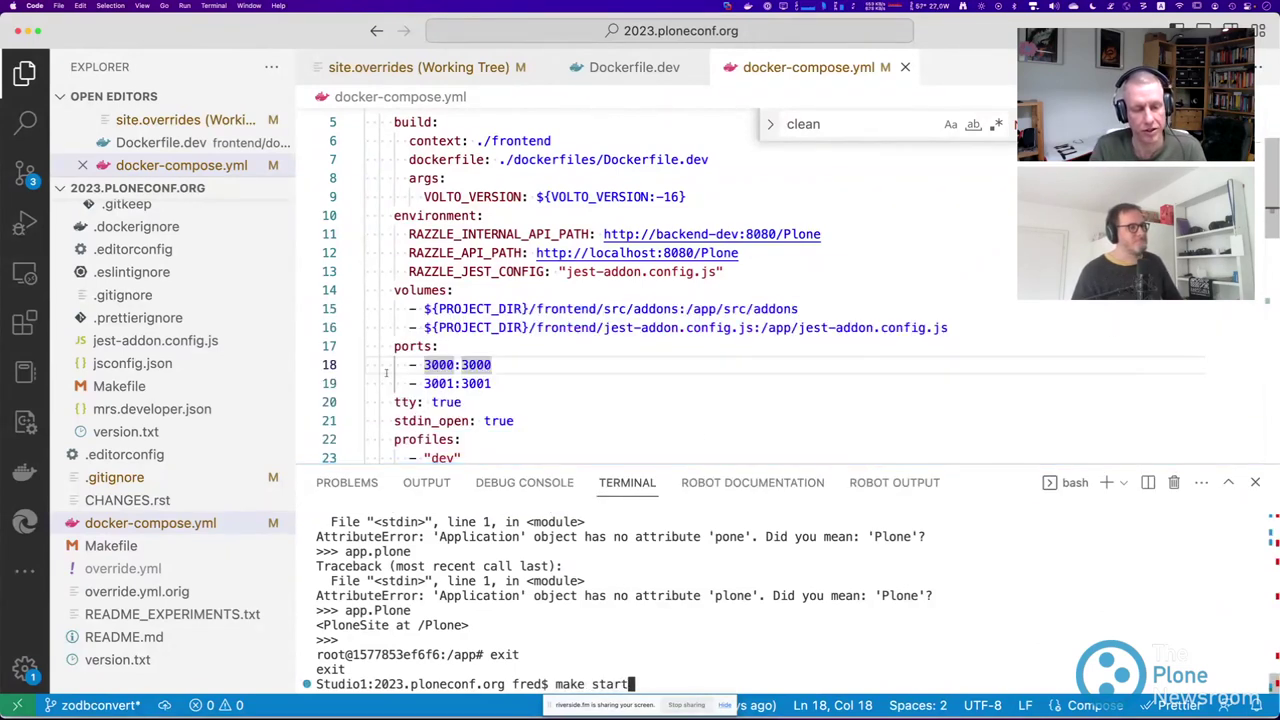
pyautogui.moveTo(297, 374); pyautogui.dragTo(448, 374)
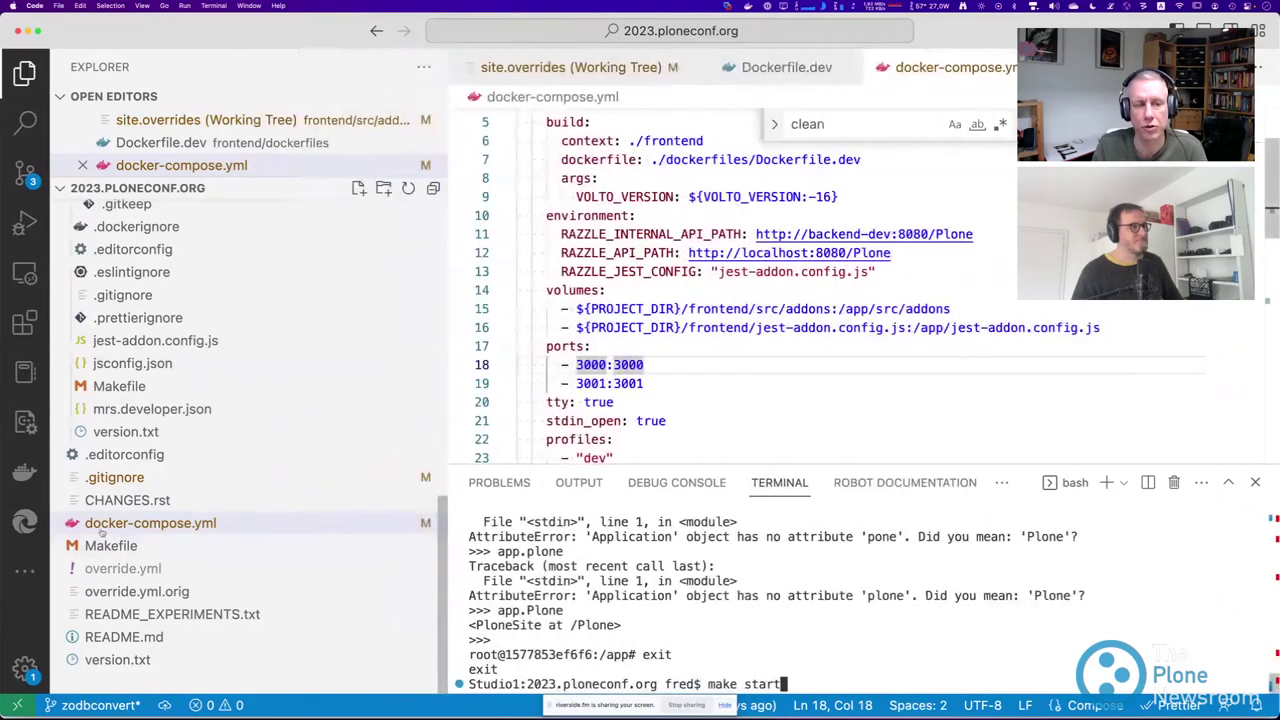
pyautogui.scroll(10, 128, 563)
pyautogui.click(76, 326)
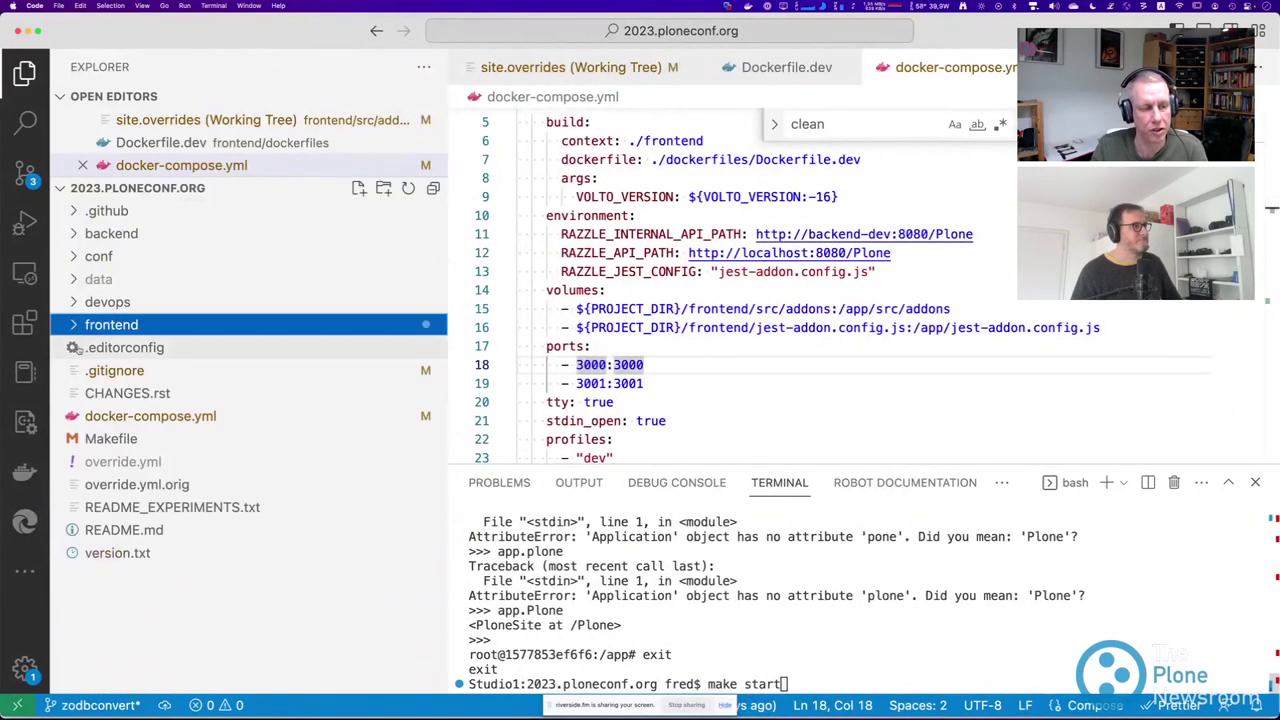
pyautogui.click(110, 439)
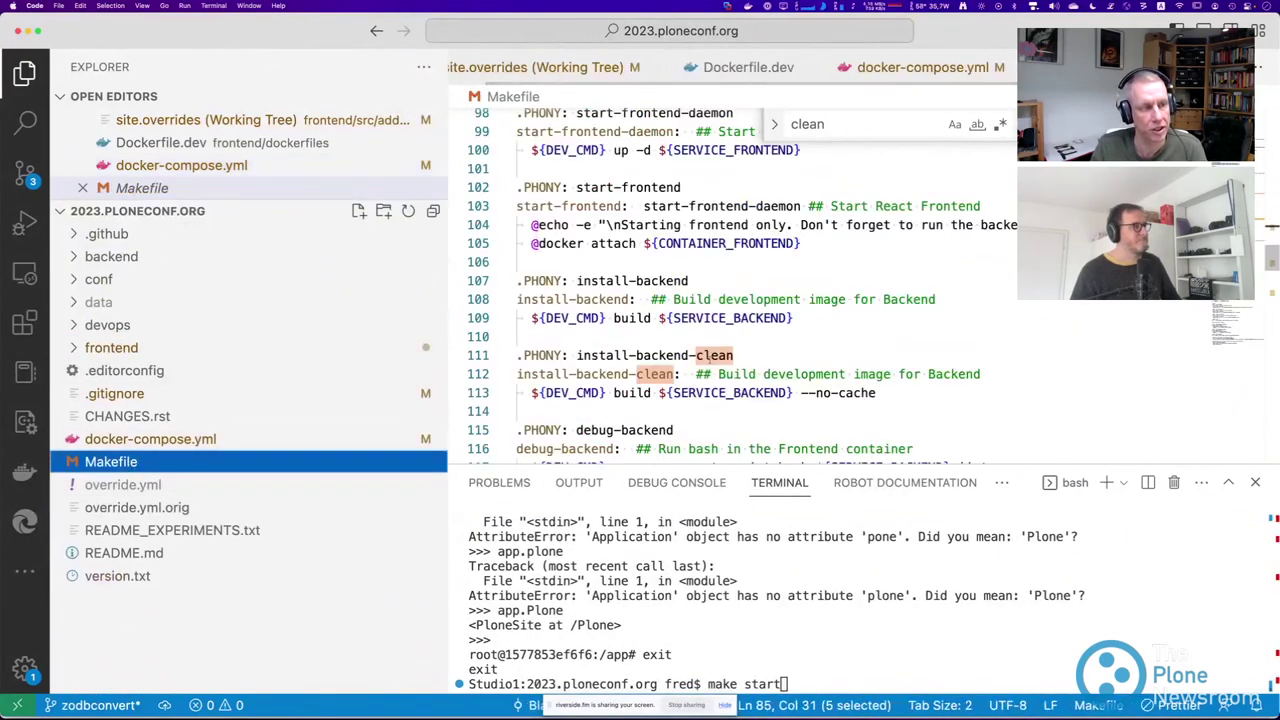
pyautogui.scroll(-5, 630, 330)
pyautogui.scroll(-9, 630, 330)
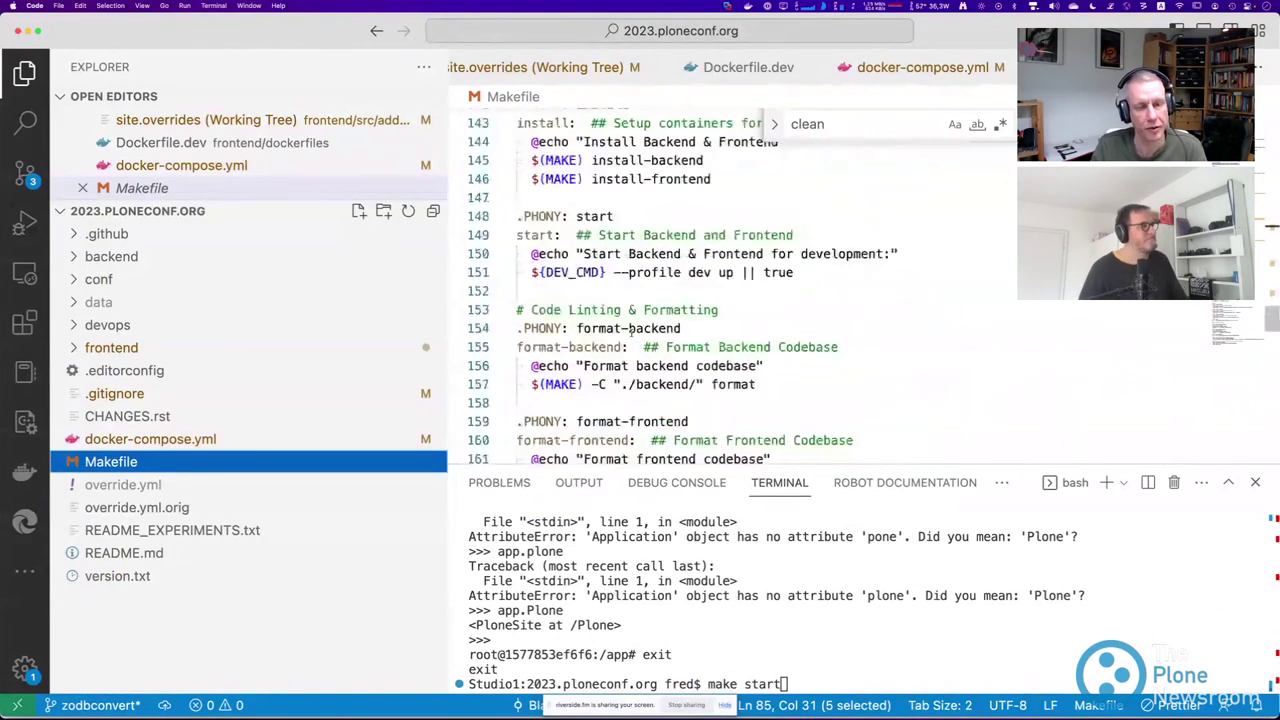
# Change the command to 'make status' and run it to print the docker compose command line.
pyautogui.click(790, 684)
pyautogui.press('BackSpace')
pyautogui.press('BackSpace')
pyautogui.press('BackSpace')
pyautogui.press('BackSpace')
pyautogui.write('tatus')
pyautogui.press('Return')
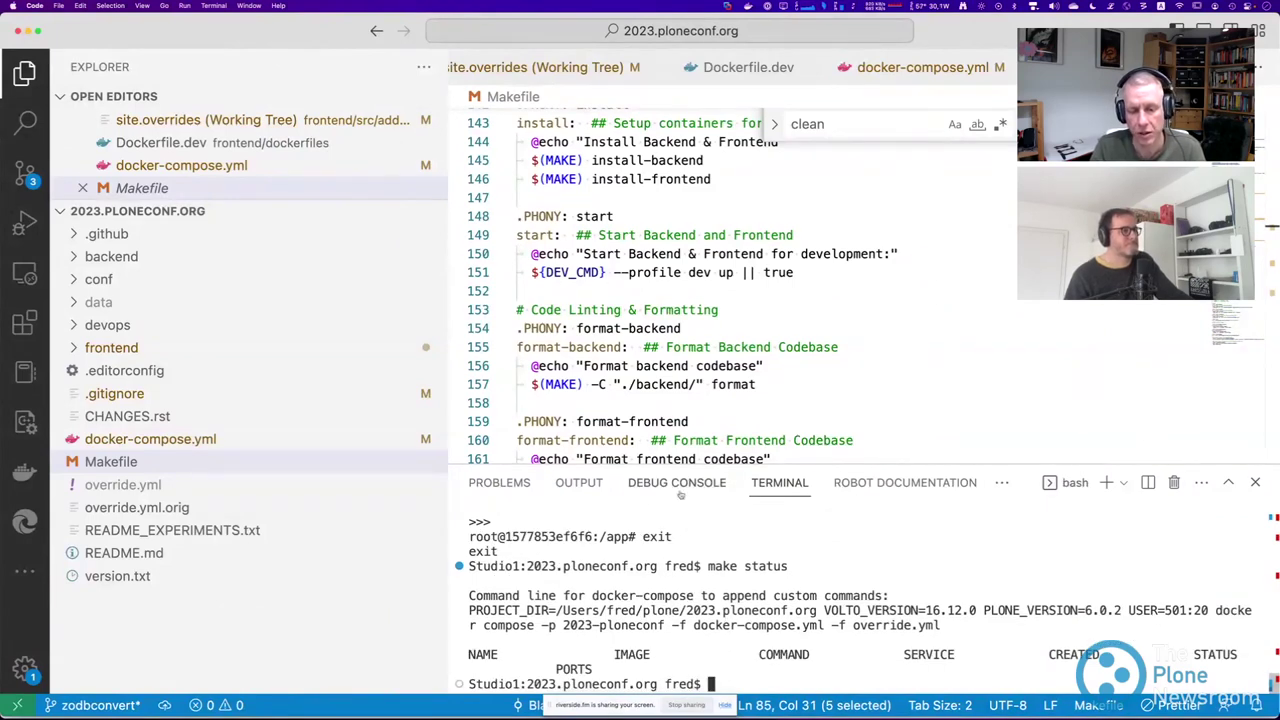
# Copy the printed docker compose command (VOLTO_VERSION=16.12.0, PLONE_VERSION=6.0.2) and paste it at the prompt.
pyautogui.moveTo(824, 465); pyautogui.dragTo(822, 320)
pyautogui.moveTo(448, 421); pyautogui.dragTo(285, 421)
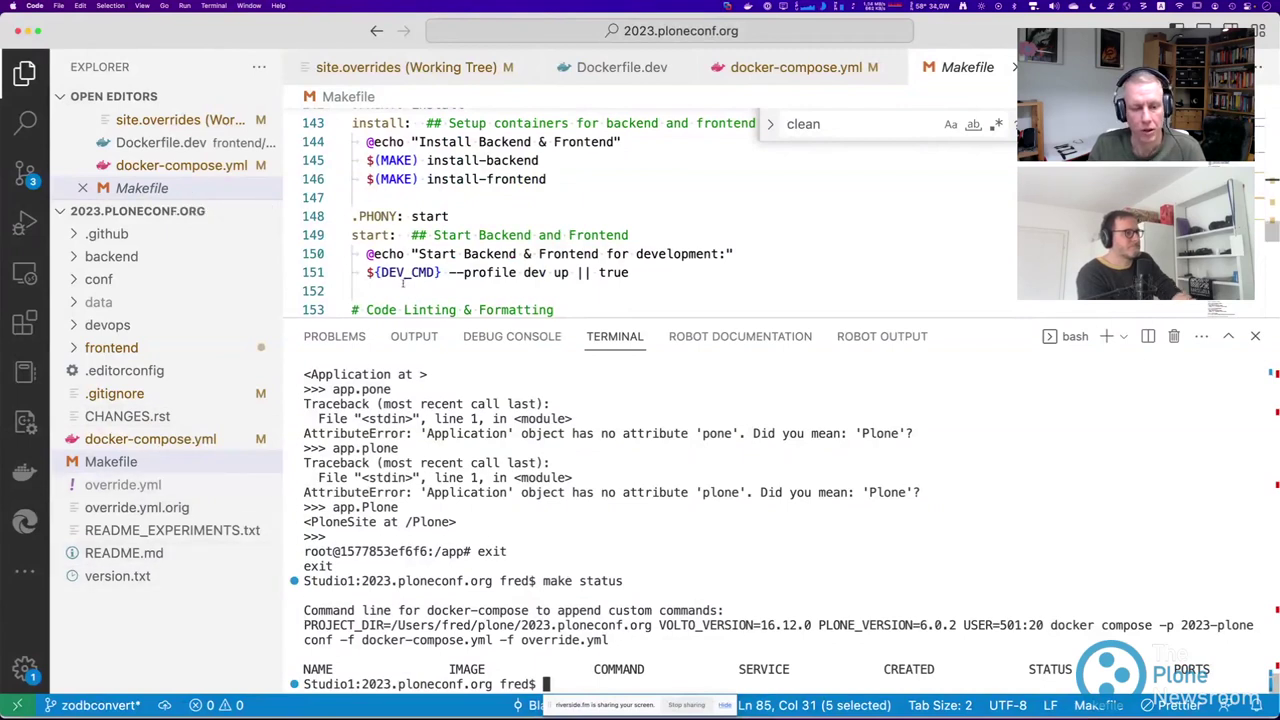
pyautogui.moveTo(440, 272); pyautogui.dragTo(366, 272)
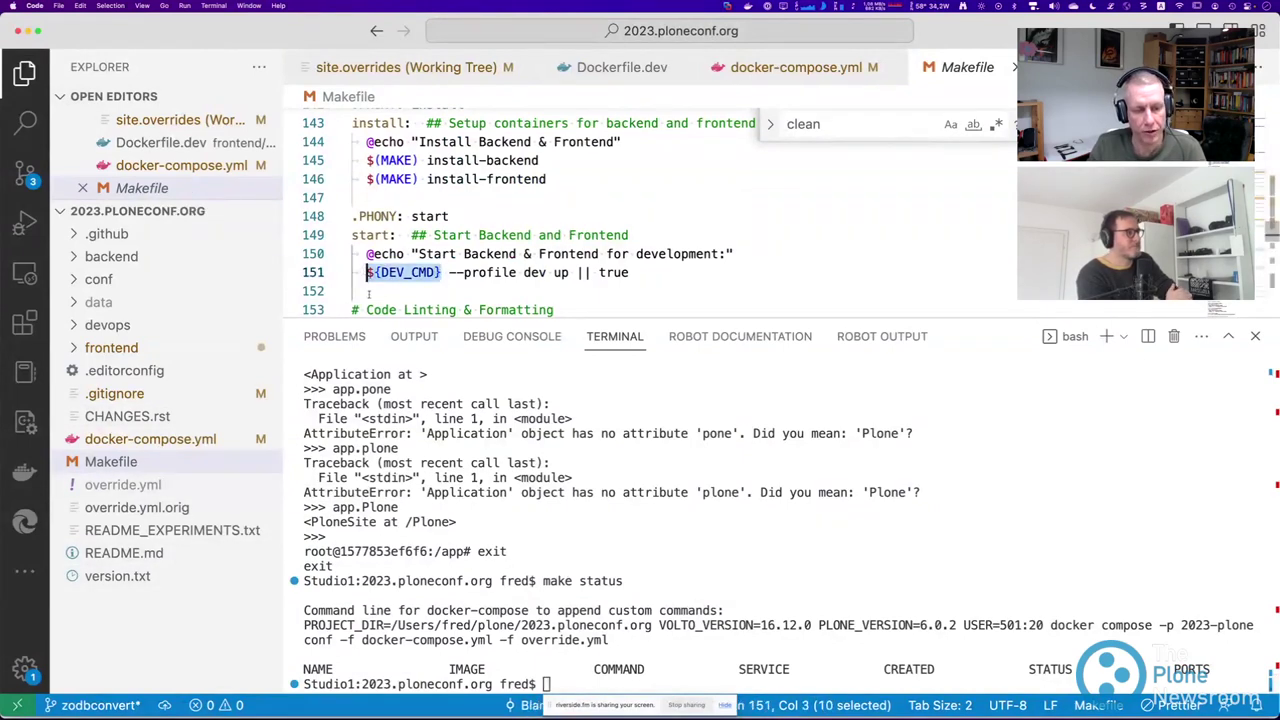
pyautogui.moveTo(304, 625); pyautogui.dragTo(611, 640)
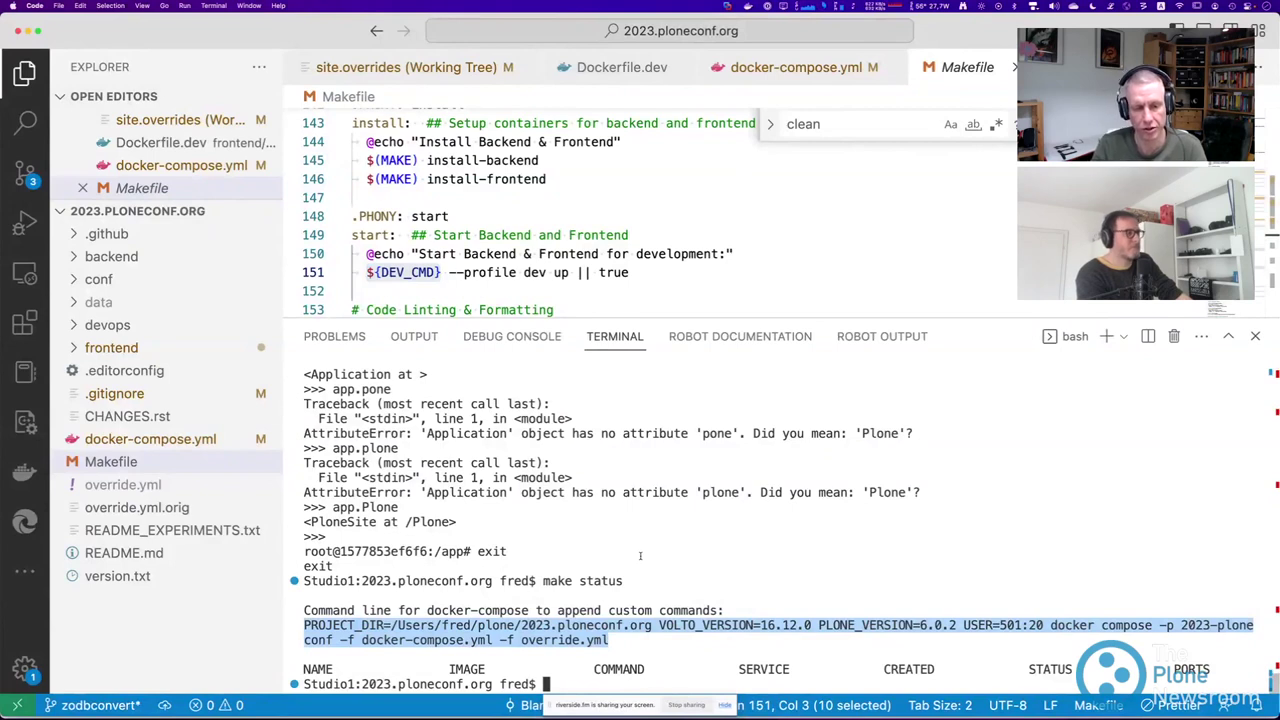
pyautogui.write('PROJECT_DIR=/Users/fred/plone/2023.ploneconf.org VOLTO_VERSION=16.12.0 PLONE_VERSION=6.0.2 USER=501:20 docker compose -p 2023-ploneconf -f docker-compose.yml -f override.yml')
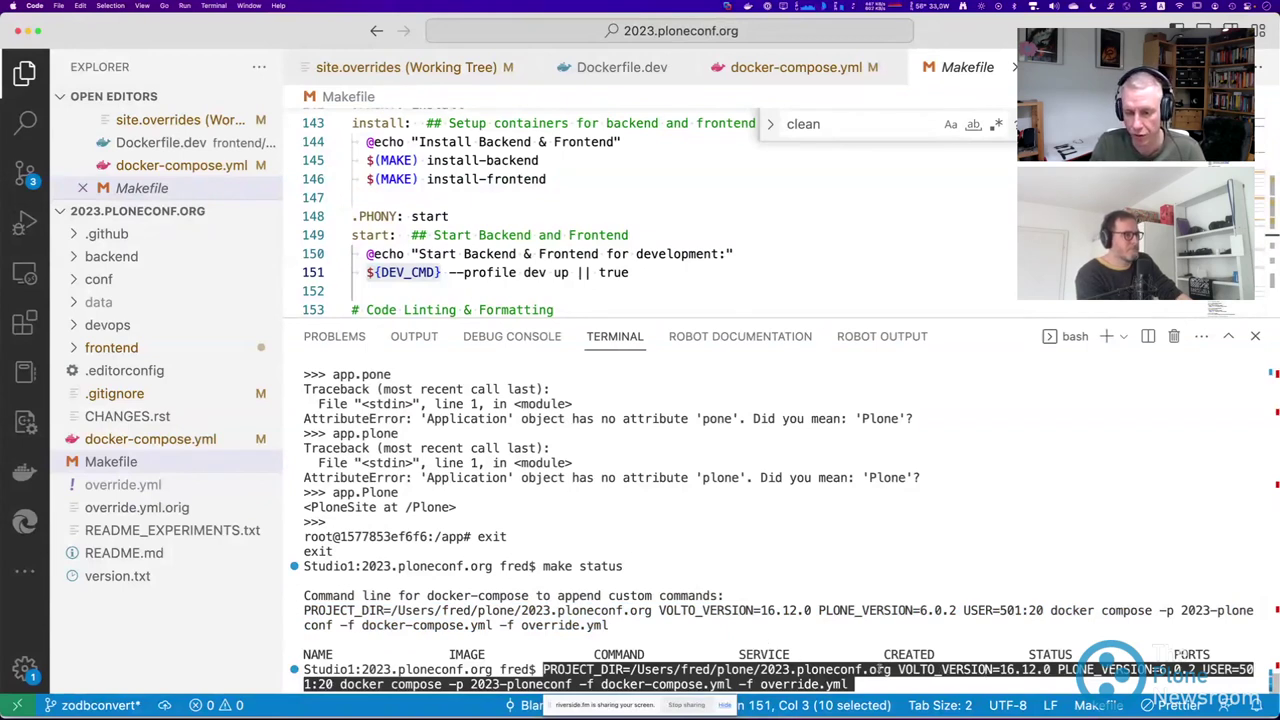
# Append 'up --profile dev' to the pasted compose command, fix the flag and run it.
pyautogui.press('Right')
pyautogui.write('up -')
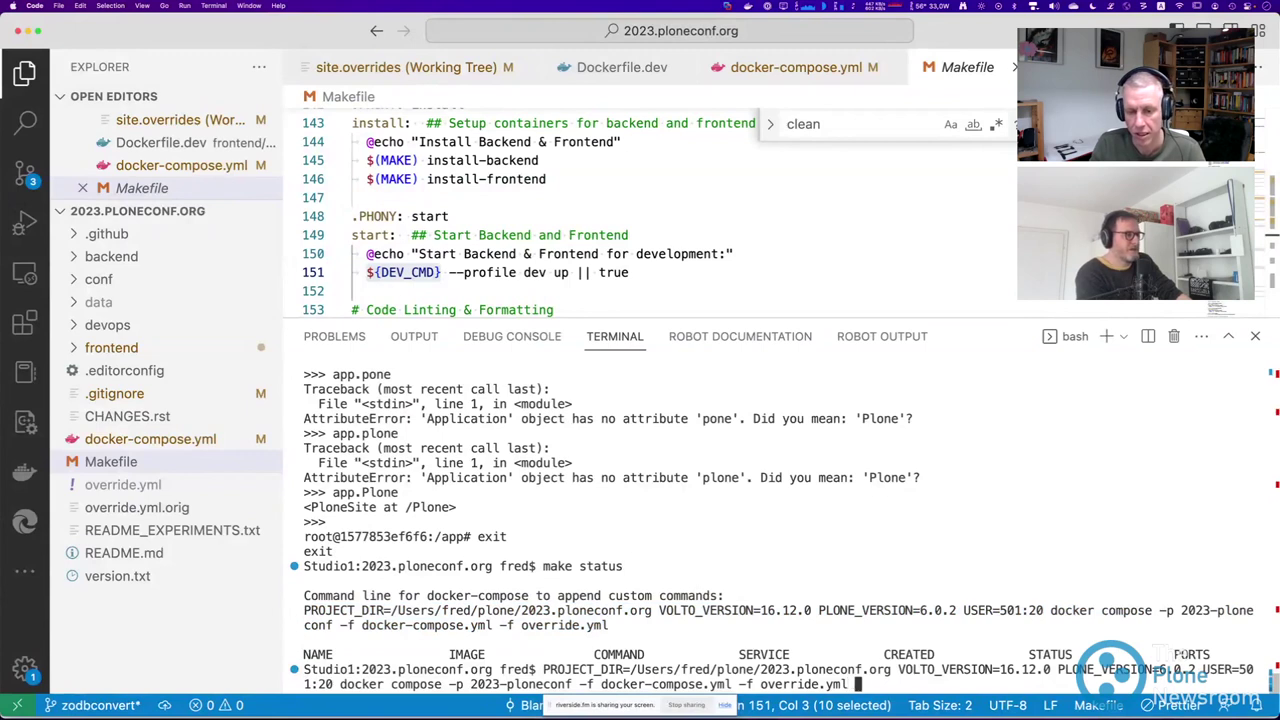
pyautogui.write('-profile dev')
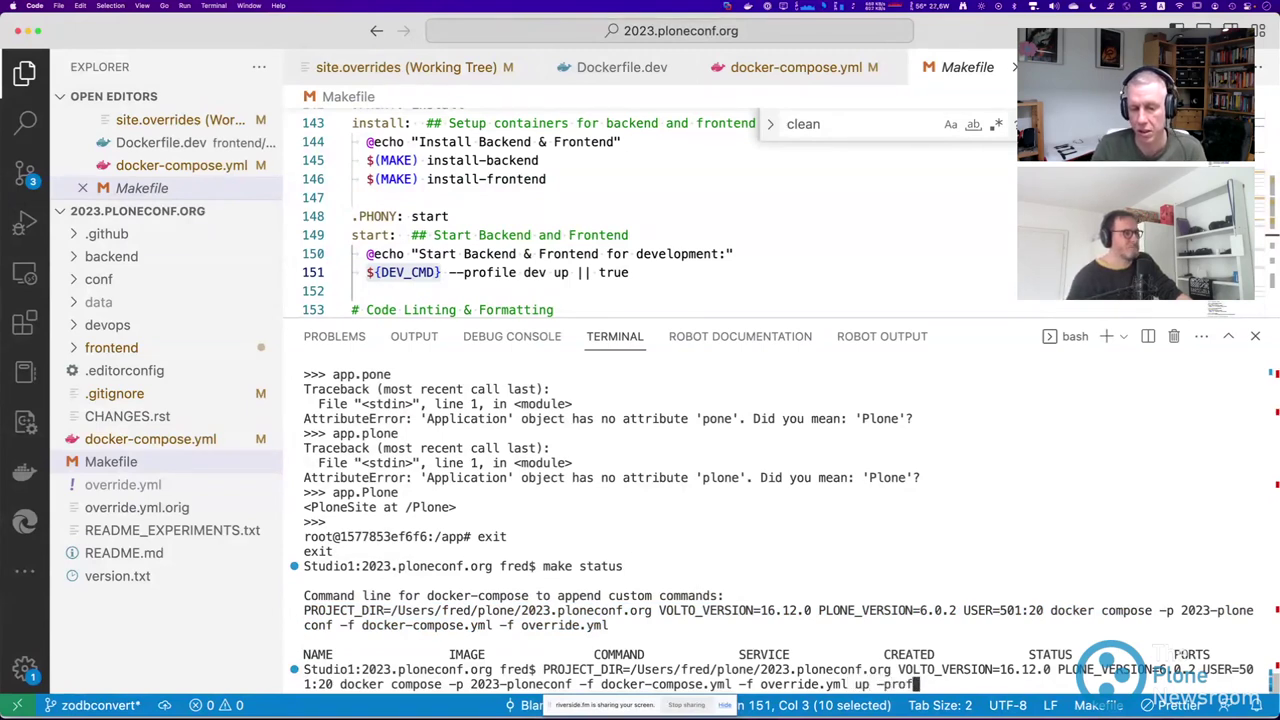
pyautogui.press('Left')
pyautogui.press('Left')
pyautogui.press('Left')
pyautogui.press('Left')
pyautogui.press('Left')
pyautogui.press('Left')
pyautogui.press('Left')
pyautogui.press('Left')
pyautogui.press('Left')
pyautogui.press('Left')
pyautogui.press('Left')
pyautogui.write('-')
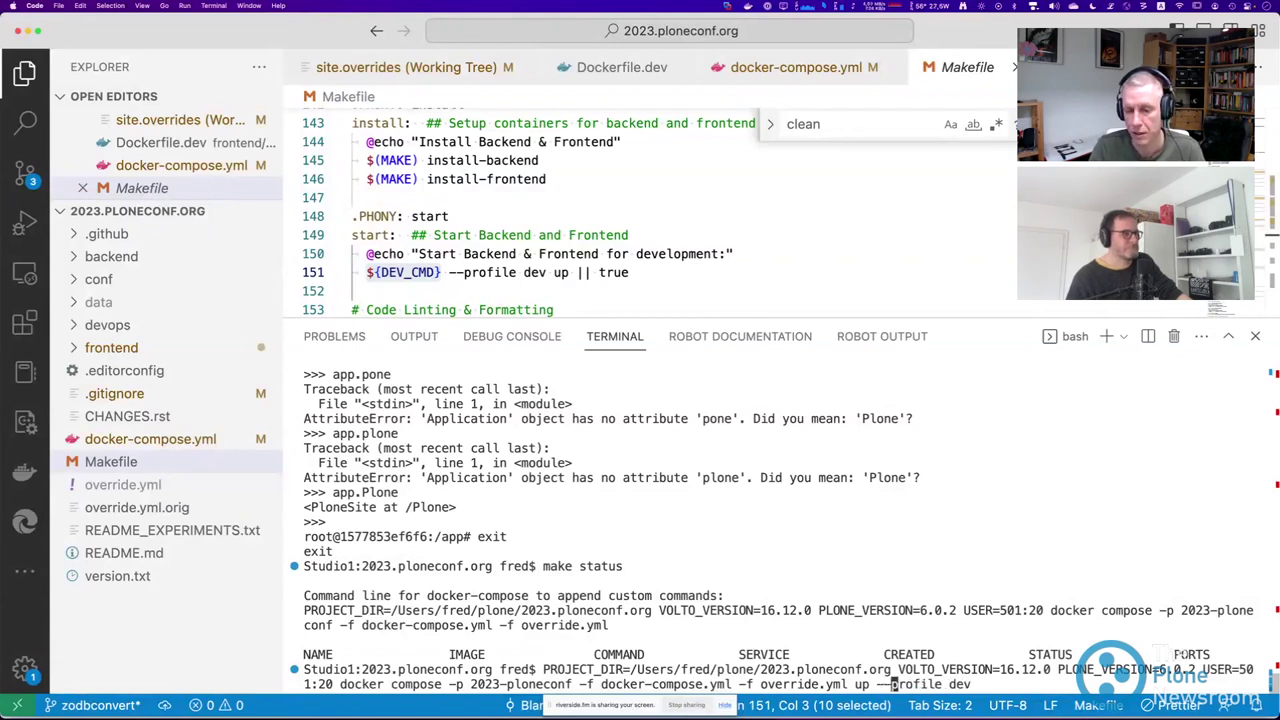
pyautogui.press('Return')
# Retry the compose command with --profile dev variations, all failing with unknown-flag errors.
pyautogui.press('Up')
pyautogui.press('BackSpace')
pyautogui.press('BackSpace')
pyautogui.press('BackSpace')
pyautogui.press('BackSpace')
pyautogui.press('BackSpace')
pyautogui.press('BackSpace')
pyautogui.press('BackSpace')
pyautogui.press('BackSpace')
pyautogui.press('BackSpace')
pyautogui.press('BackSpace')
pyautogui.press('BackSpace')
pyautogui.press('BackSpace')
pyautogui.press('BackSpace')
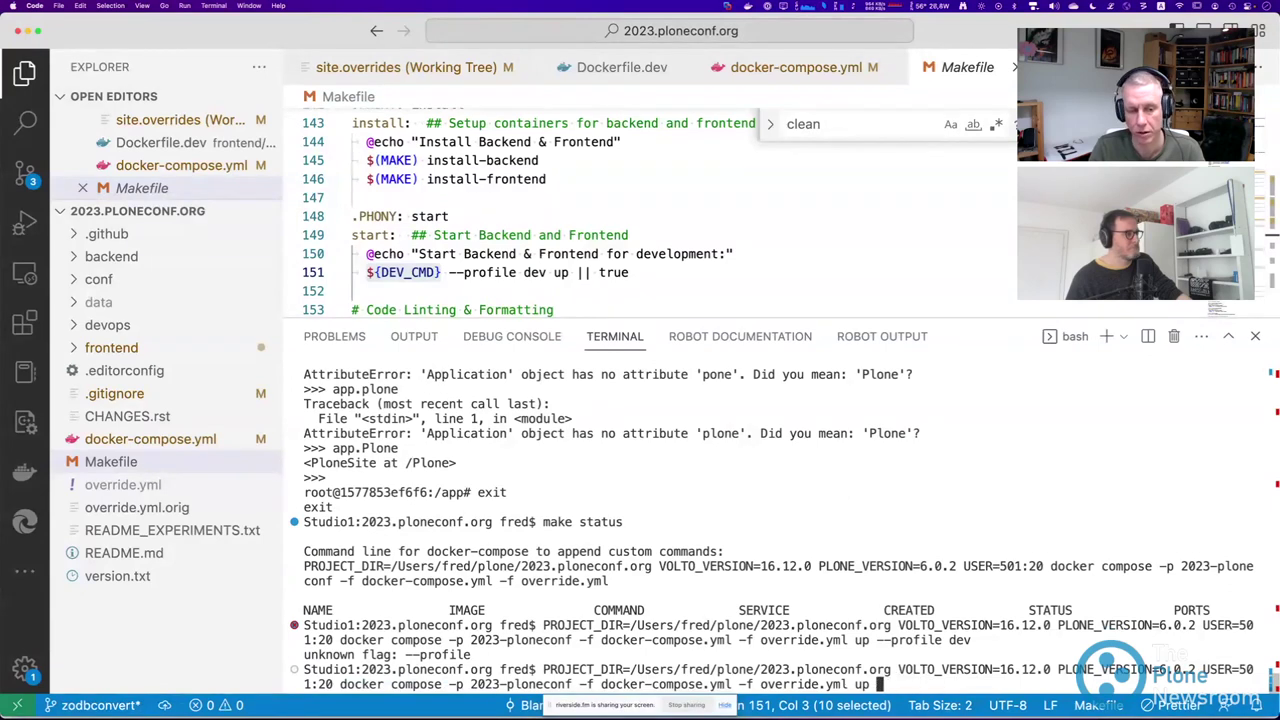
pyautogui.press('Return')
pyautogui.press('Up')
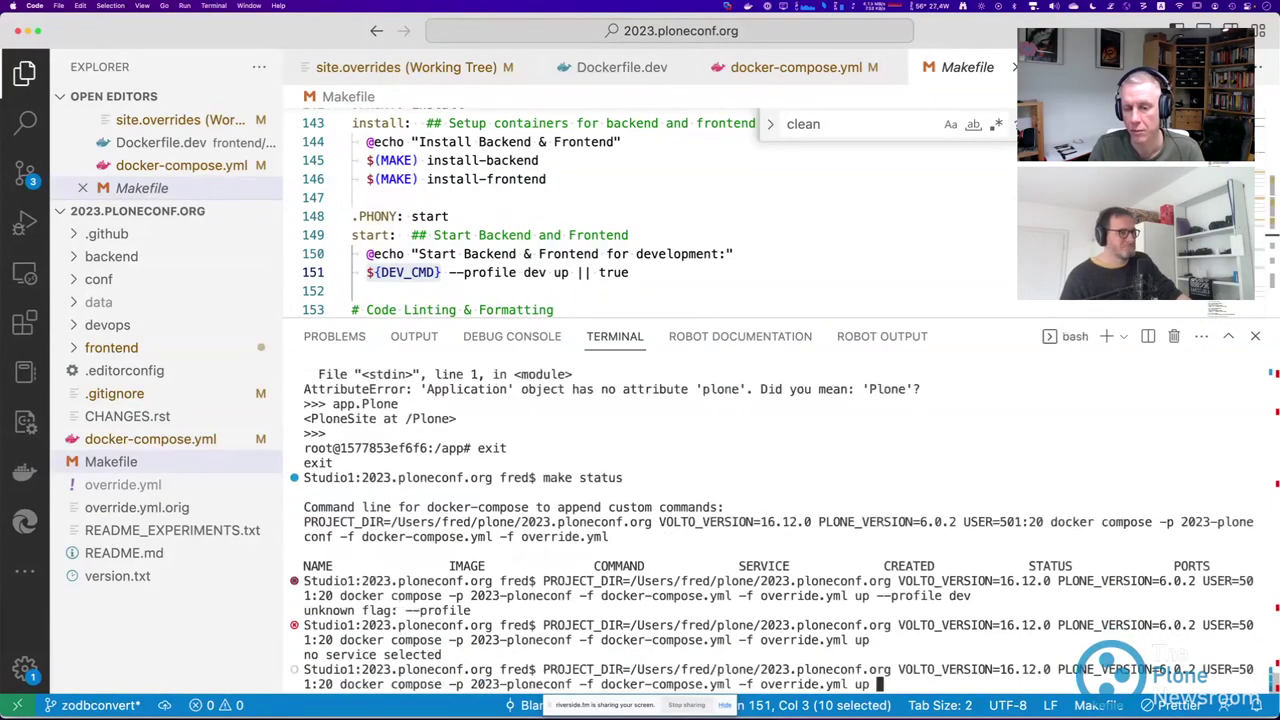
pyautogui.write('--profile dev')
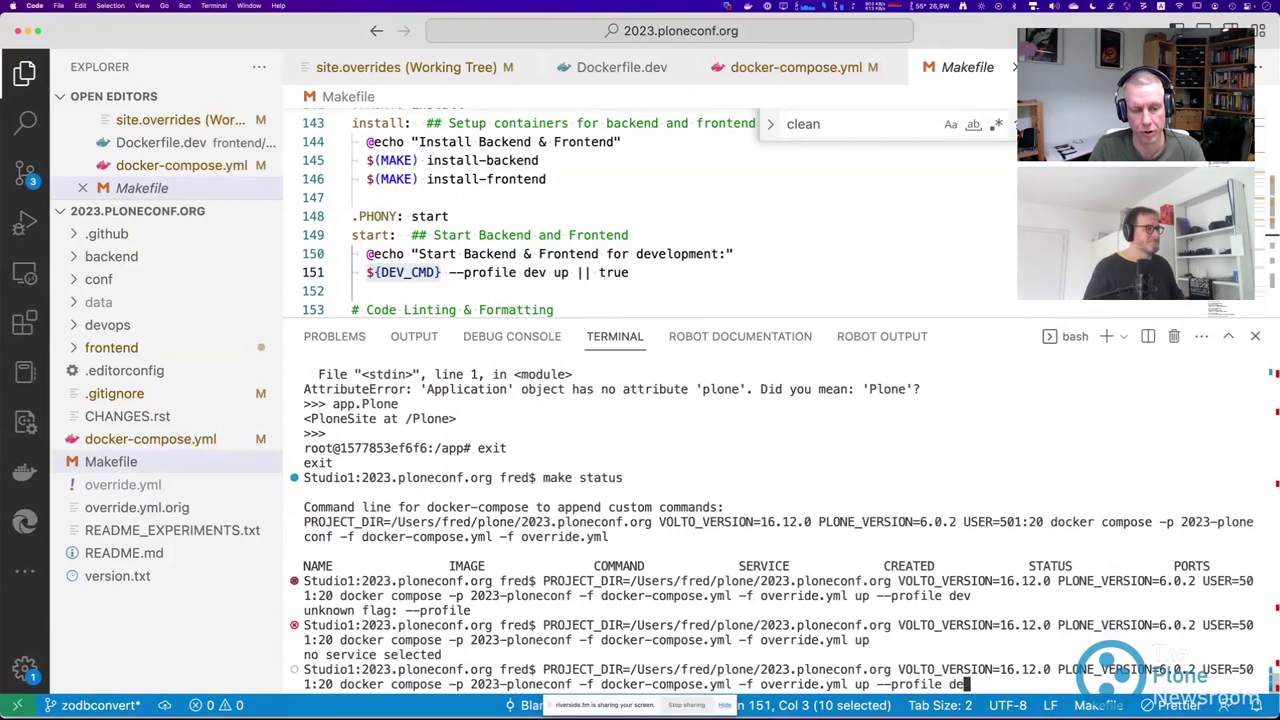
pyautogui.press('Return')
pyautogui.press('Up')
pyautogui.press('Left')
pyautogui.press('Left')
pyautogui.press('Left')
pyautogui.press('Left')
pyautogui.press('Left')
pyautogui.press('Left')
pyautogui.press('Left')
pyautogui.press('Left')
pyautogui.press('Left')
pyautogui.press('Left')
pyautogui.press('Left')
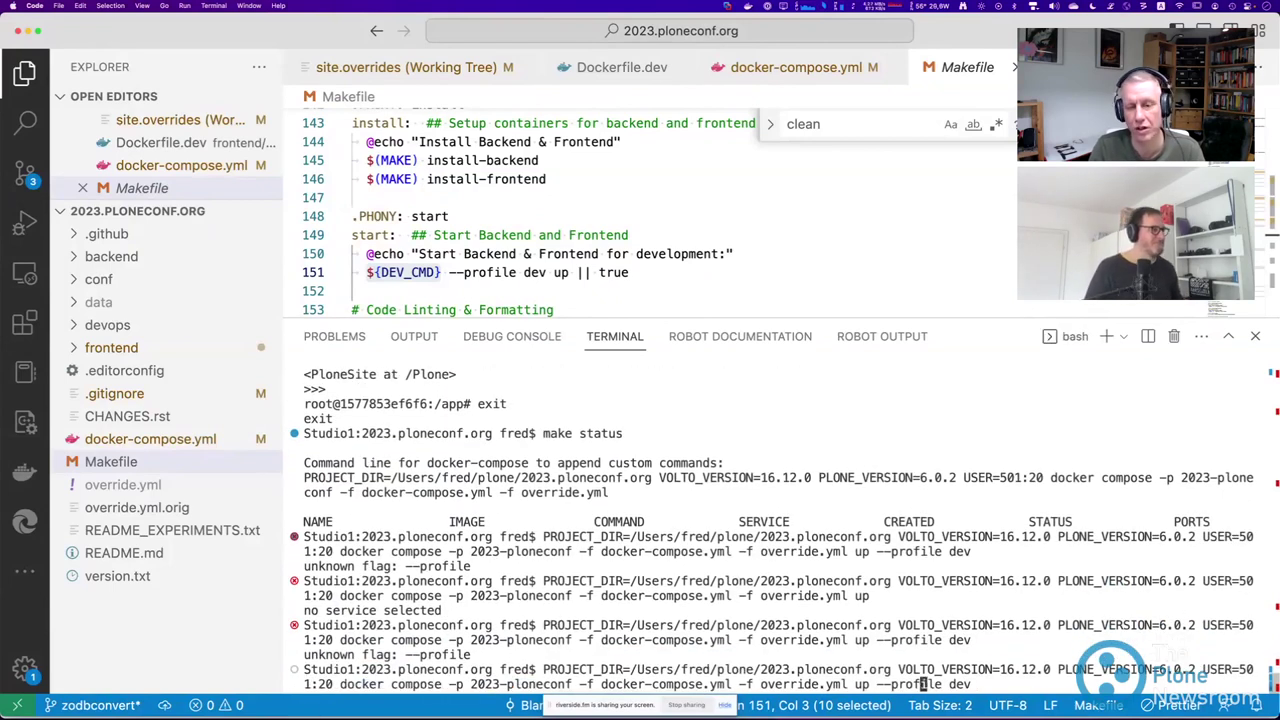
pyautogui.press('BackSpace')
pyautogui.press('Return')
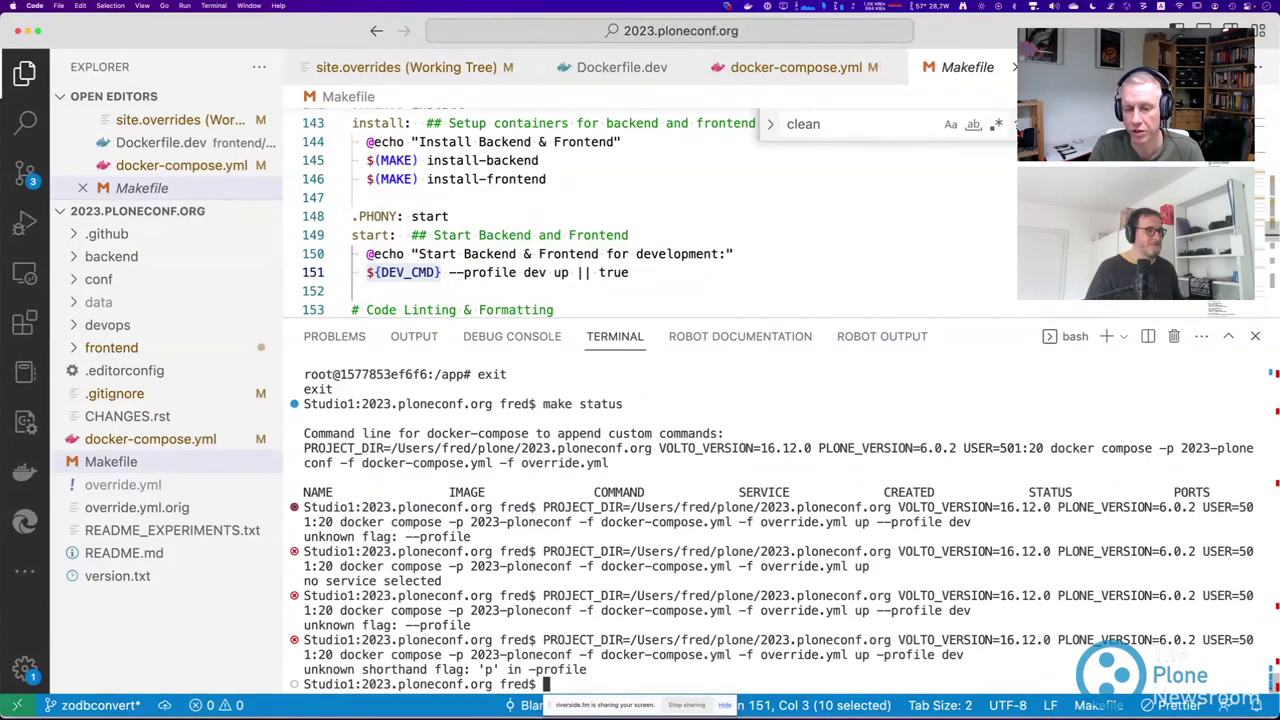
# Search docker-compose.yml for 'start' and inspect the backend environment settings.
pyautogui.hotkey('ctrl', 'Tab')
pyautogui.click(707, 179)
pyautogui.press('super+f')
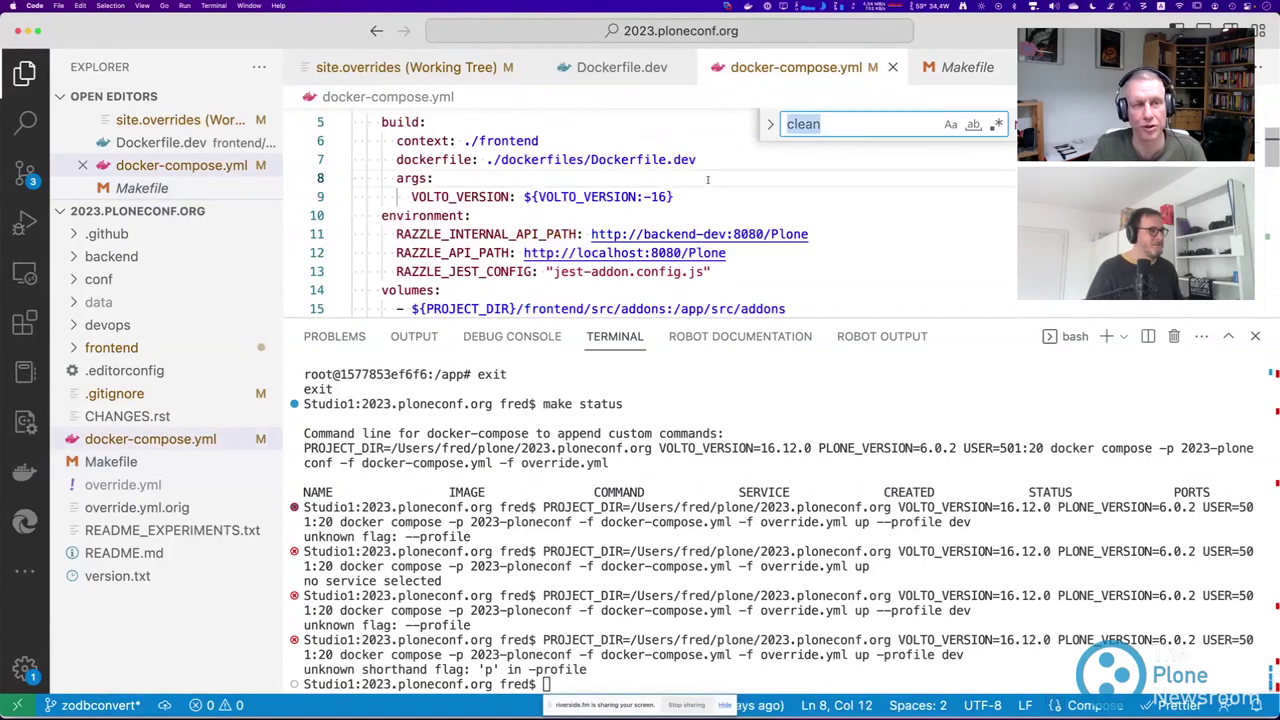
pyautogui.write('start')
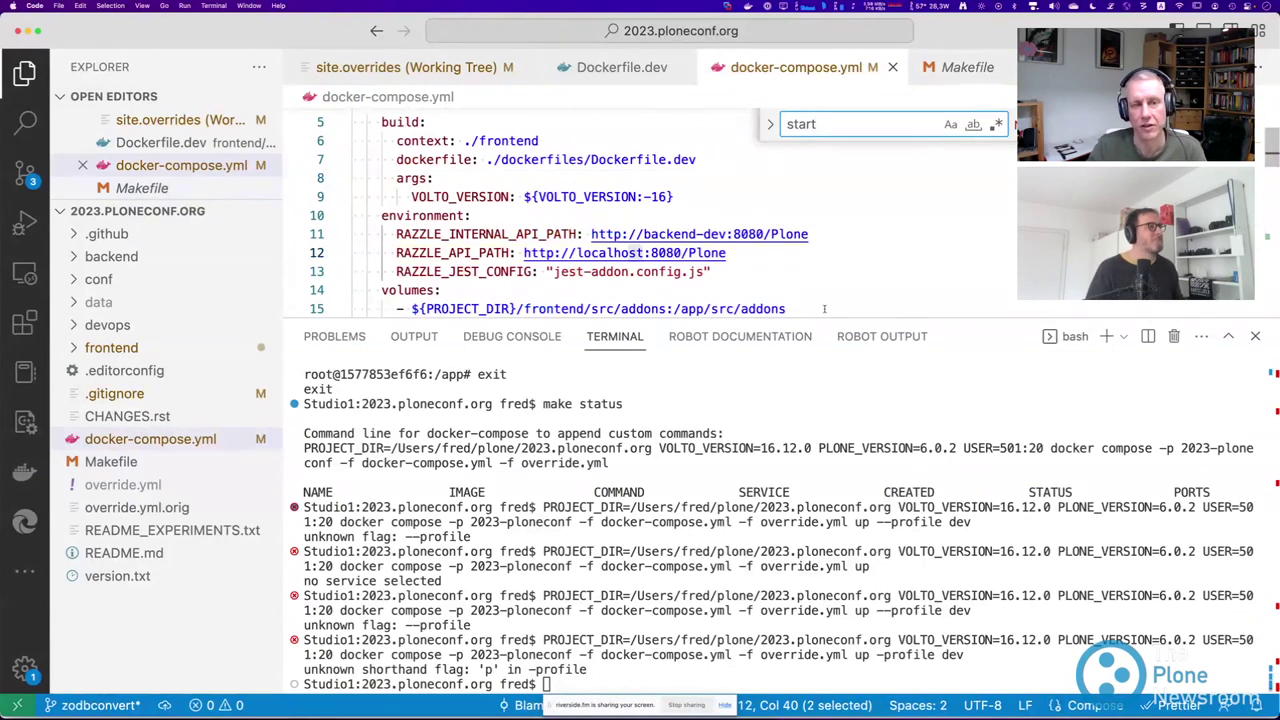
pyautogui.moveTo(824, 316); pyautogui.dragTo(381, 5)
pyautogui.click(634, 227)
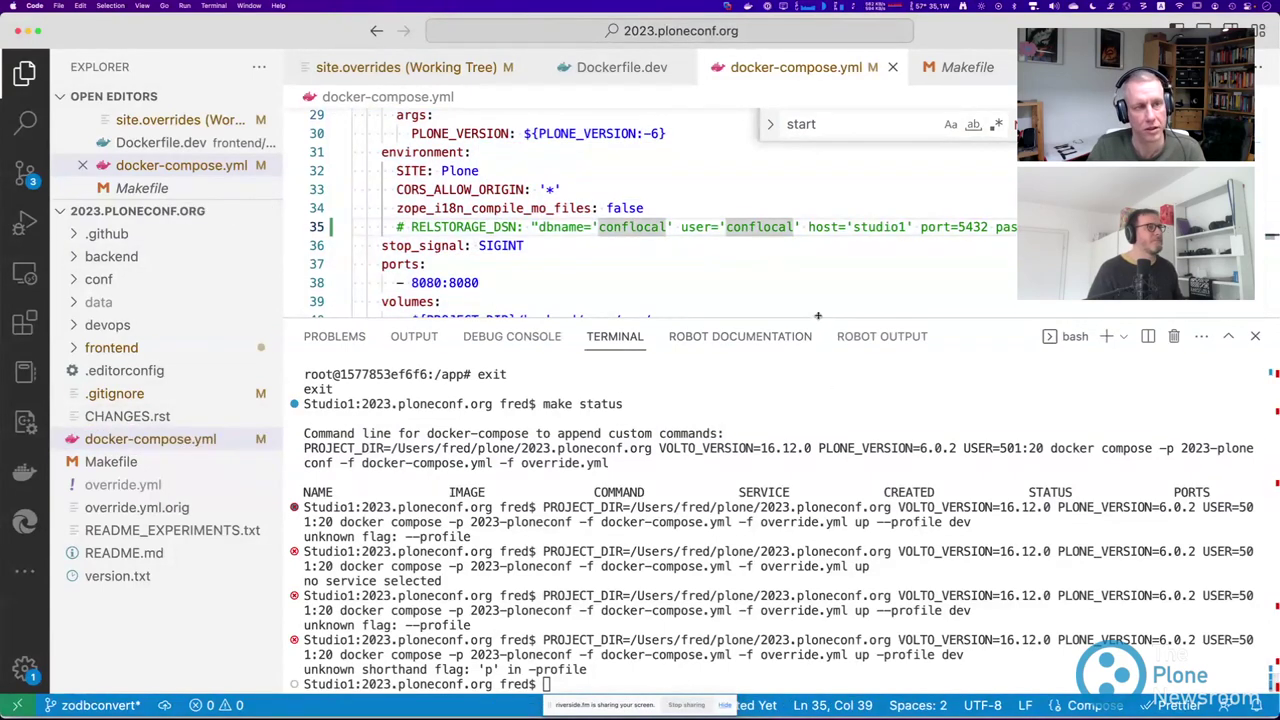
# Close docker-compose.yml and select the '--profile dev up' arguments of the Makefile's start rule.
pyautogui.moveTo(818, 318); pyautogui.dragTo(818, 541)
pyautogui.scroll(10, 800, 250)
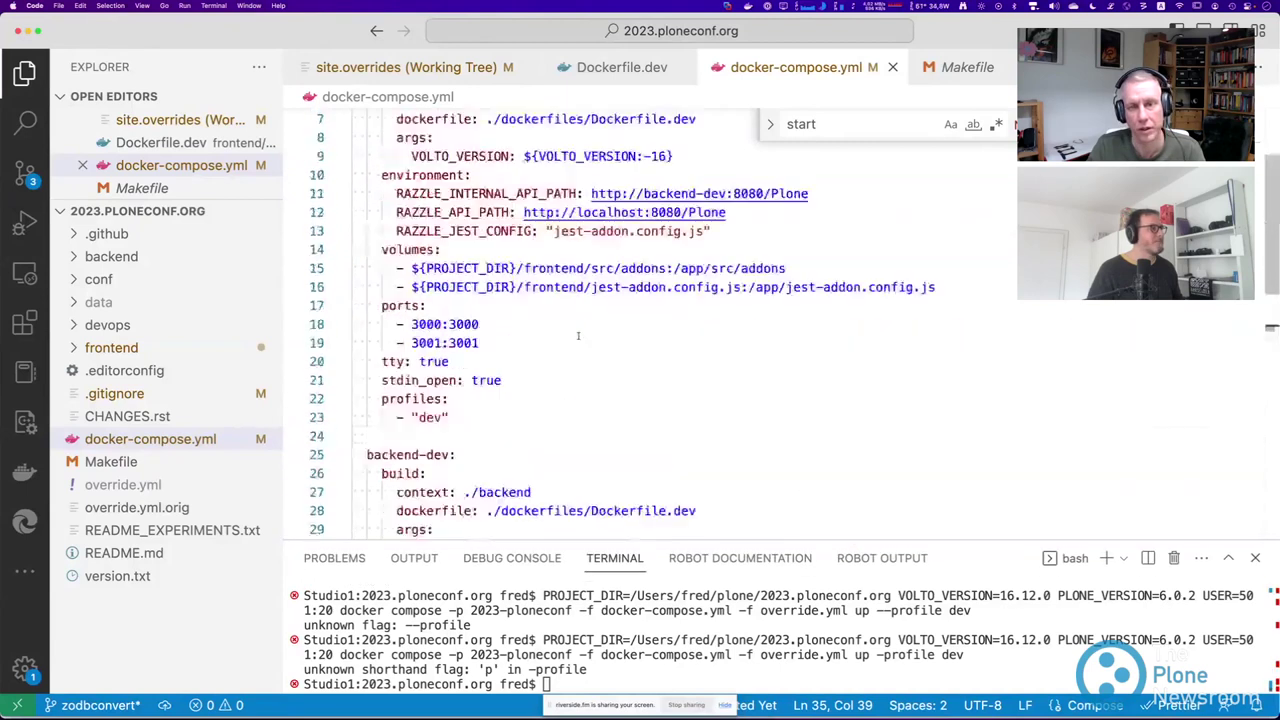
pyautogui.click(893, 66)
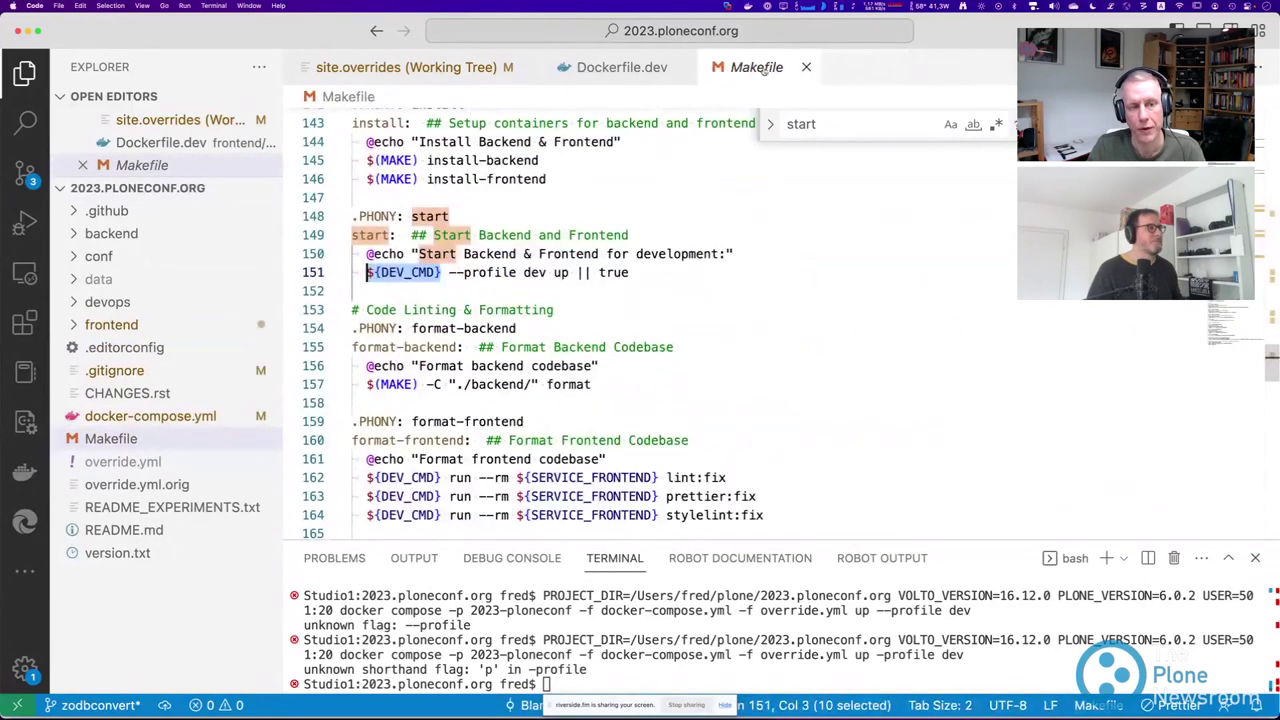
pyautogui.click(606, 284)
pyautogui.scroll(10, 466, 311)
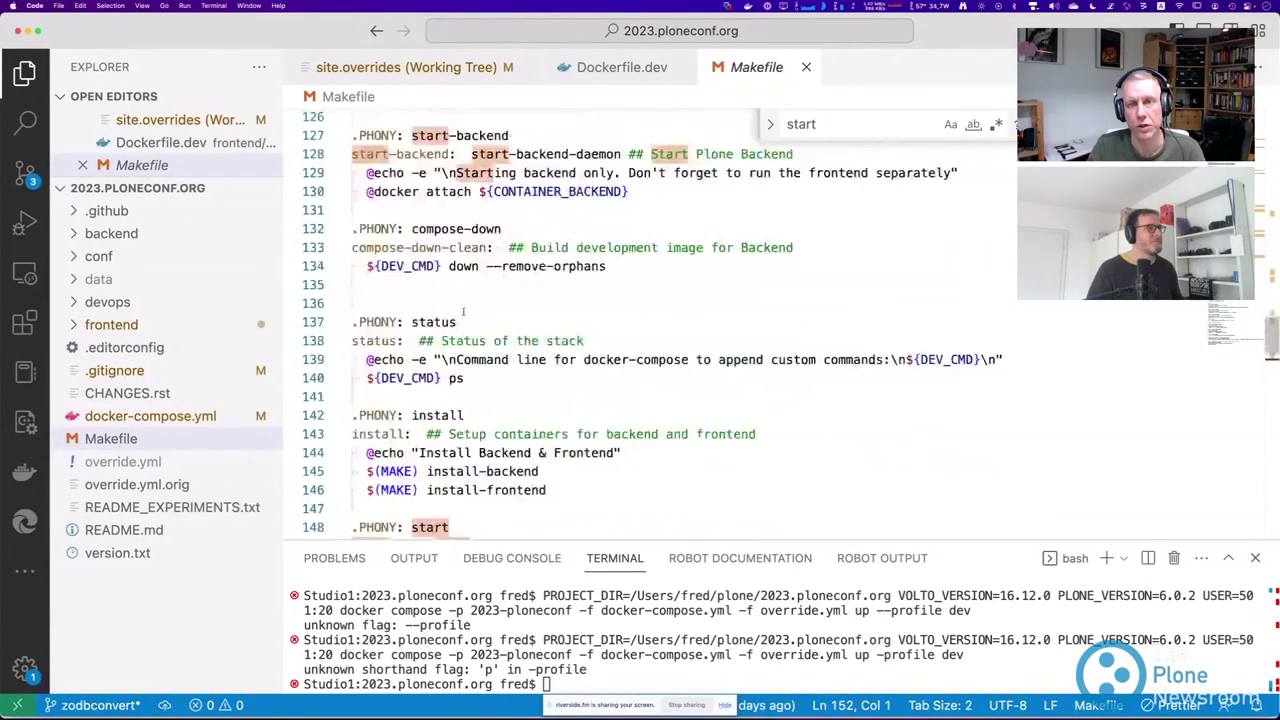
pyautogui.scroll(-10, 466, 311)
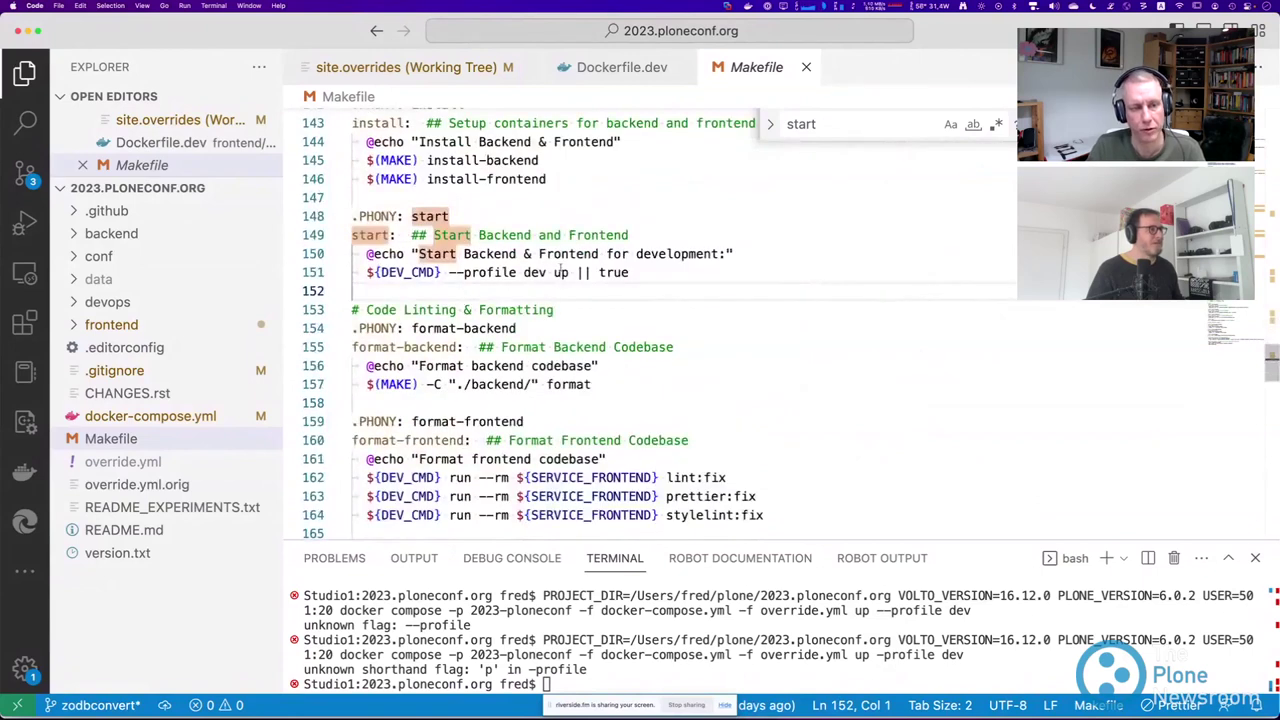
pyautogui.moveTo(449, 272); pyautogui.dragTo(569, 272)
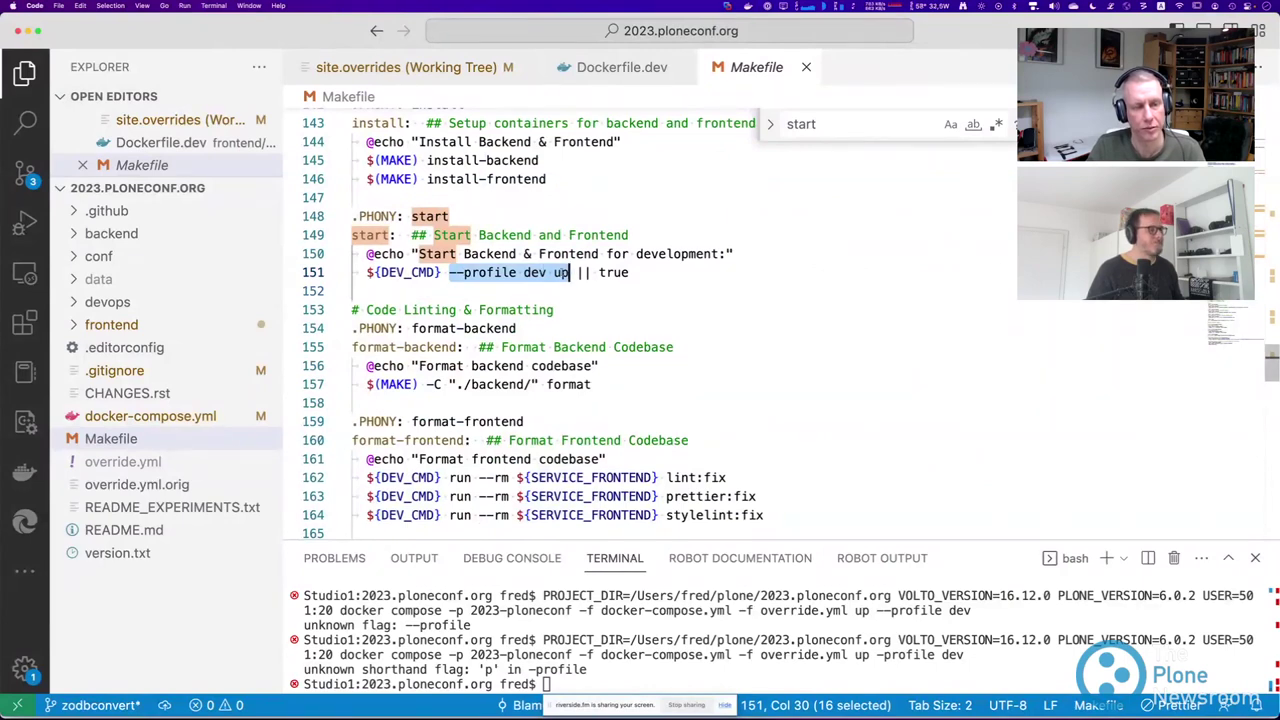
pyautogui.press('Down')
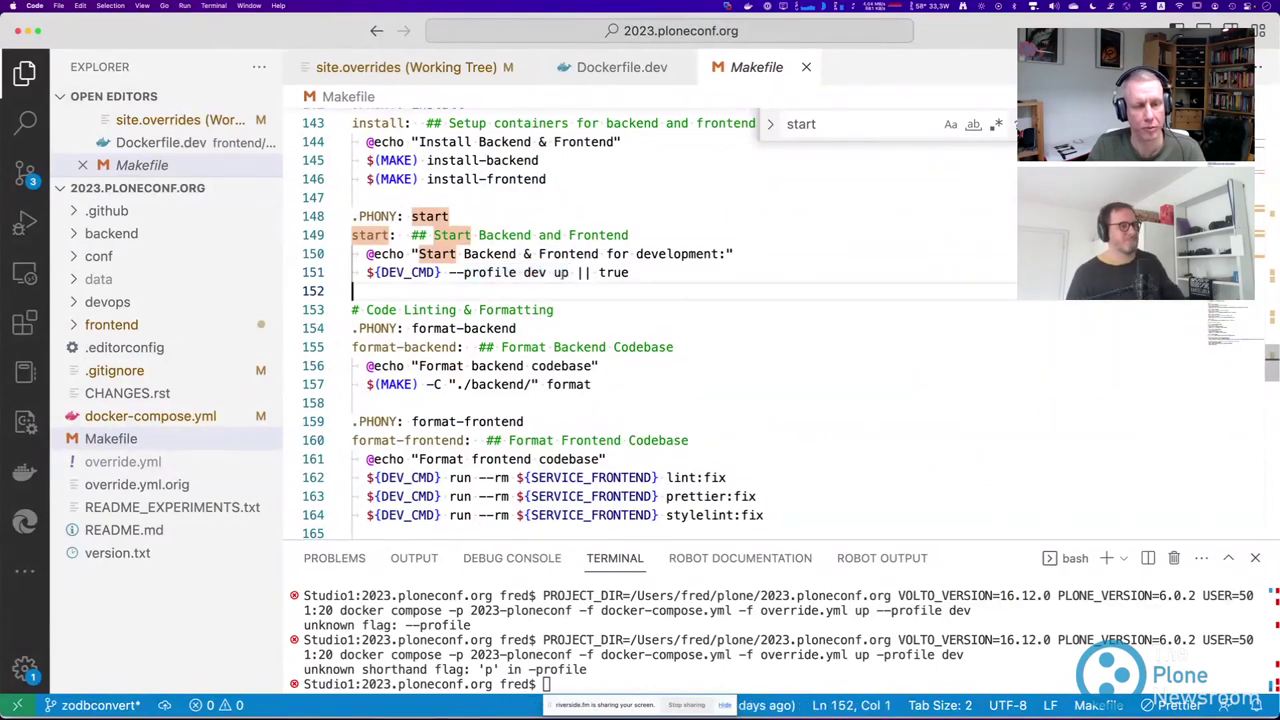
pyautogui.moveTo(449, 272); pyautogui.dragTo(569, 272)
pyautogui.press('super+c')
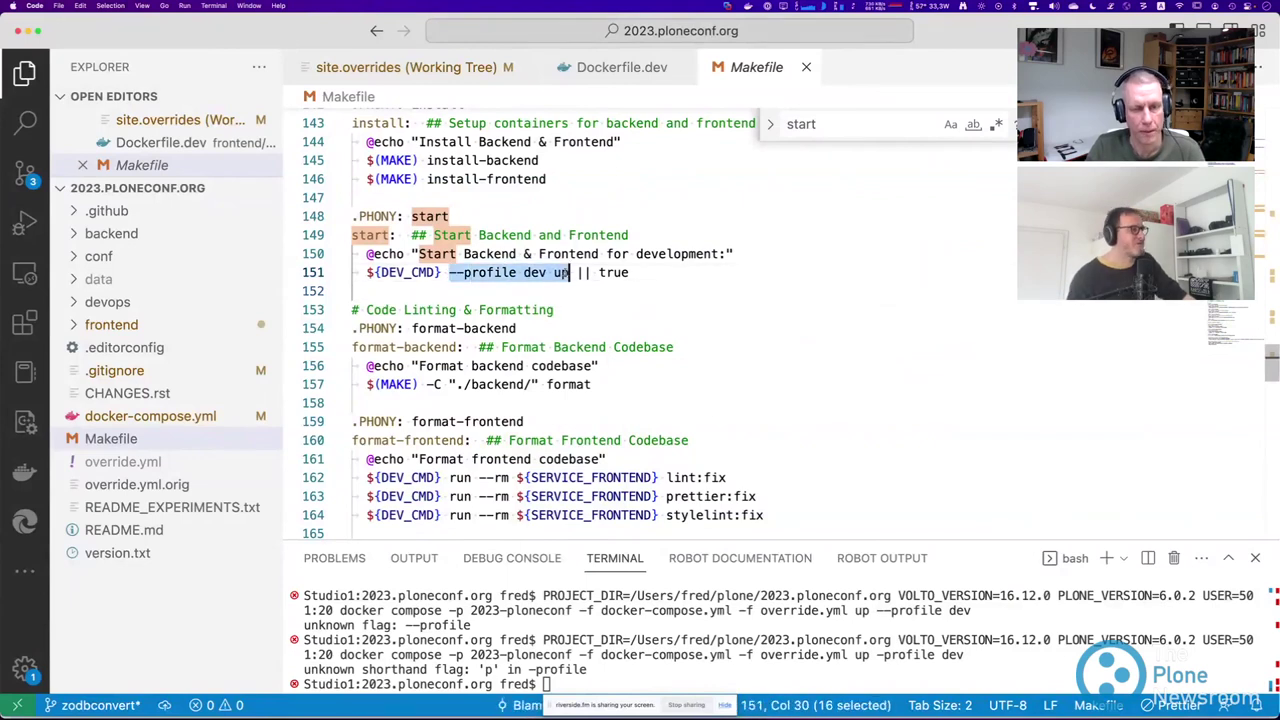
pyautogui.click(625, 640)
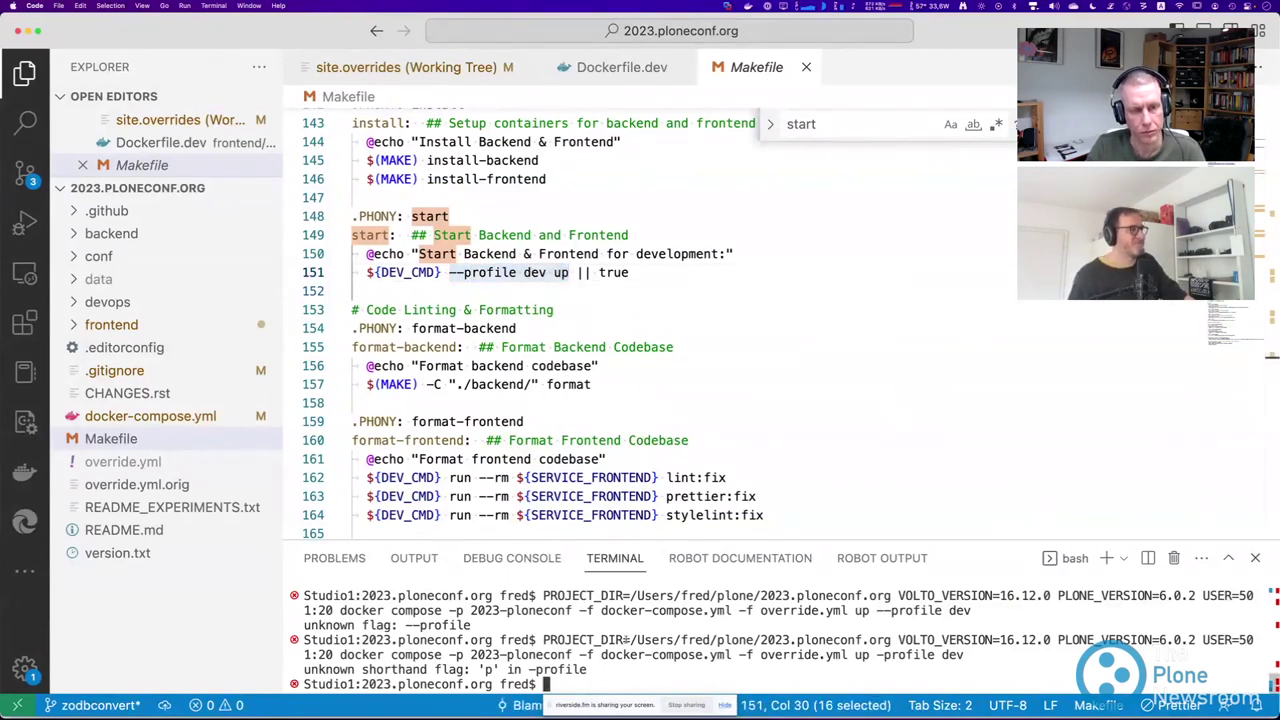
# Run the compose command with '--profile dev up' so Volto starts on port 3000, then hide VS Code.
pyautogui.press('Up')
pyautogui.press('Left')
pyautogui.press('Left')
pyautogui.press('Left')
pyautogui.press('Left')
pyautogui.press('Left')
pyautogui.press('Left')
pyautogui.press('Left')
pyautogui.press('Left')
pyautogui.press('Left')
pyautogui.press('Left')
pyautogui.press('Left')
pyautogui.press('Left')
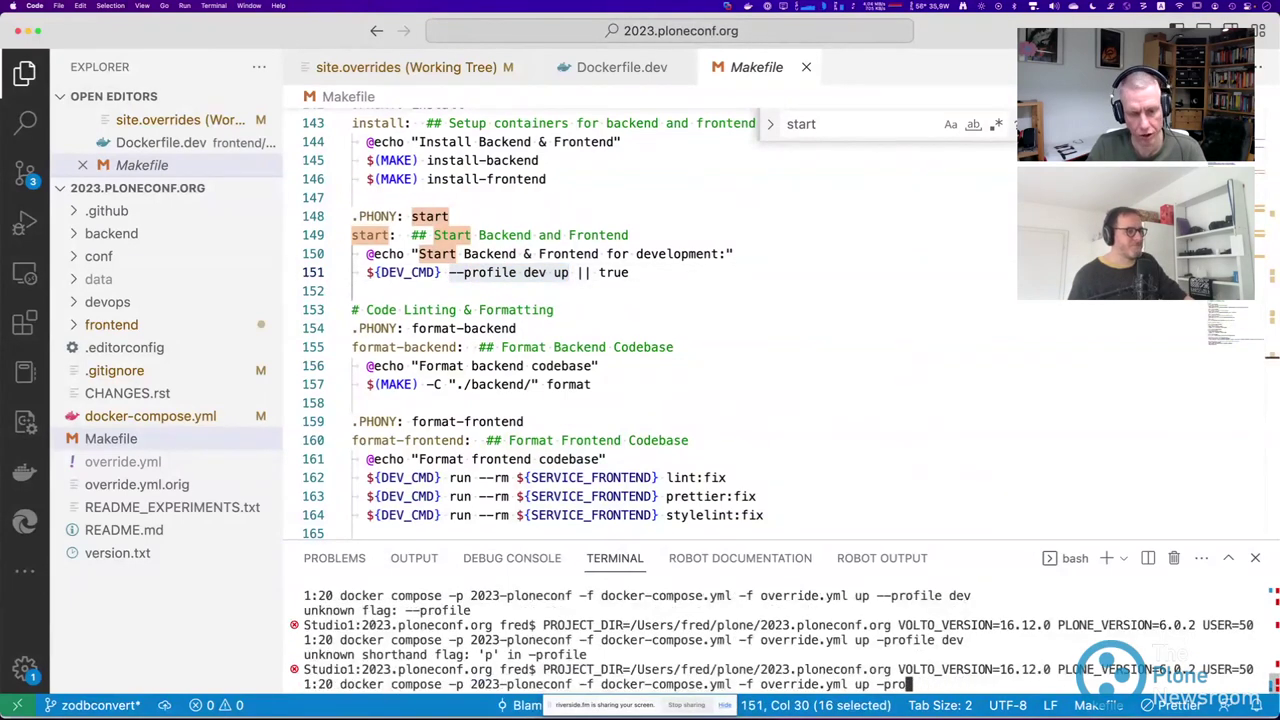
pyautogui.press('BackSpace')
pyautogui.press('BackSpace')
pyautogui.press('BackSpace')
pyautogui.press('super+v')
pyautogui.press('Return')
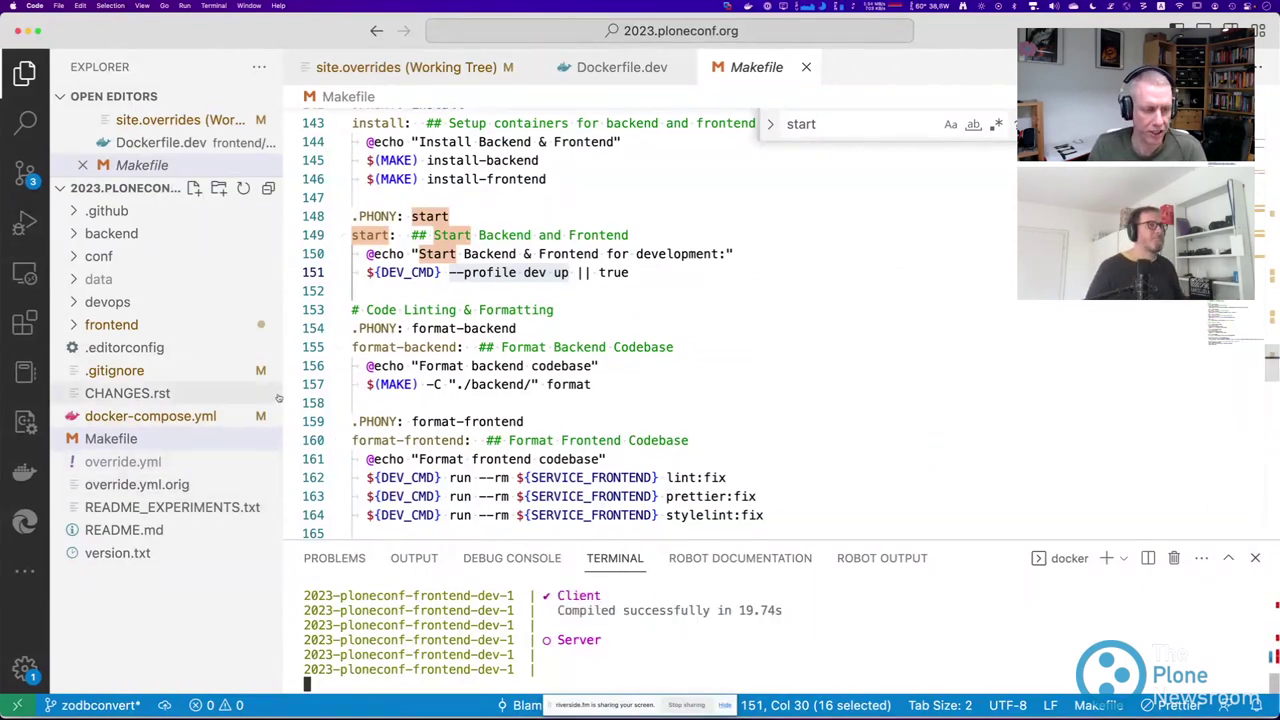
pyautogui.moveTo(283, 394); pyautogui.dragTo(296, 391)
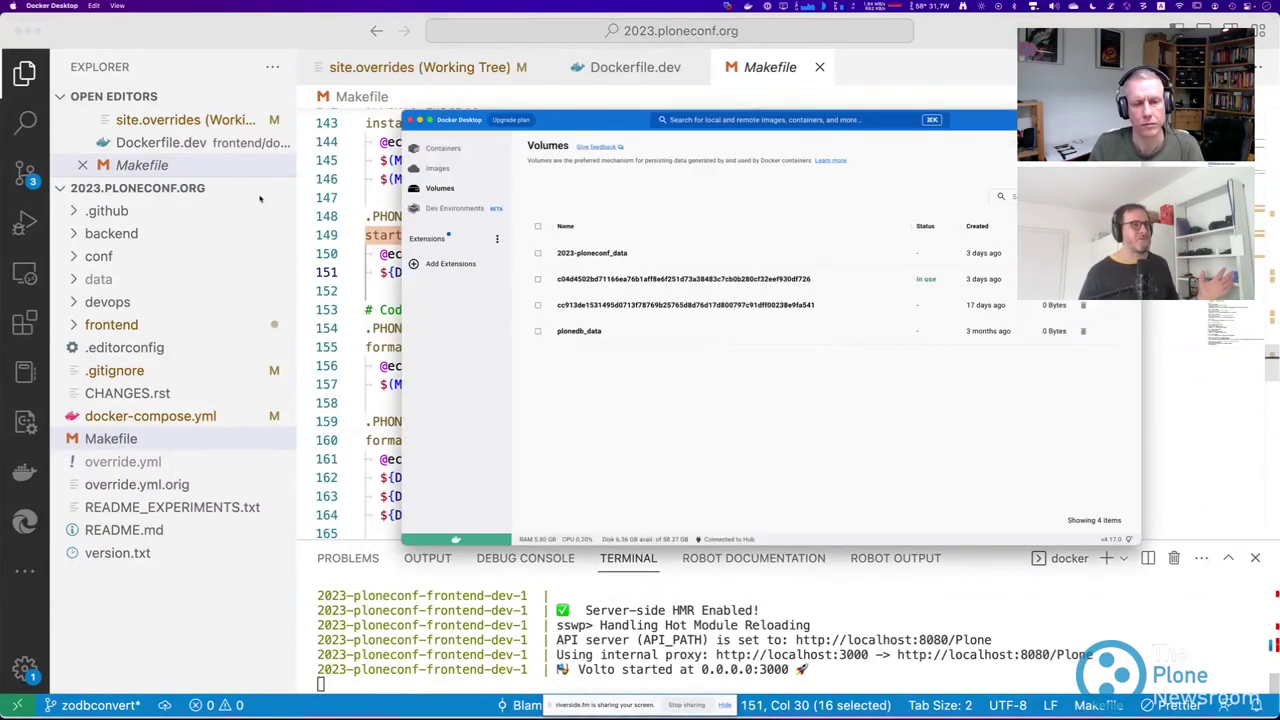
pyautogui.click(28, 31)
# Hide the editor and Docker Desktop windows to bring Firefox to the front.
pyautogui.press('super+m')
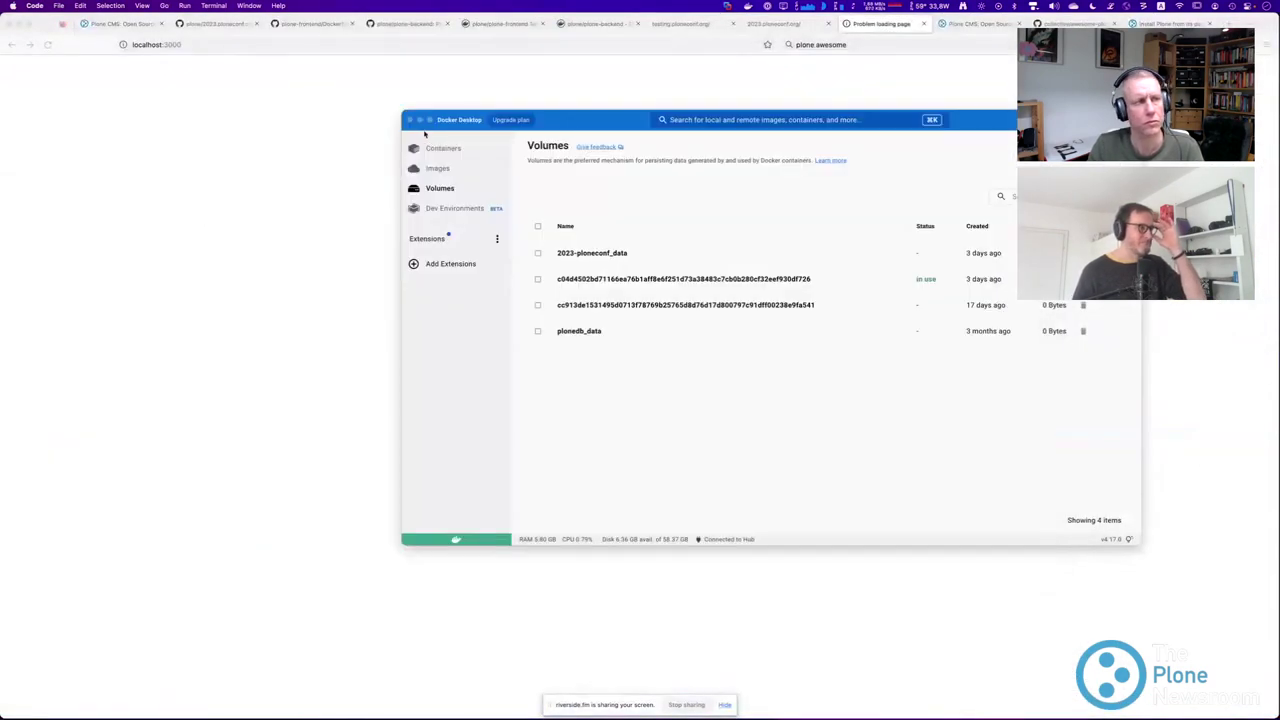
pyautogui.click(419, 120)
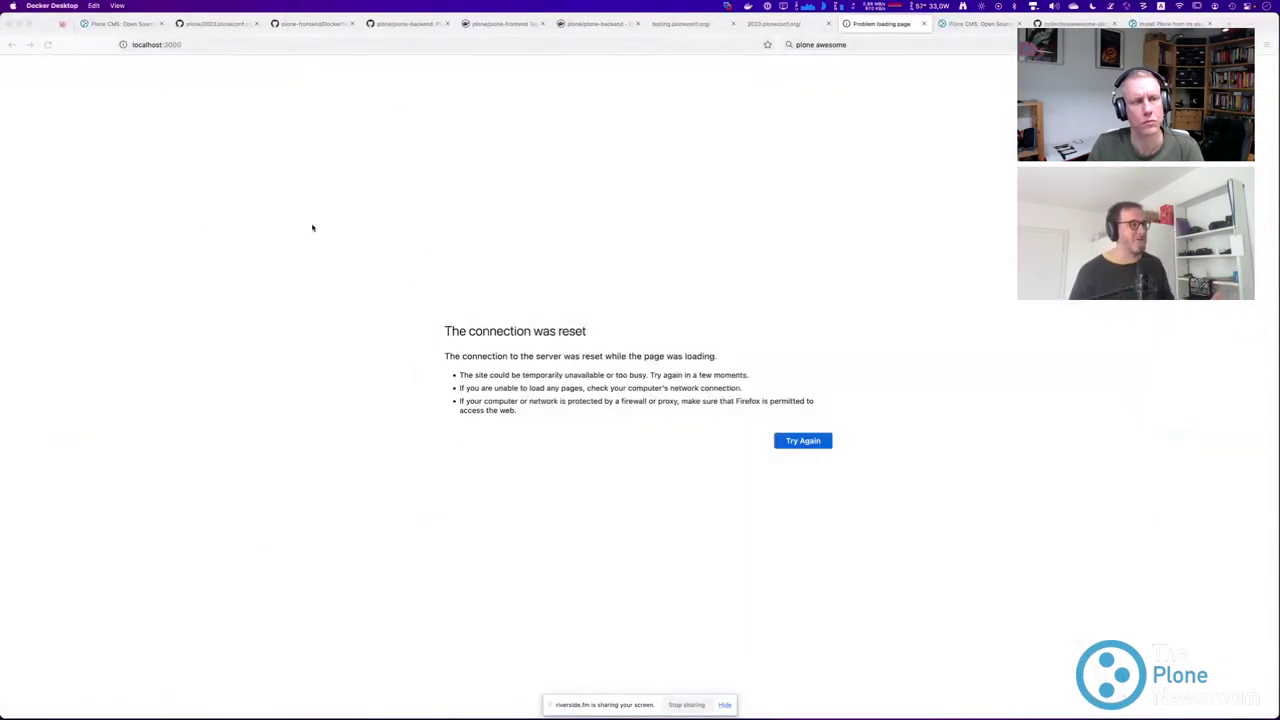
pyautogui.click(356, 240)
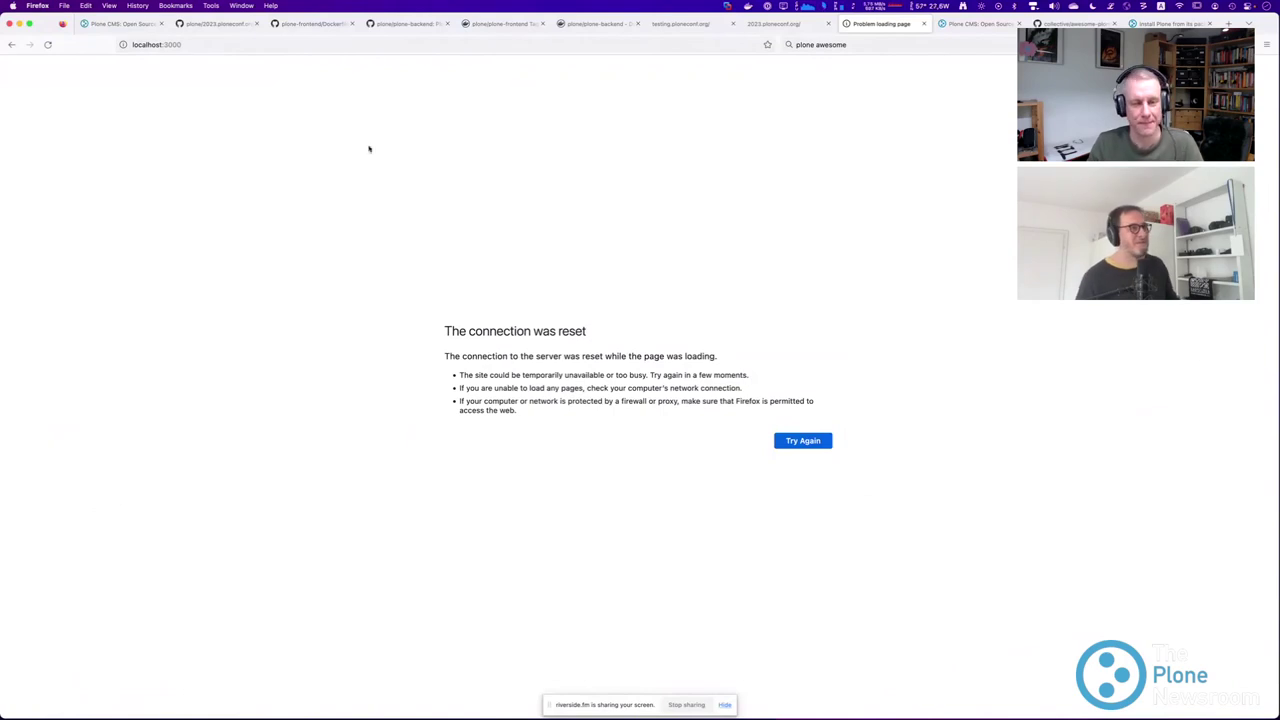
# Reload localhost:3000 to show the yellow PloneConf 2023 site, then switch to the testing.ploneconf.org tab.
pyautogui.click(262, 45)
pyautogui.press('Return')
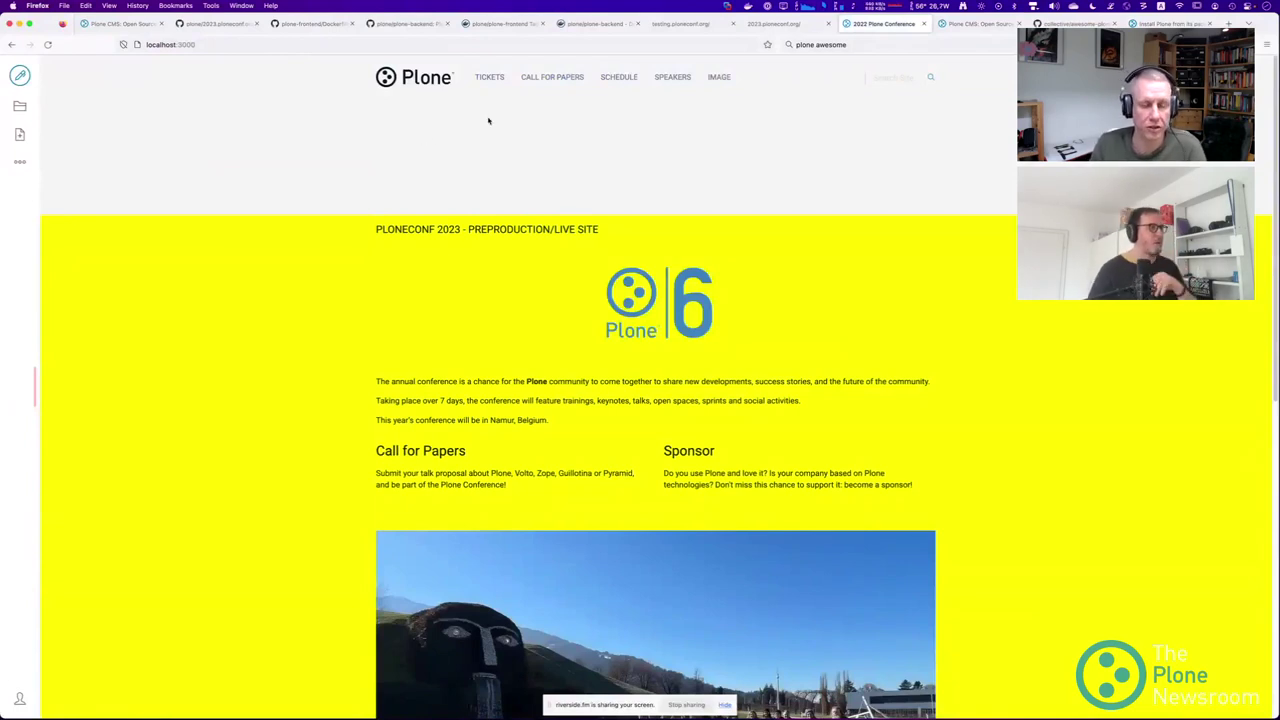
pyautogui.click(680, 23)
# Reload testing.ploneconf.org and try signing in with a username at the auth prompt.
pyautogui.click(260, 44)
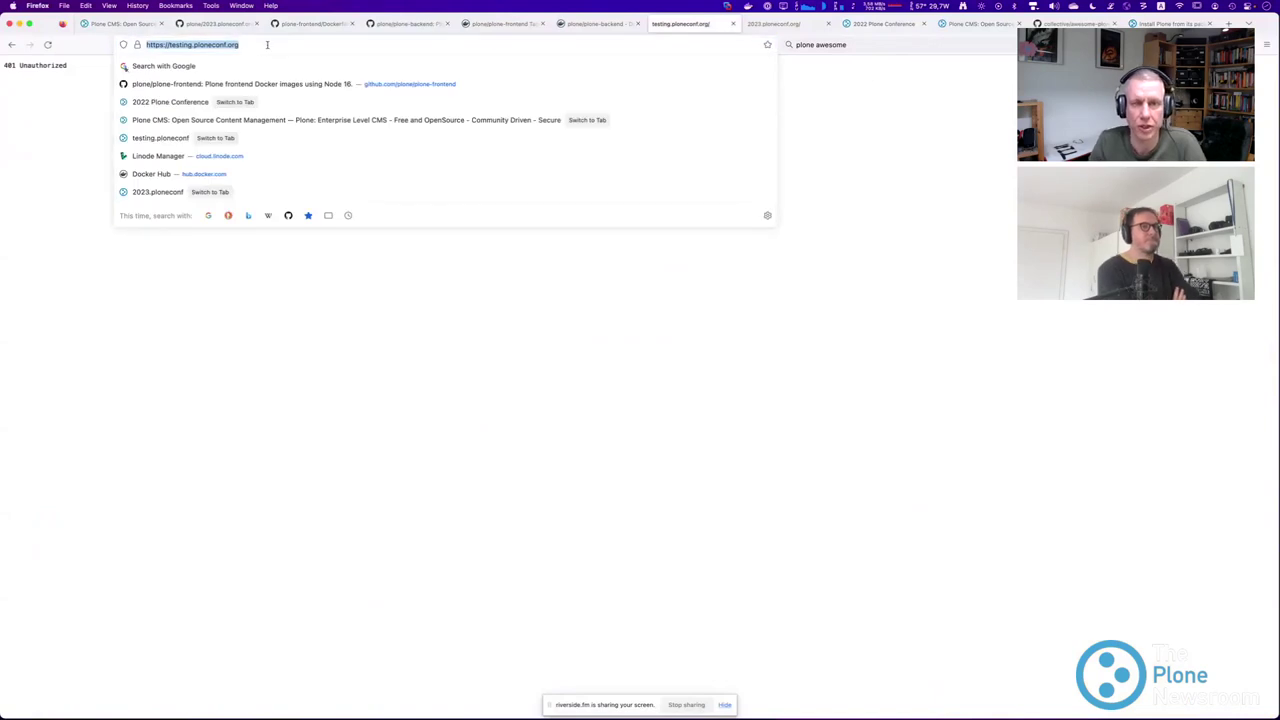
pyautogui.press('Return')
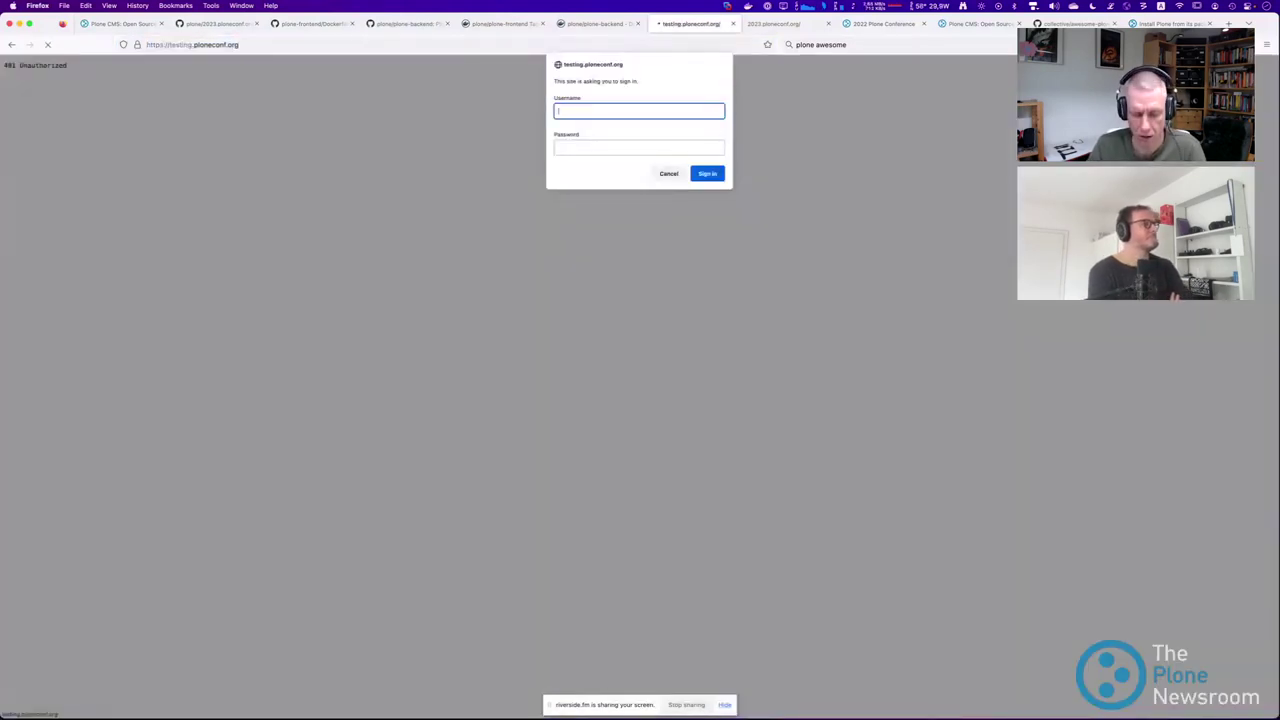
pyautogui.write('ploneconf')
pyautogui.press('Tab')
pyautogui.press('Return')
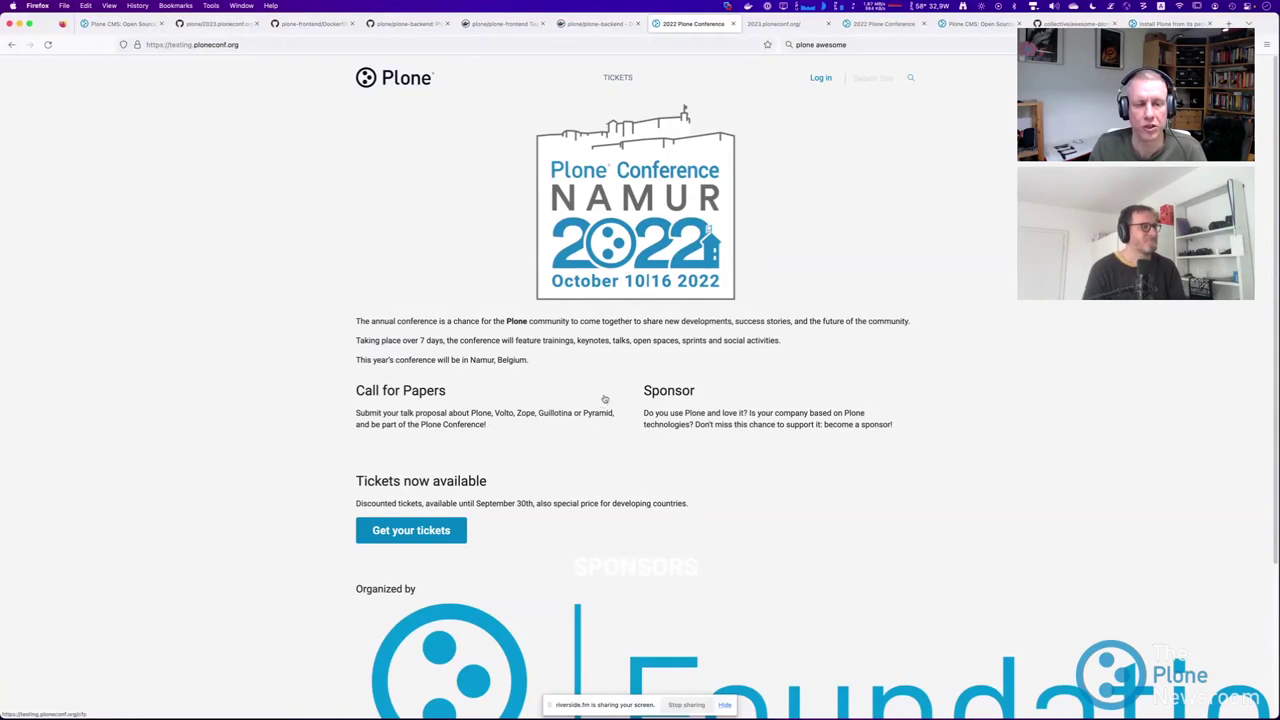
pyautogui.scroll(-3, 103, 75)
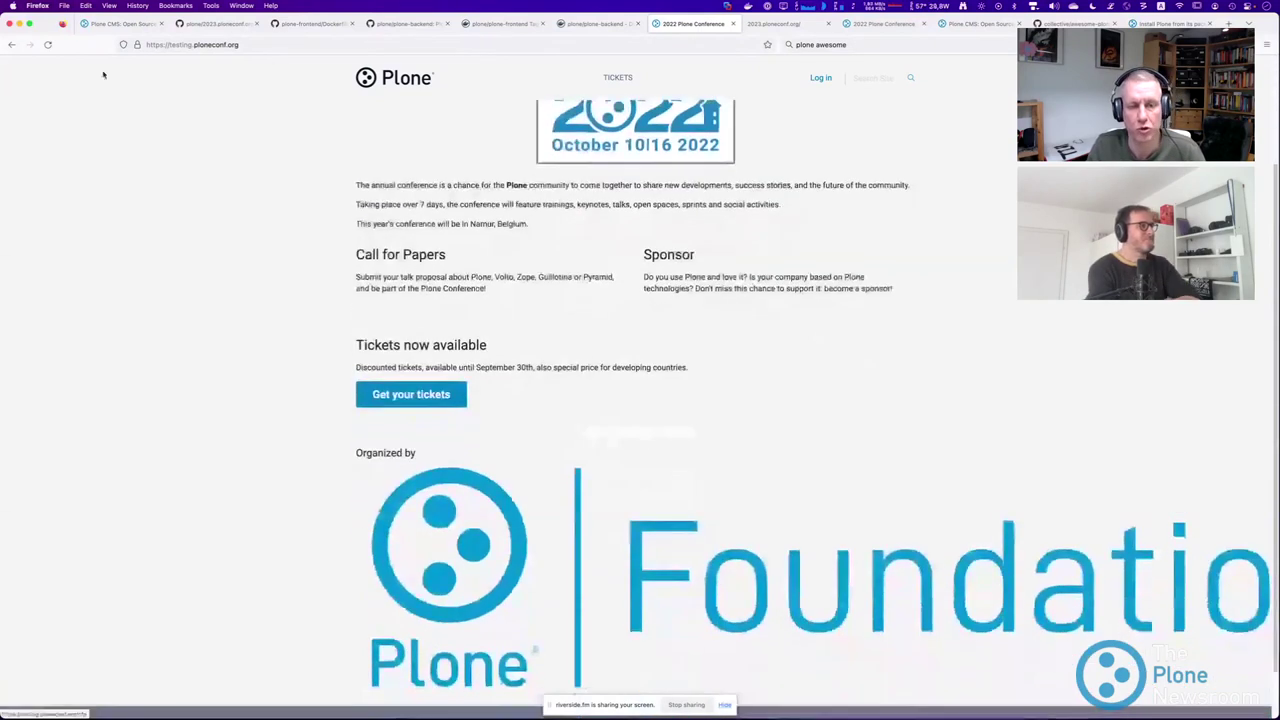
# Load 2023.ploneconf.org, cancel its sign-in prompt, and go to the GitHub repository tab.
pyautogui.doubleClick(175, 45)
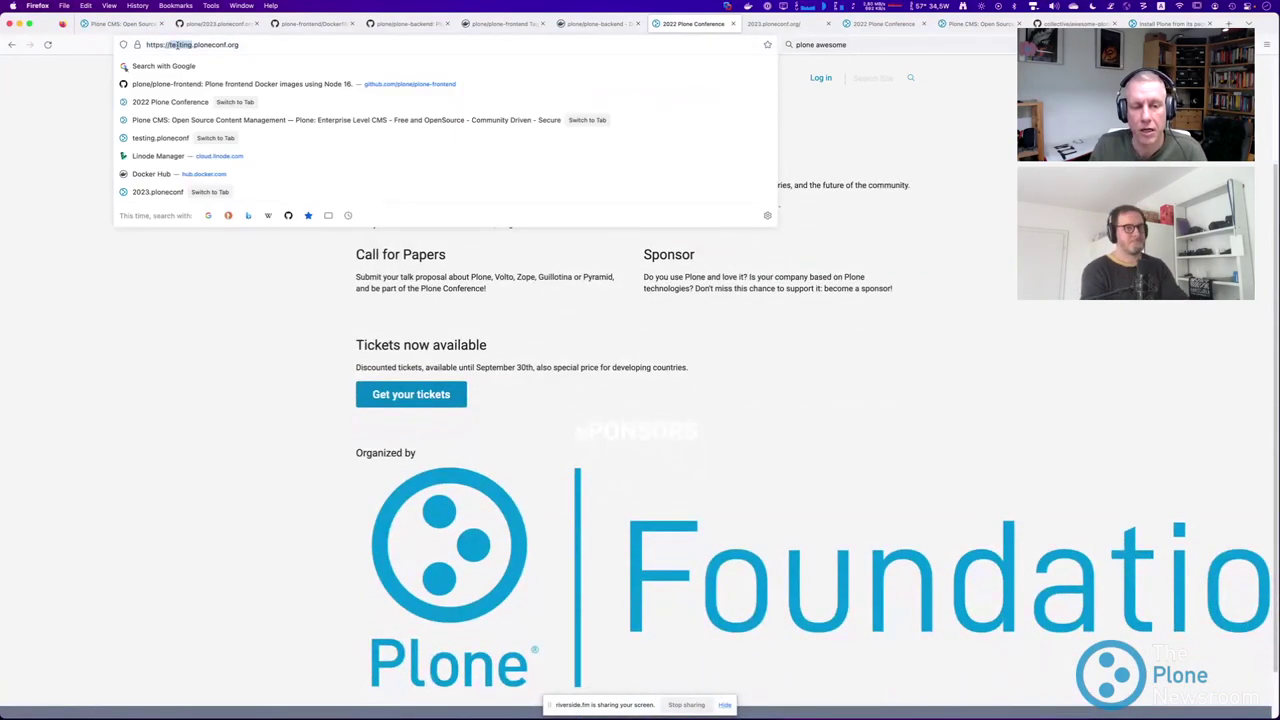
pyautogui.write('2023')
pyautogui.press('Return')
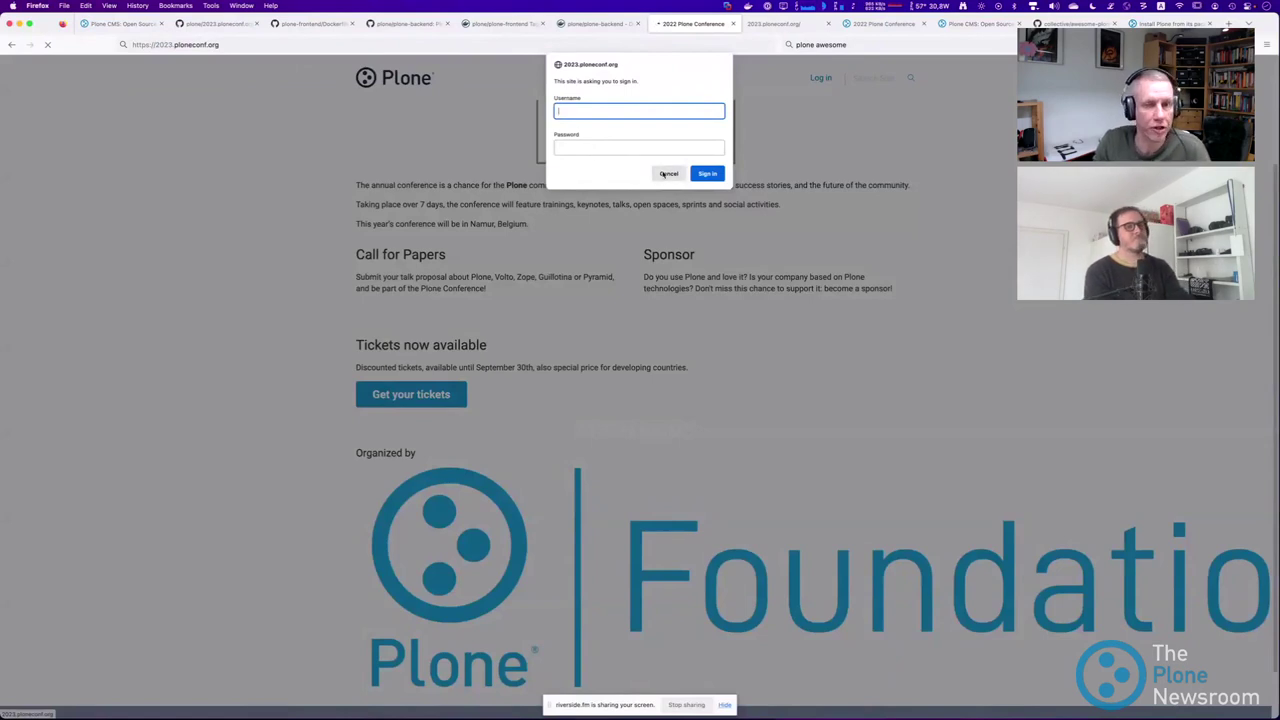
pyautogui.click(666, 174)
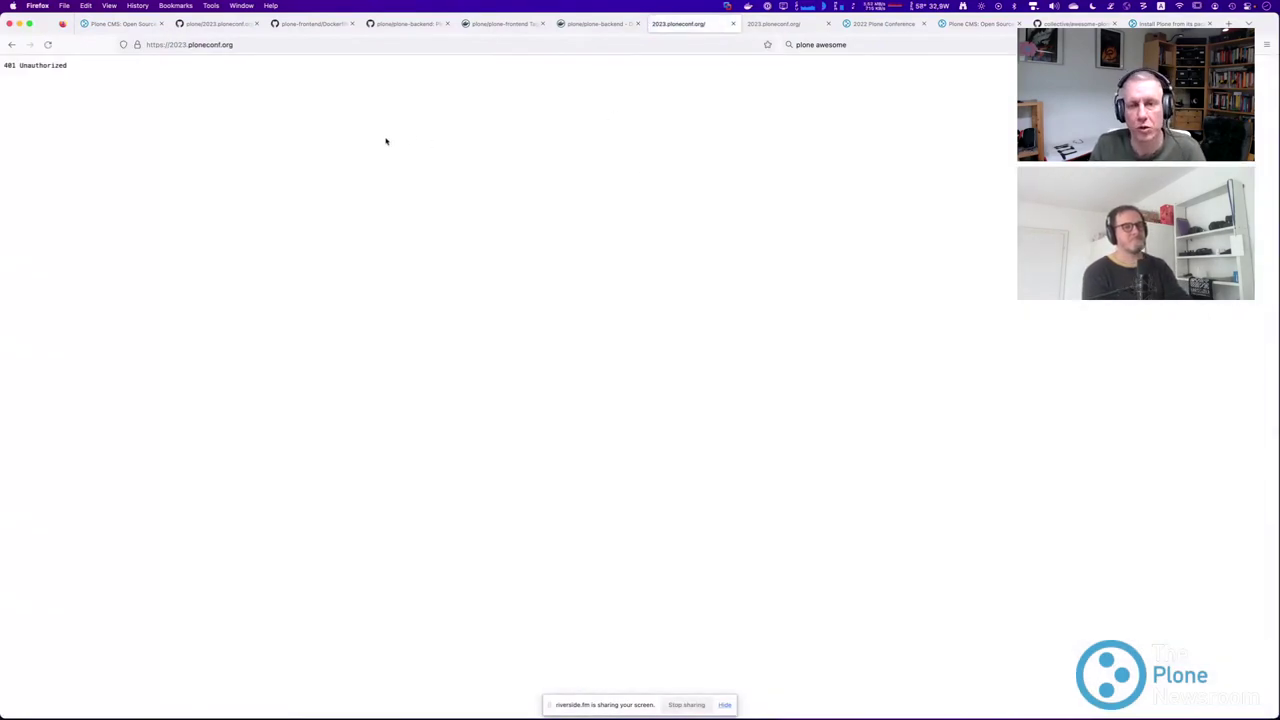
pyautogui.click(215, 23)
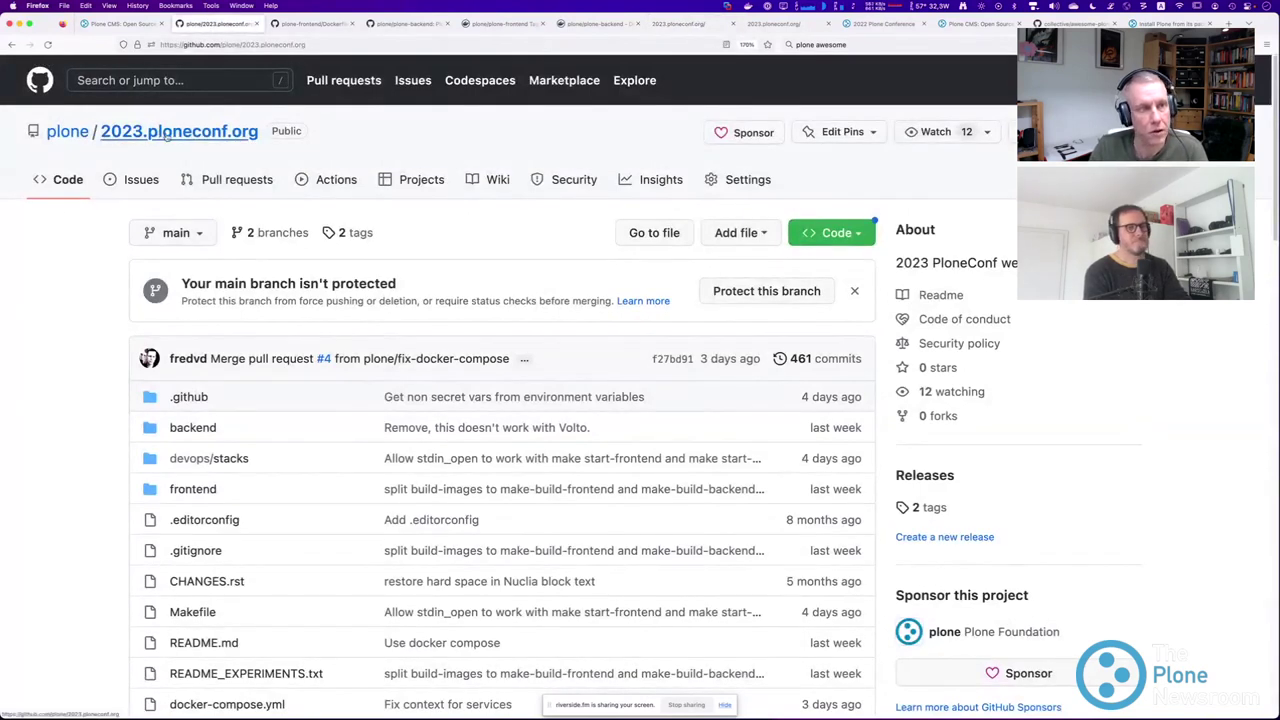
# Open .github/workflows/backend-testing.yml in the 2023.ploneconf.org repository.
pyautogui.scroll(-1, 167, 137)
pyautogui.scroll(-4, 74, 217)
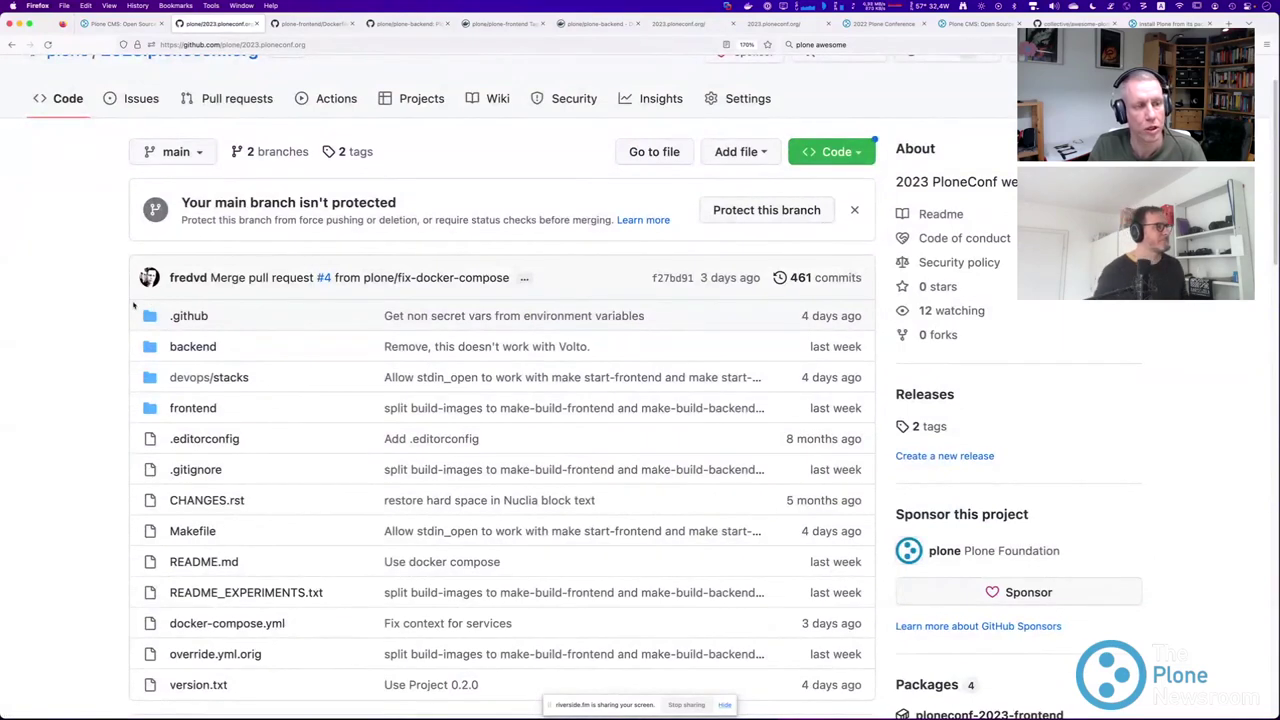
pyautogui.click(186, 316)
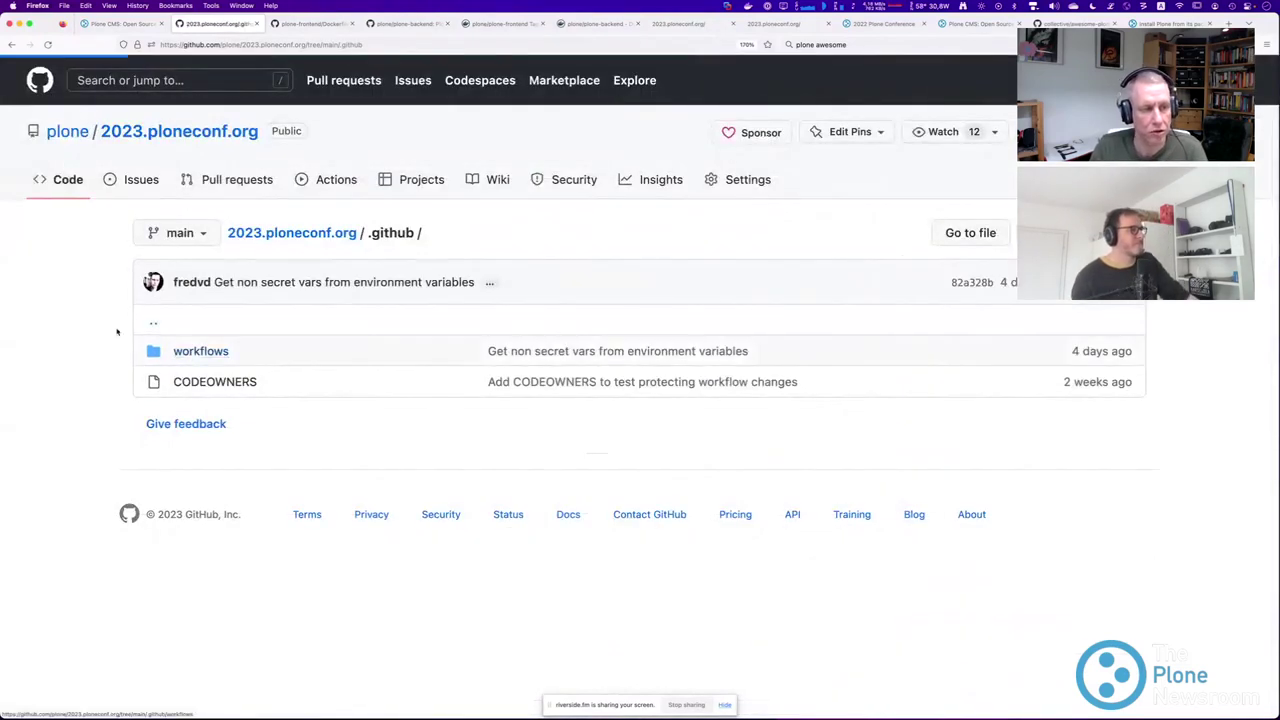
pyautogui.click(183, 352)
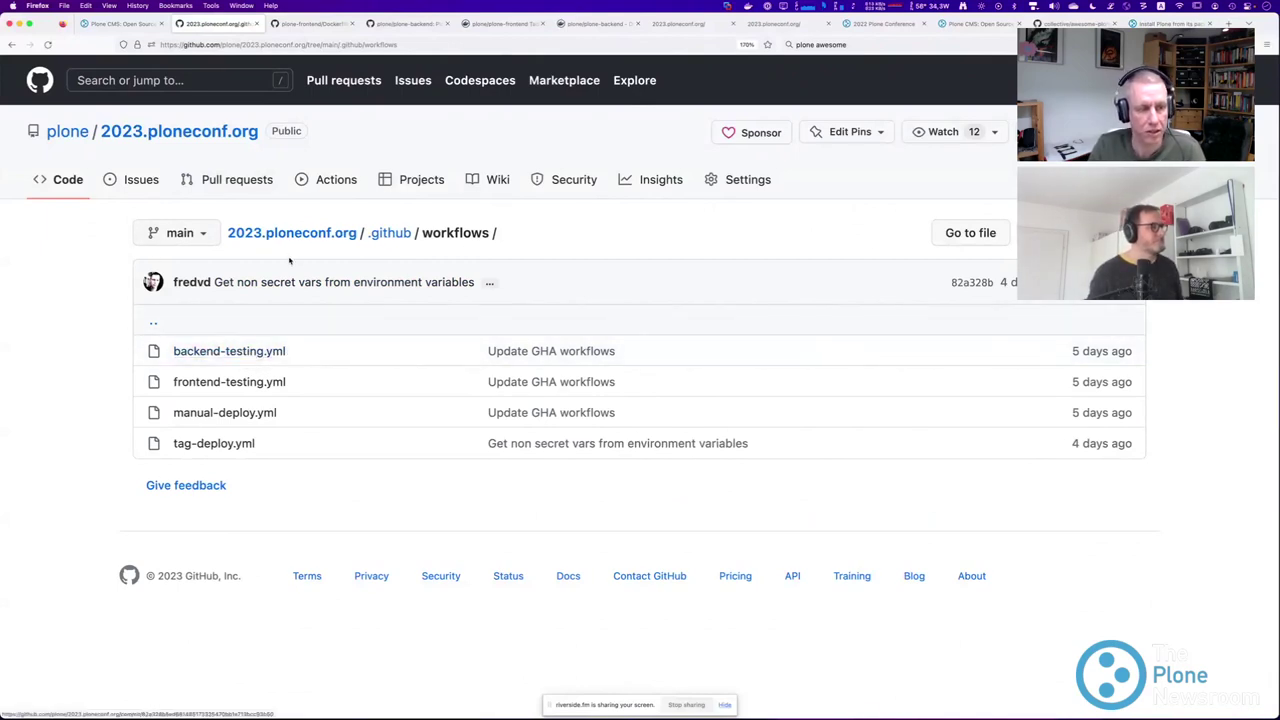
pyautogui.click(238, 351)
# Read through backend-testing.yml, then go back and open the Actions tab's workflow runs.
pyautogui.scroll(-10, 391, 363)
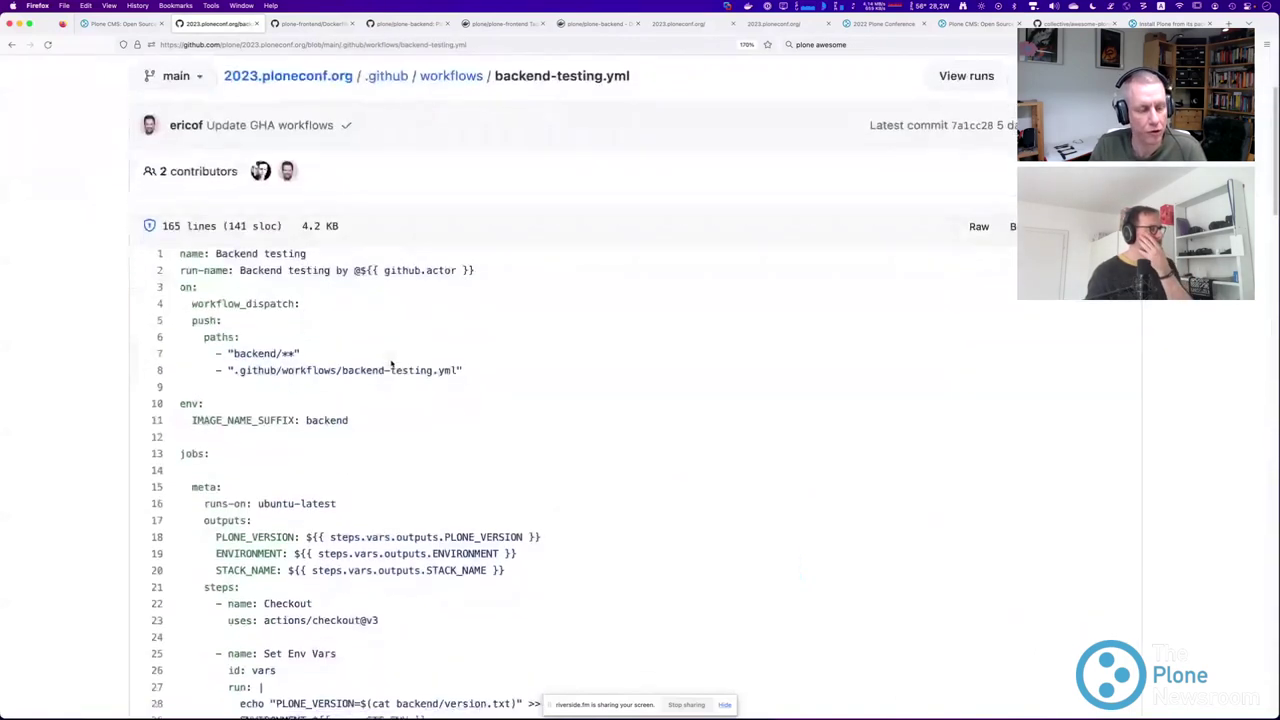
pyautogui.scroll(-20, 392, 366)
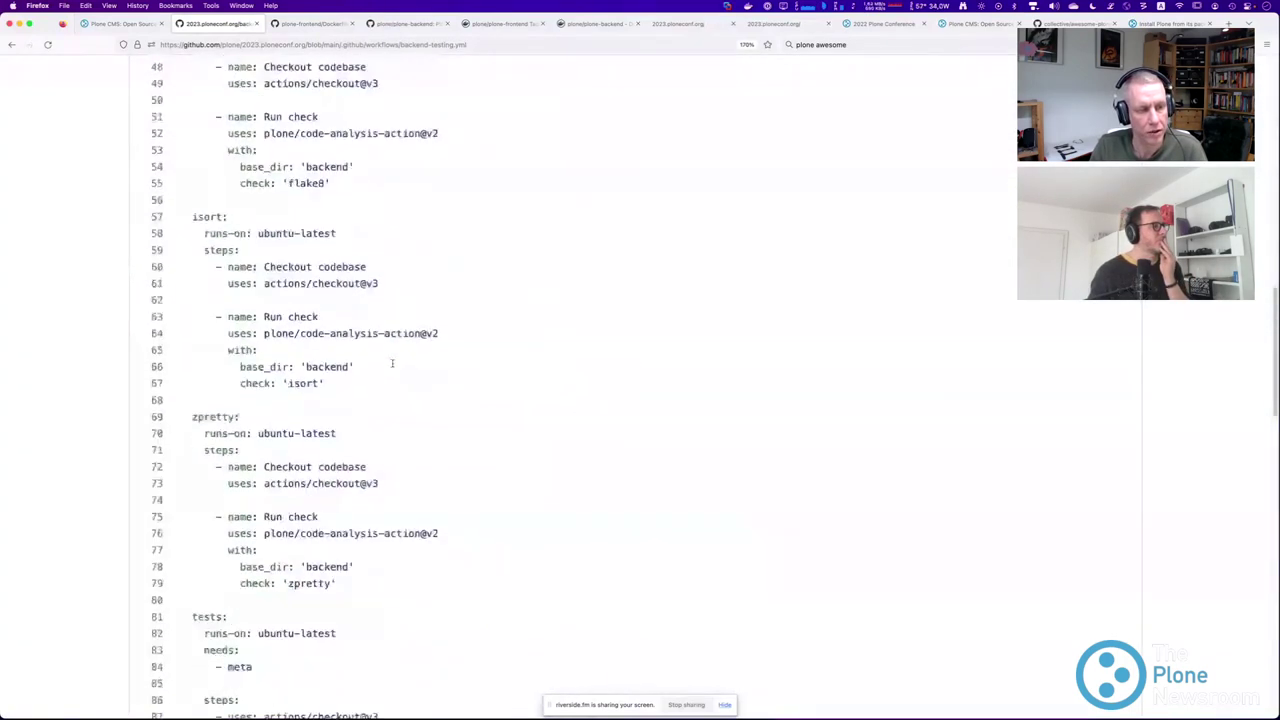
pyautogui.click(12, 45)
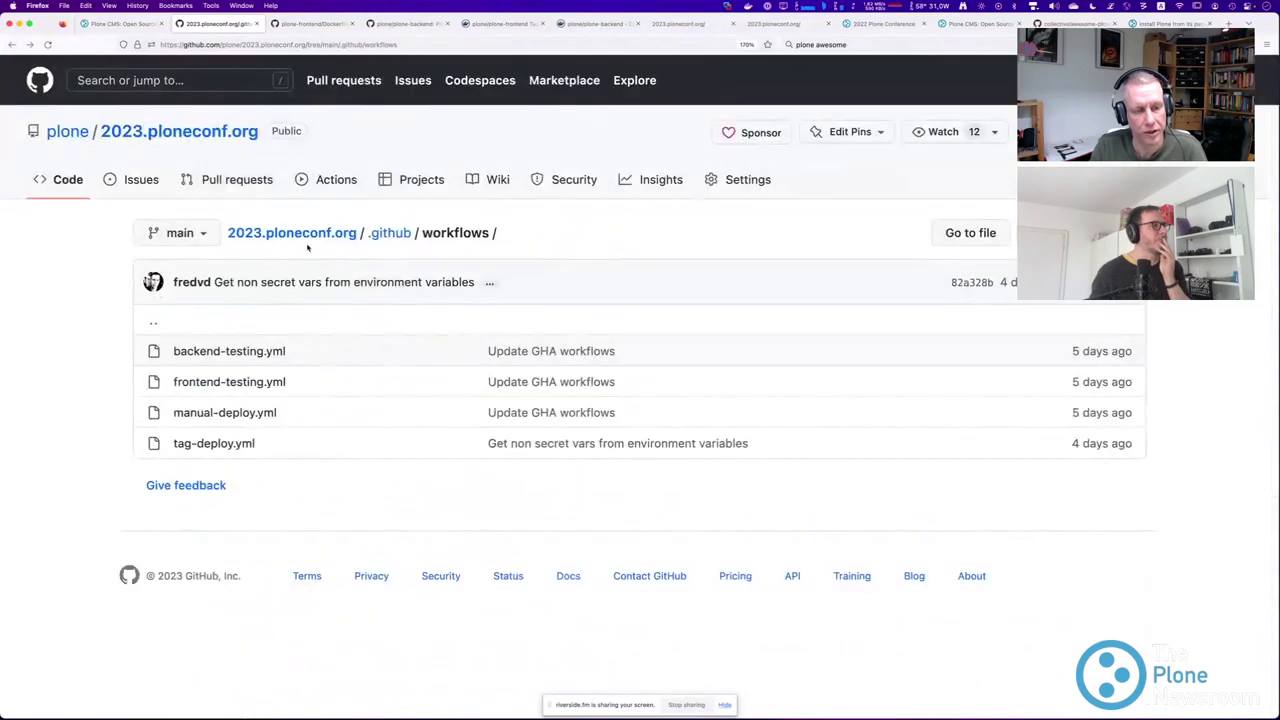
pyautogui.click(332, 181)
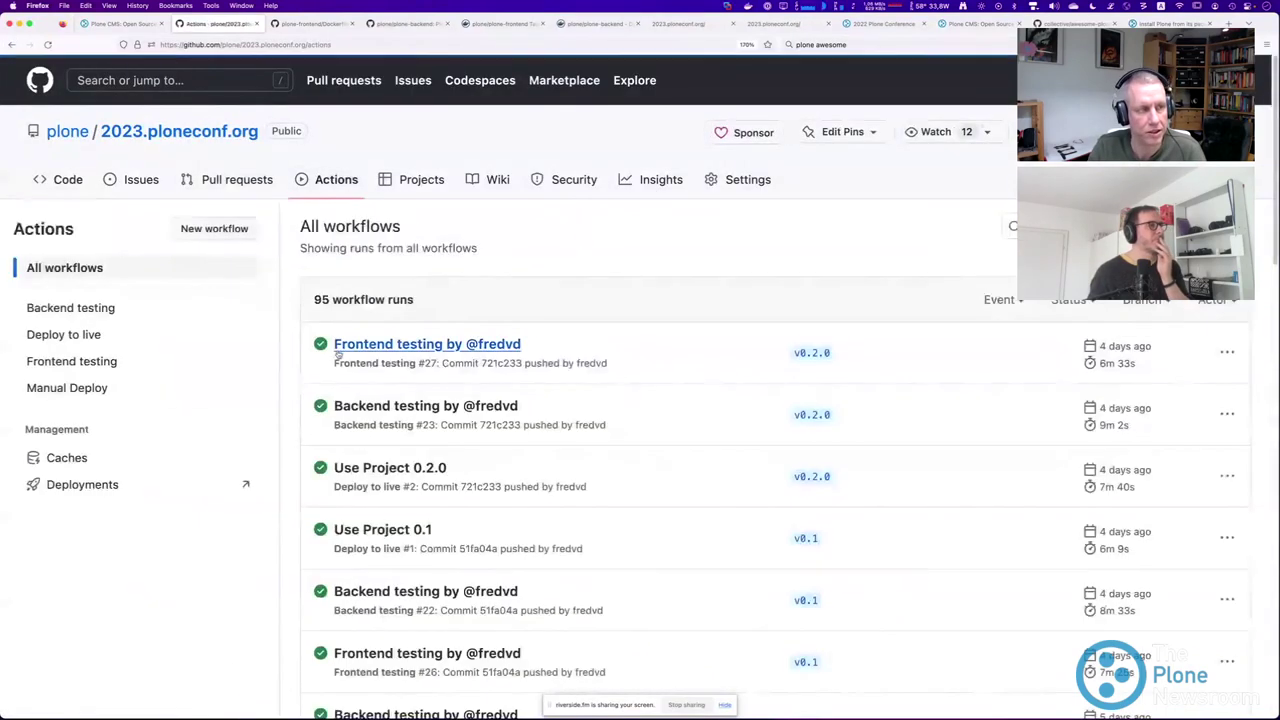
pyautogui.scroll(-1, 279, 341)
pyautogui.scroll(-2, 279, 341)
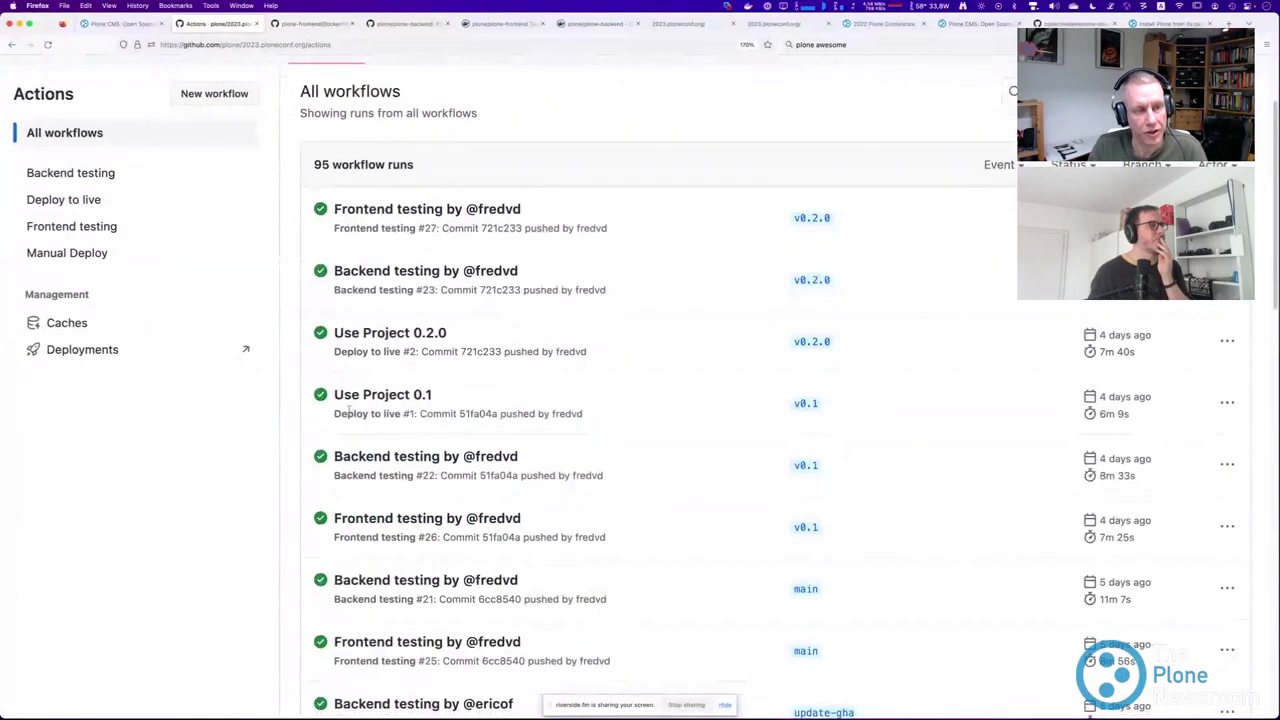
pyautogui.click(366, 209)
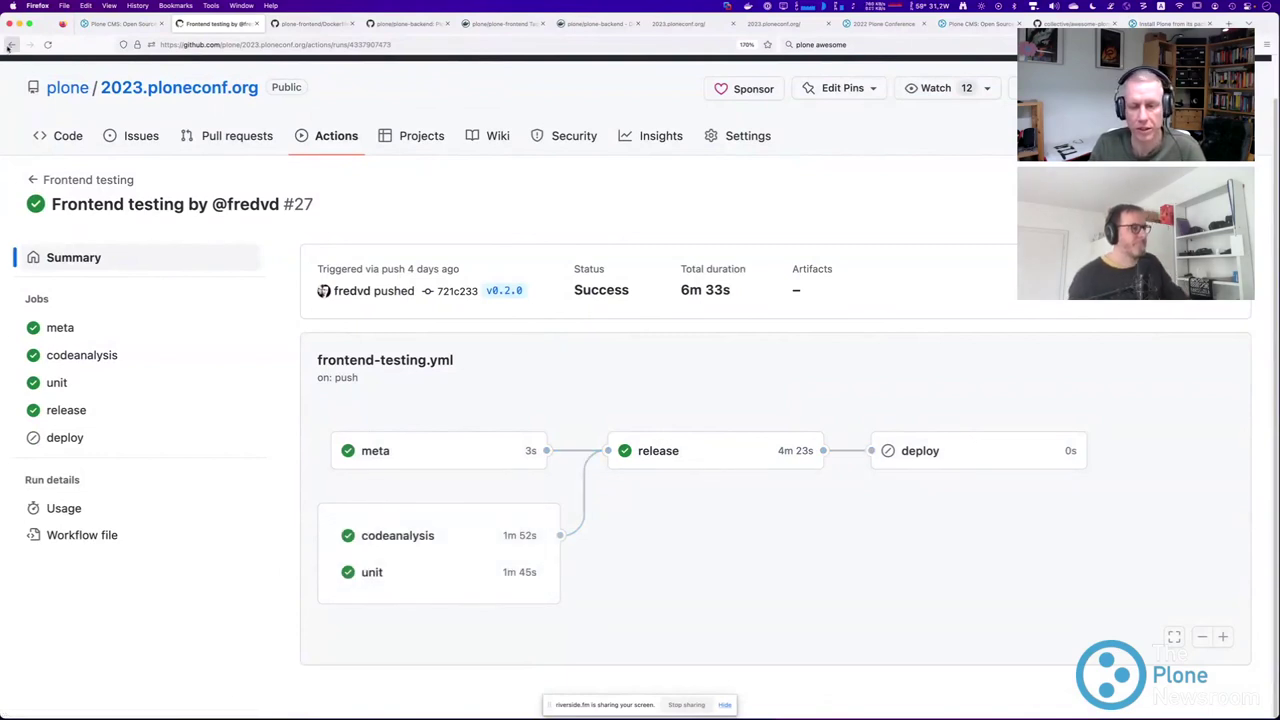
pyautogui.click(11, 44)
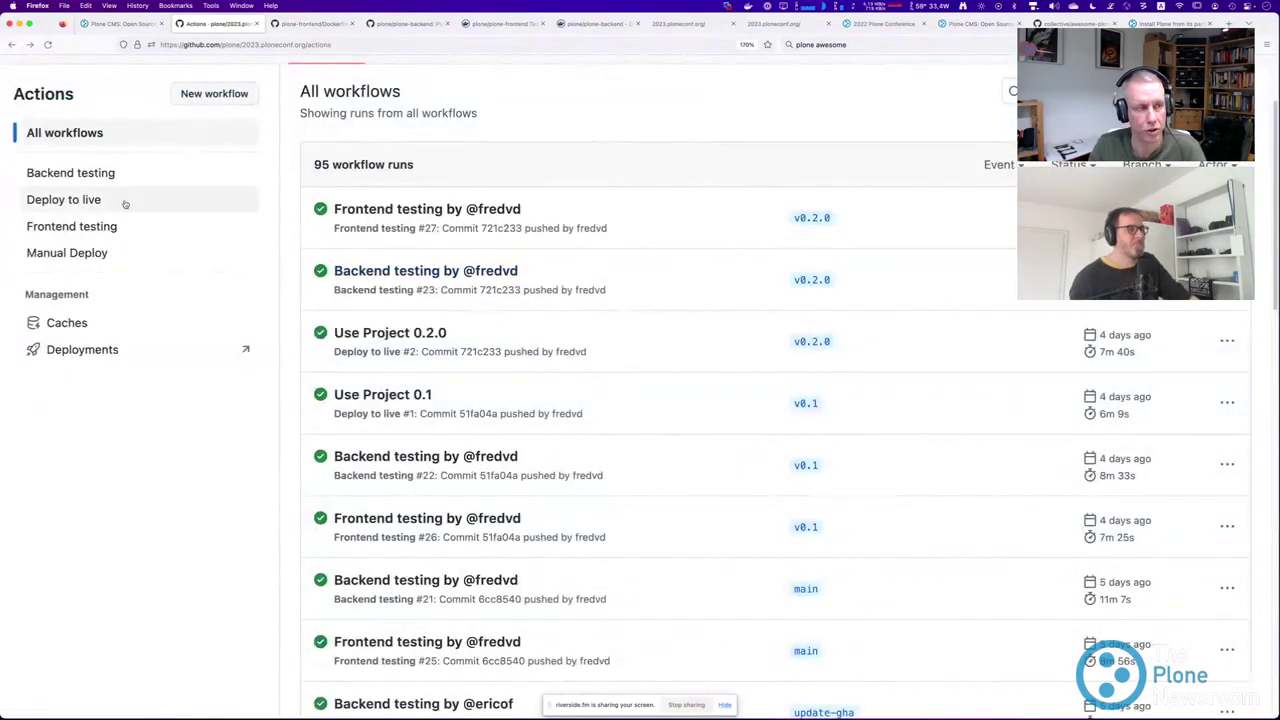
pyautogui.click(82, 227)
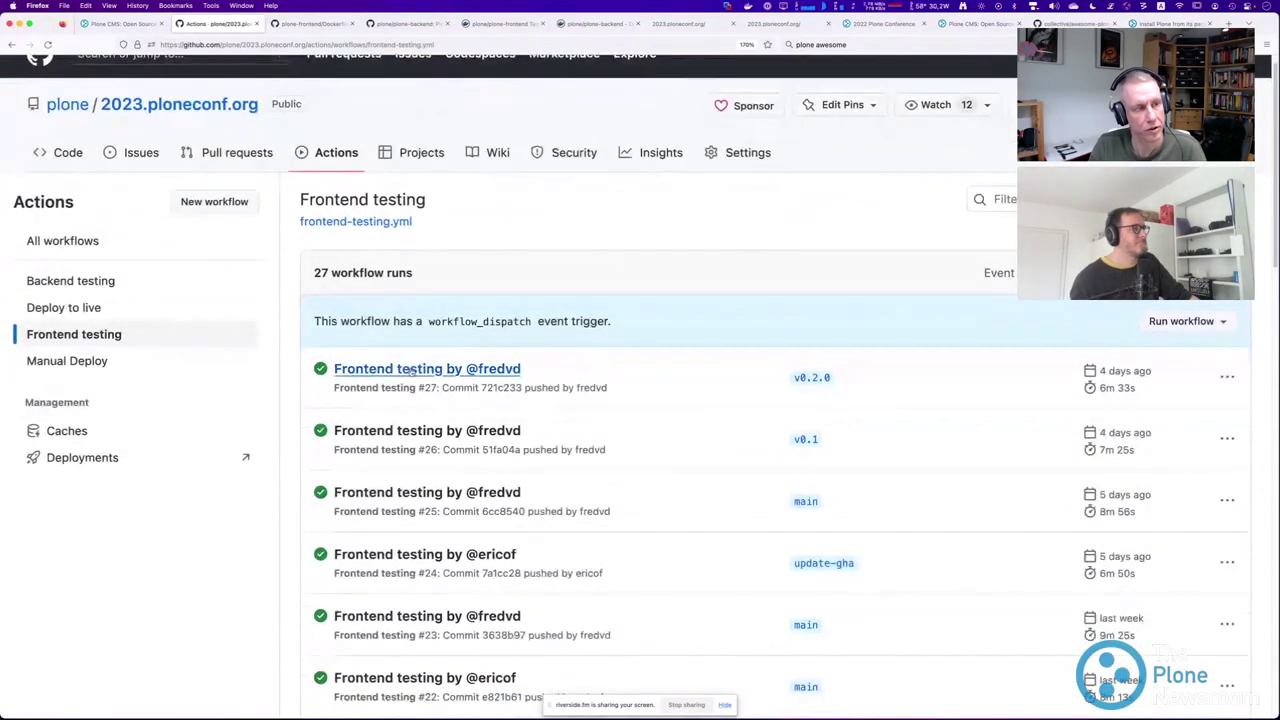
pyautogui.scroll(-2, 411, 372)
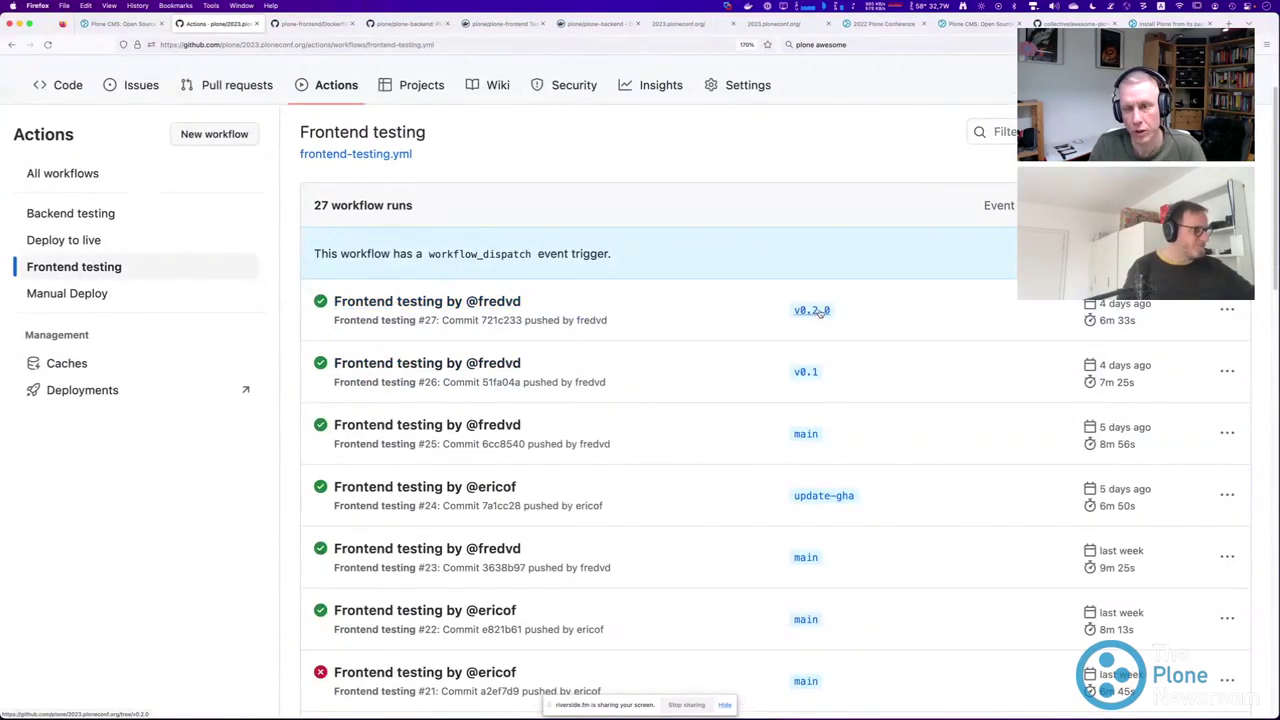
pyautogui.scroll(-1, 798, 428)
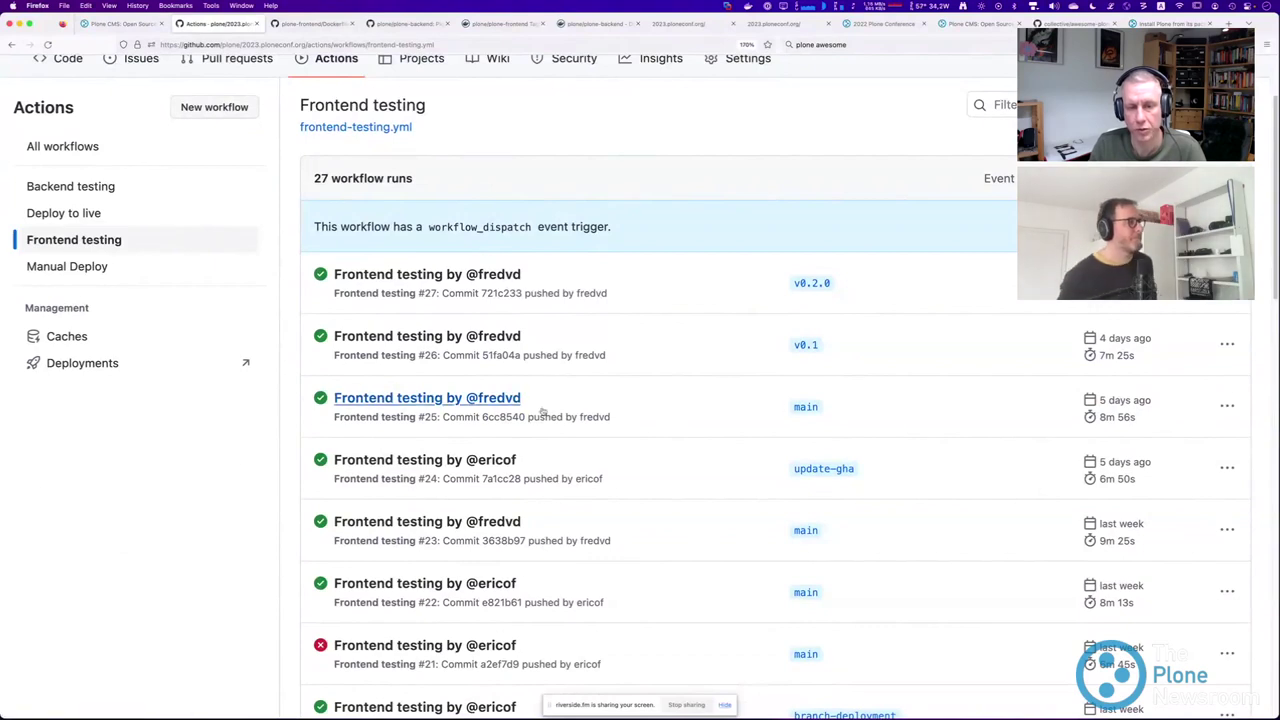
pyautogui.click(400, 398)
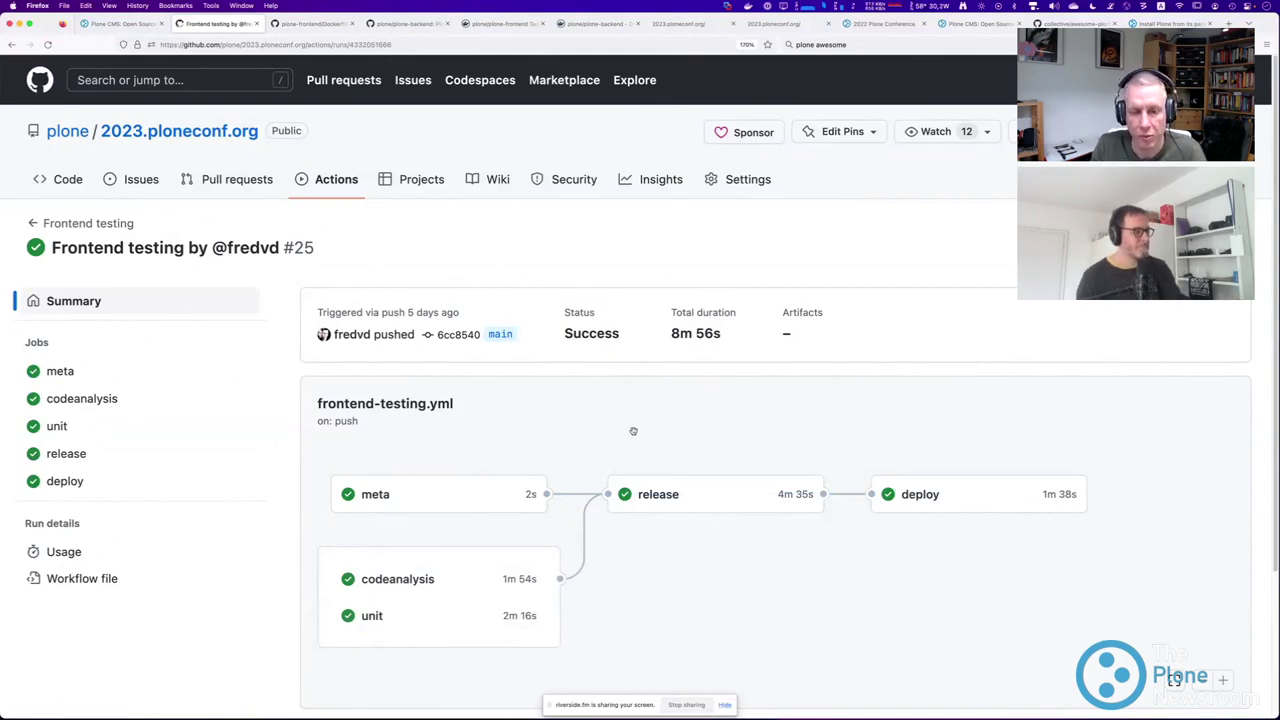
pyautogui.click(328, 183)
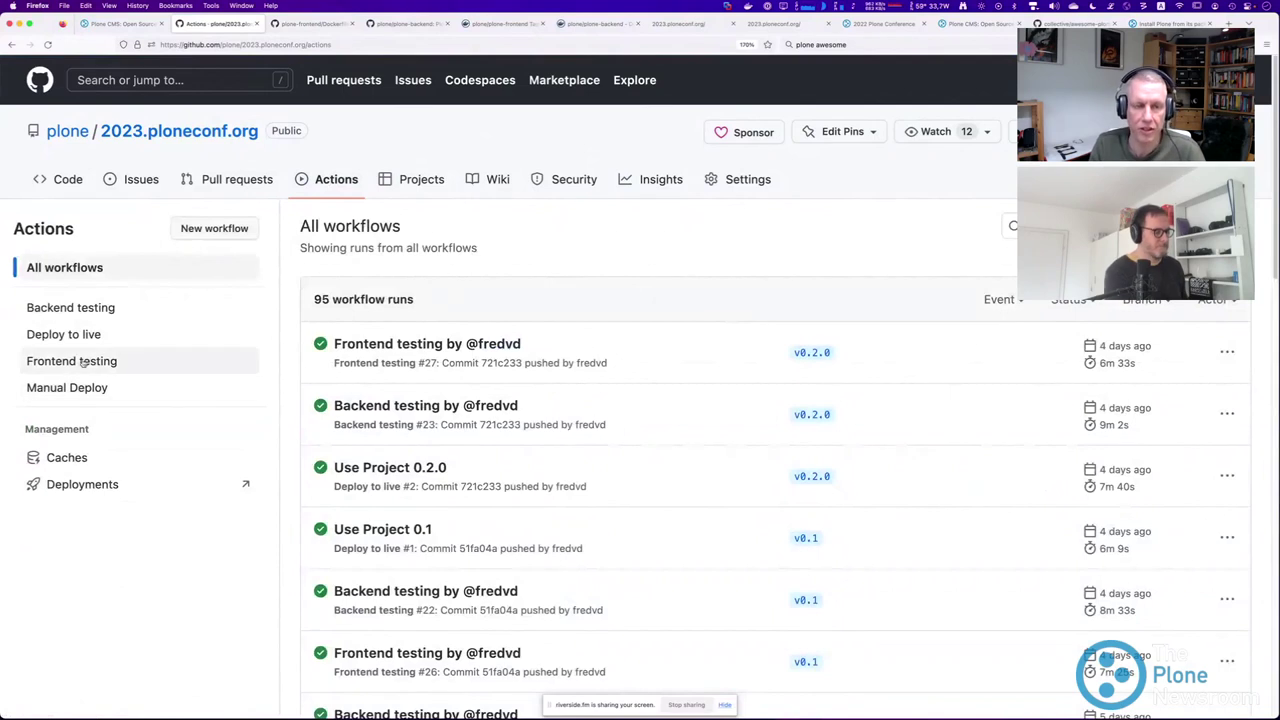
# Filter to the Deploy to live workflow and open tag-deploy.yml, marking its on: tags trigger.
pyautogui.click(70, 335)
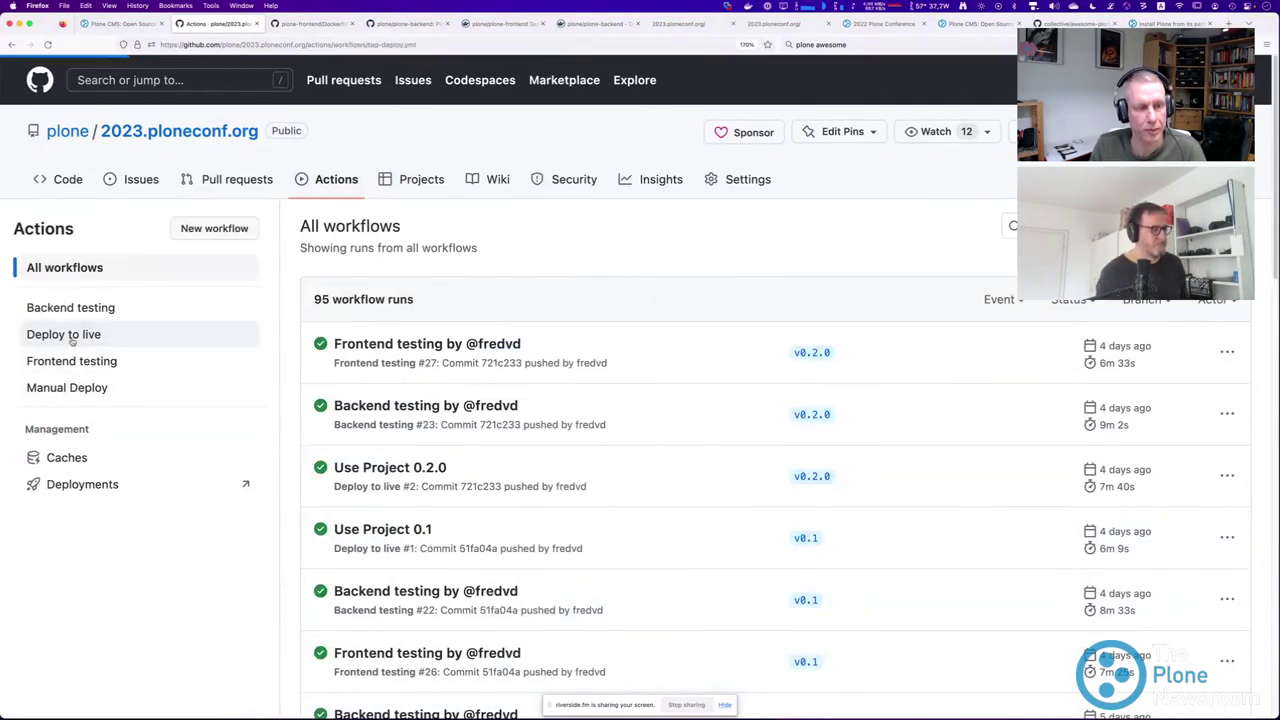
pyautogui.click(417, 414)
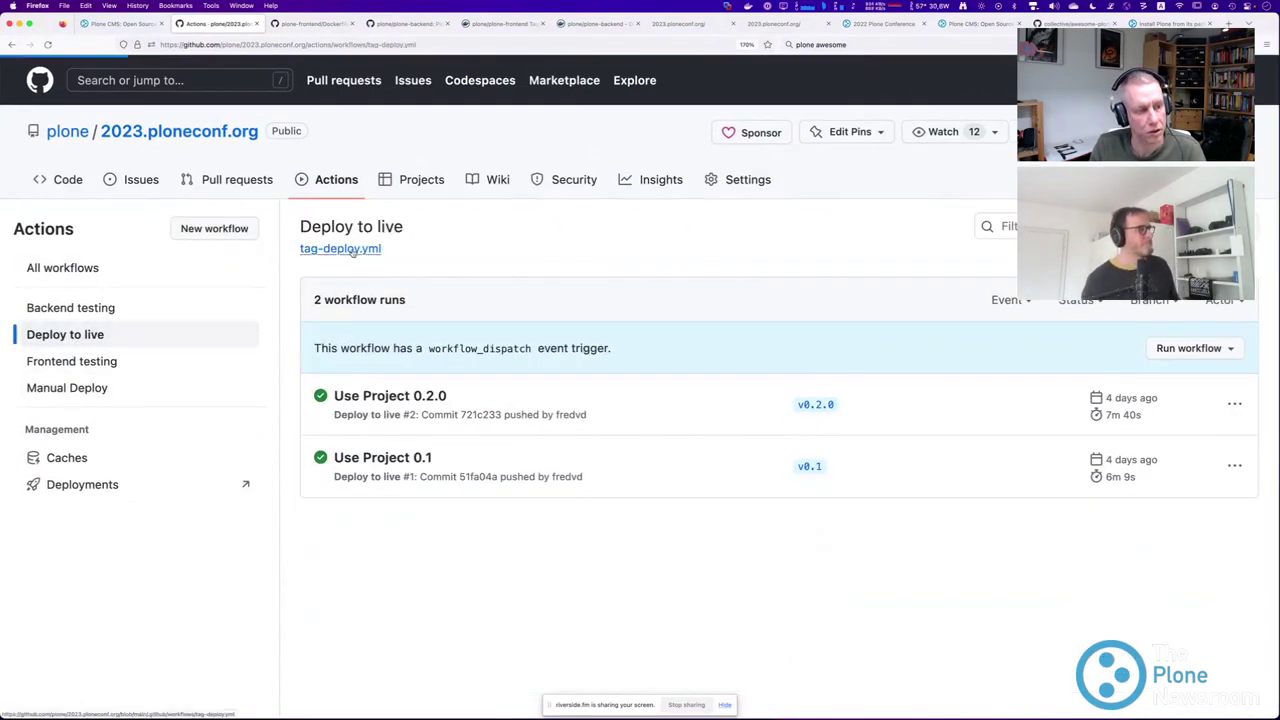
pyautogui.scroll(-3, 303, 366)
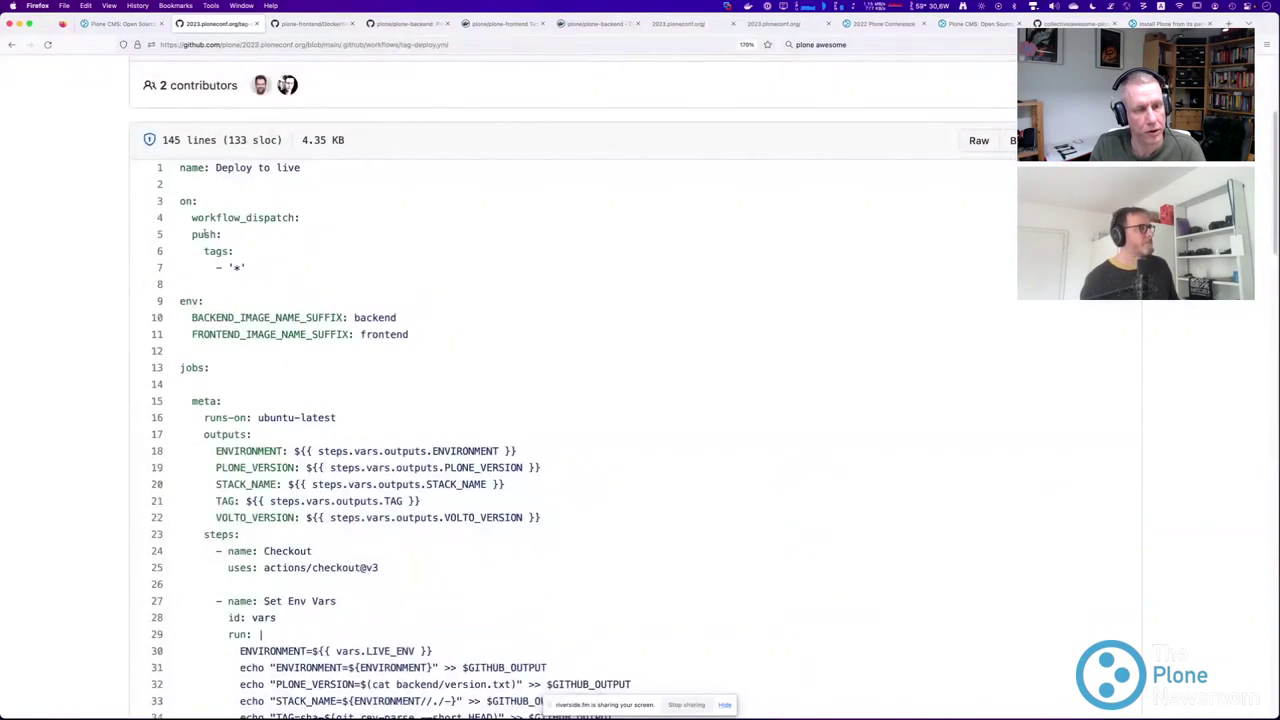
pyautogui.moveTo(182, 192); pyautogui.dragTo(270, 282)
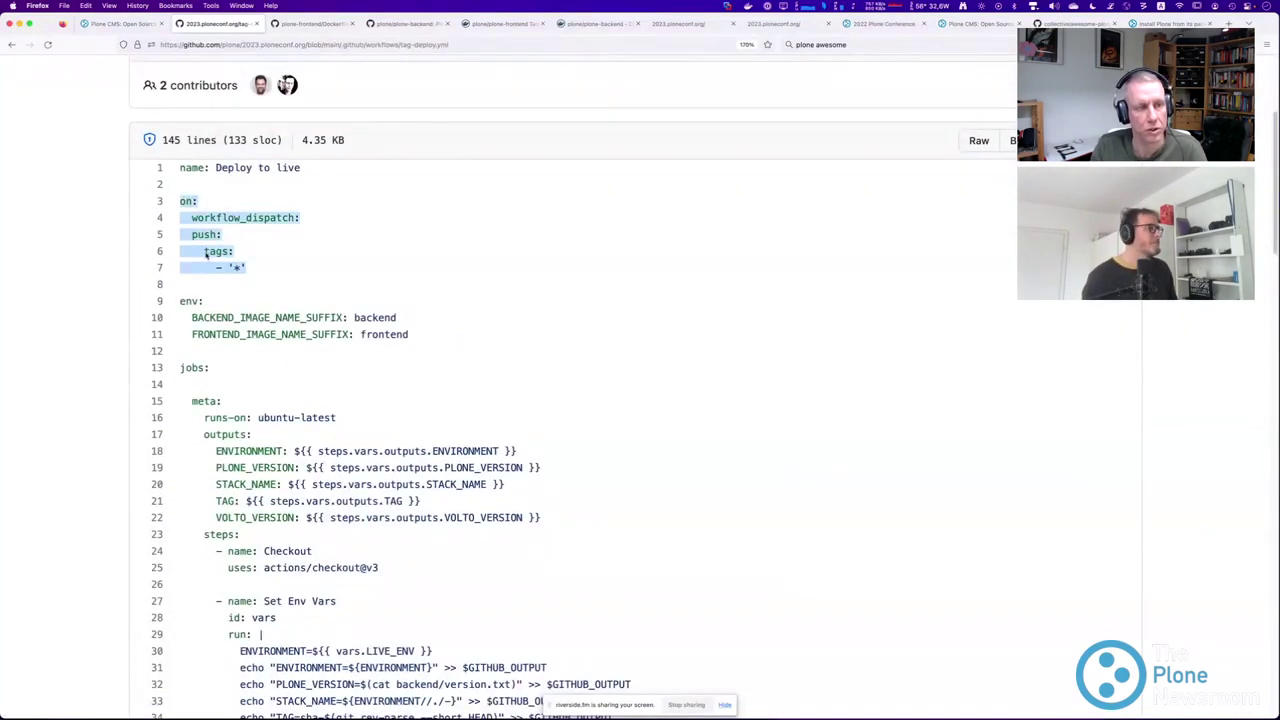
pyautogui.moveTo(205, 253); pyautogui.dragTo(241, 268)
# Scroll through tag-deploy.yml, then return to the Deploy to live list of two runs.
pyautogui.scroll(-10, 271, 296)
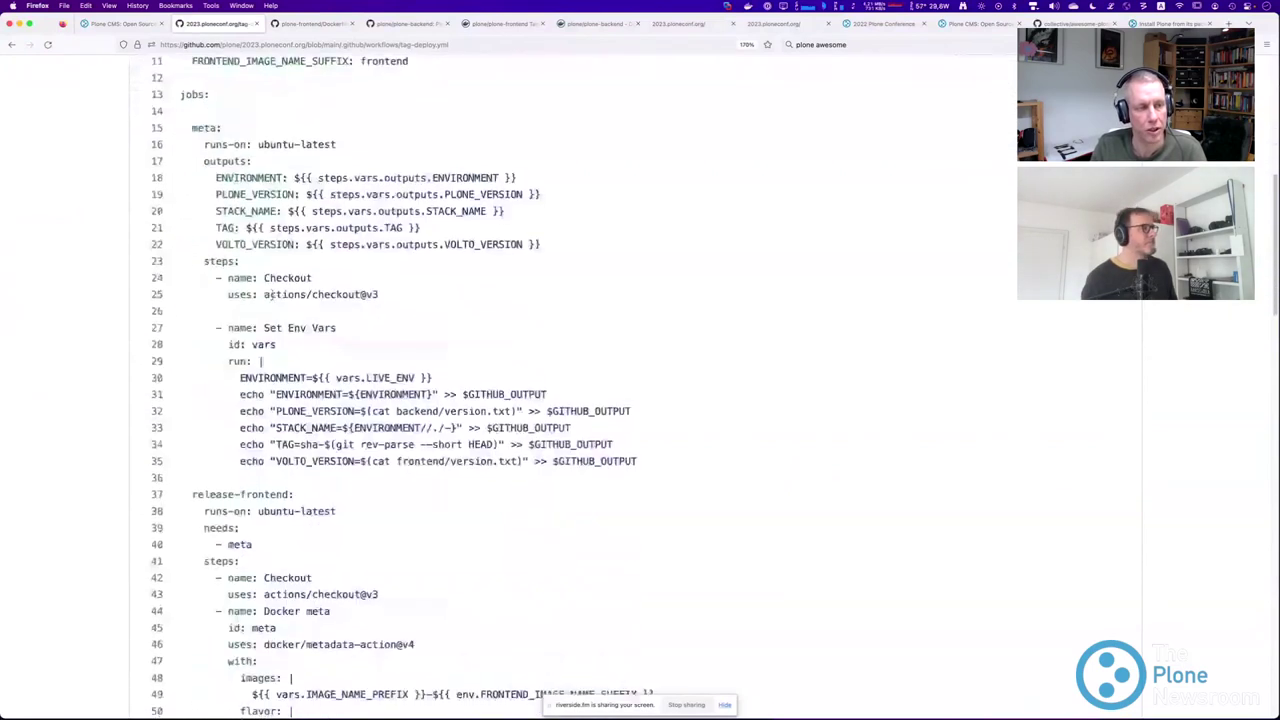
pyautogui.scroll(-10, 271, 296)
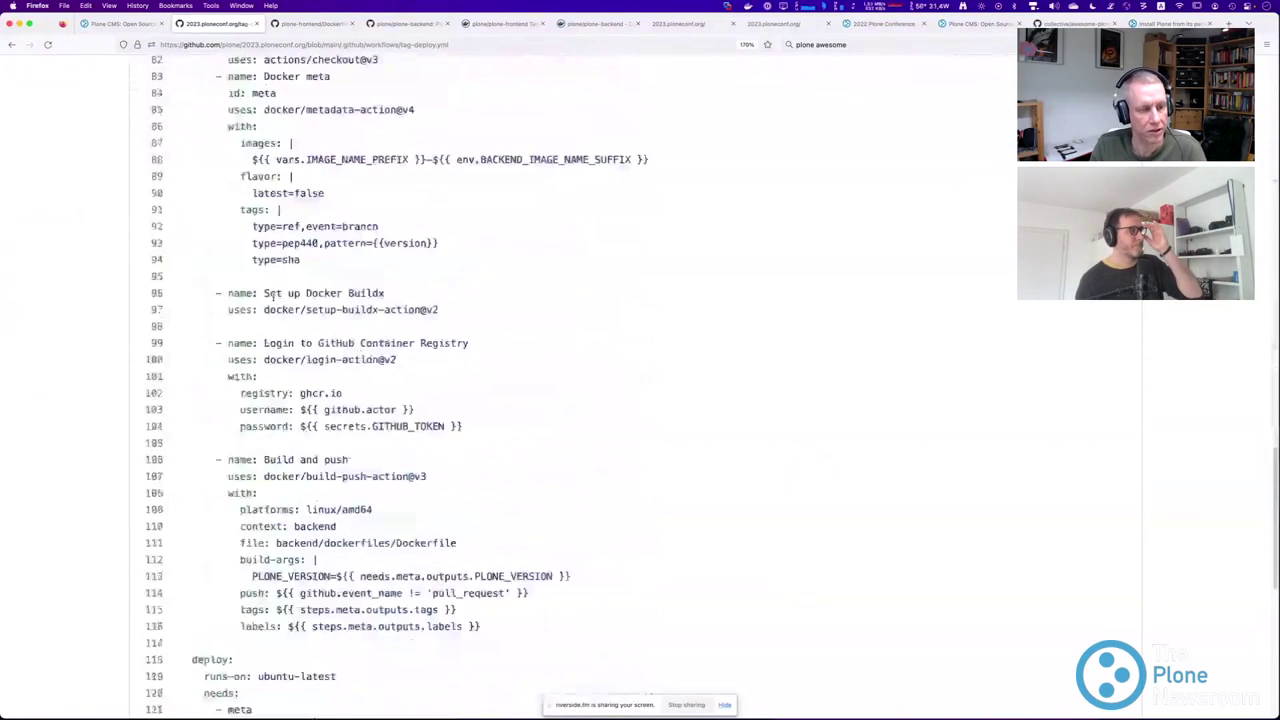
pyautogui.press('super+Tab')
pyautogui.press('super+Tab')
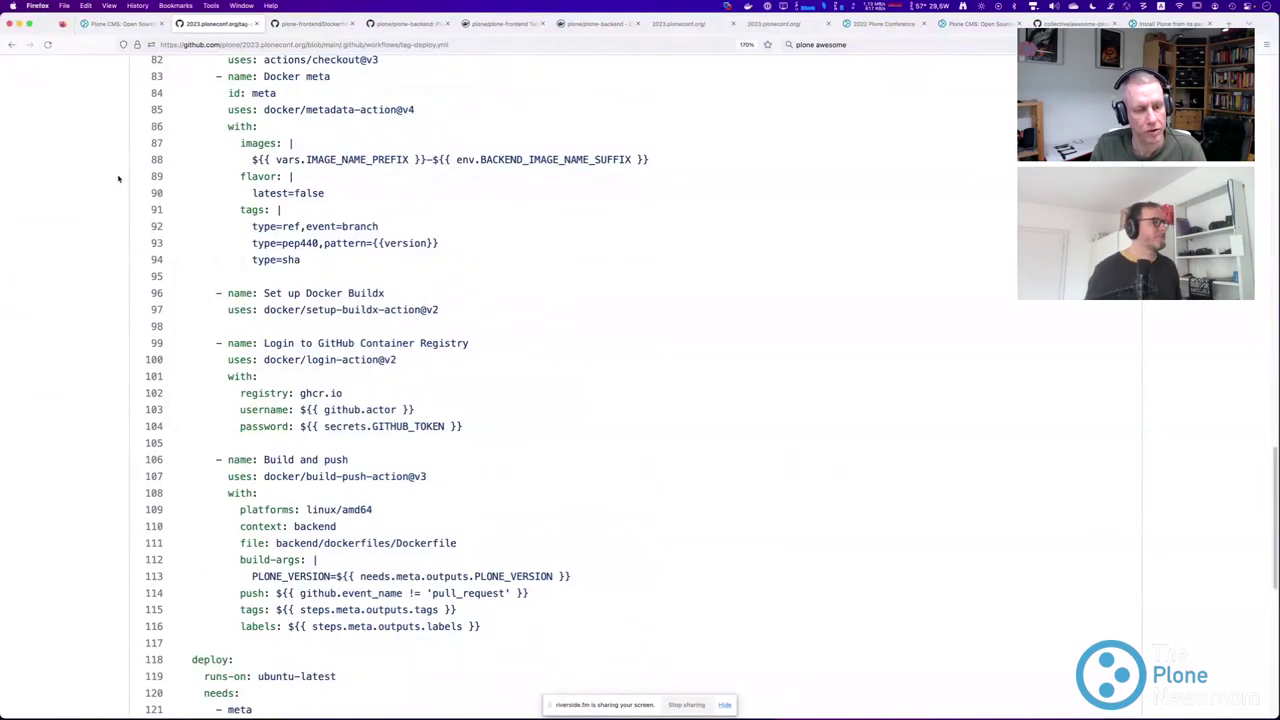
pyautogui.click(10, 45)
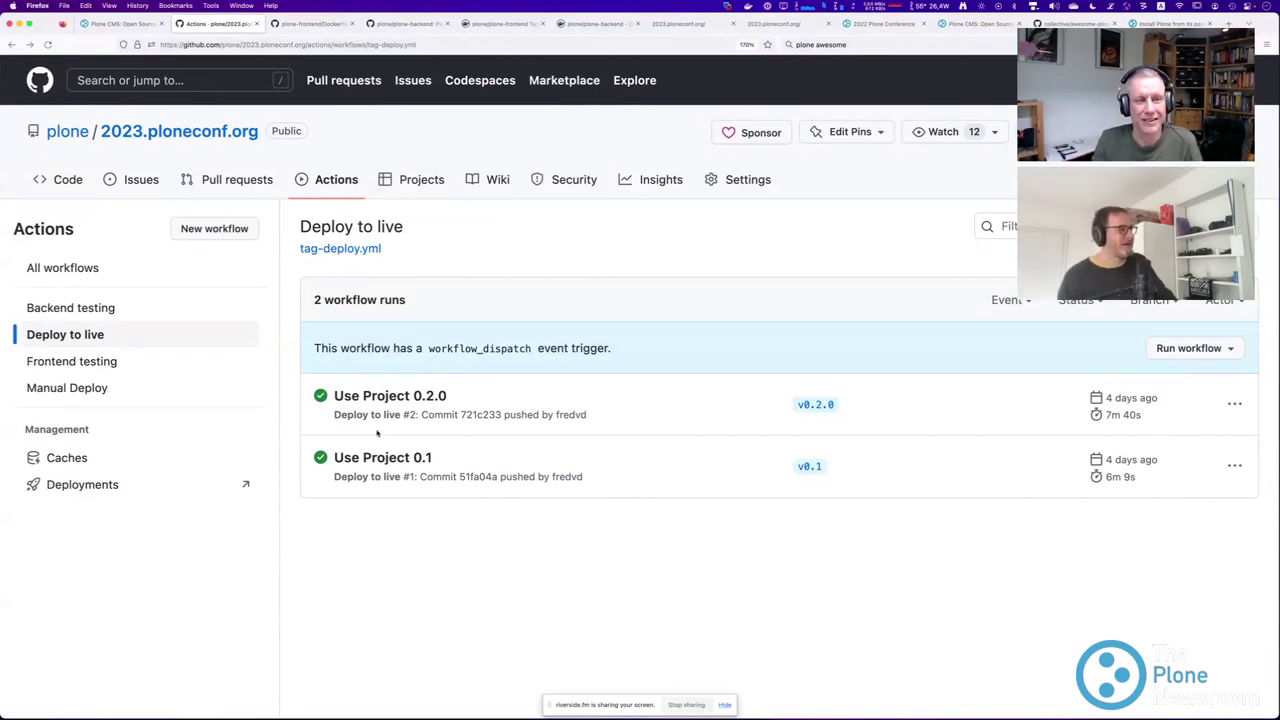
pyautogui.press('super+Tab')
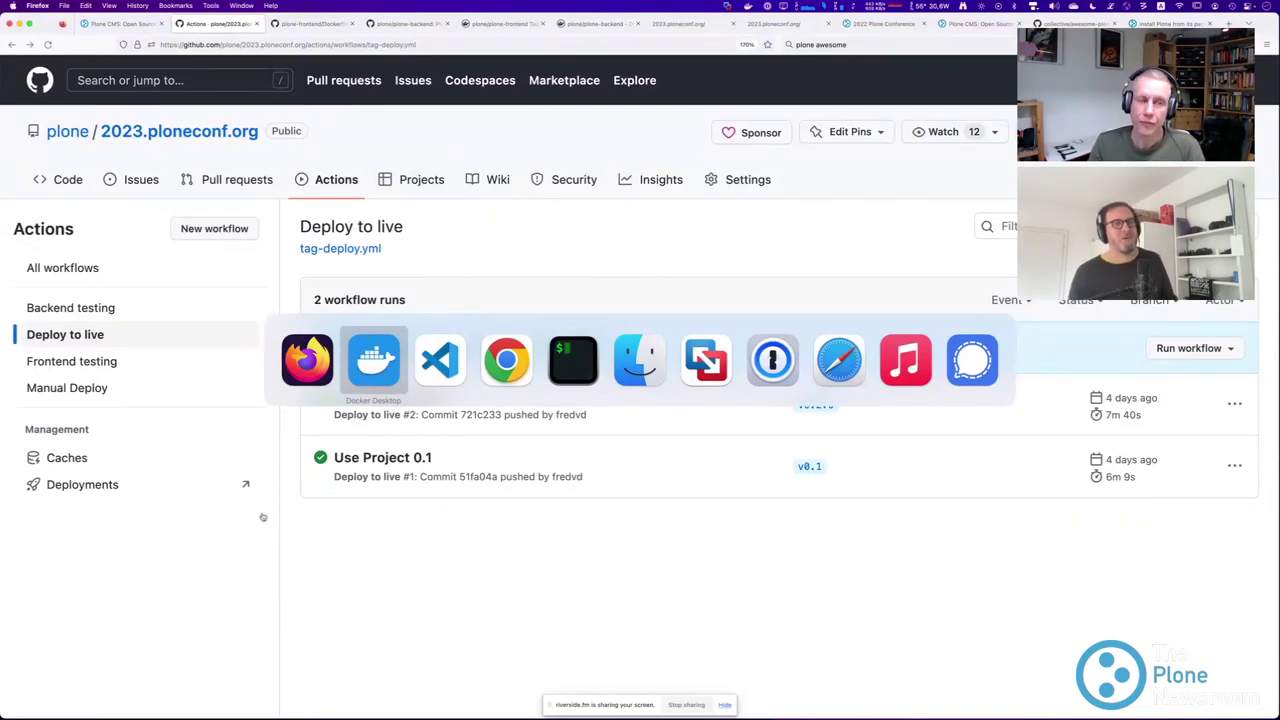